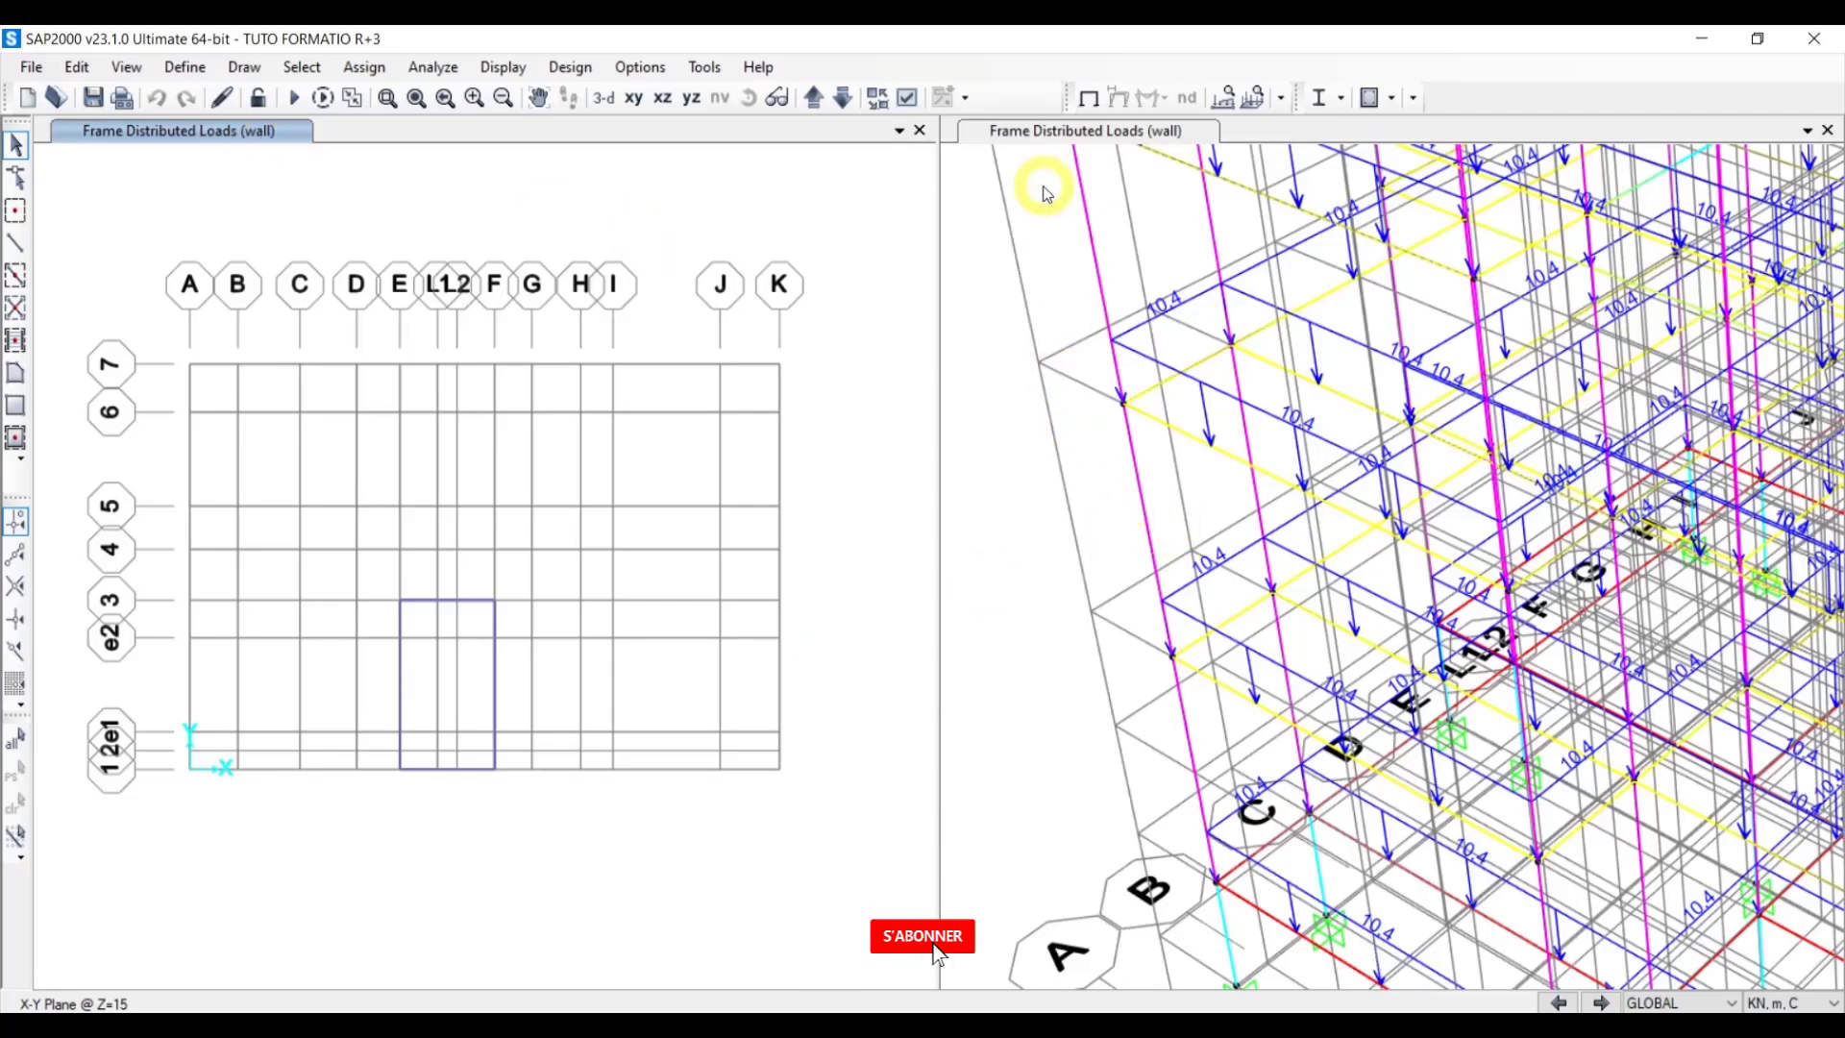
Show the 3-D view as an undeformed model without the wall loads, using the Extrude view type with Fill Objects enabled
click(1087, 134)
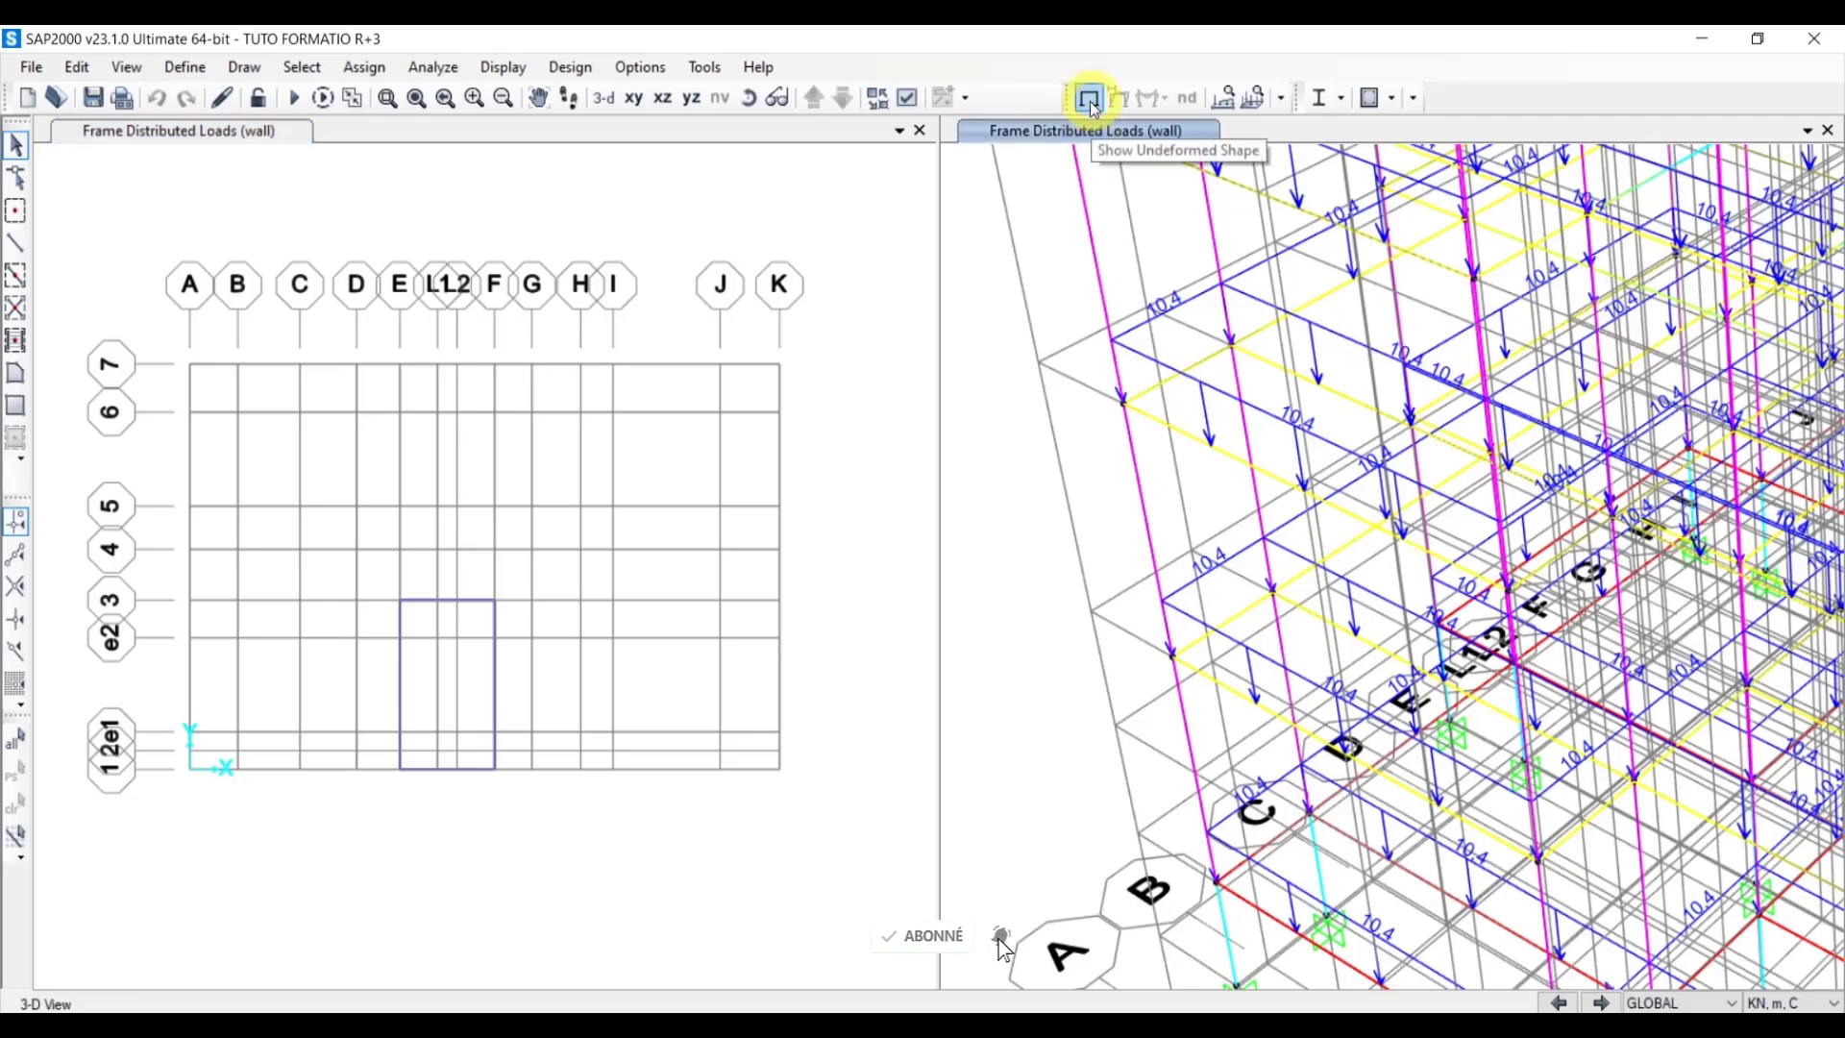
click(907, 97)
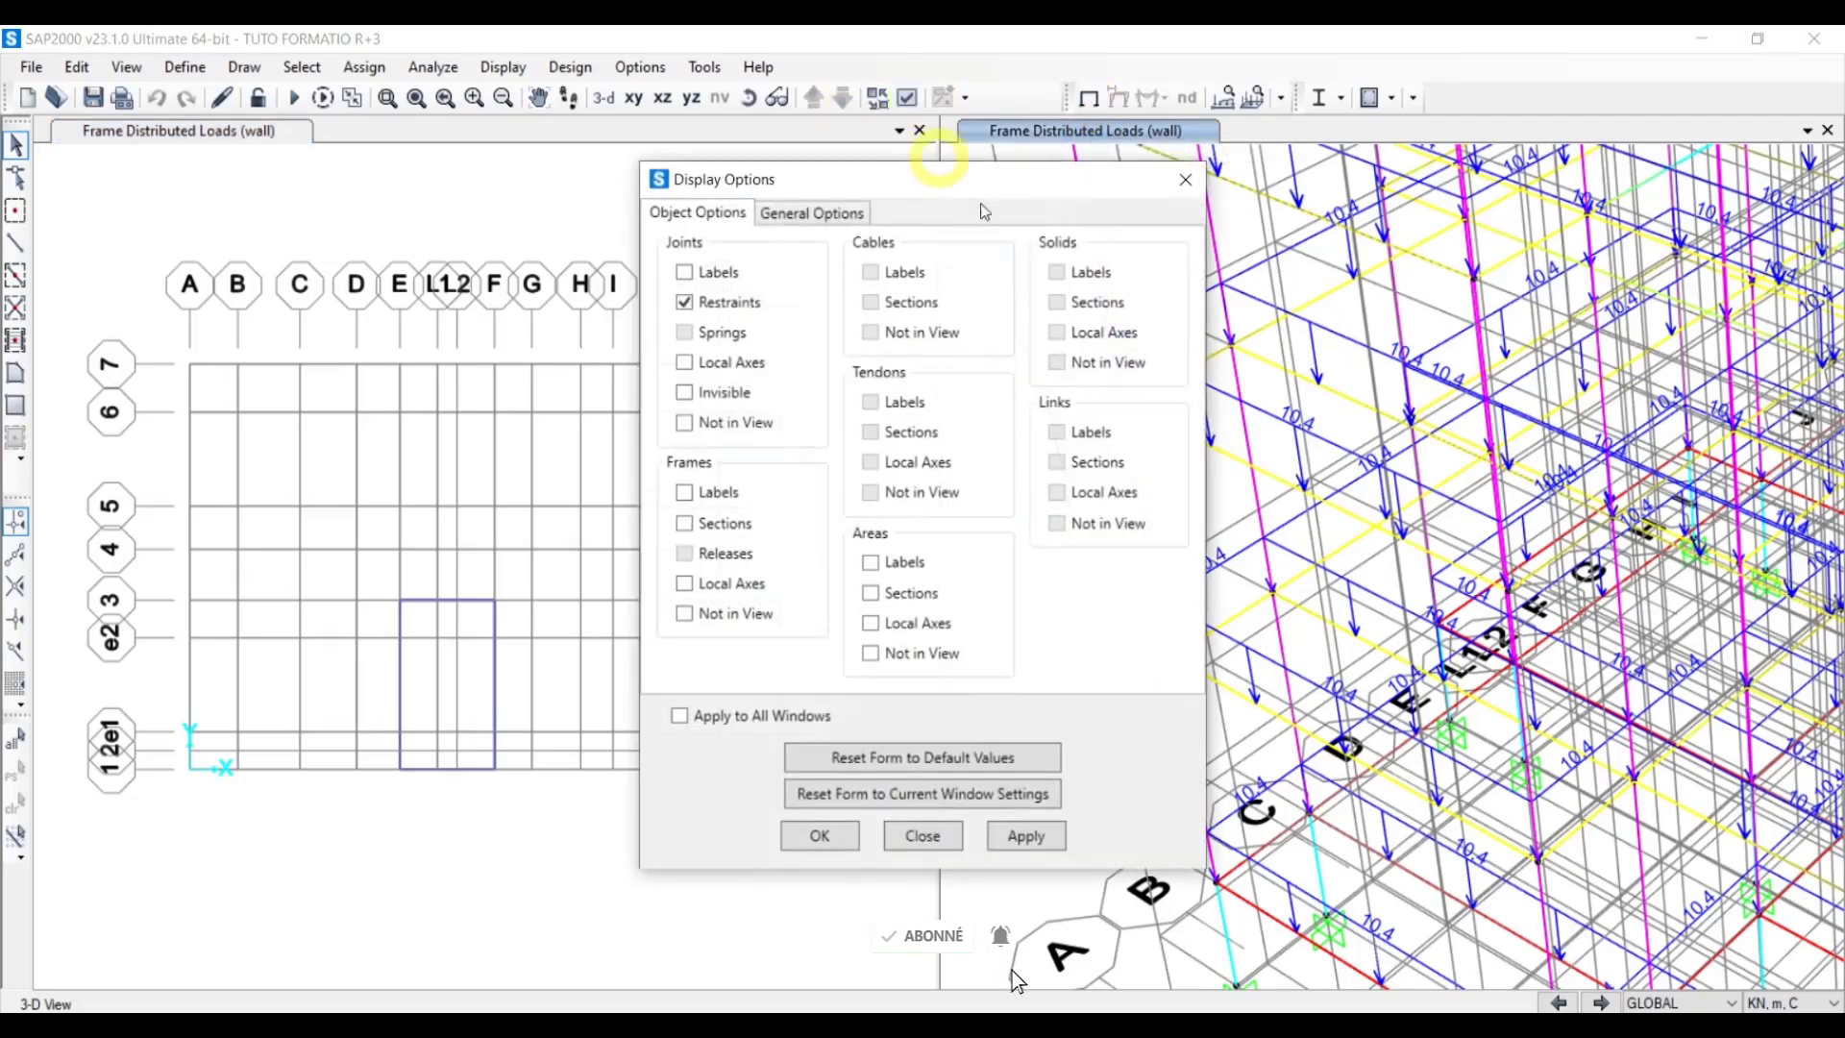
click(827, 219)
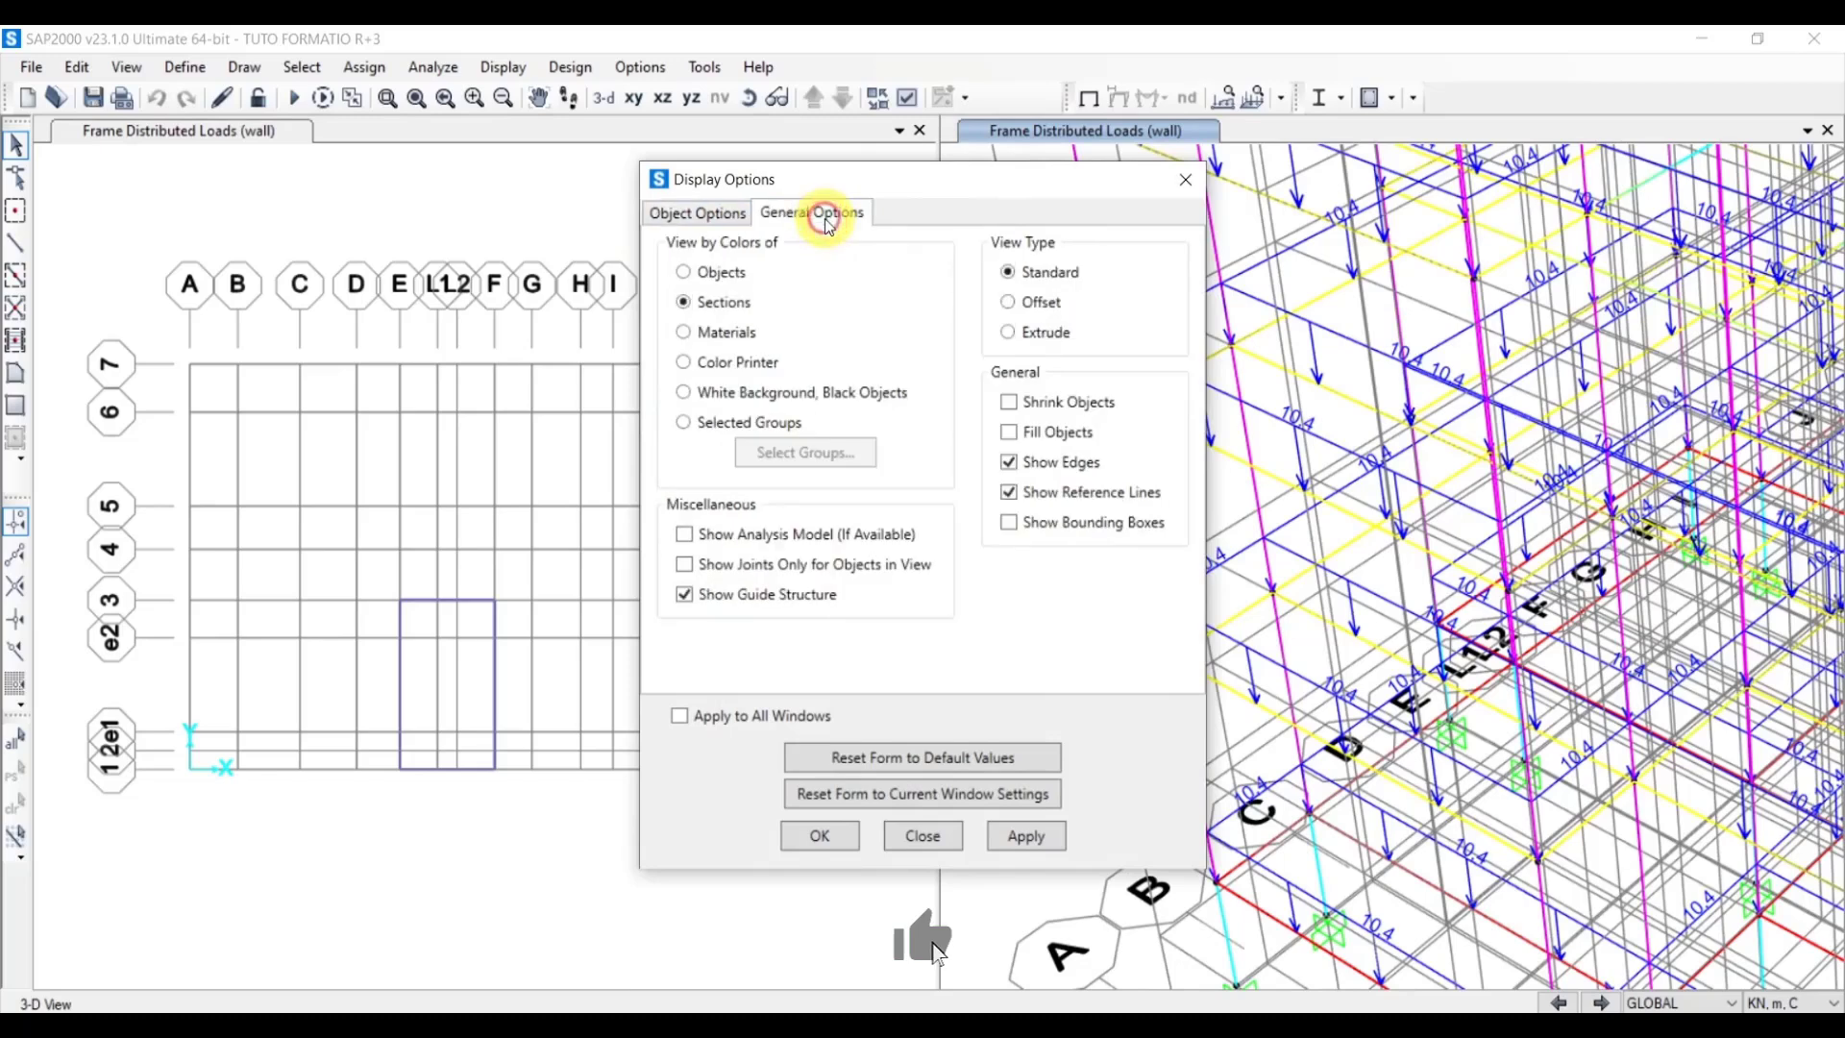
click(1009, 330)
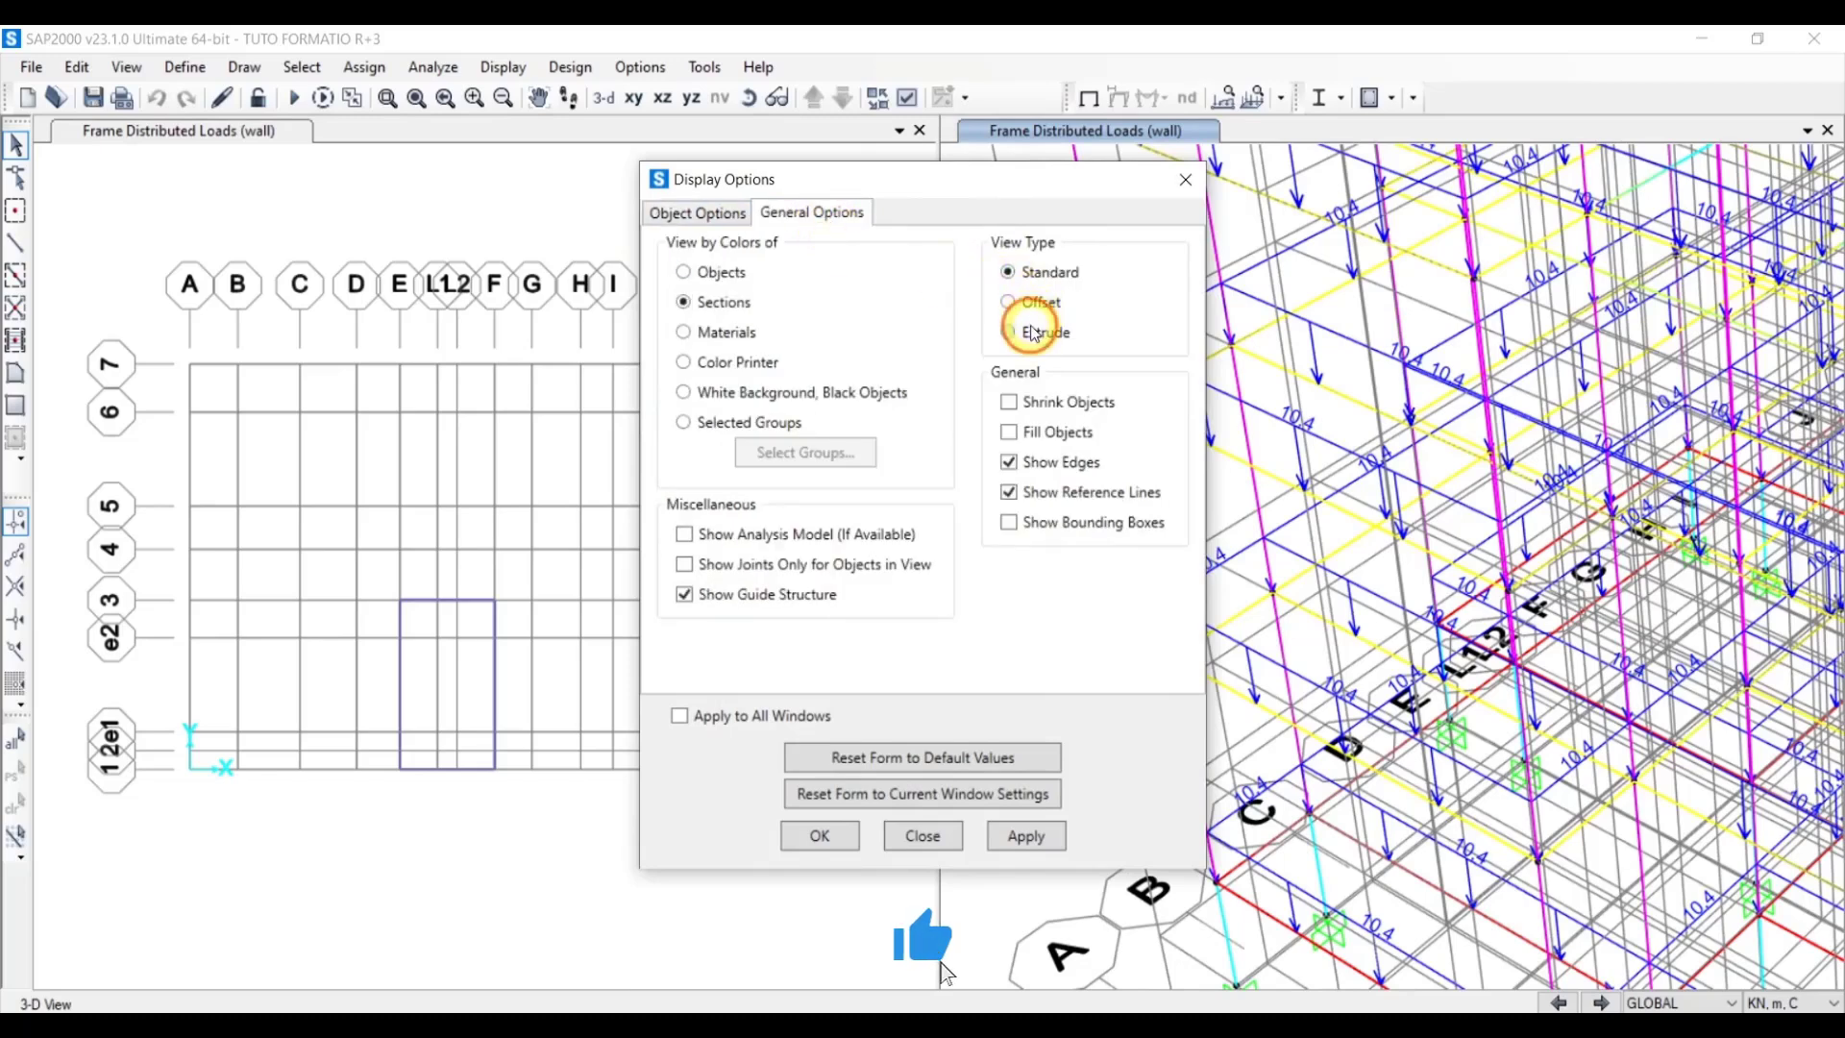
click(1018, 439)
click(1027, 838)
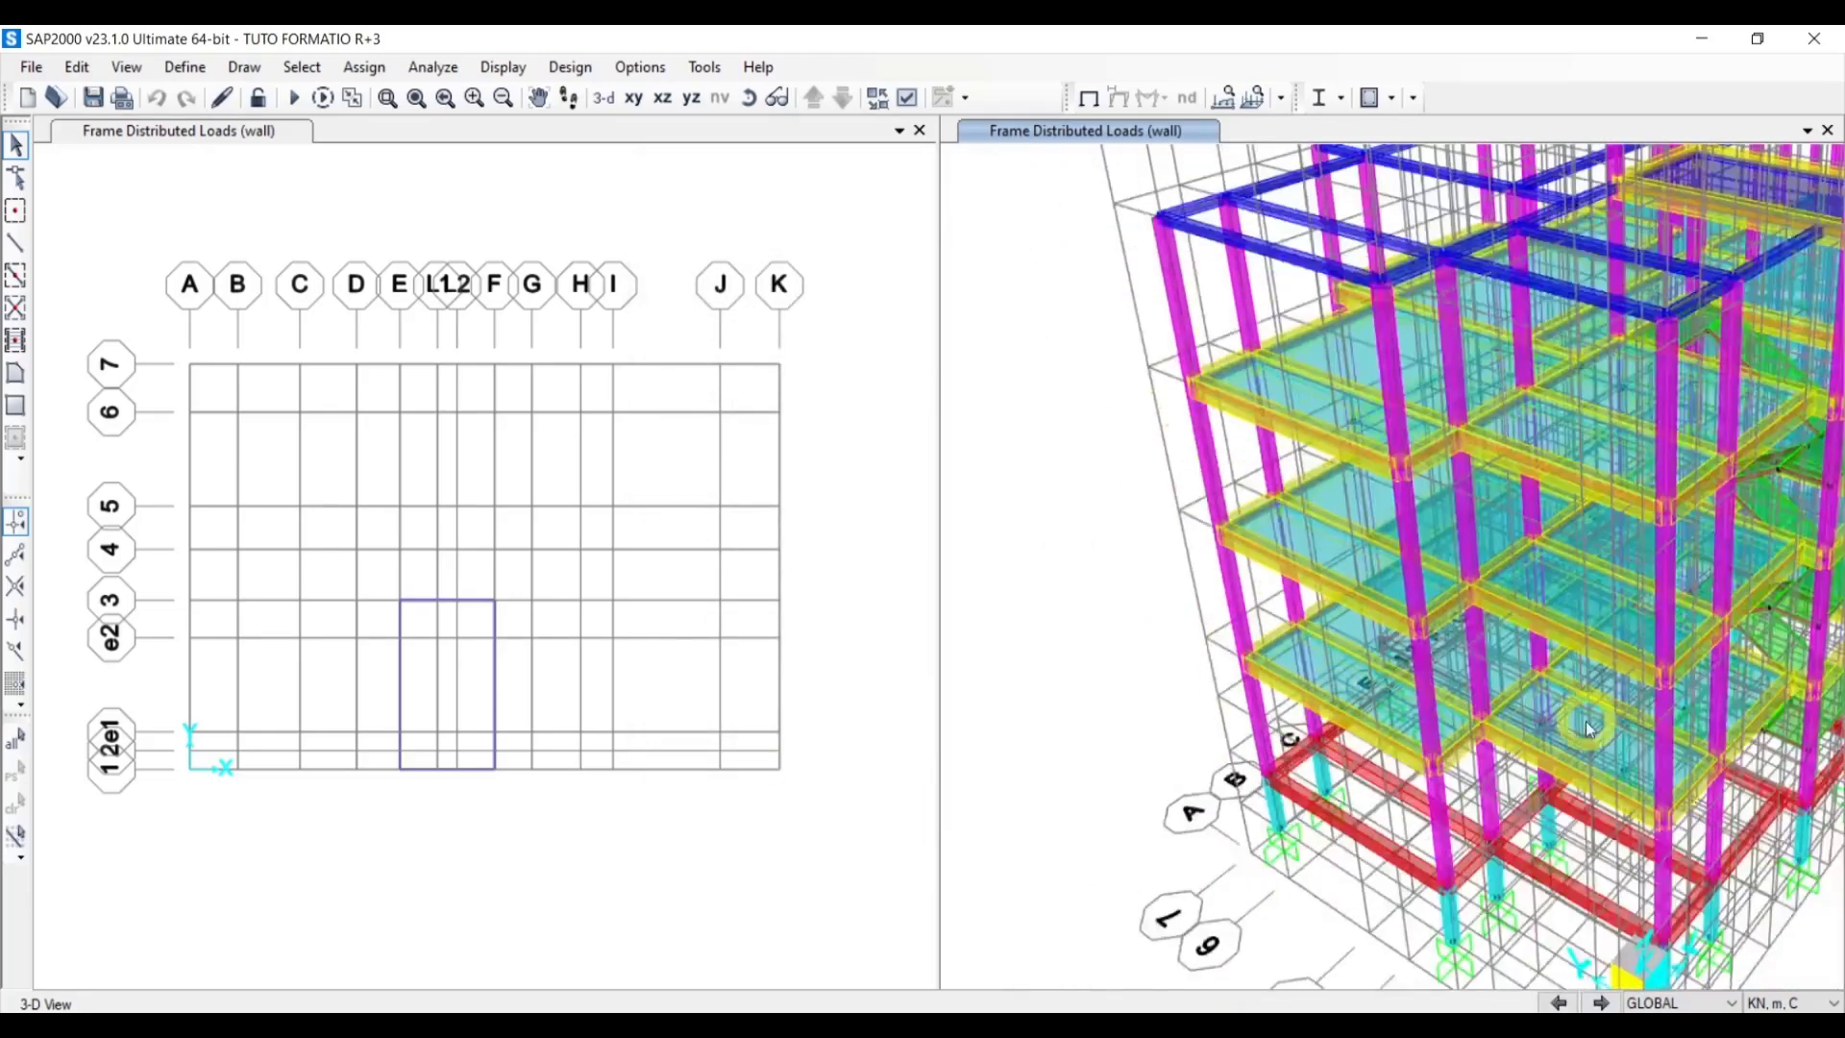
Examine the slab panels on the intermediate floors and roof levels of the extruded 3-D model, picking out one floor panel
middle_drag(1587, 727, 1468, 524)
scroll(1472, 521, up, 3)
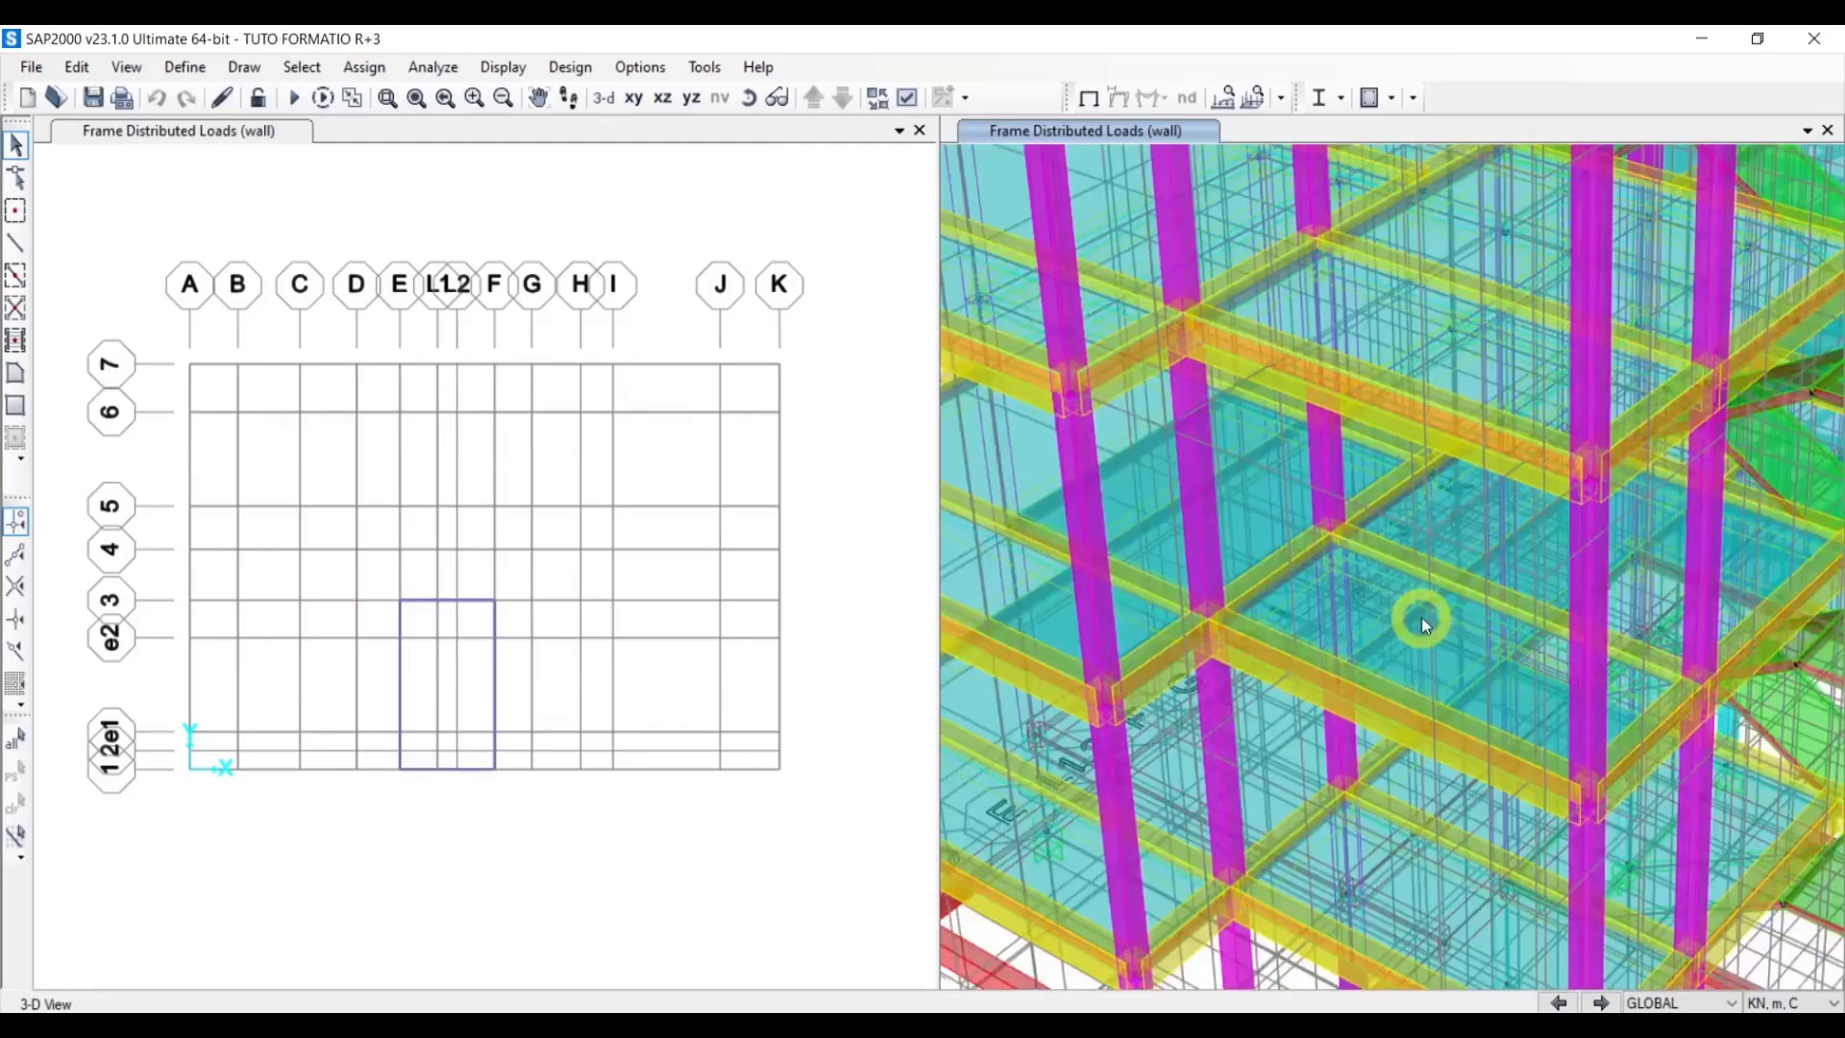
click(1455, 660)
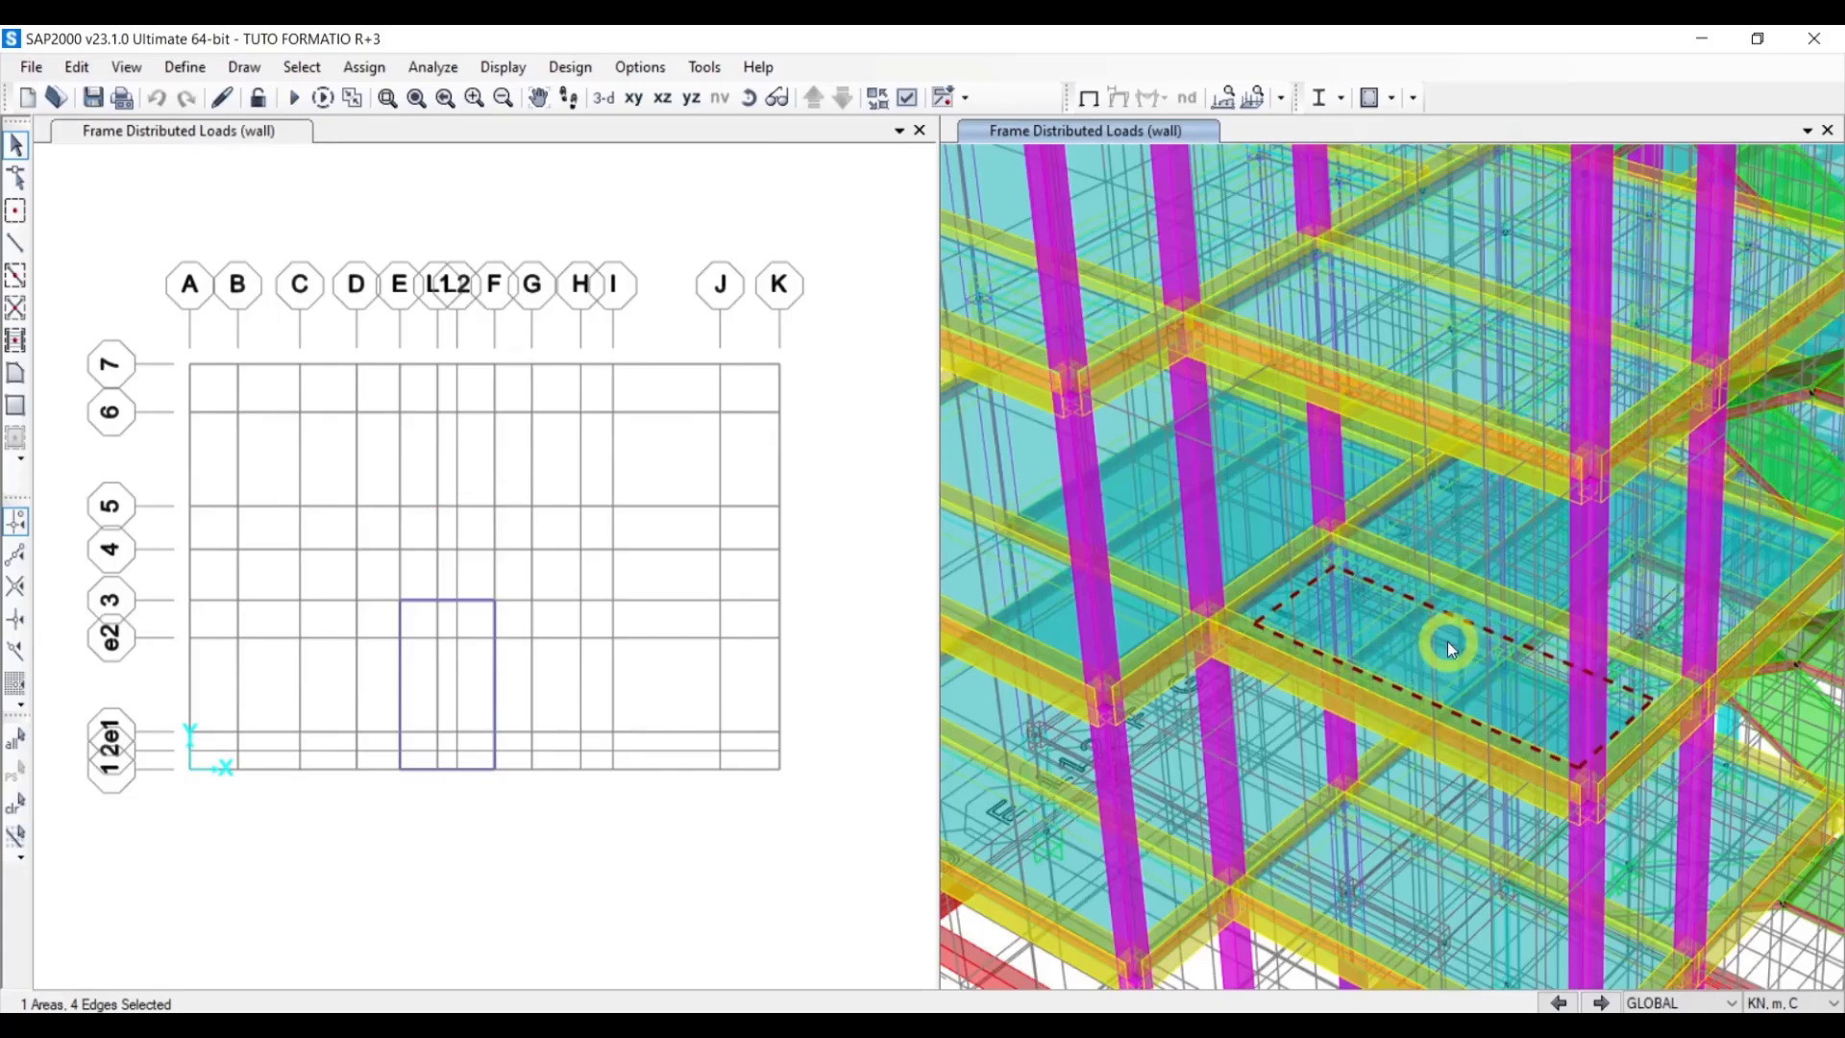
scroll(1447, 642, down, 5)
scroll(1447, 641, up, 5)
scroll(1379, 636, up, 2)
scroll(1379, 639, down, 4)
scroll(1384, 644, up, 2)
scroll(1399, 624, down, 5)
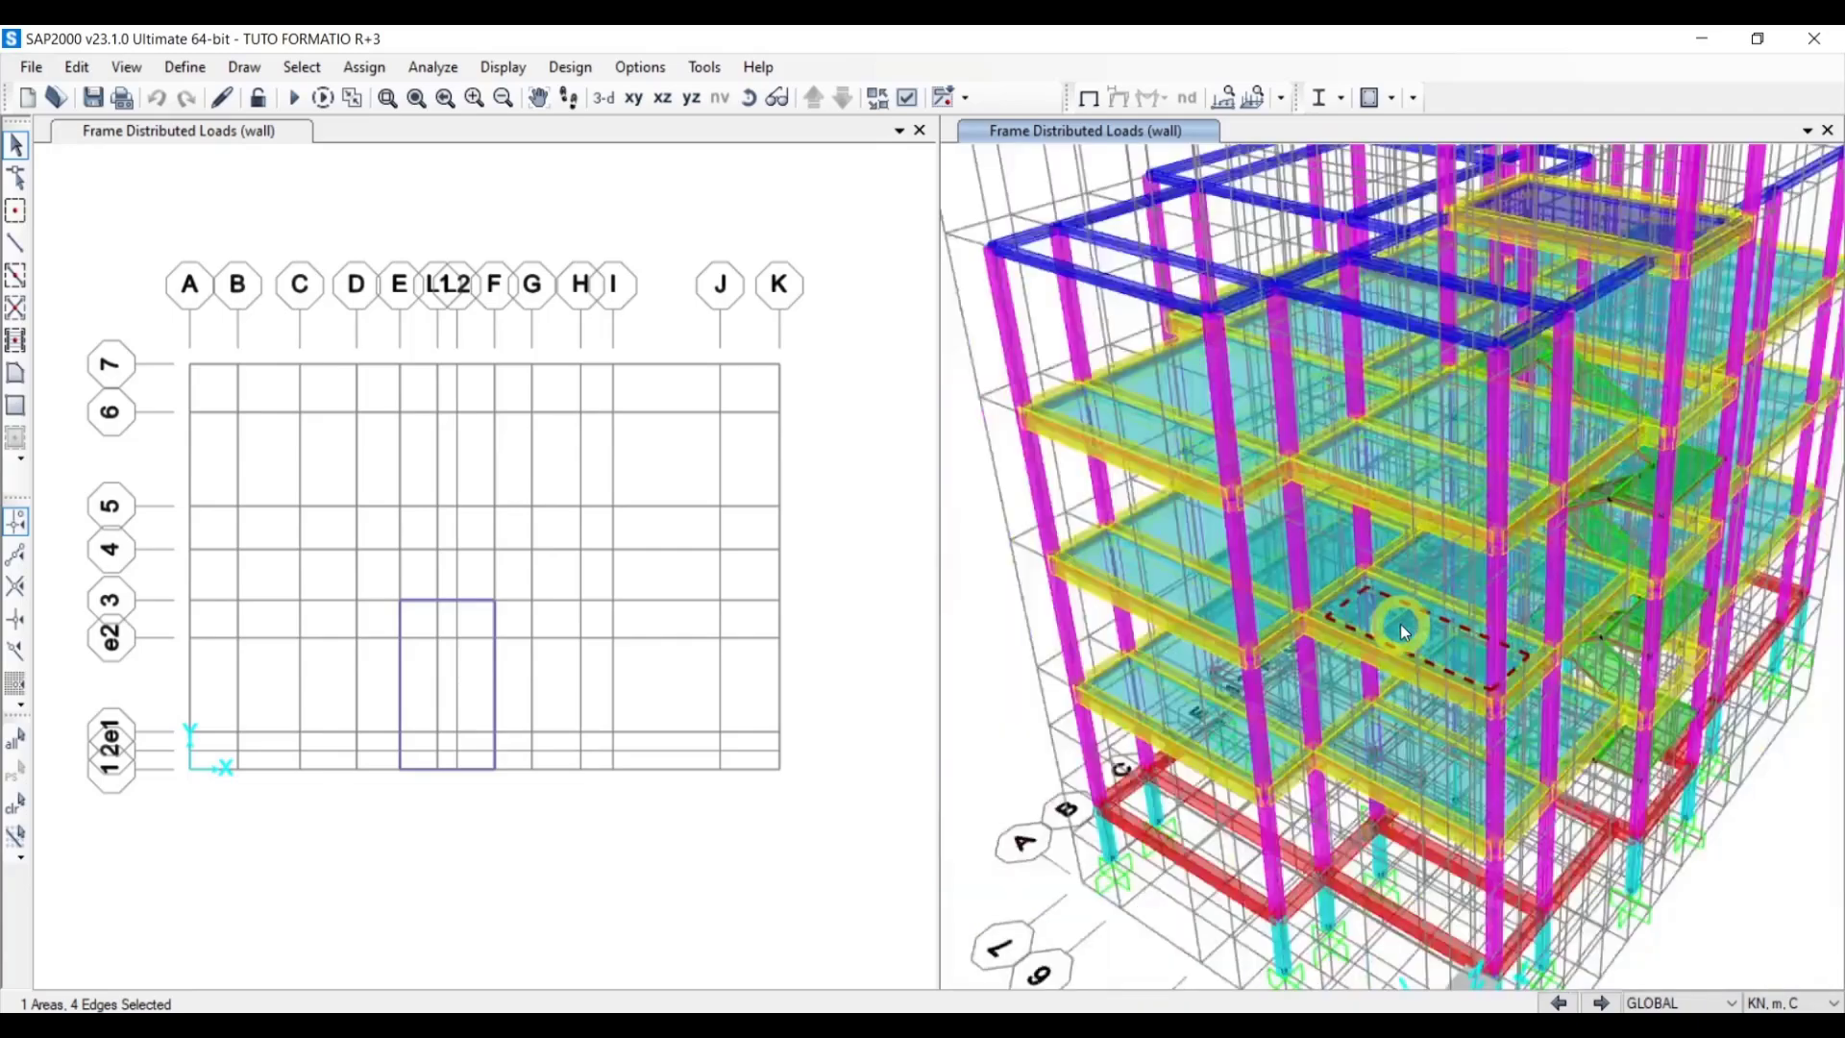
scroll(1514, 332, up, 5)
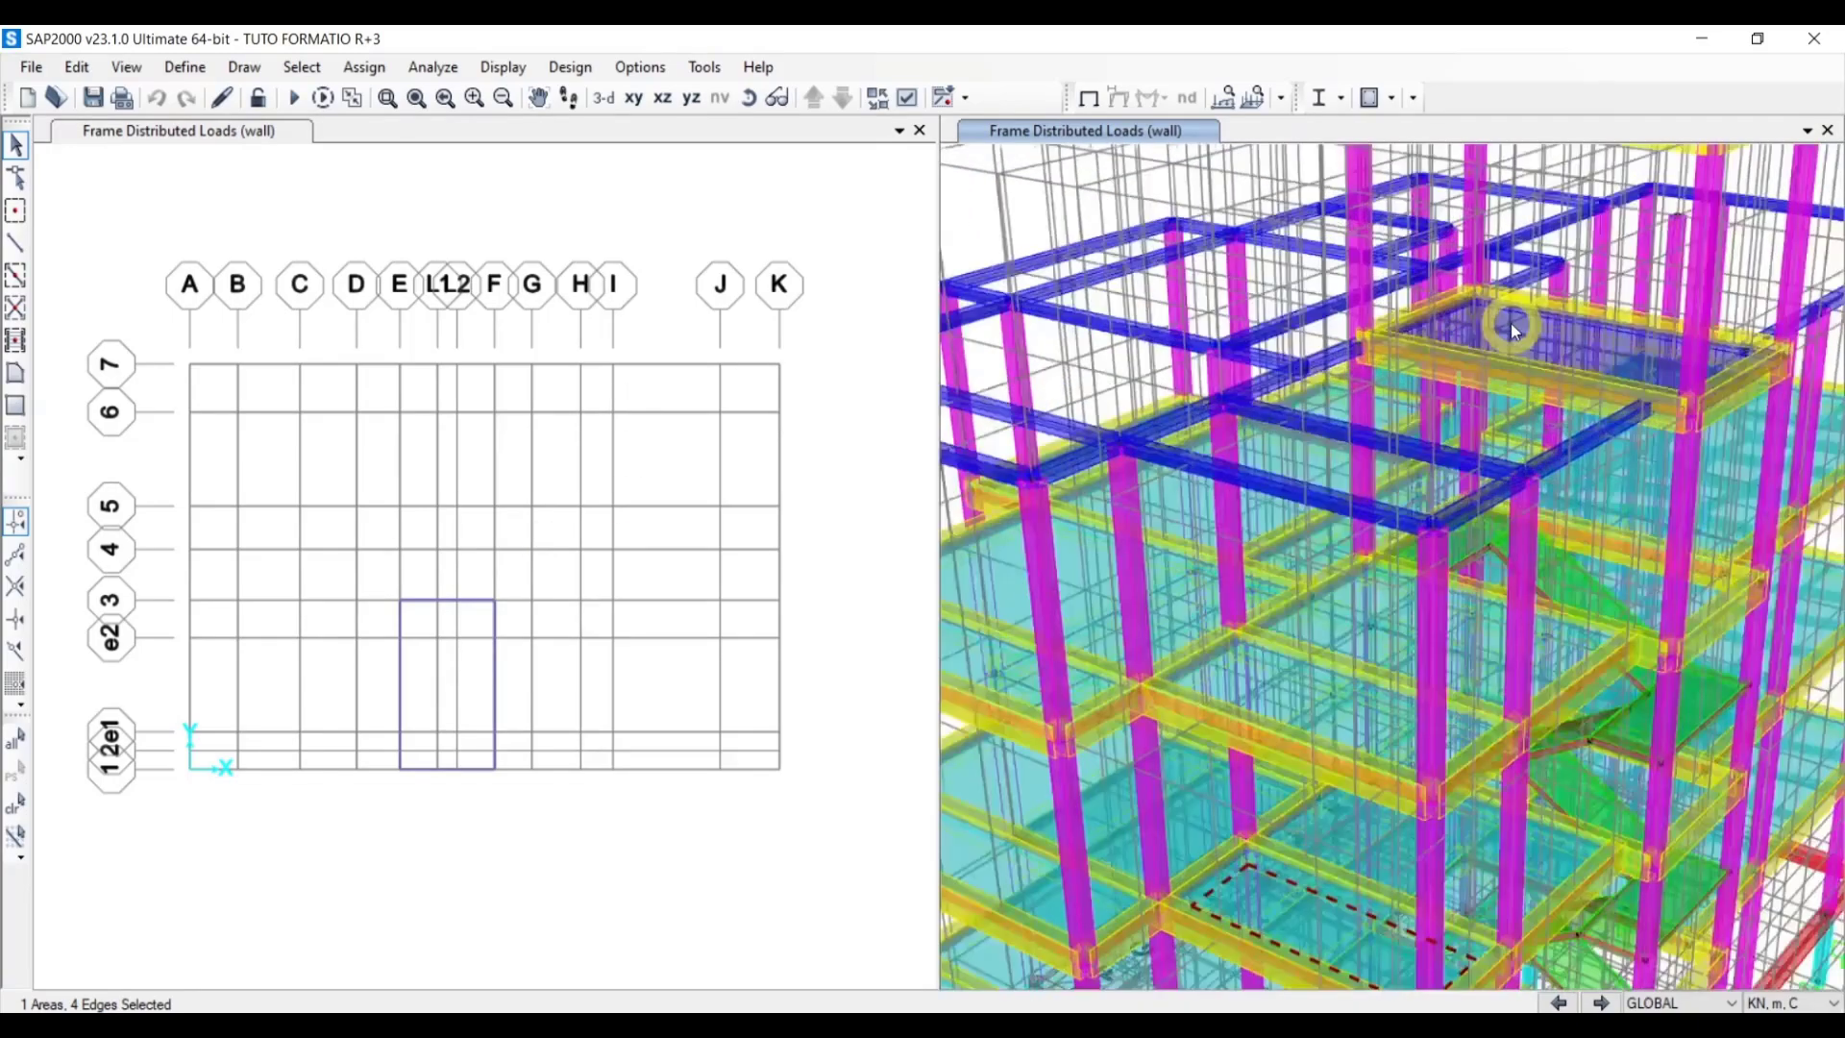
scroll(1358, 659, down, 5)
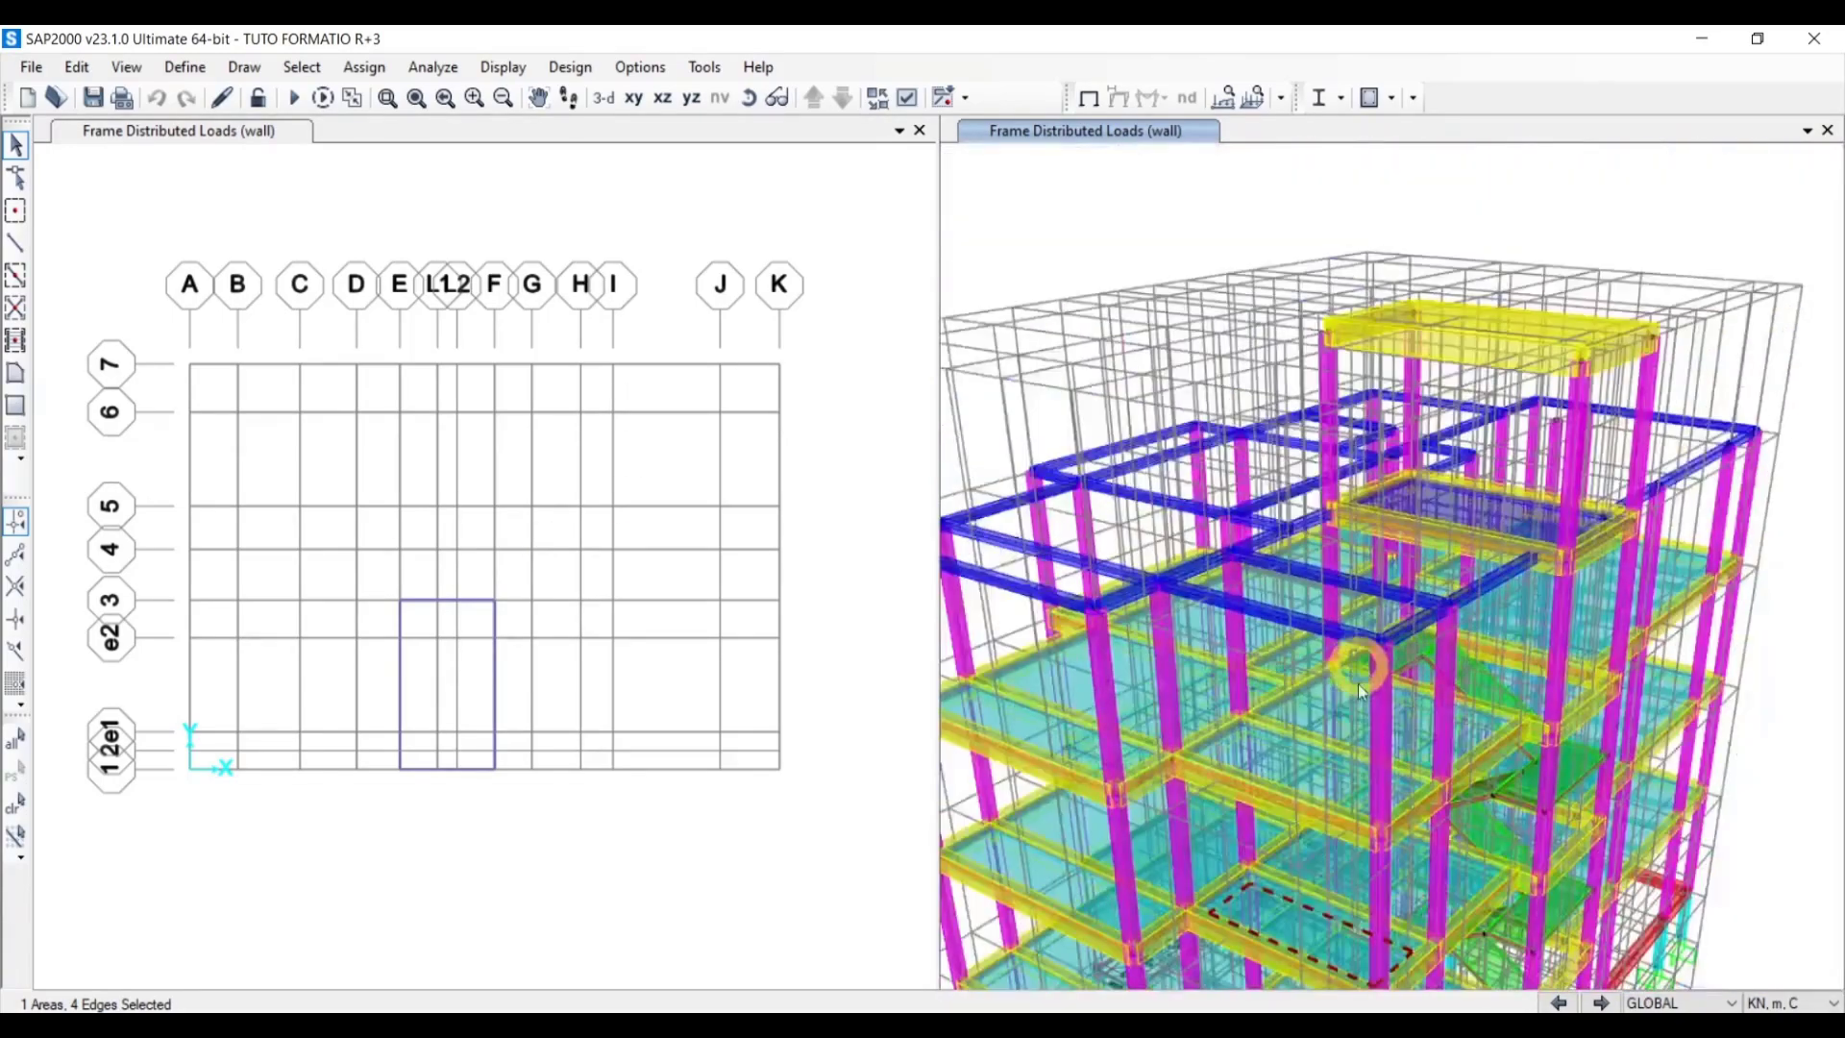
scroll(1374, 634, up, 1)
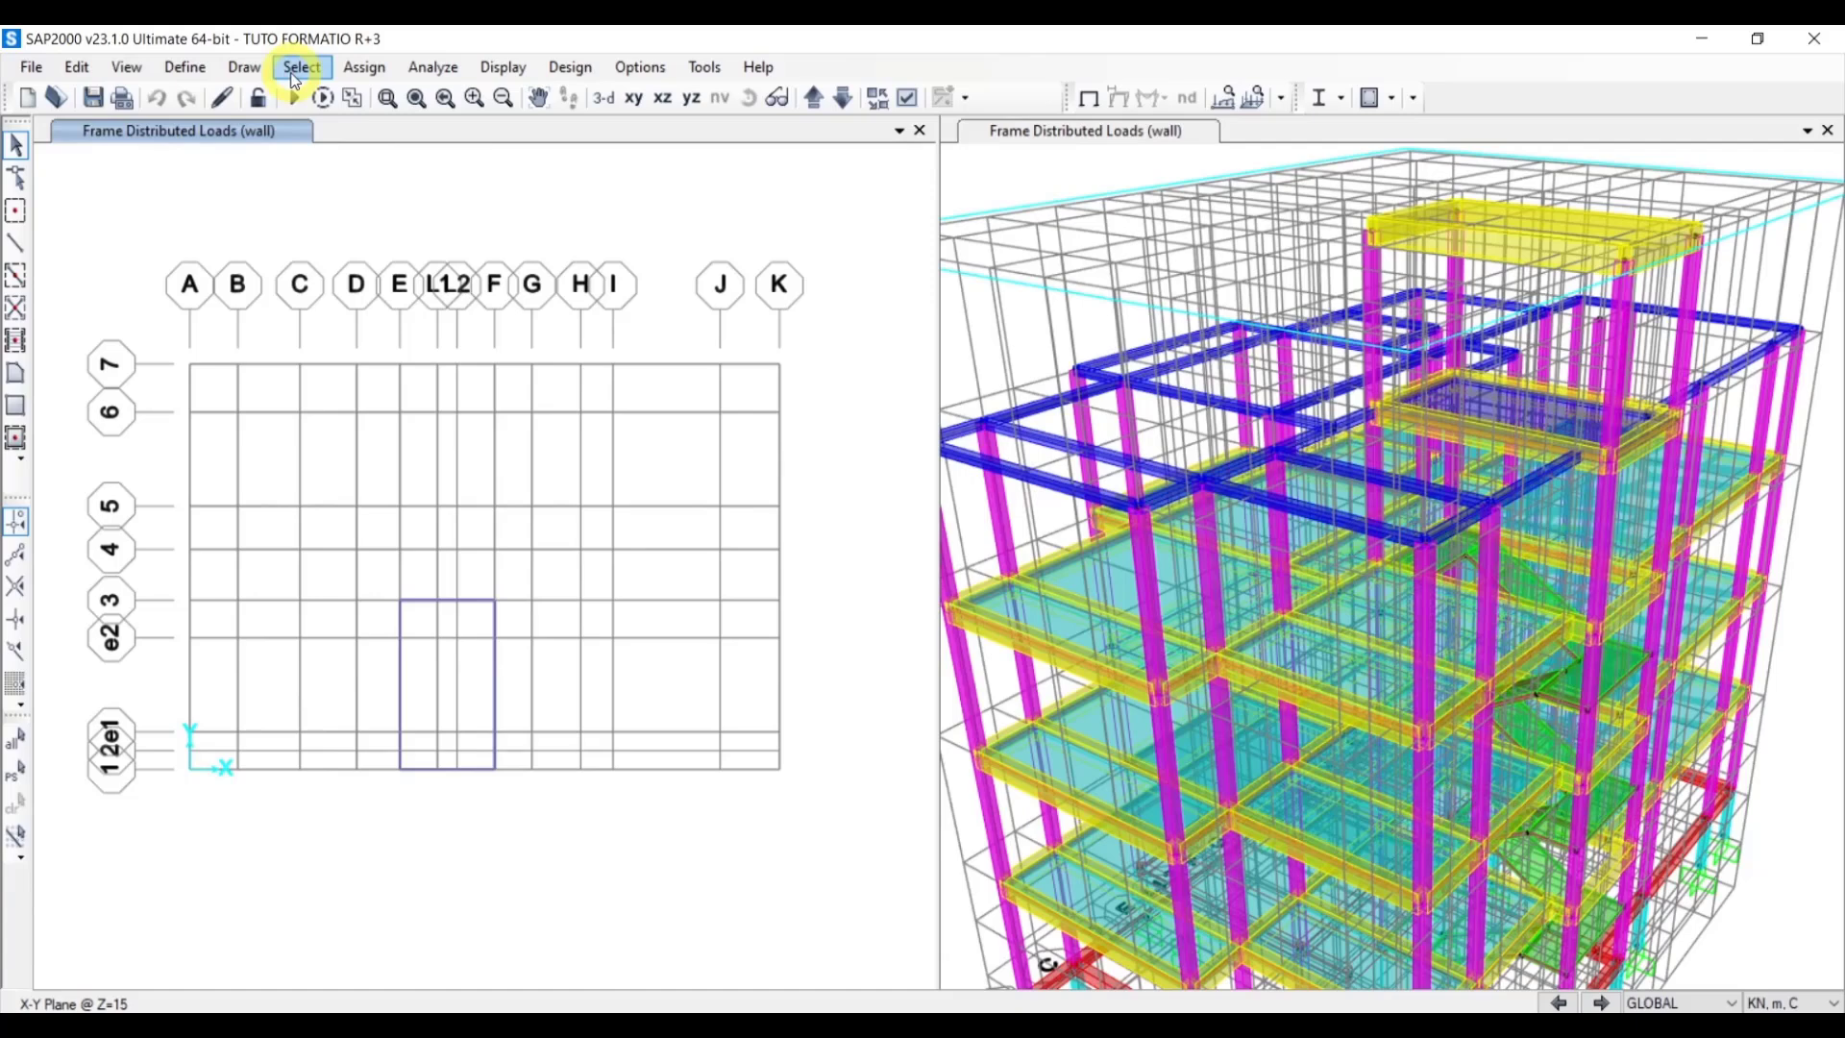
Modify the area section dalle01 by setting its bending thickness to 0,2 m
click(188, 67)
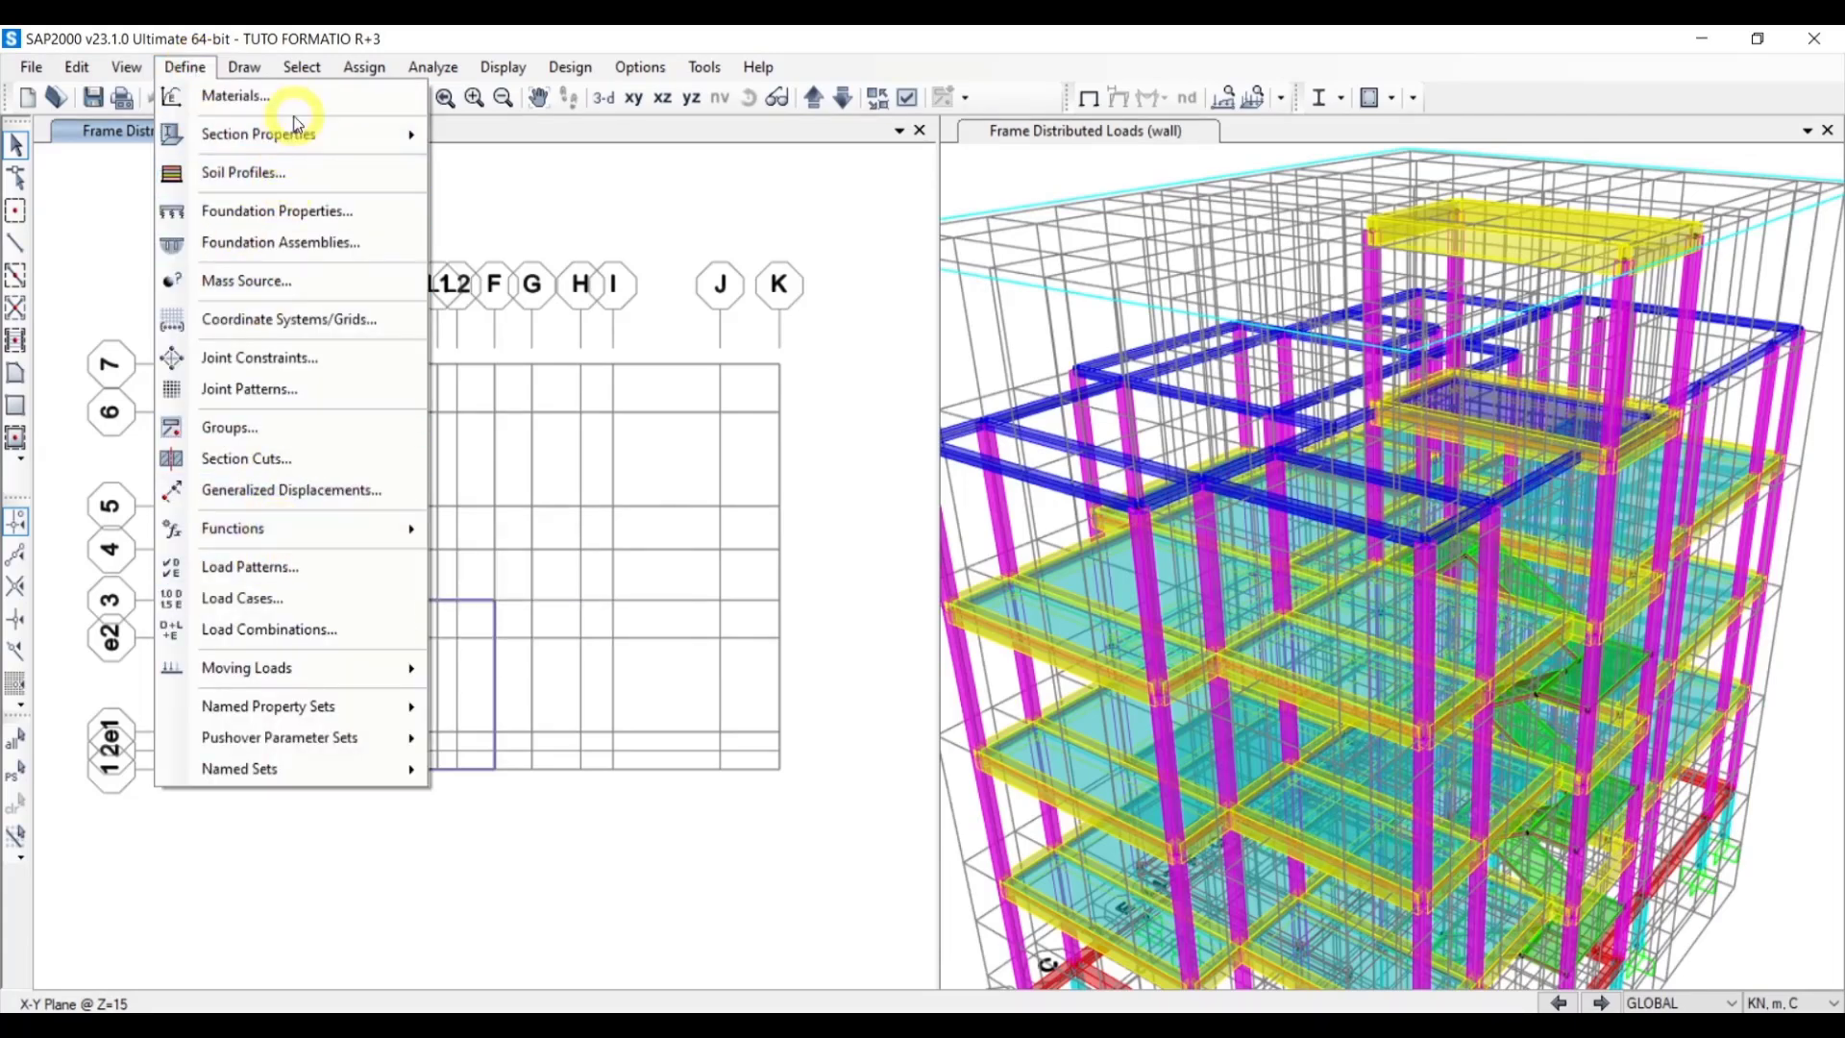
mouse_move(291, 144)
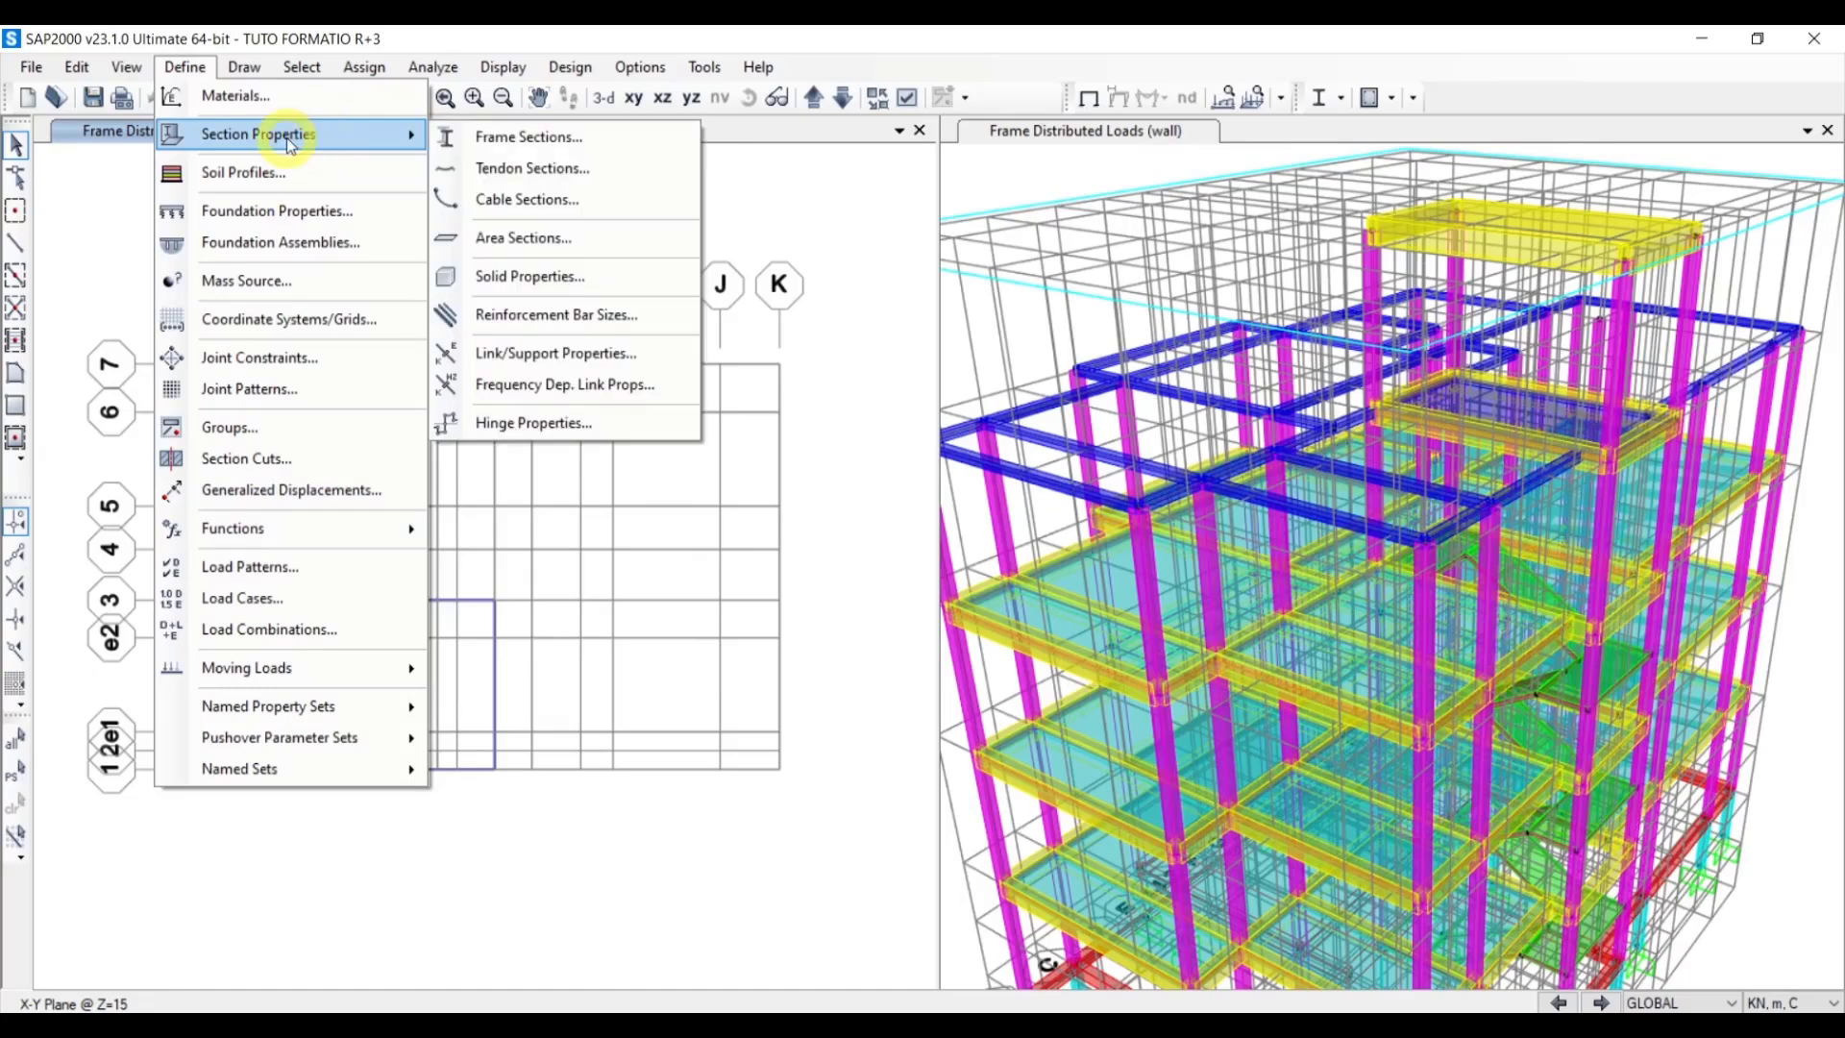
click(482, 251)
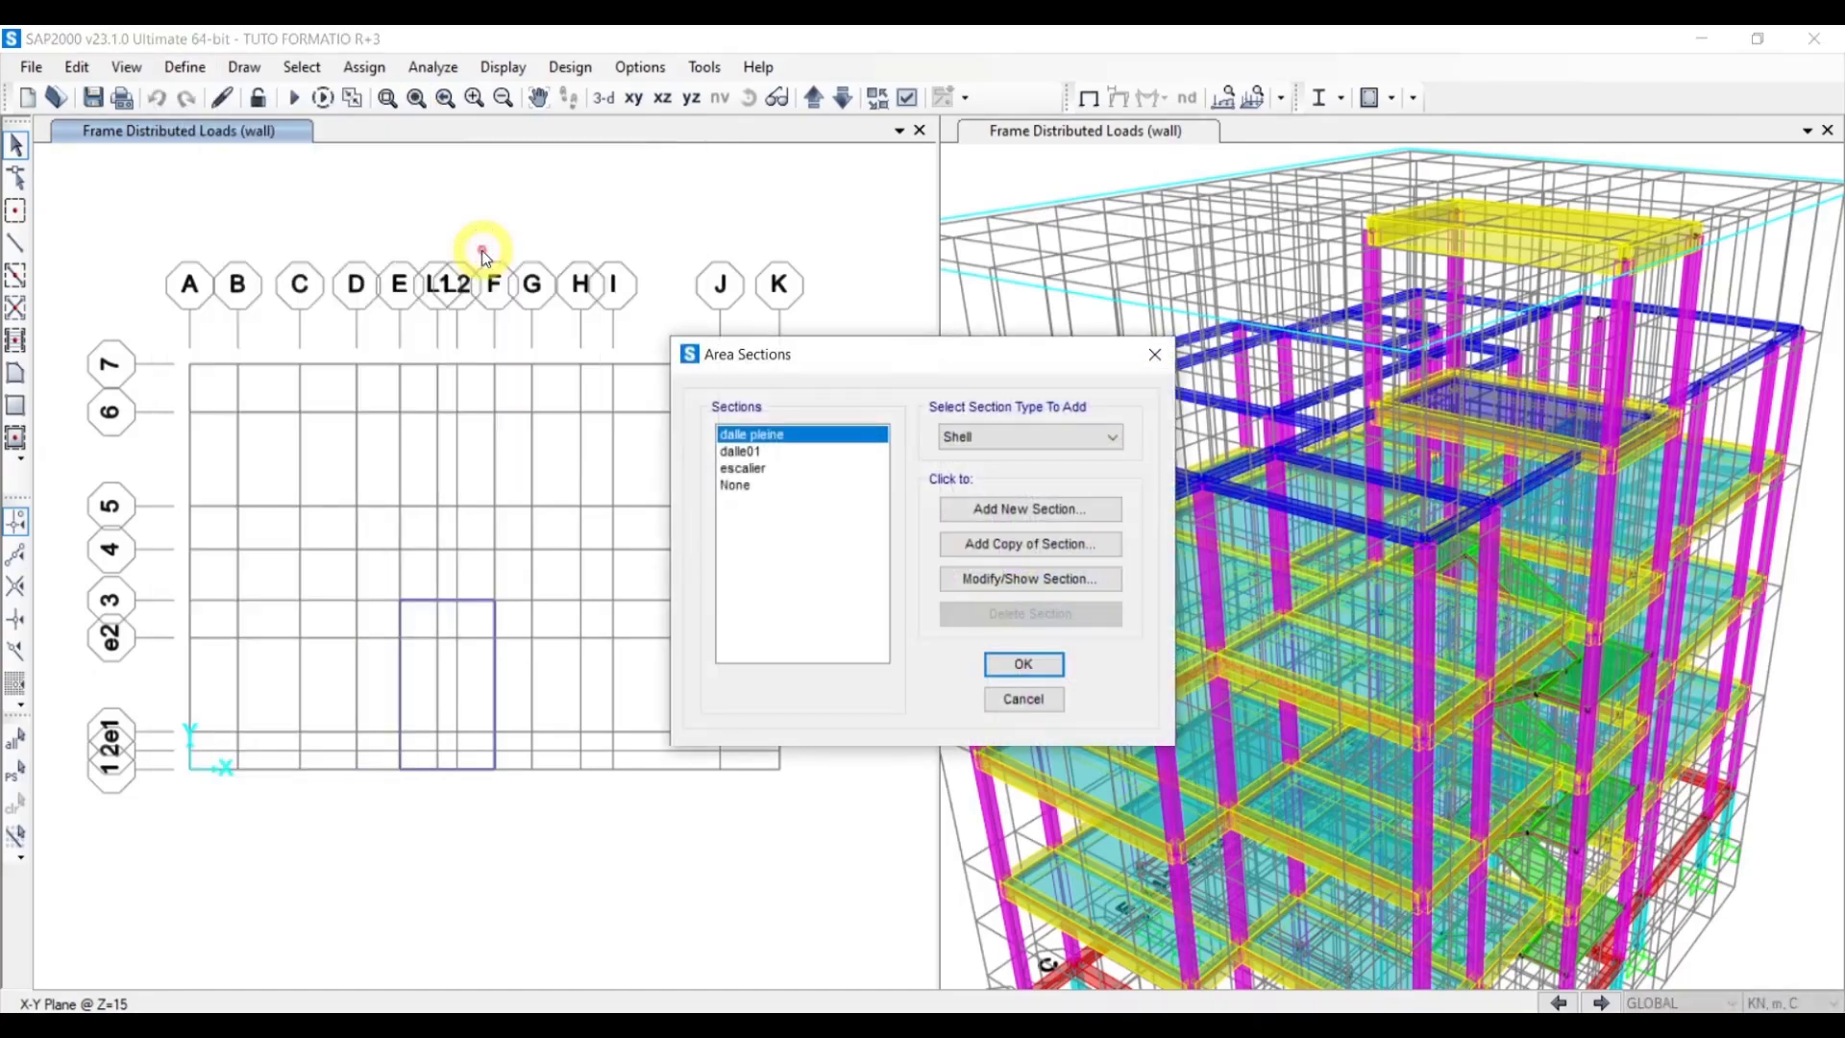
click(735, 452)
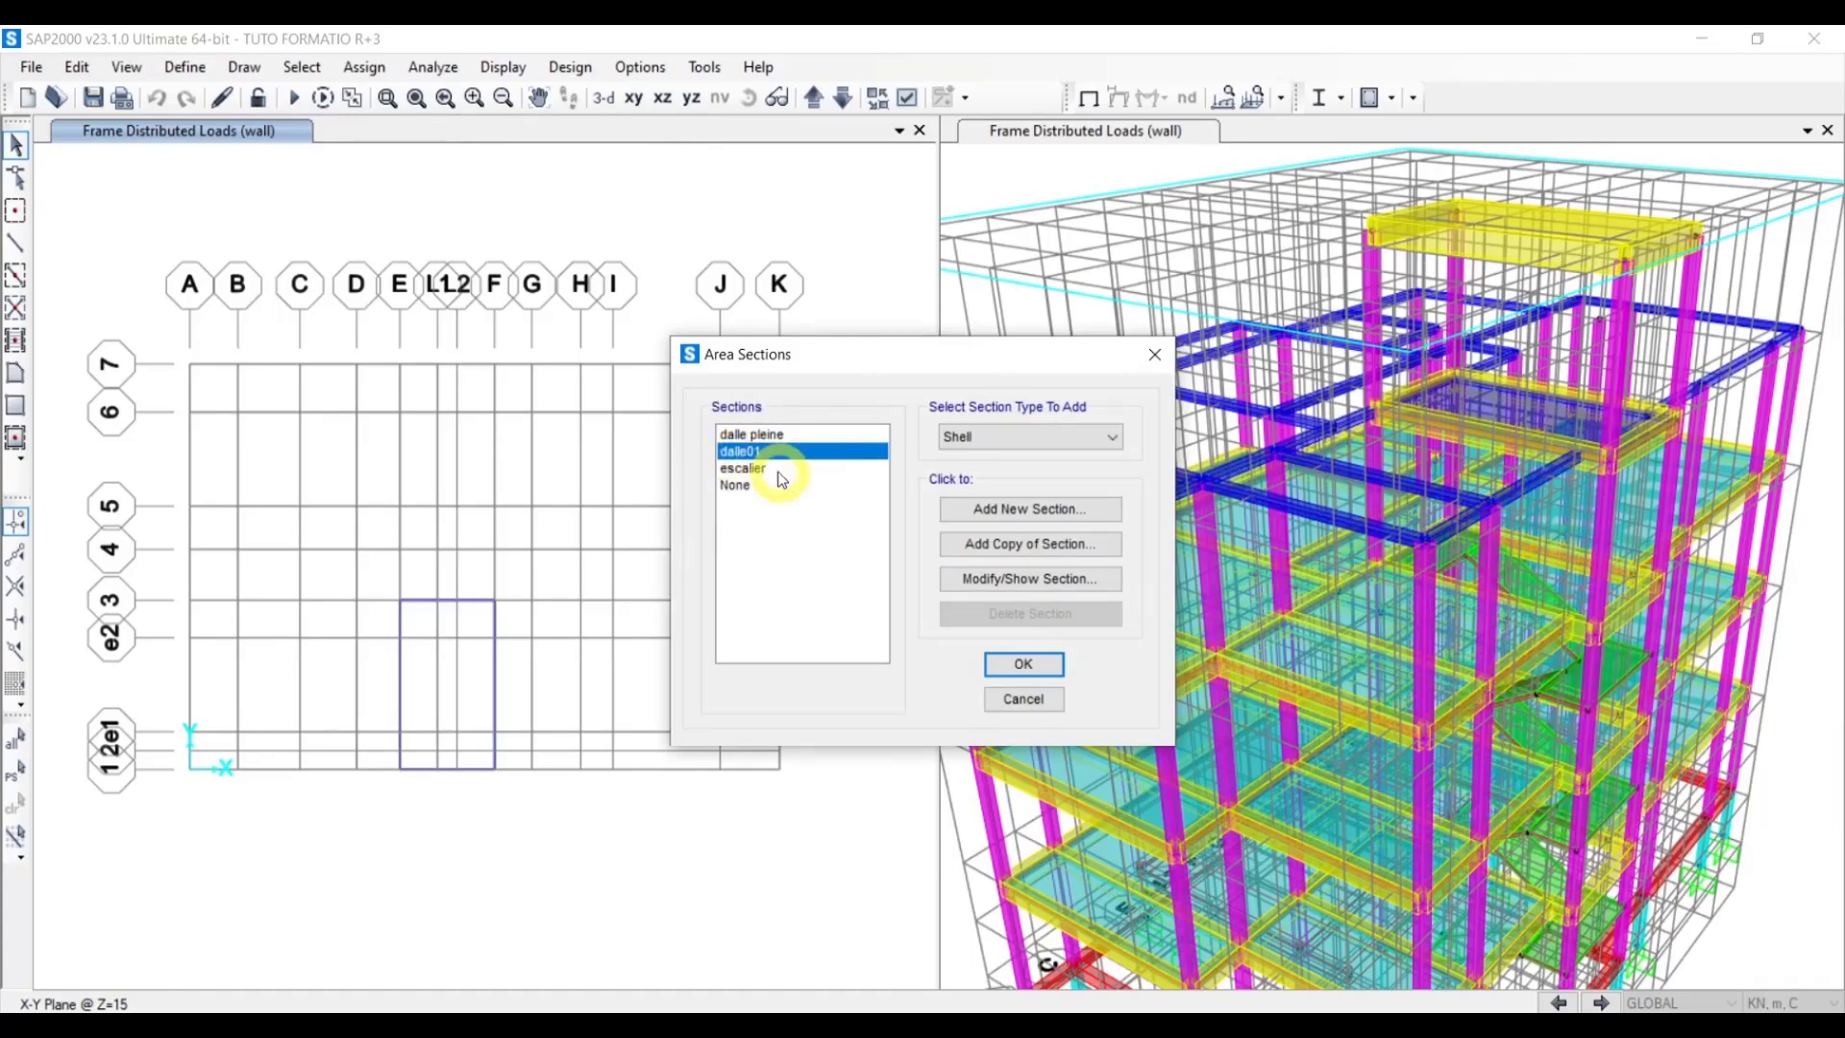
click(1000, 580)
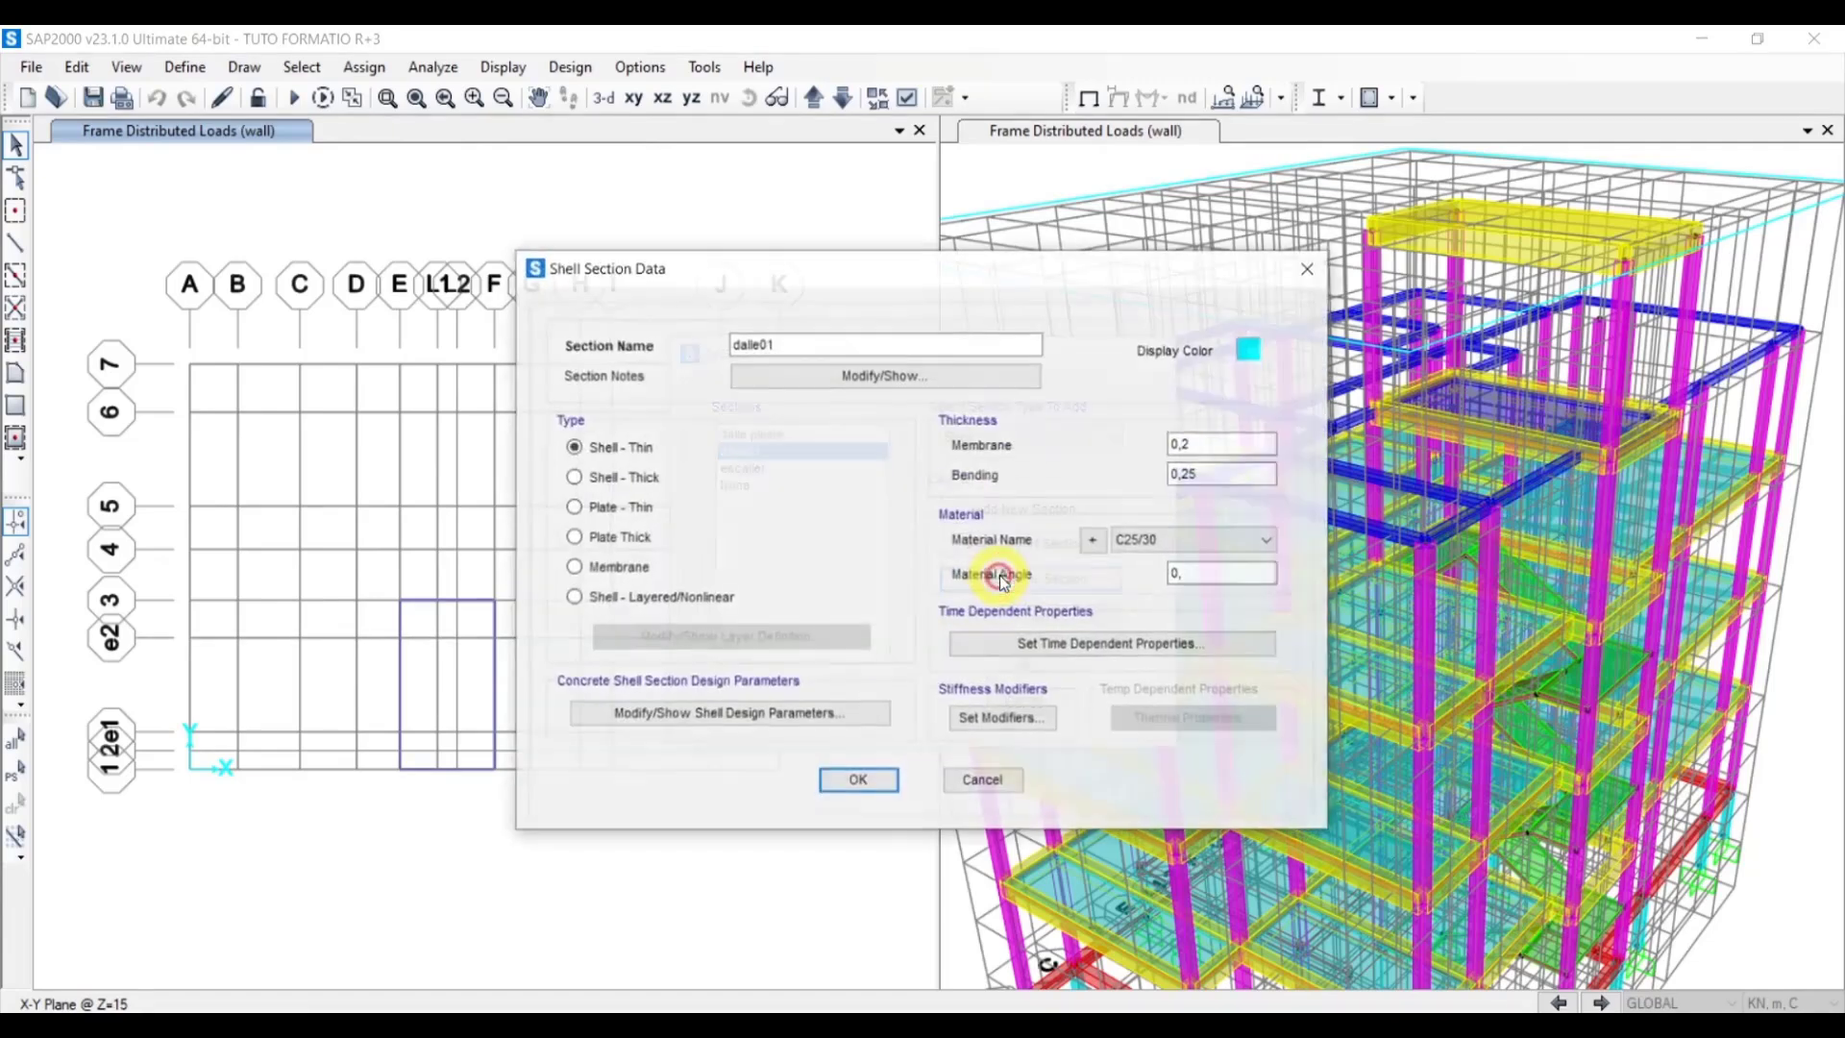
click(1209, 474)
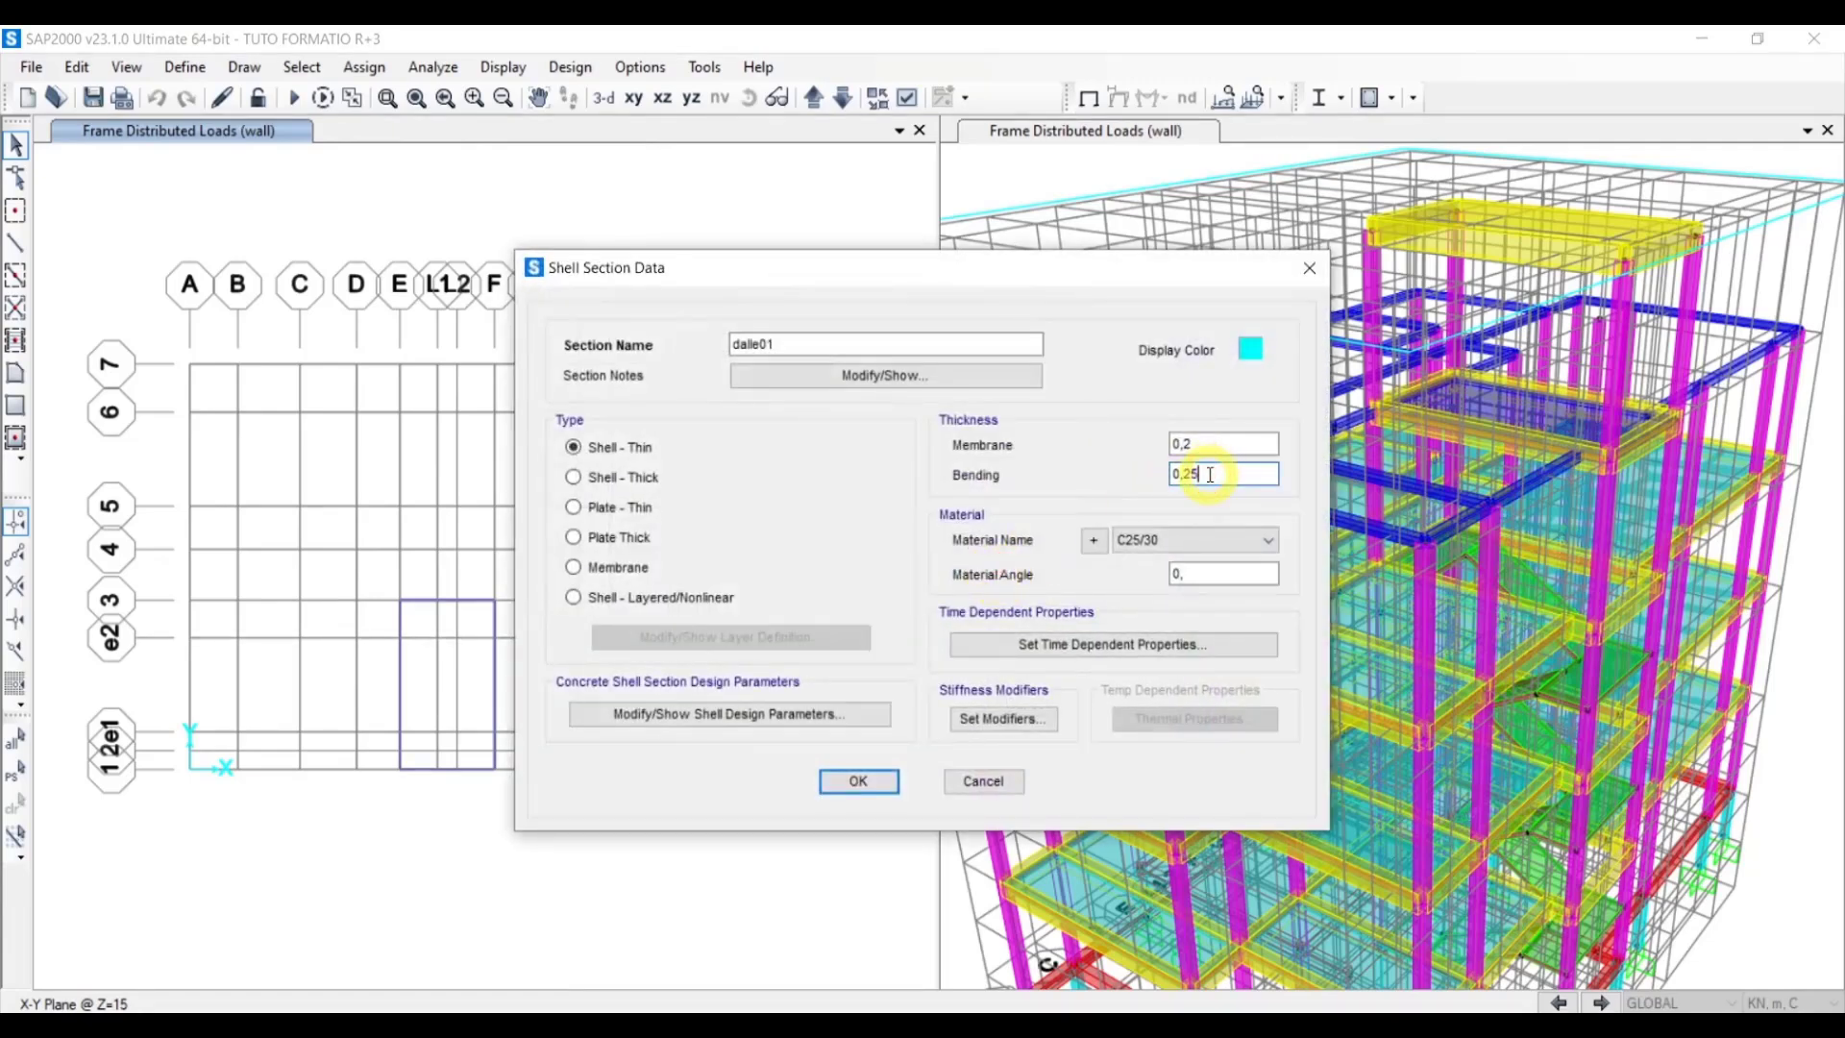
text(2)
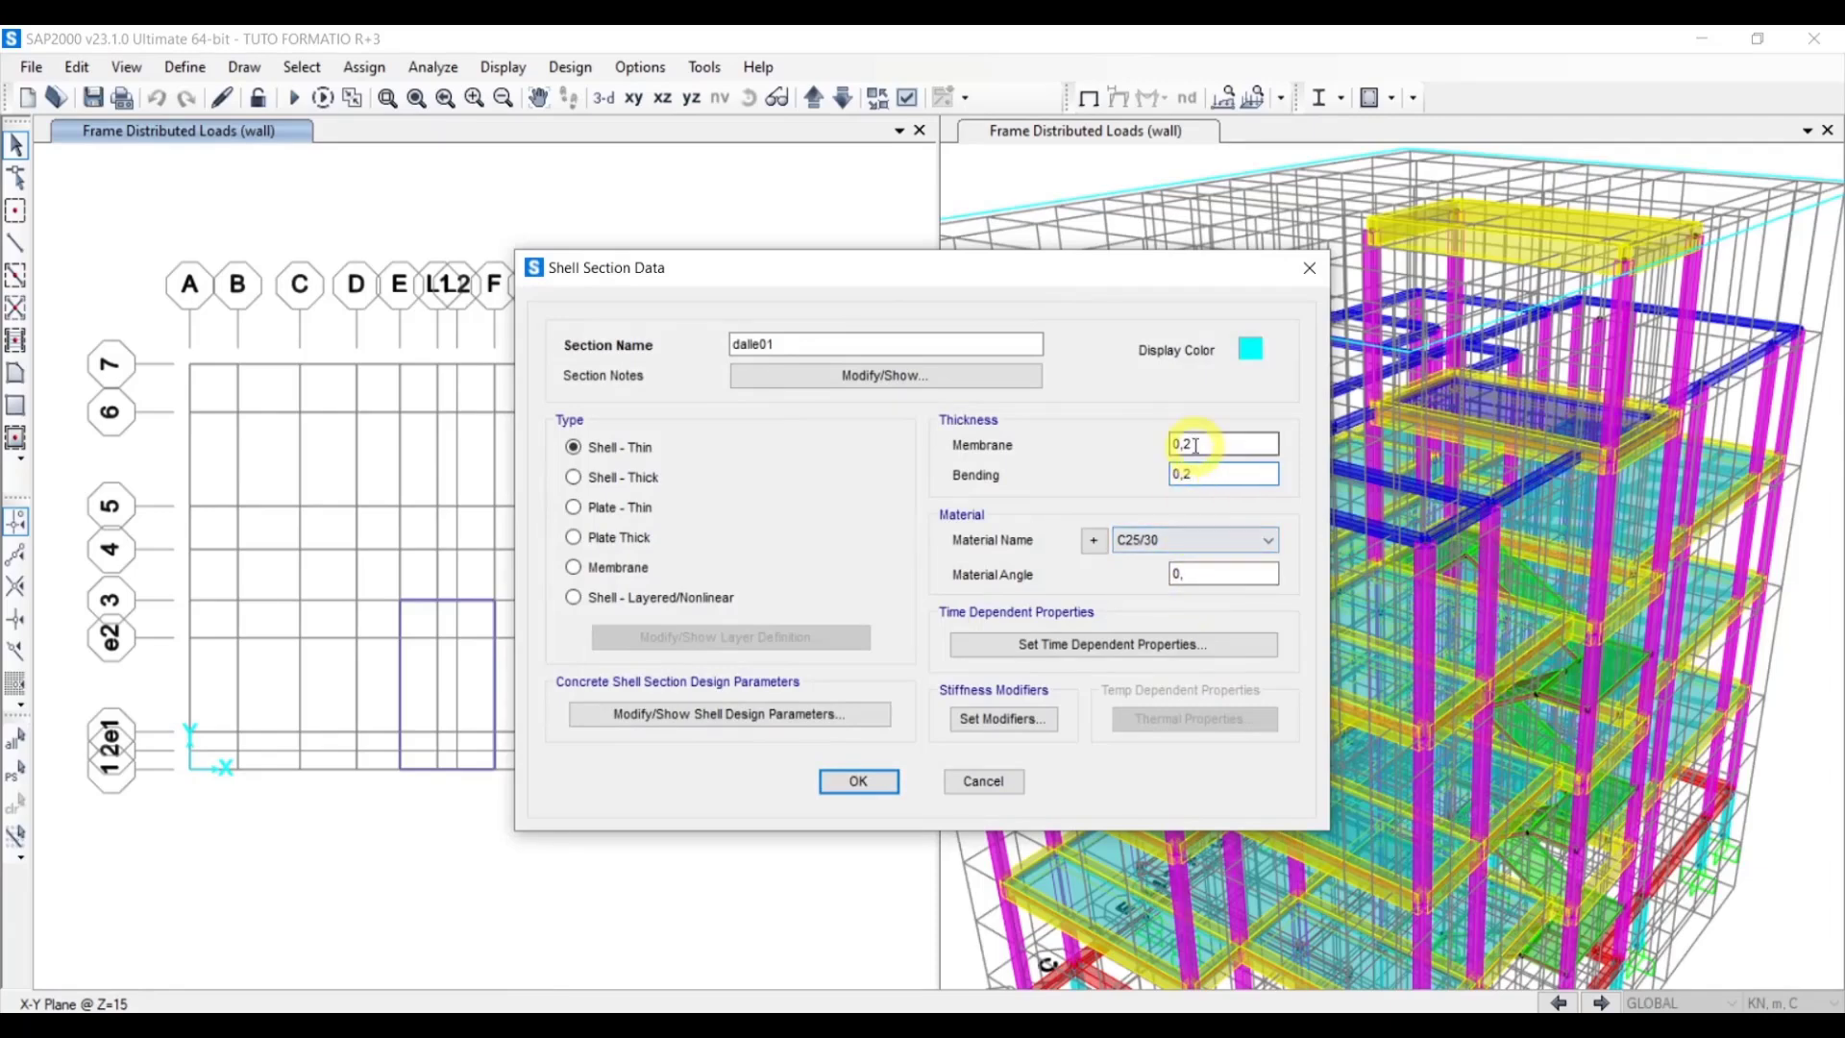
Choose C30/37 as the material of the dalle01 shell section
click(1180, 548)
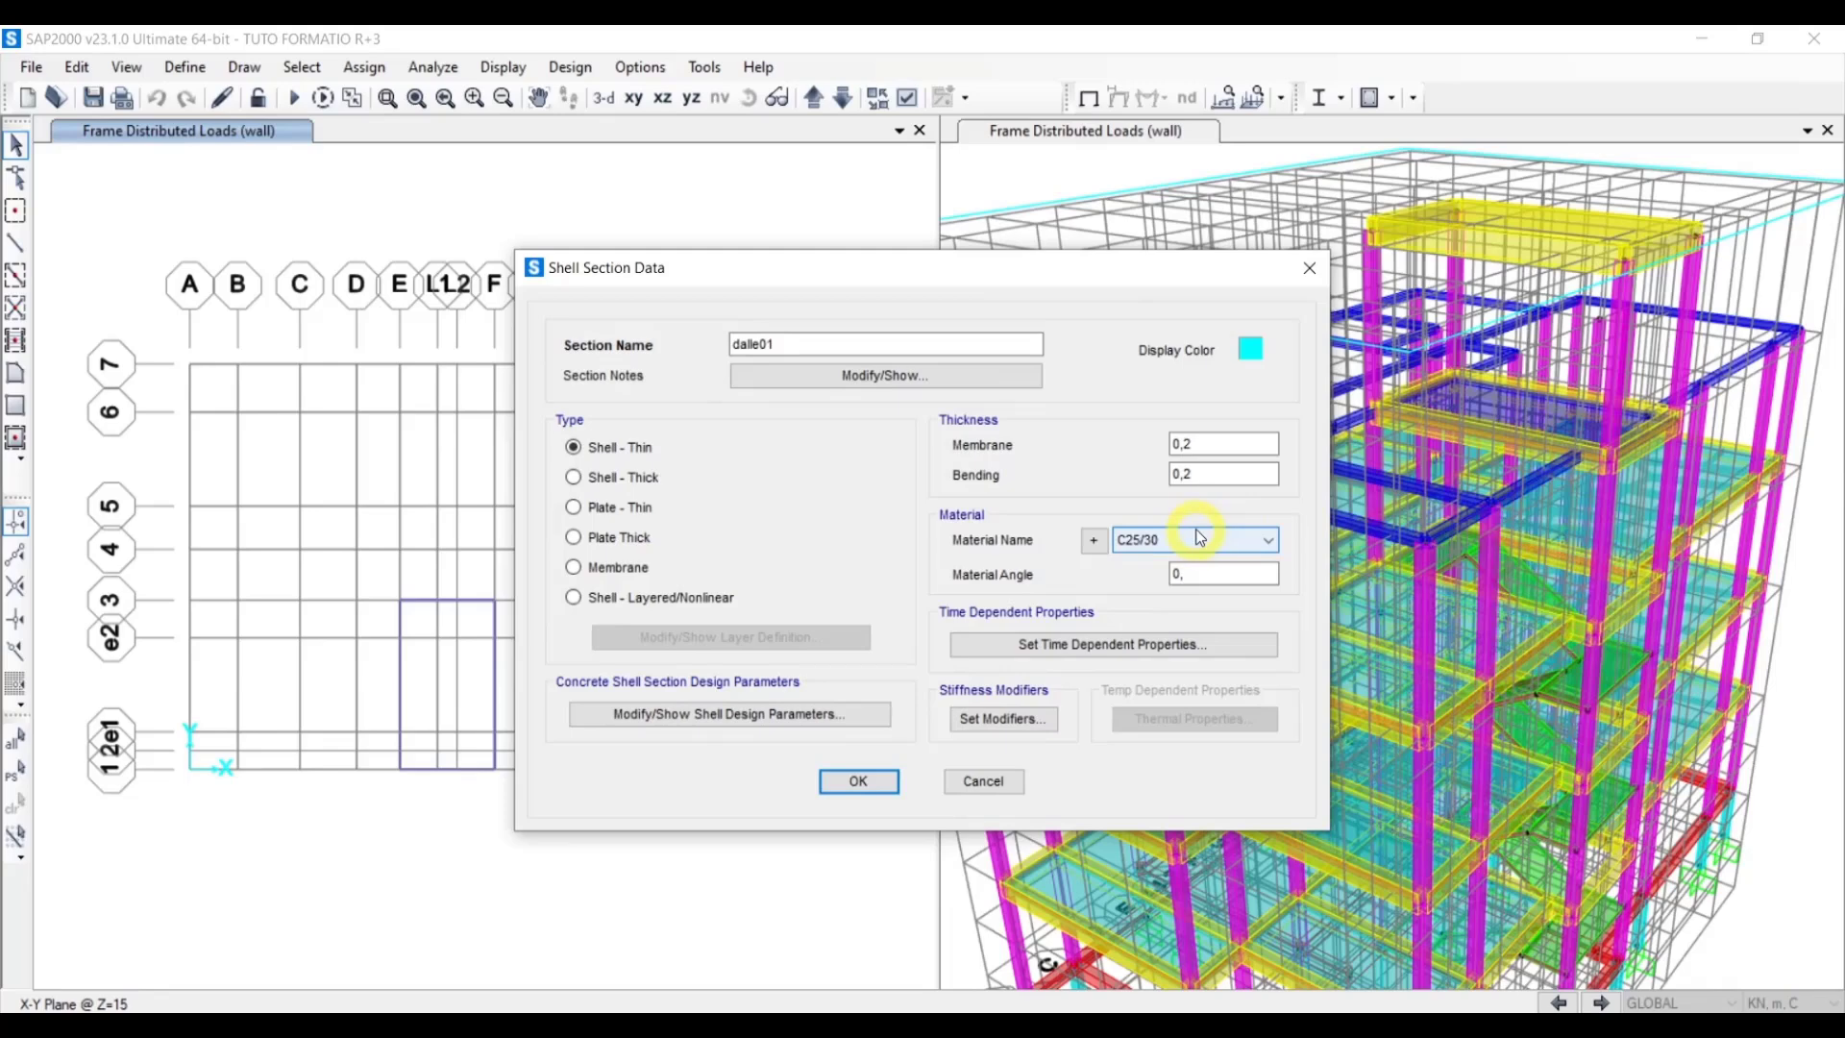
click(1196, 537)
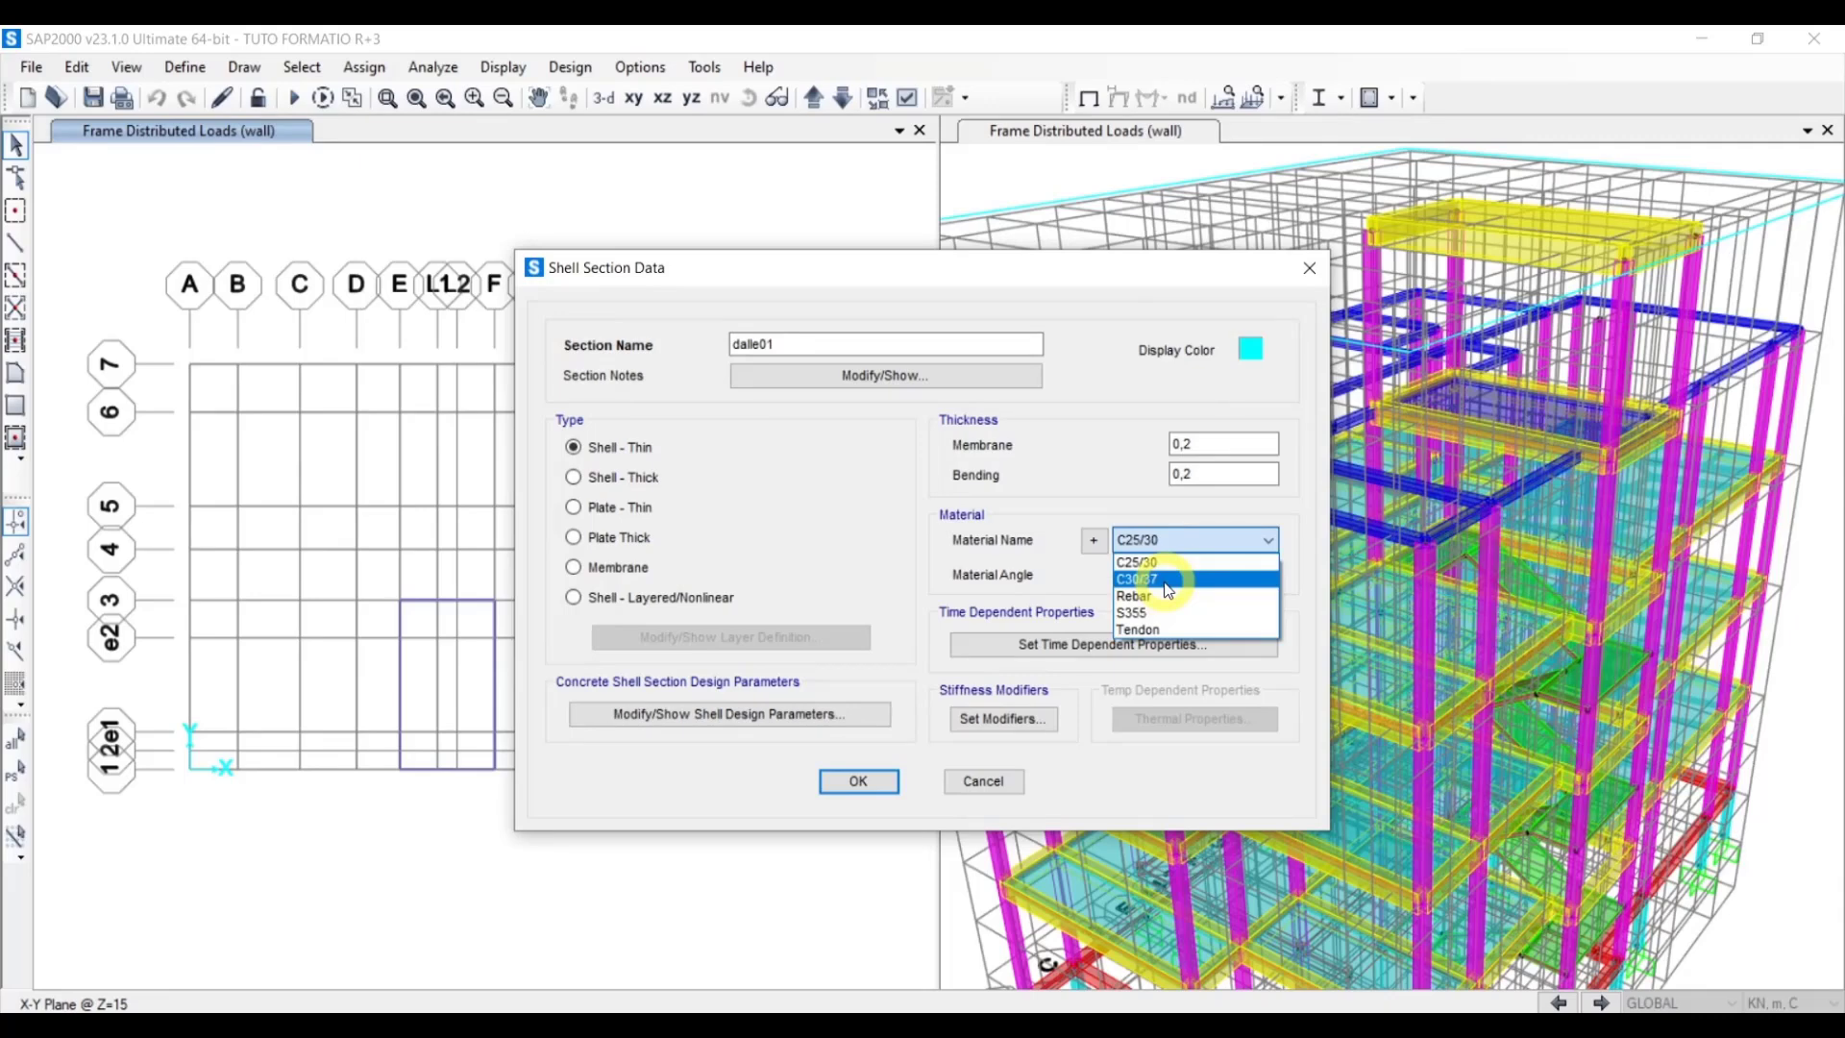
click(1166, 581)
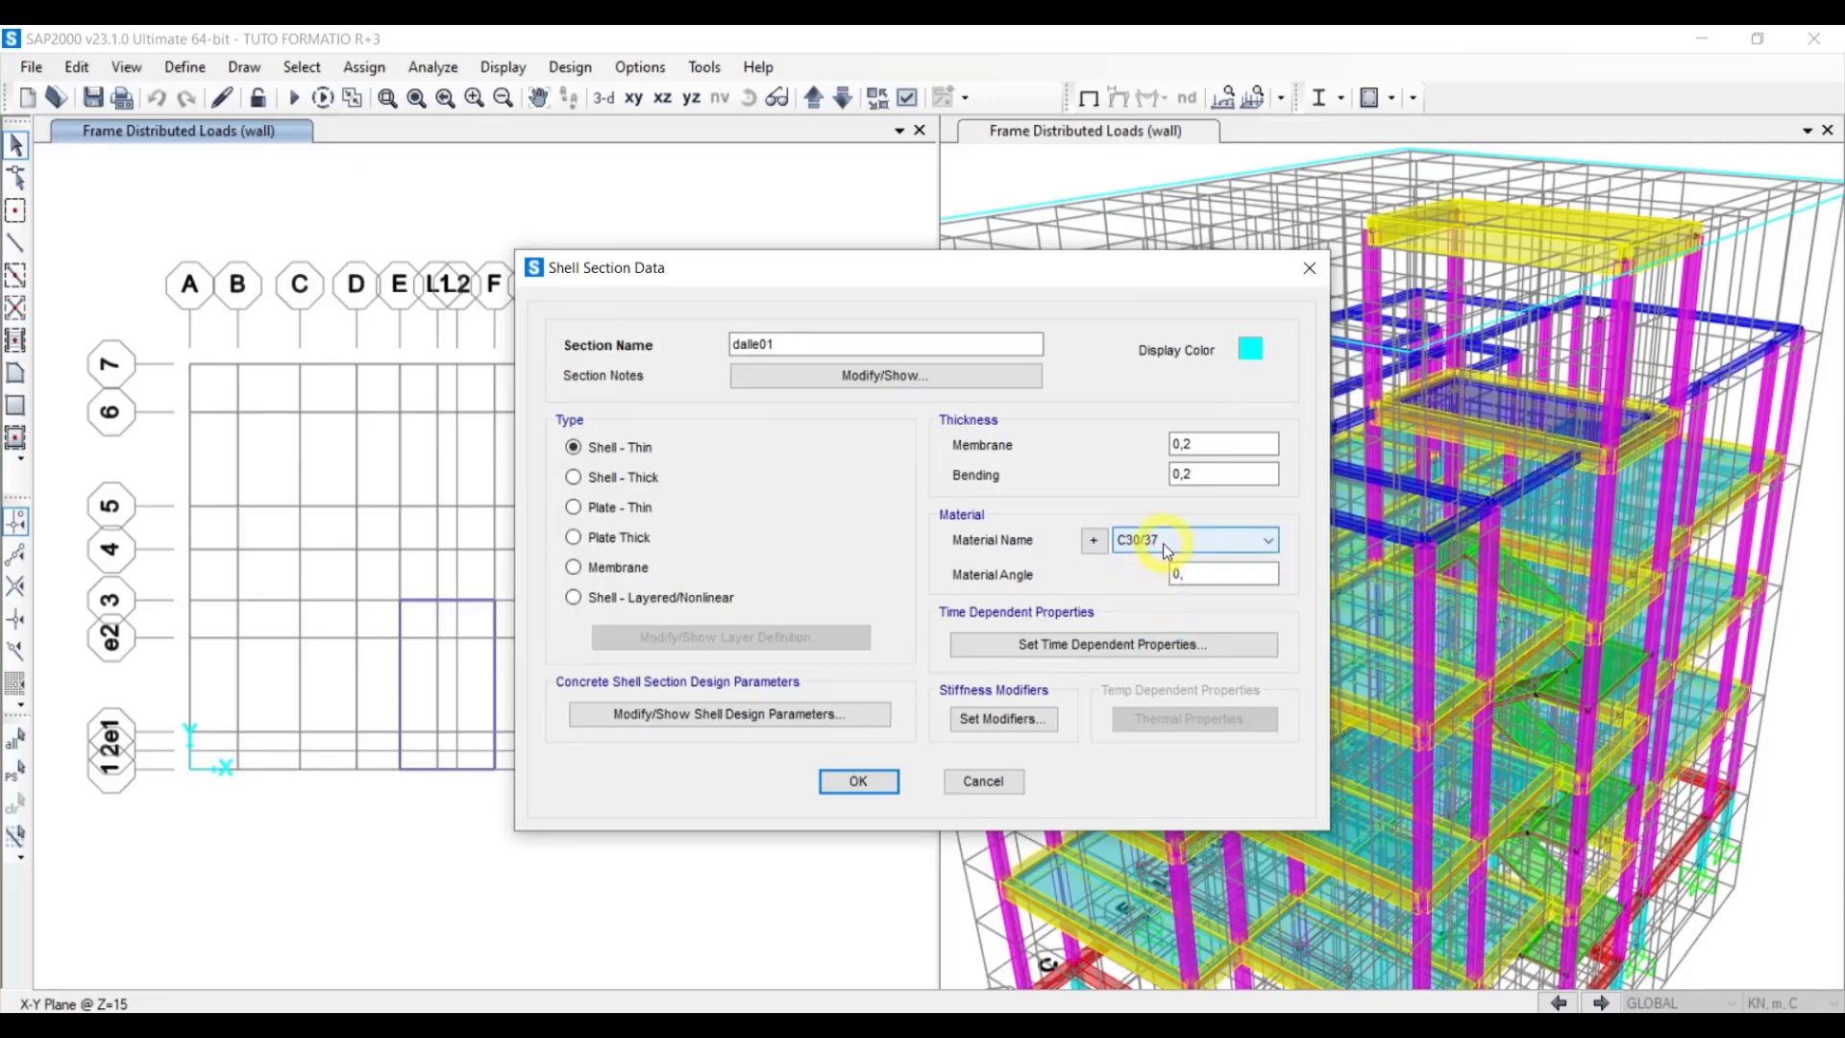
Edit the C30/37 concrete material from the section definition and set its weight per unit volume to 0
click(1094, 540)
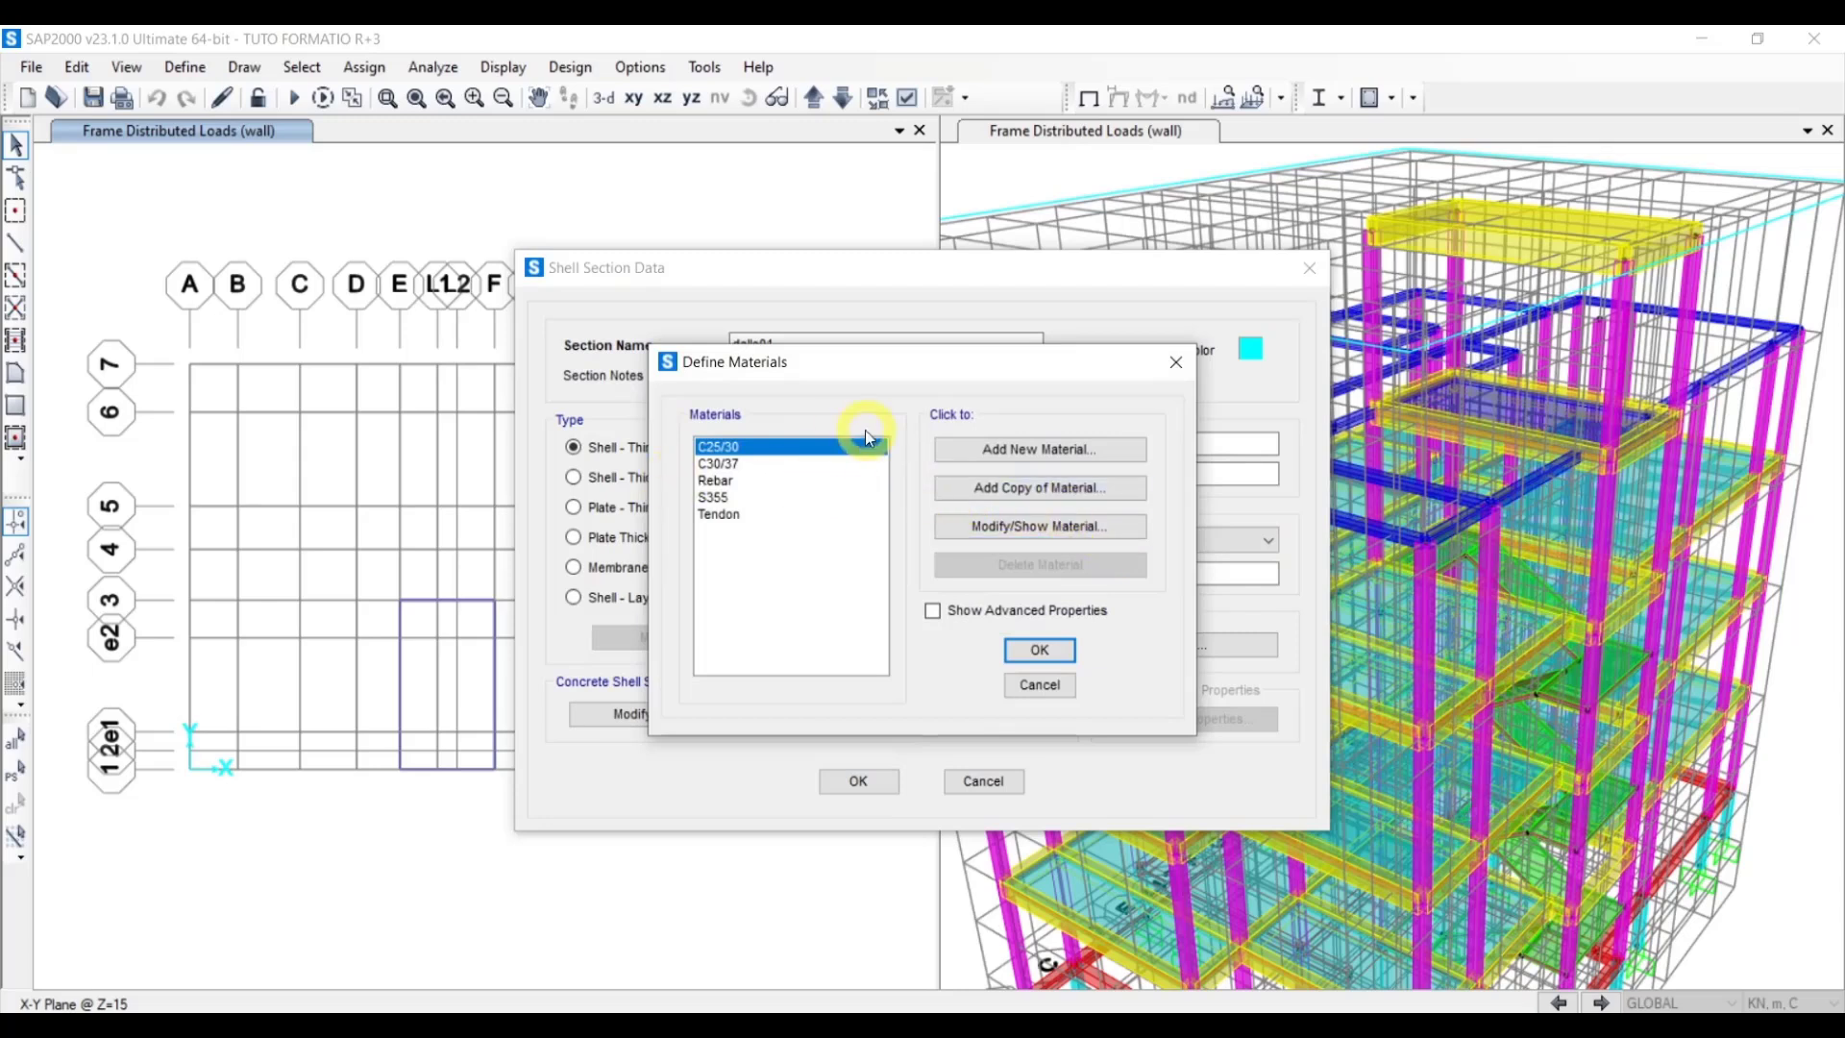
click(762, 465)
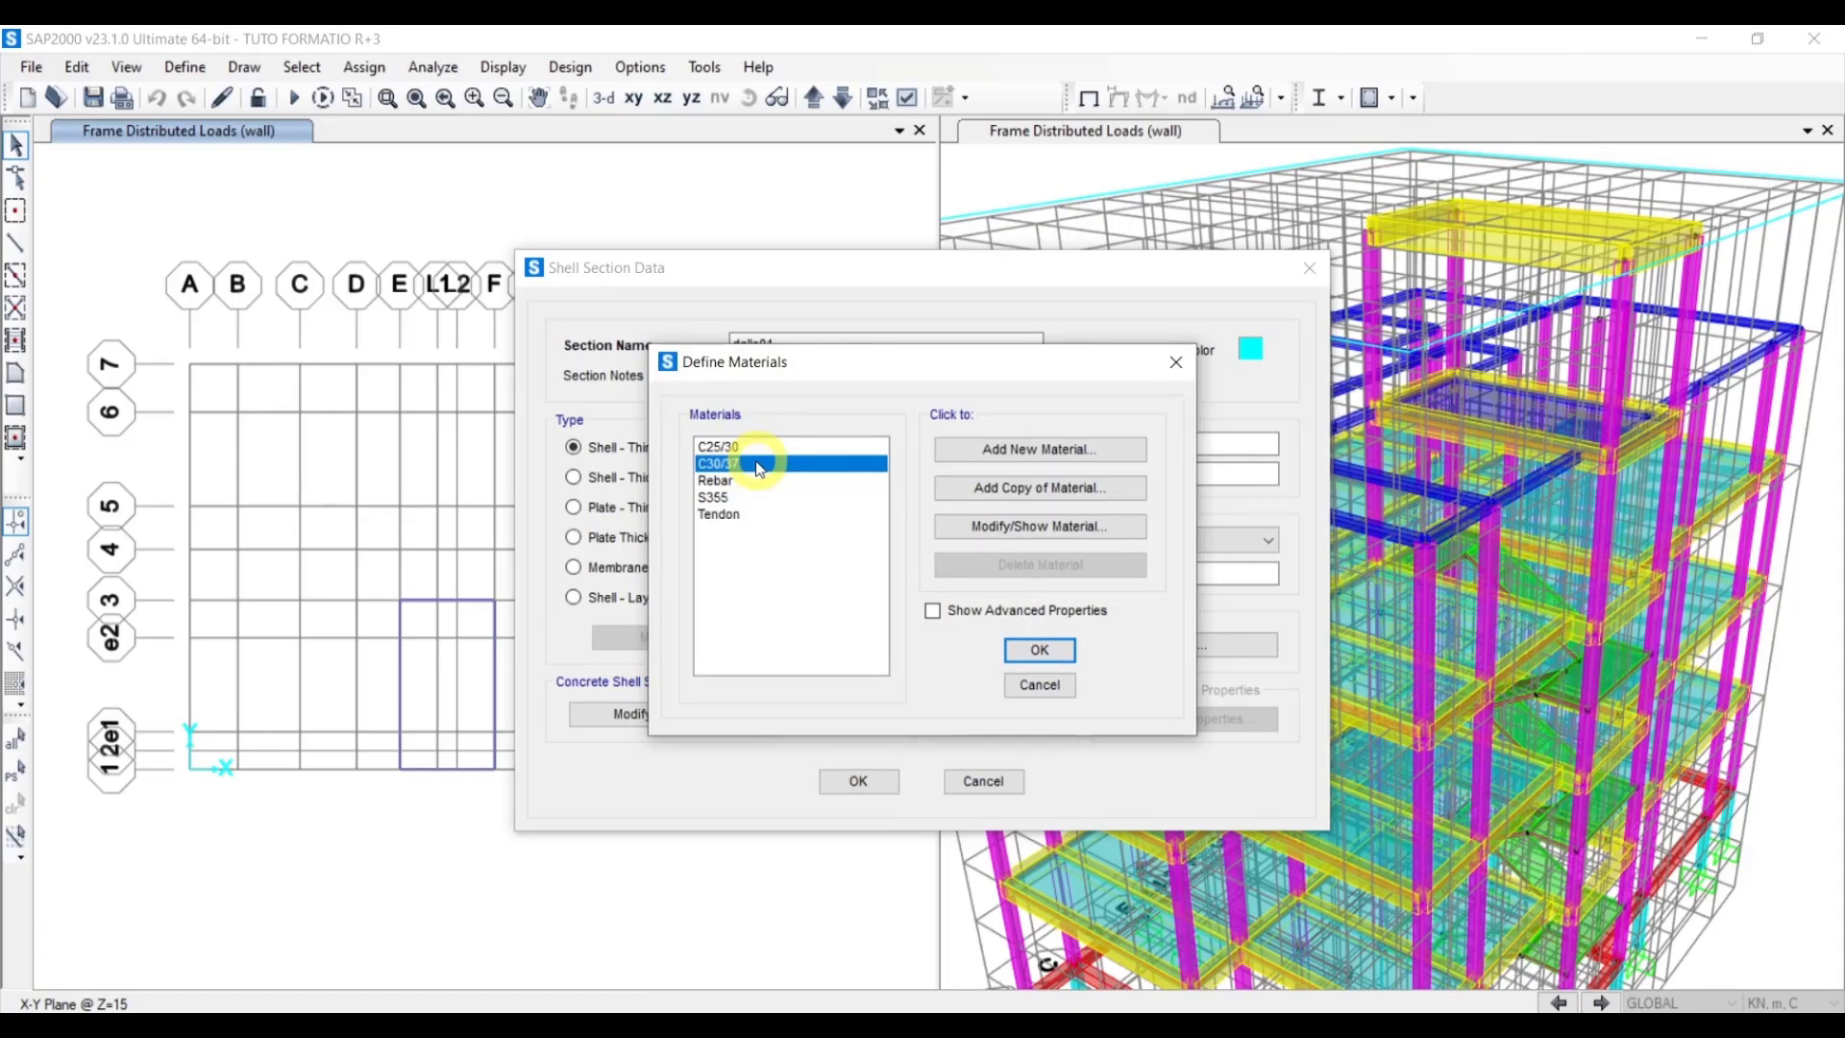
click(954, 525)
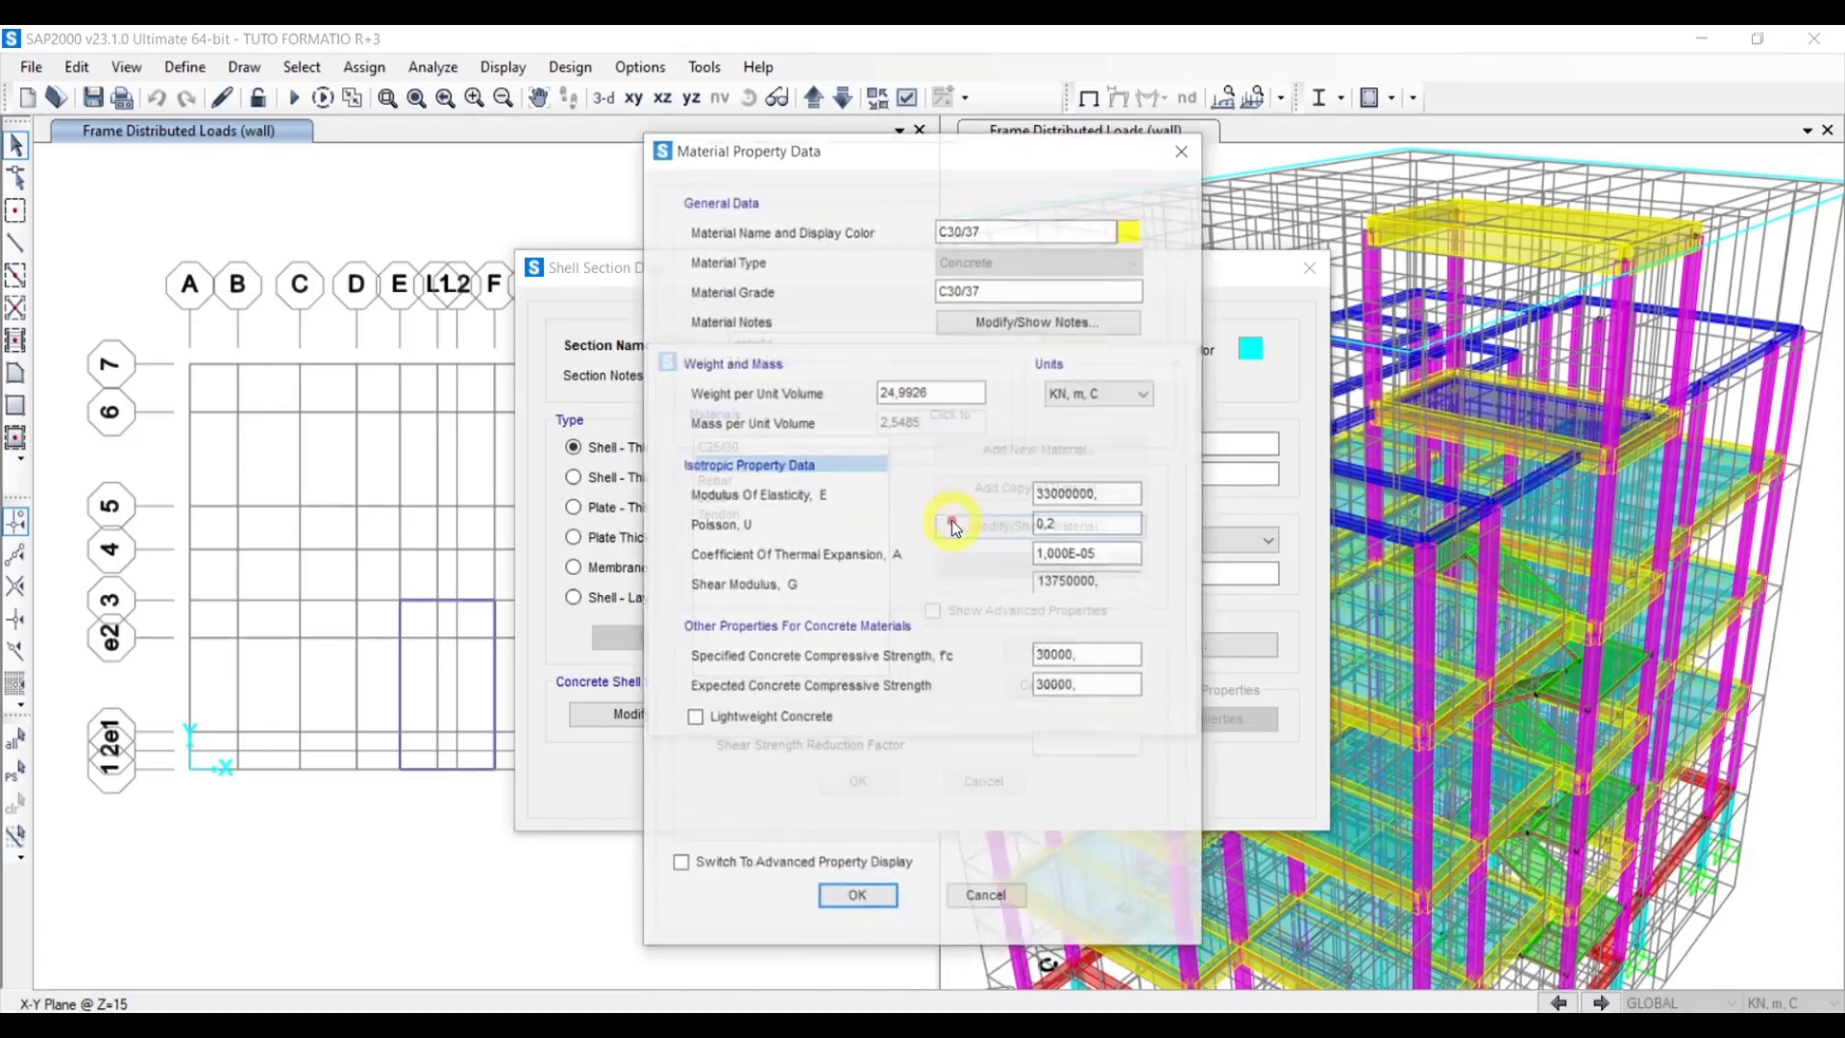
click(890, 390)
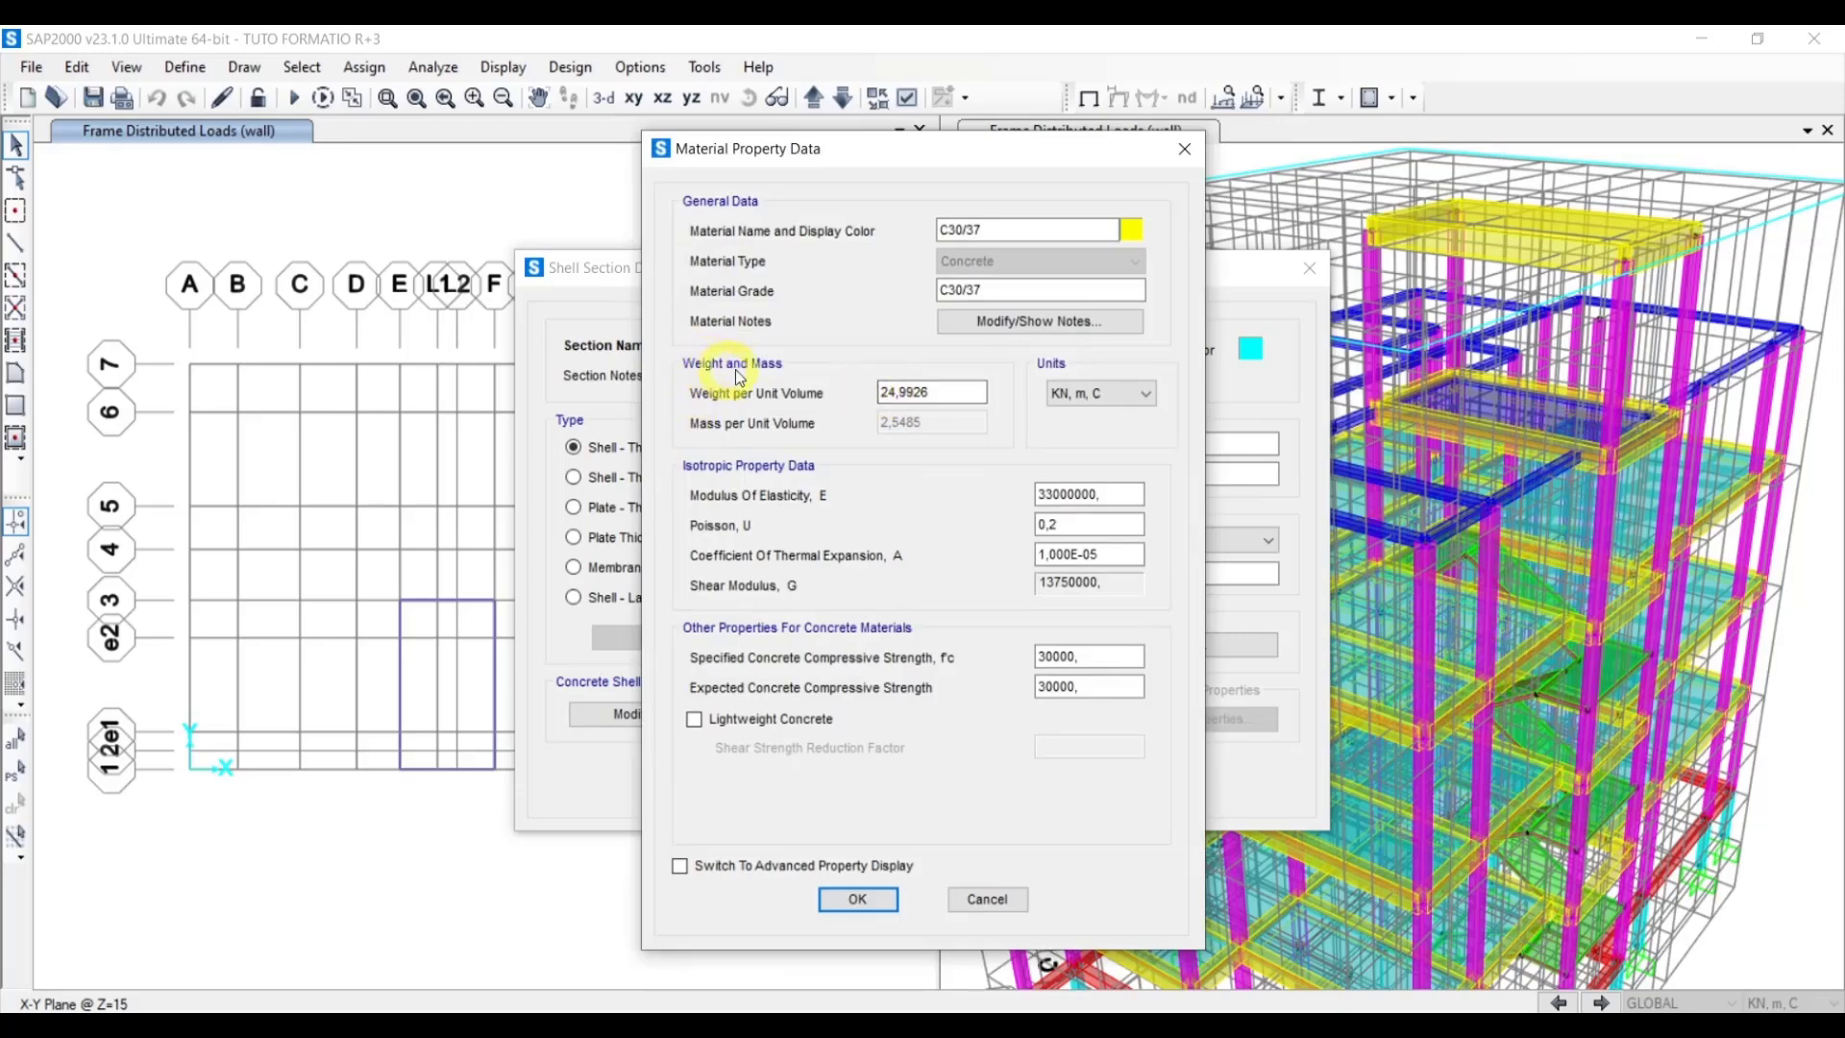
drag(936, 393, 792, 406)
text(0)
Rename the weightless concrete material as C30/37m and accept the material definitions
click(1019, 232)
drag(986, 230, 626, 293)
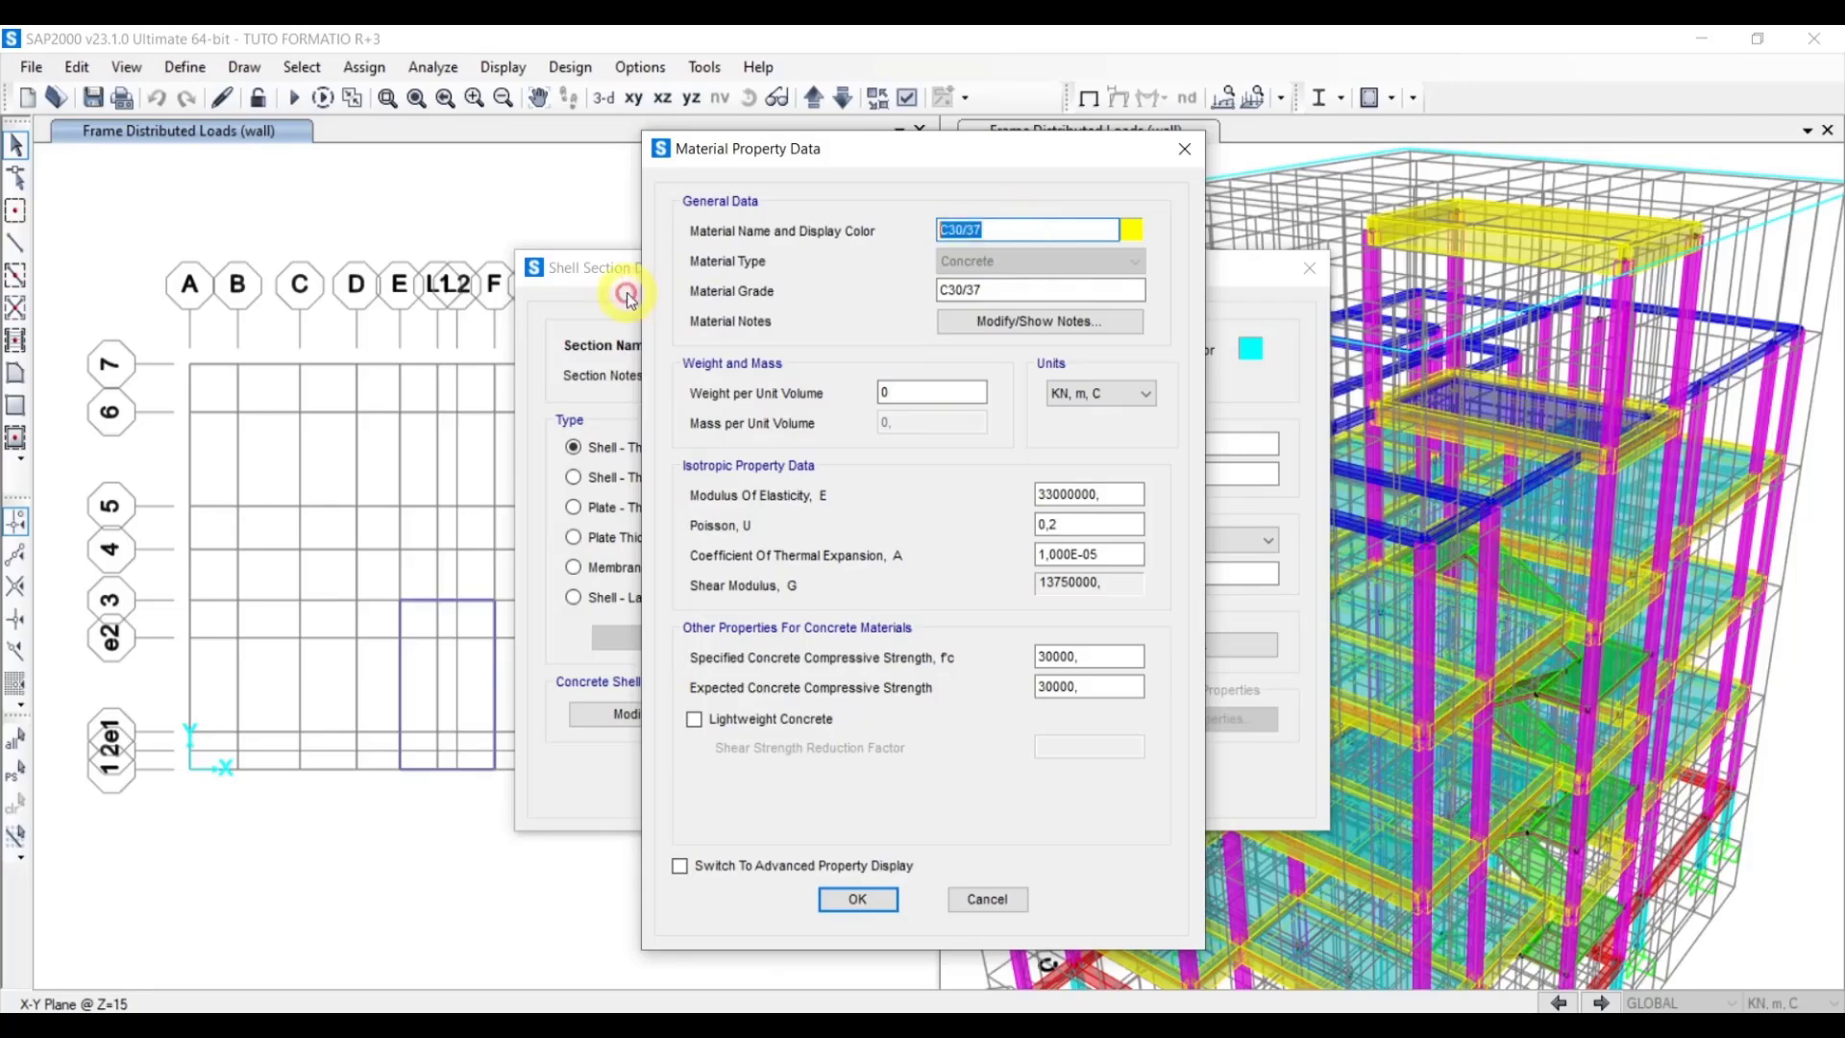
click(1007, 227)
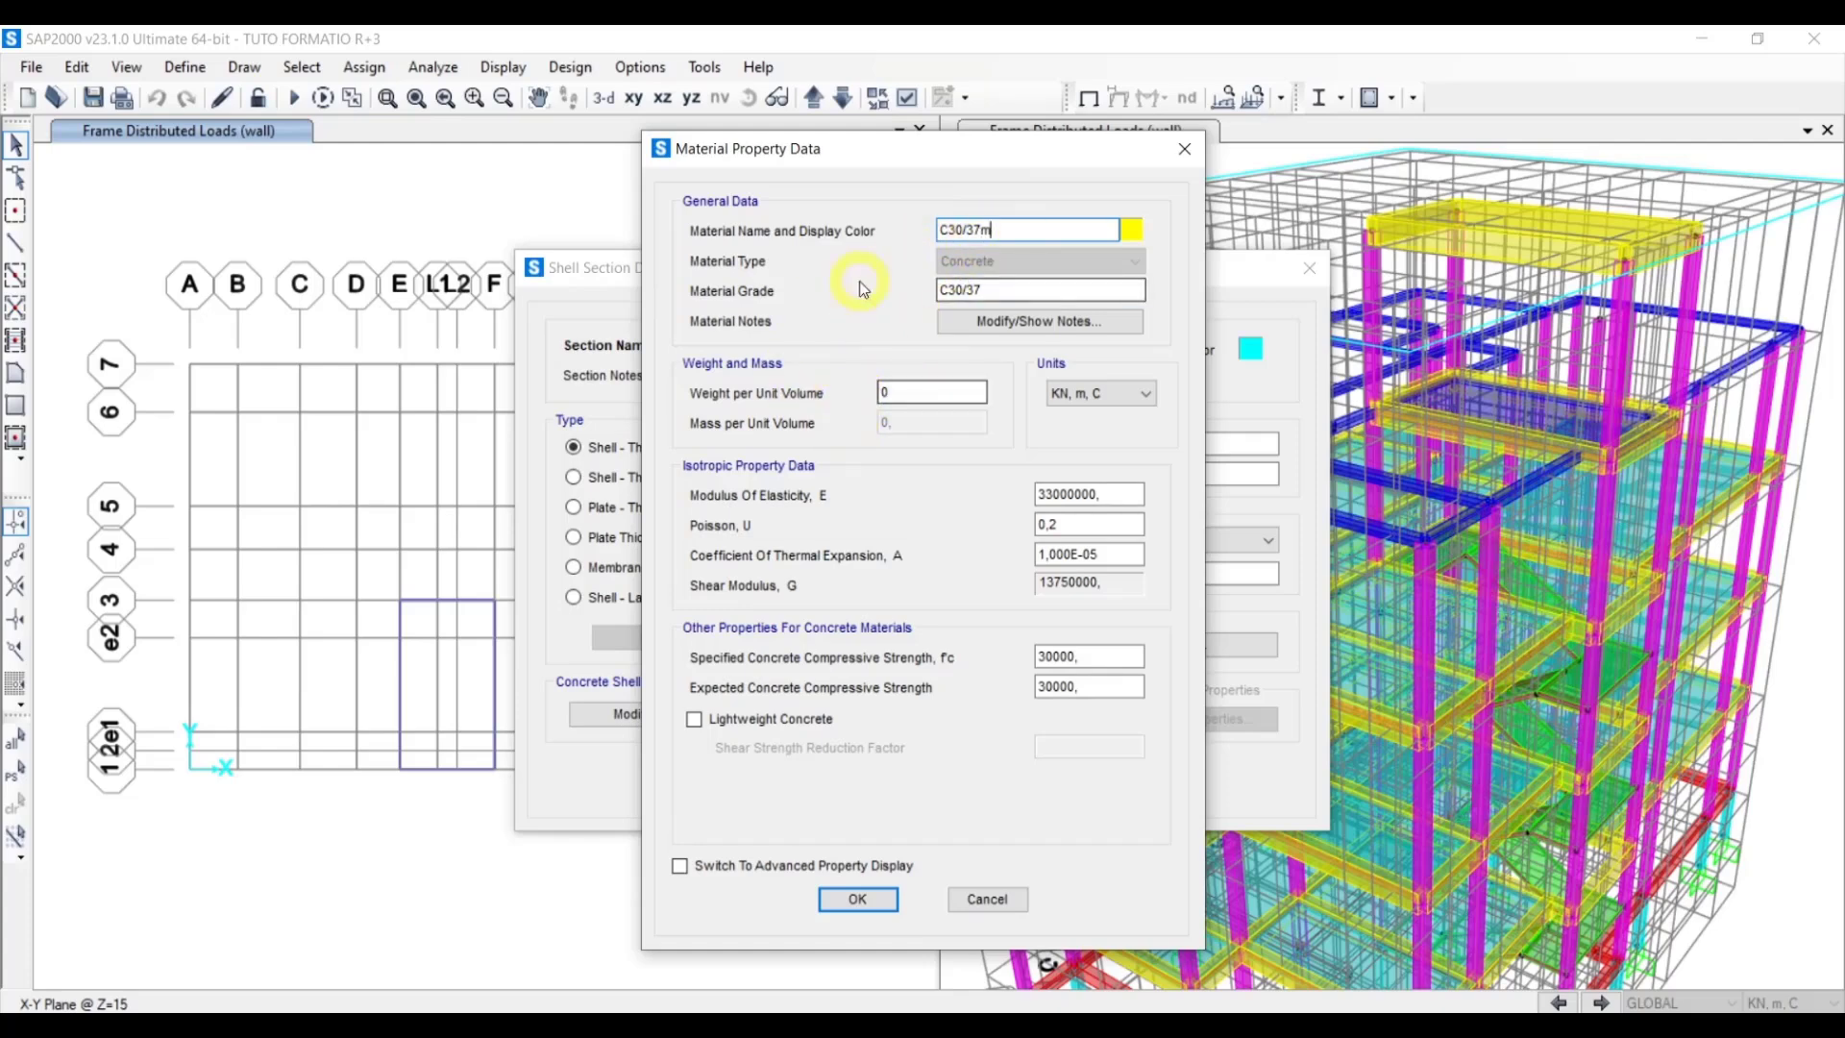
click(851, 899)
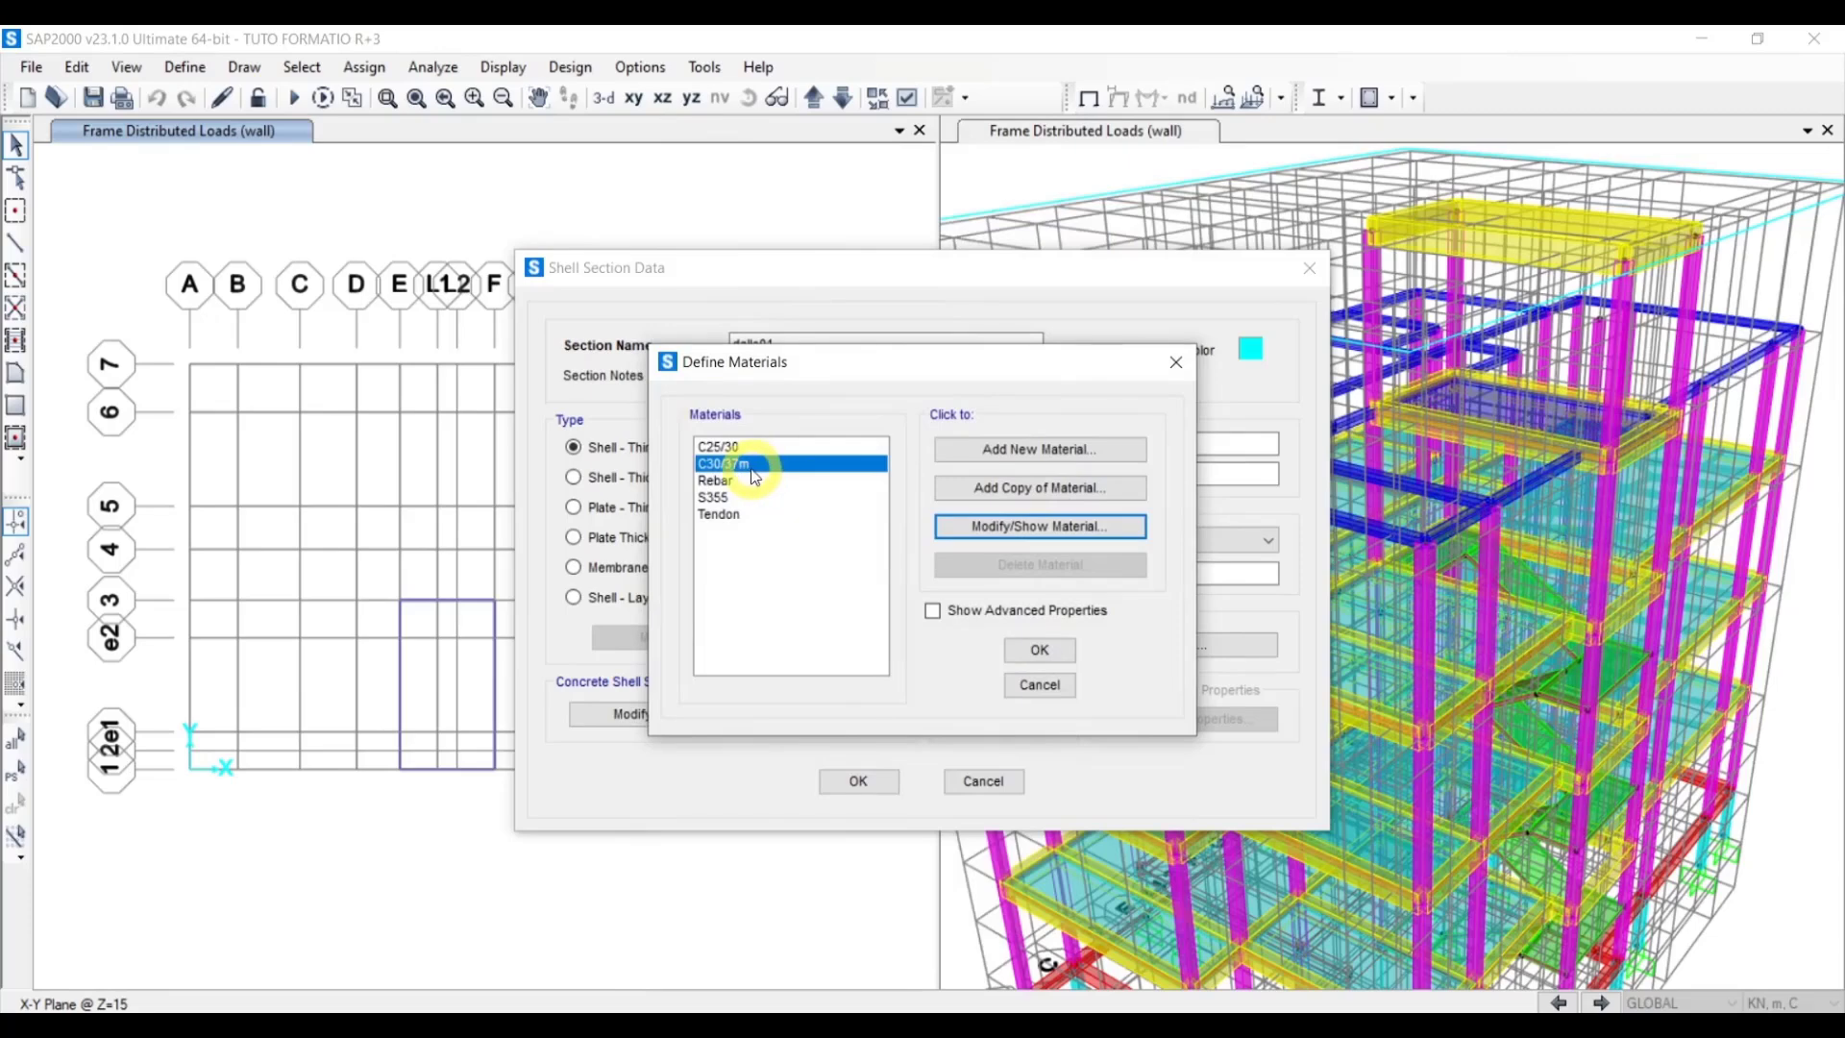
click(1035, 654)
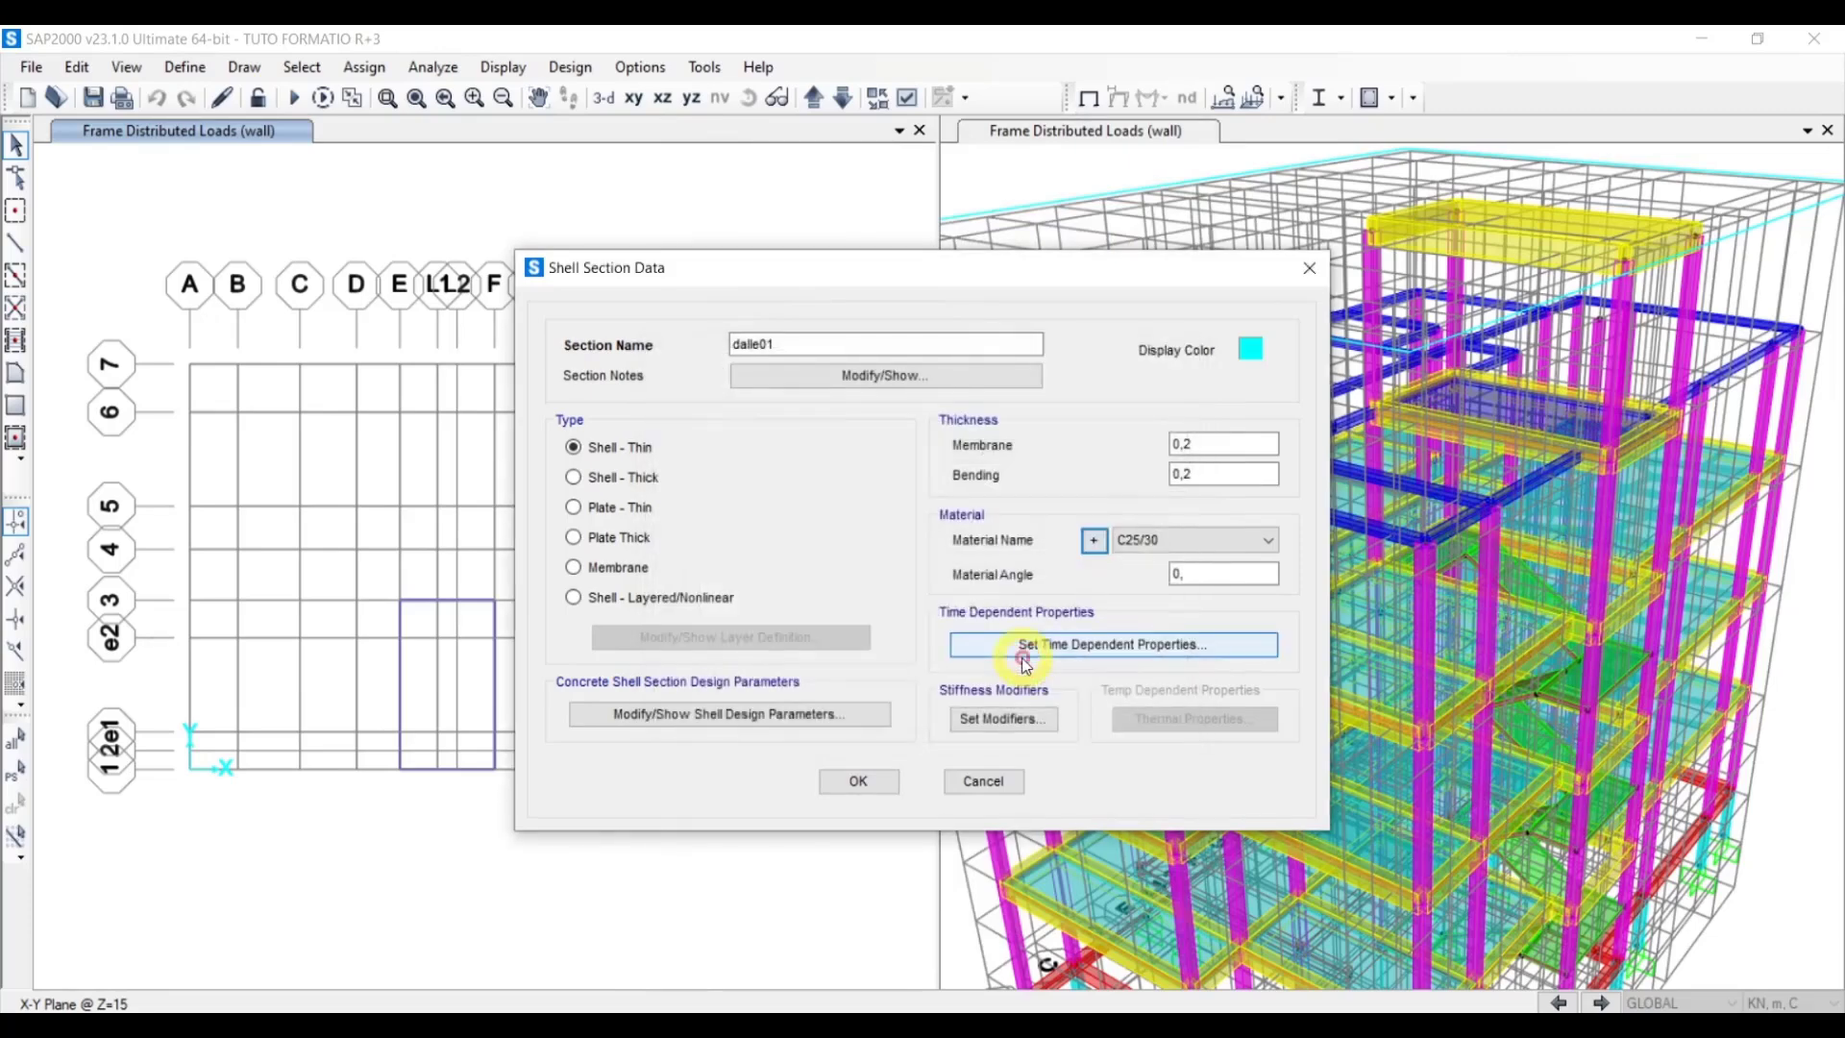
Assign material C30/37m to the dalle01 shell section and save the area section definitions
click(1183, 549)
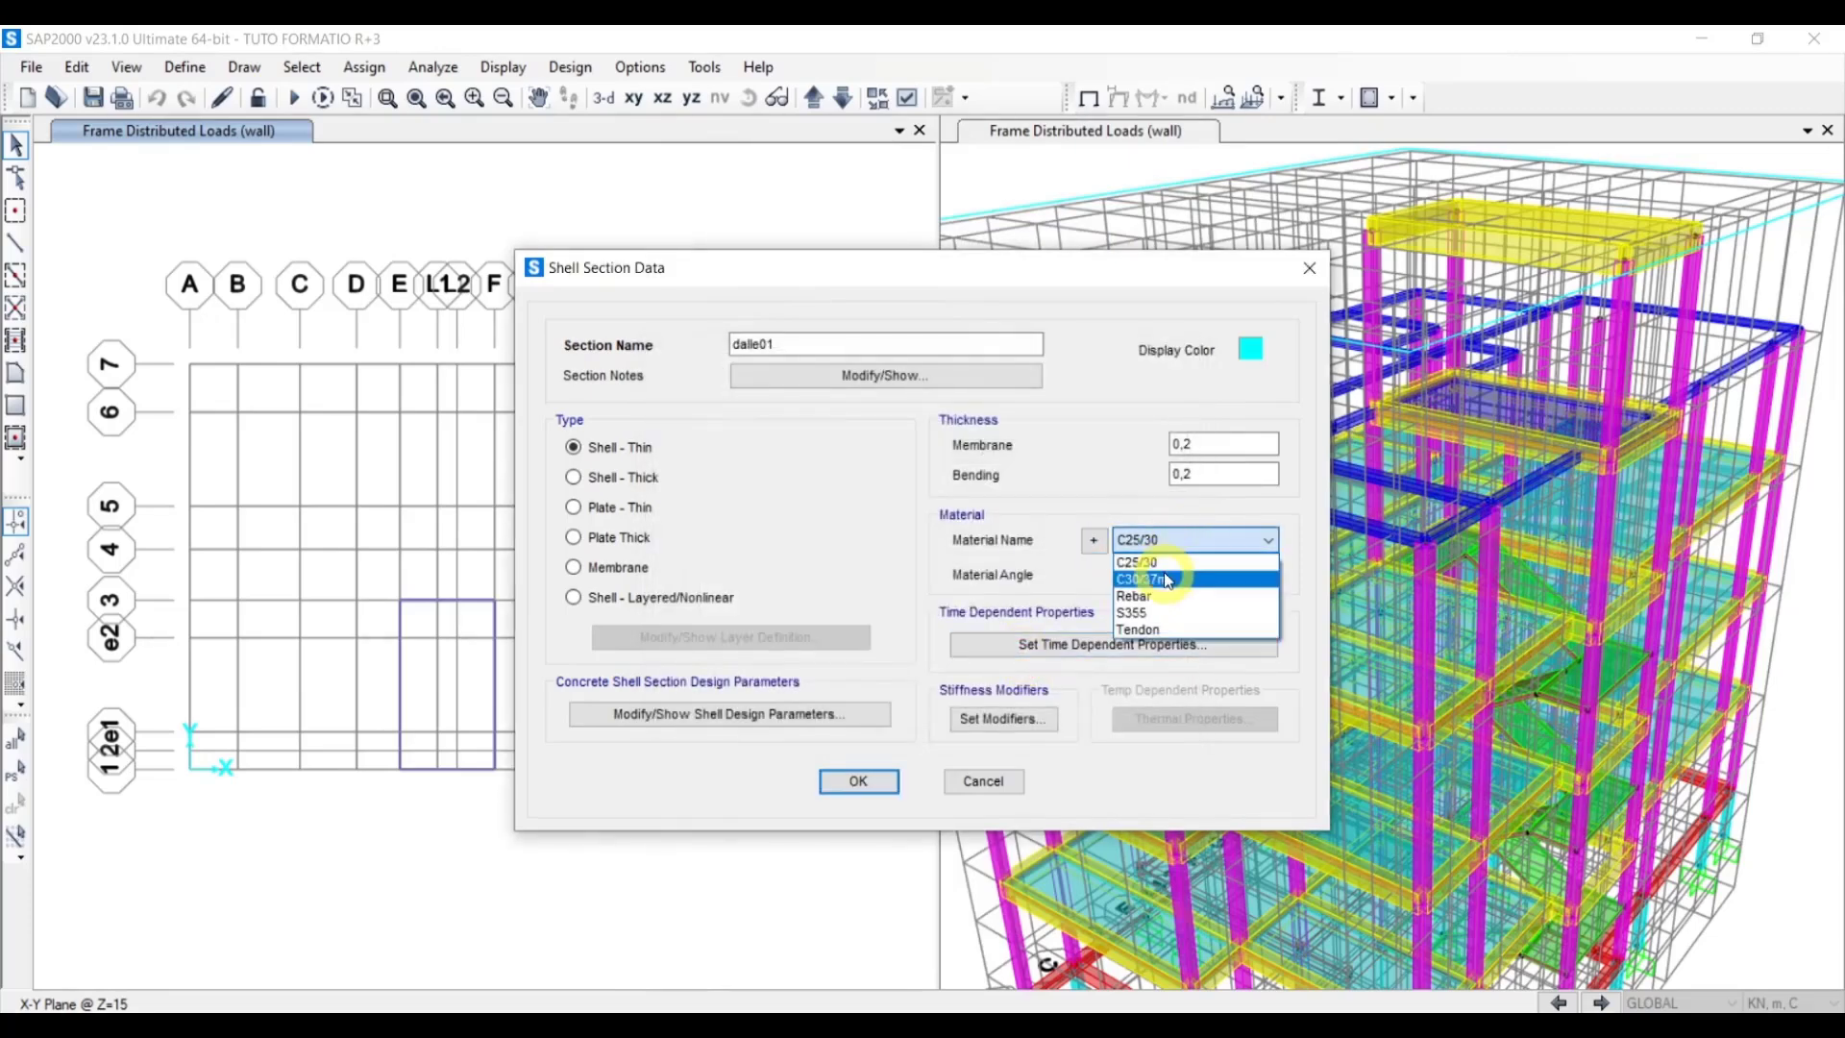
click(1152, 573)
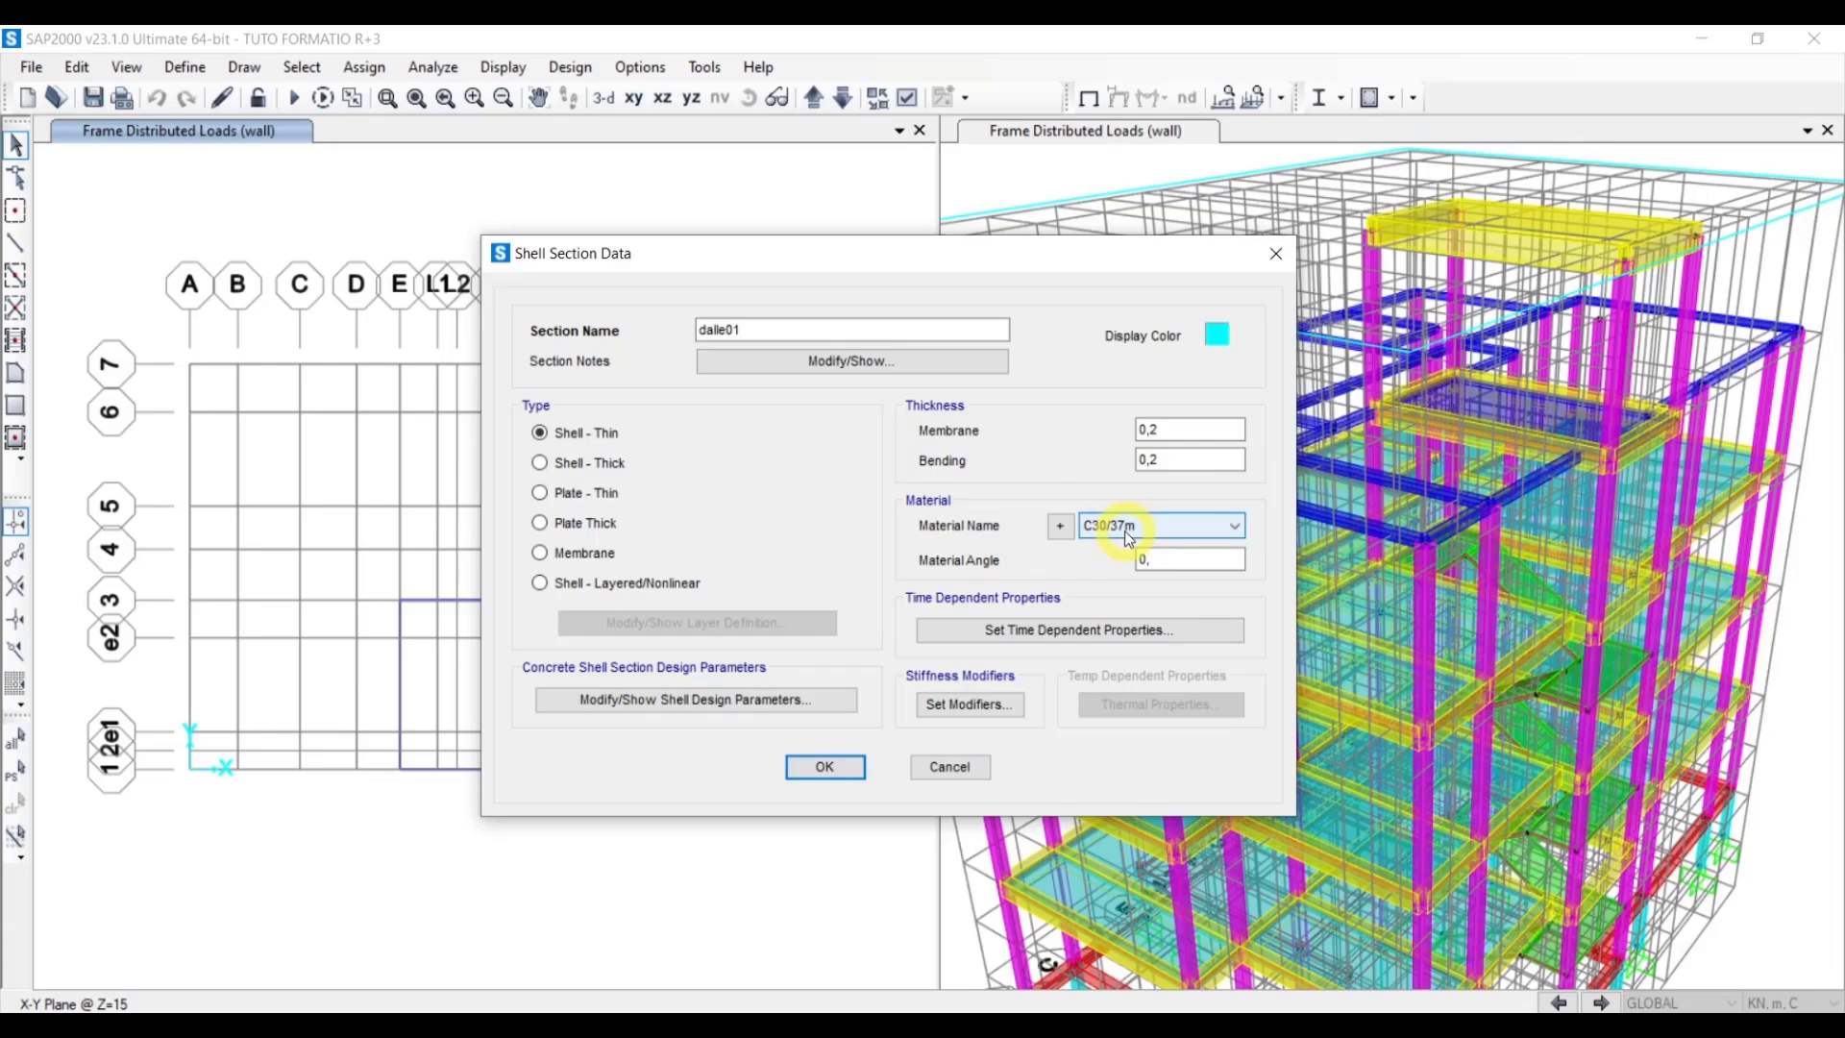
click(832, 767)
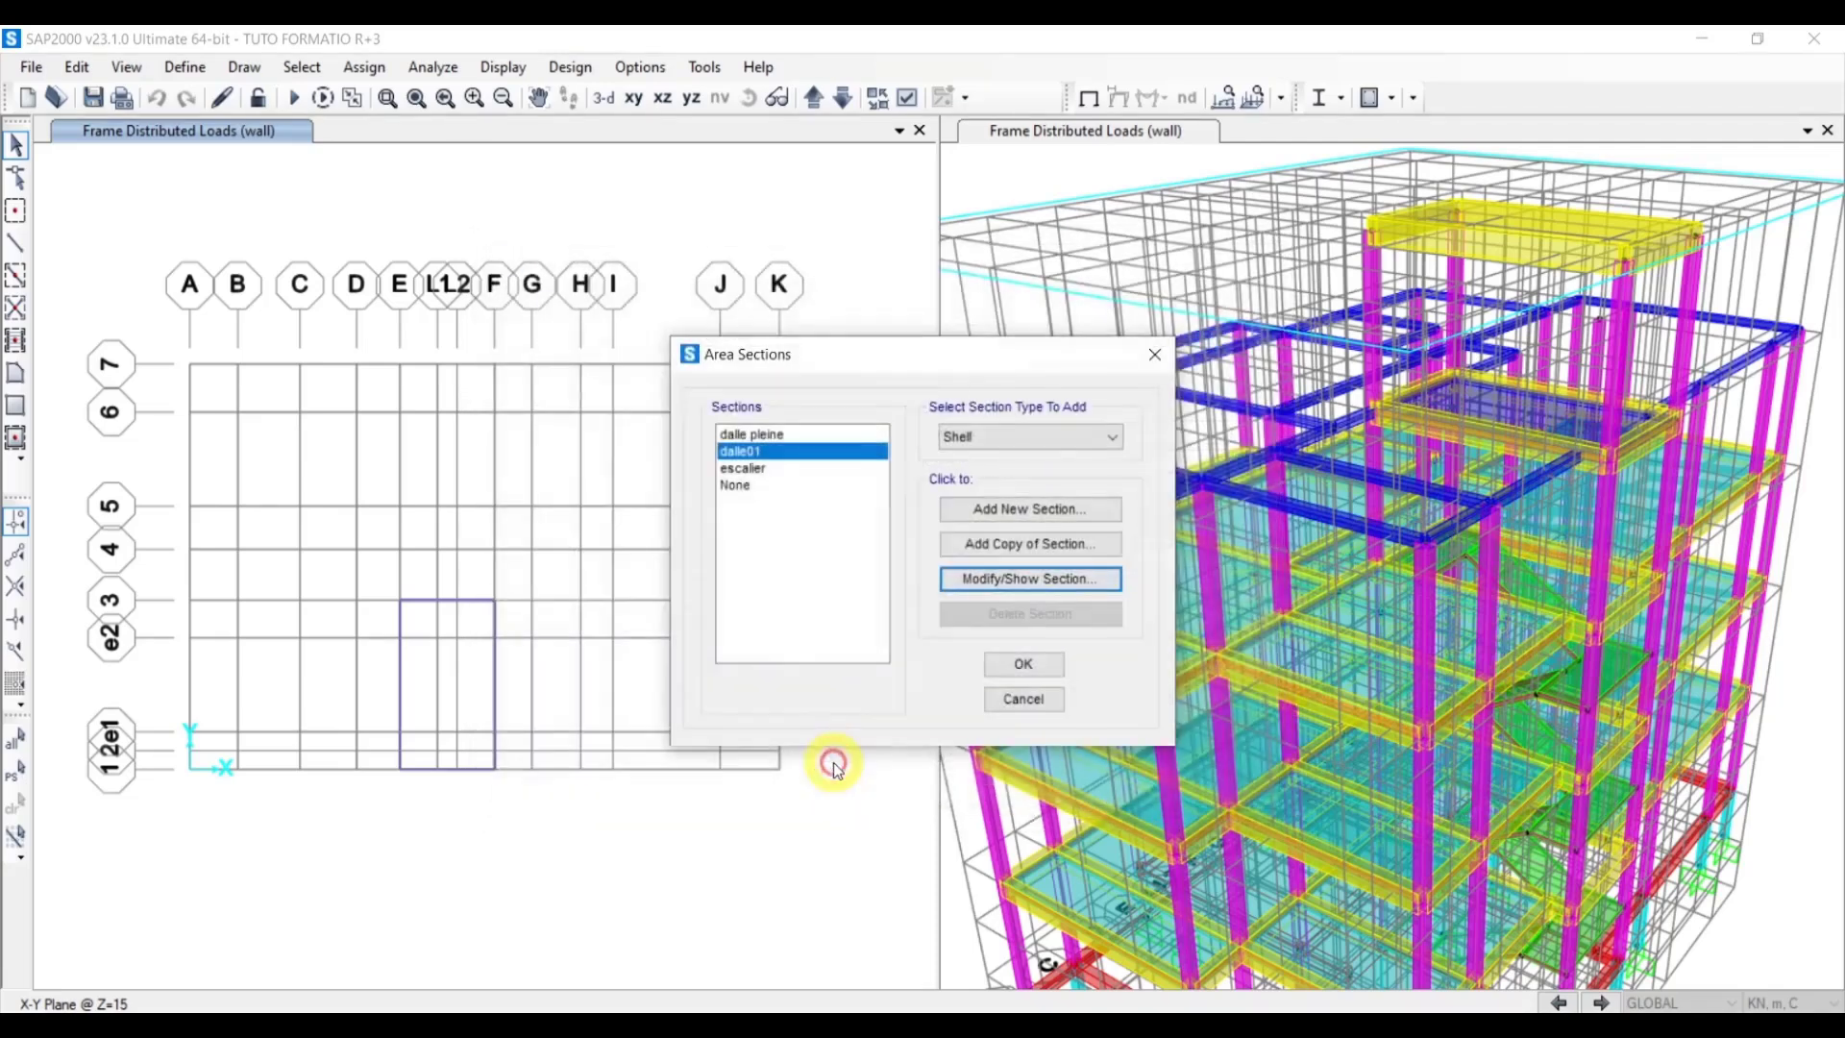
click(1023, 663)
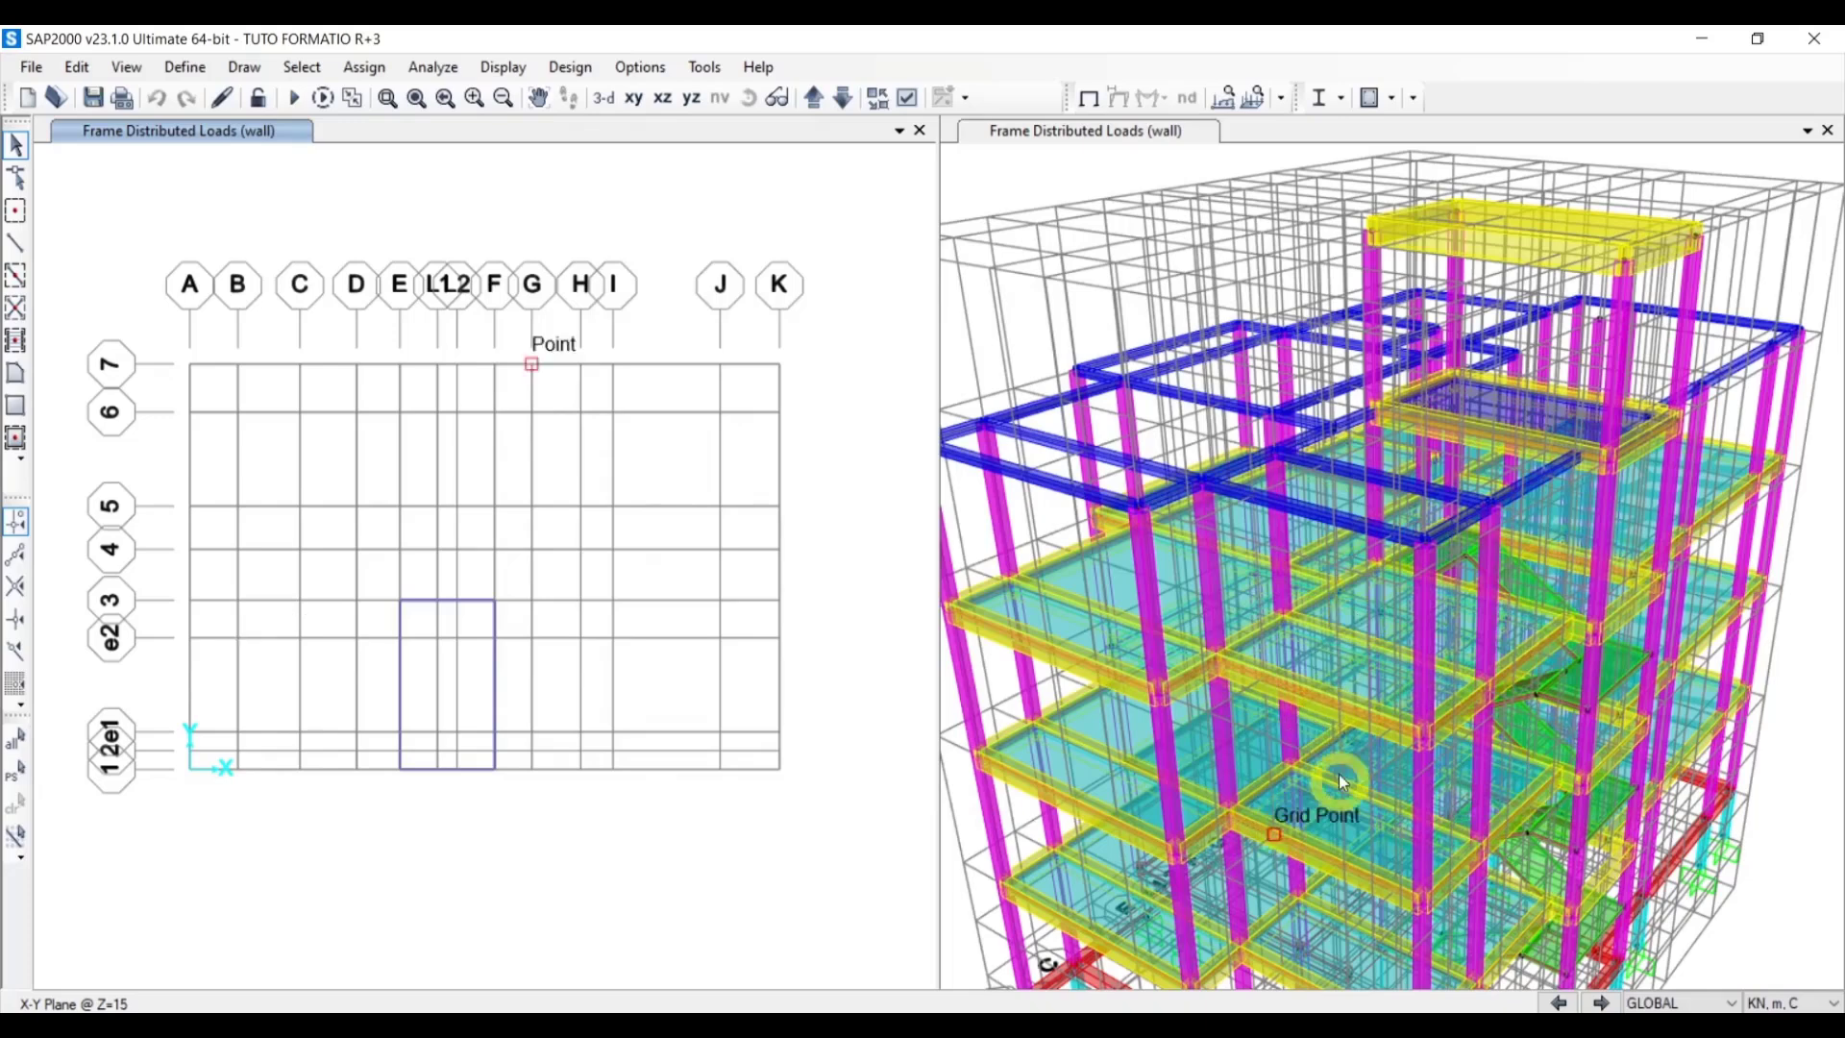
Select two adjacent slab panels on the same intermediate floor in the 3-D view
scroll(1345, 828, up, 2)
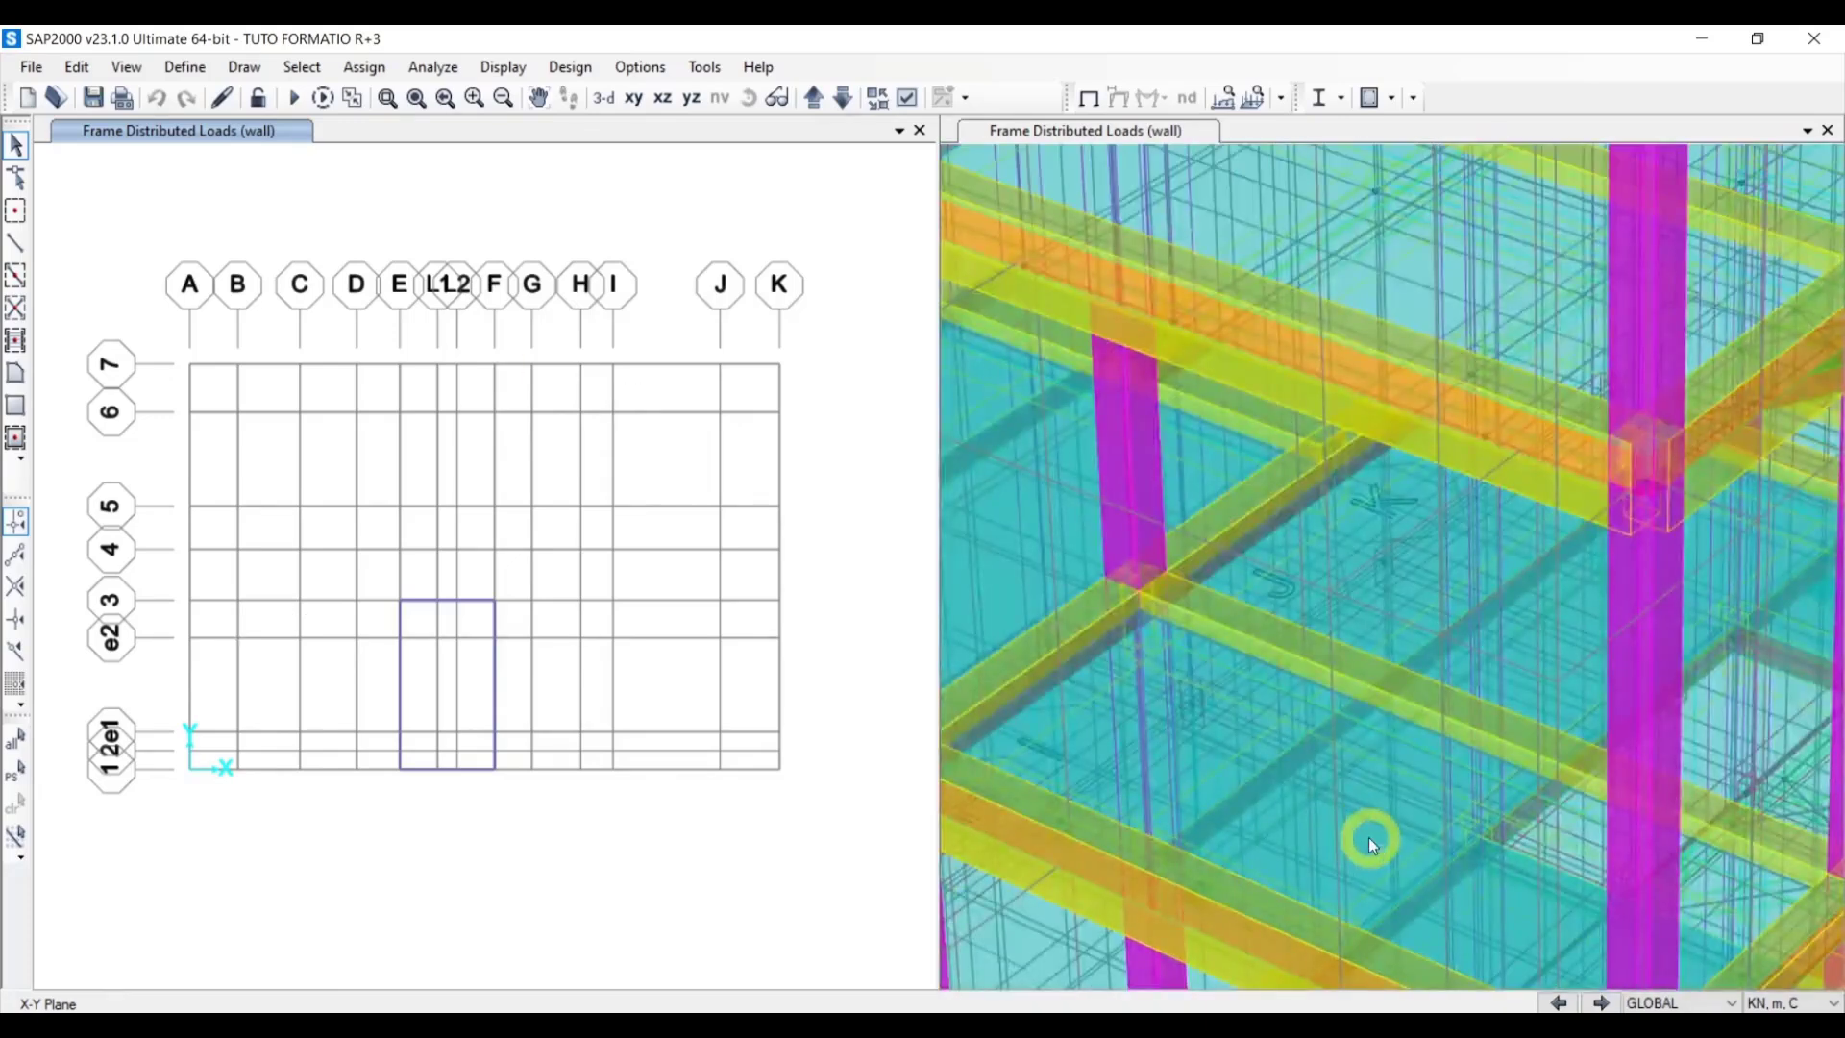
click(1371, 834)
scroll(1381, 730, up, 2)
click(1410, 713)
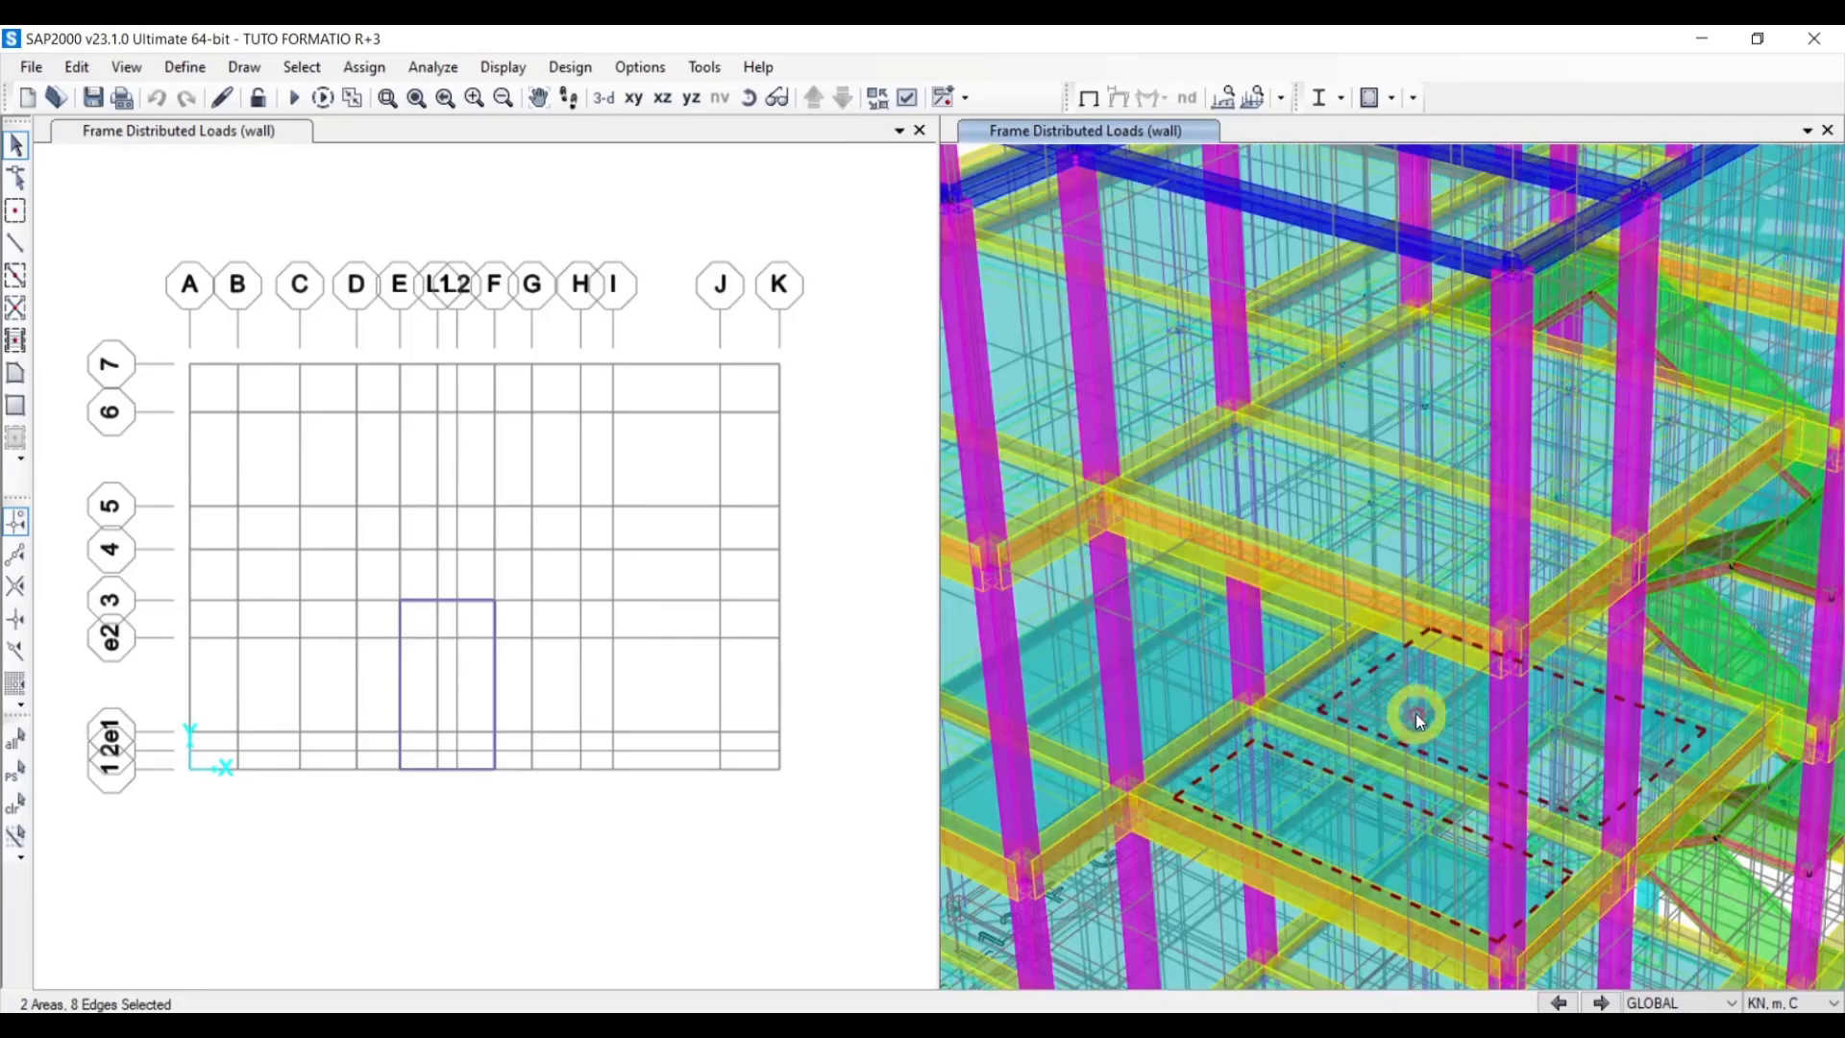
Clear the selection of the two slab panels in the 3-D view
key(ctrl+q)
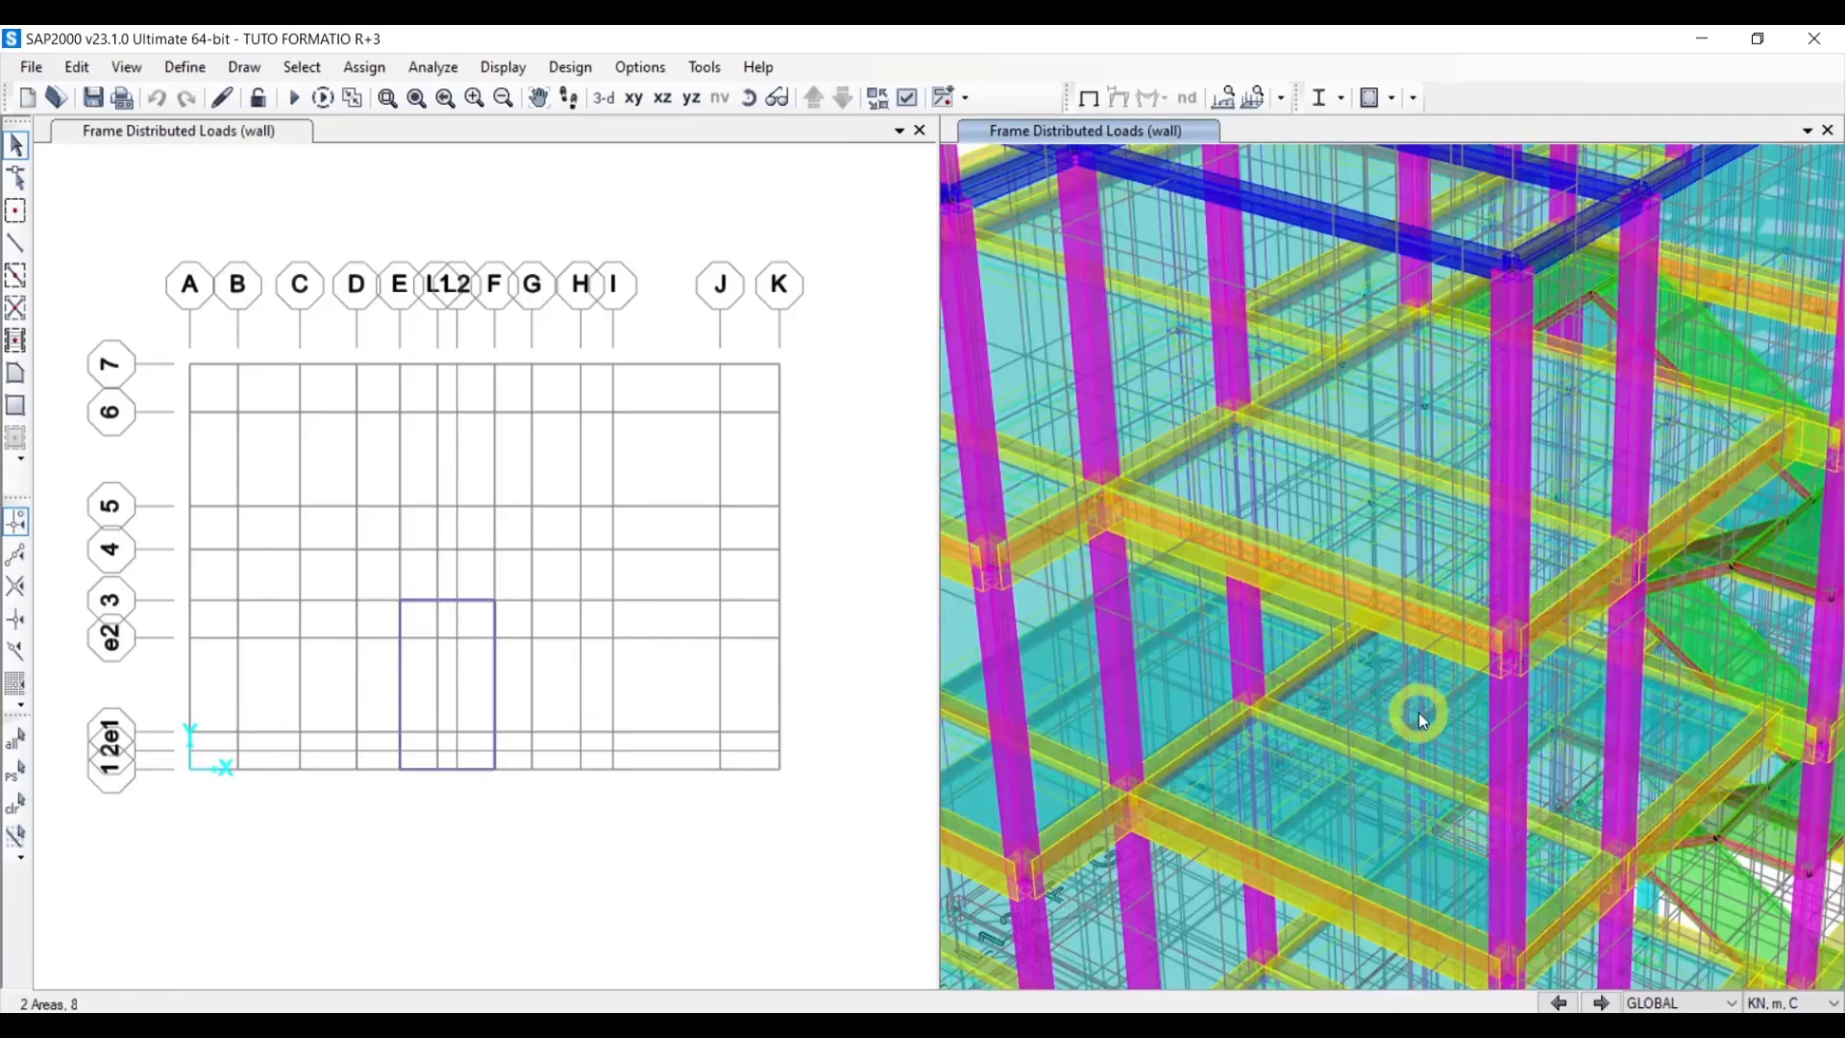
scroll(1379, 699, down, 3)
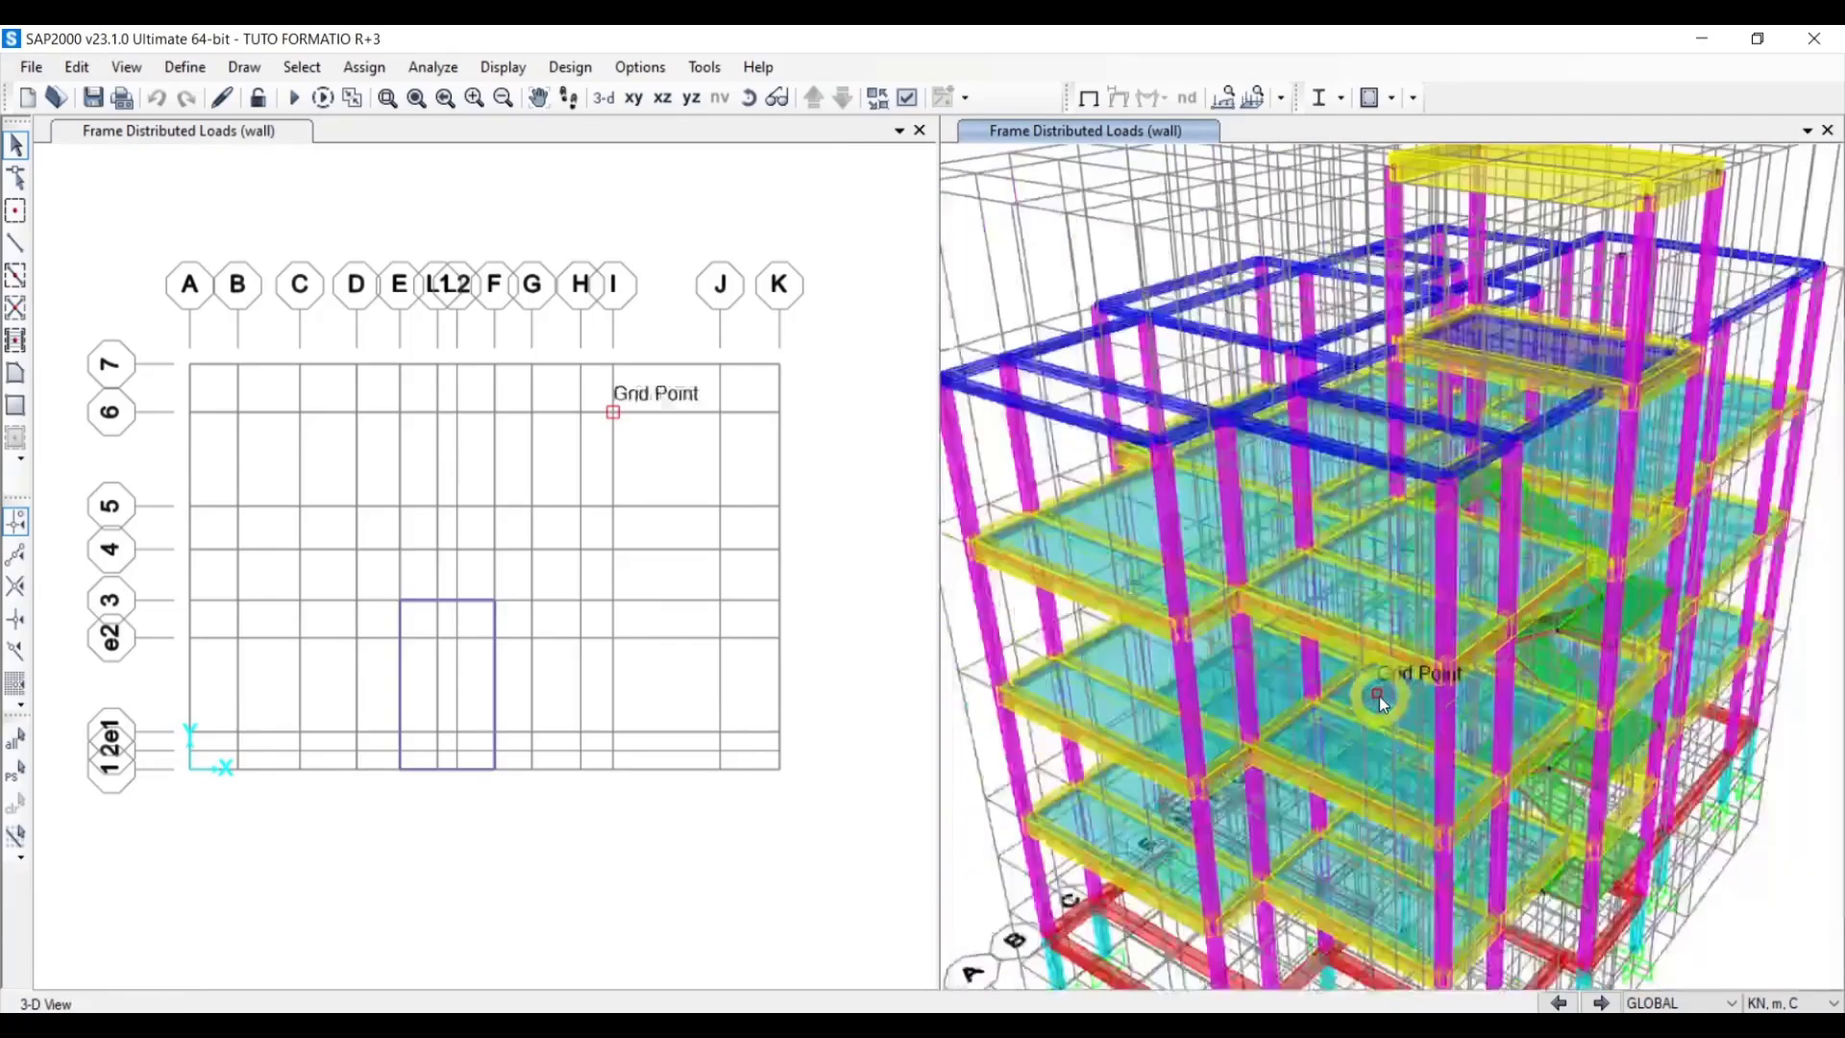
middle_drag(1360, 764, 1398, 692)
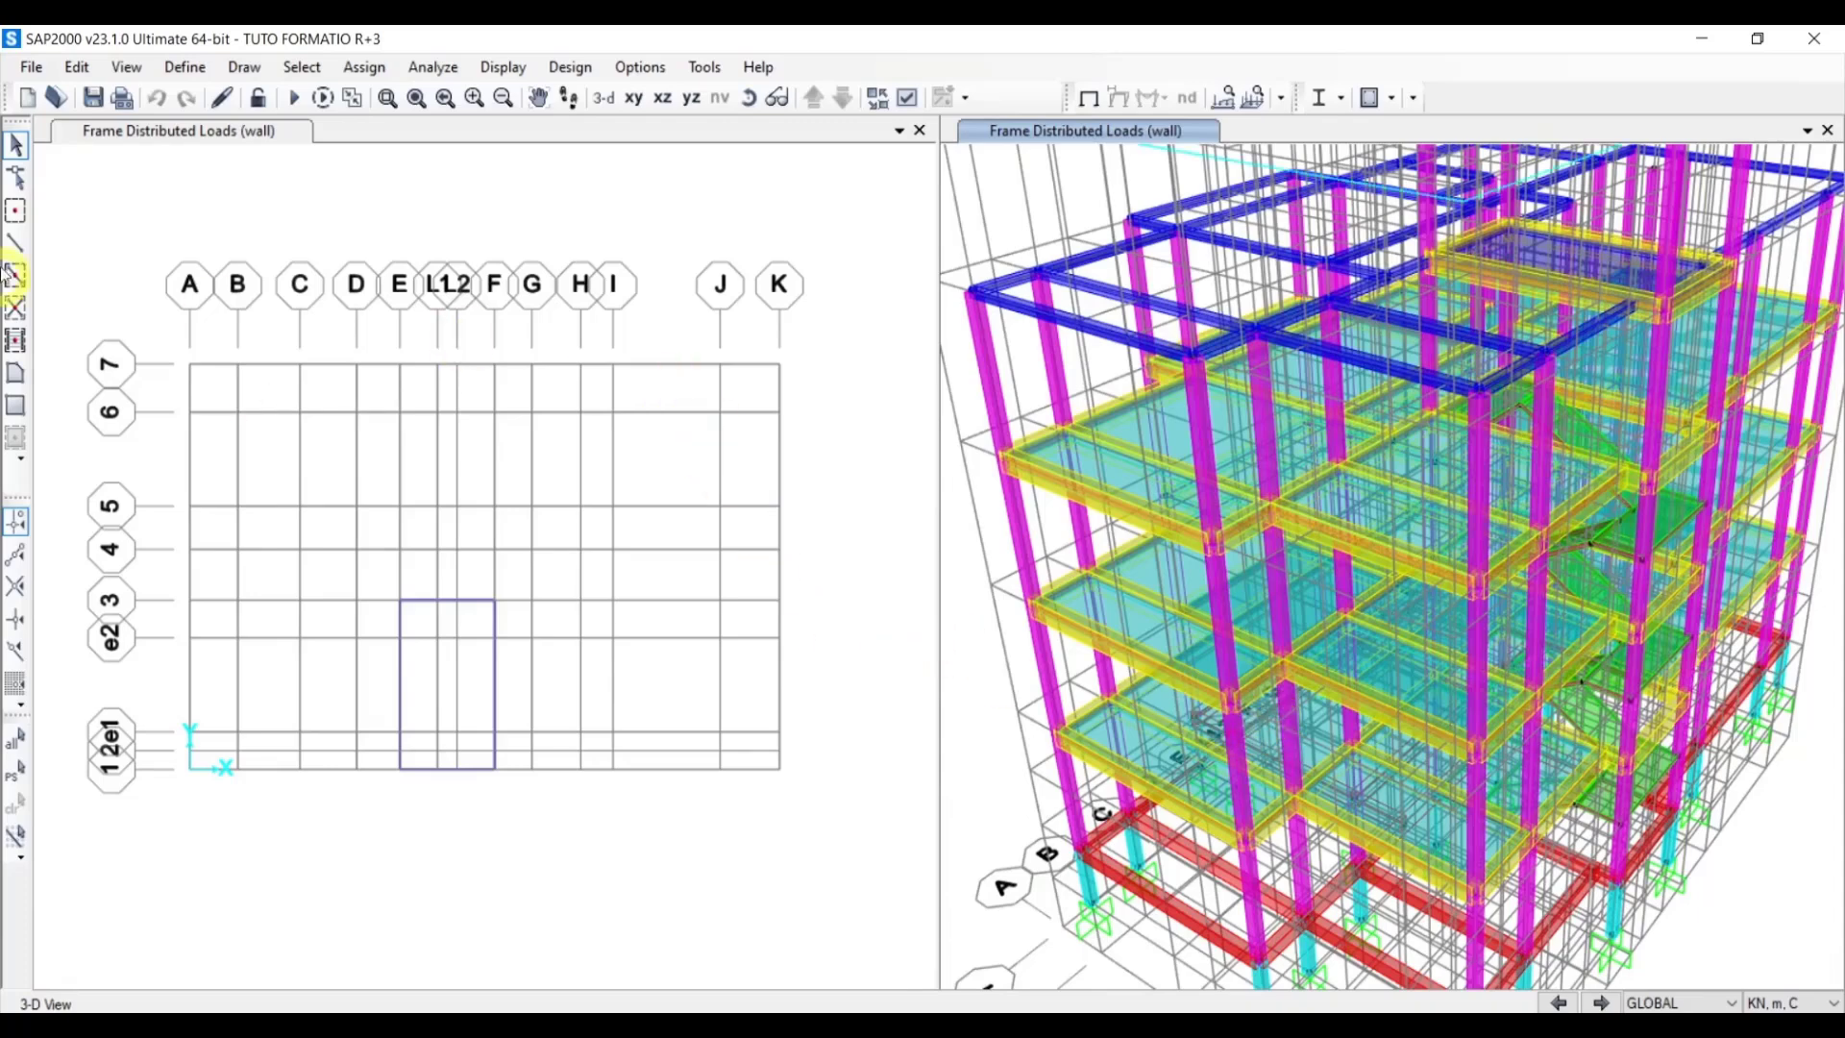
Set the weight modifier of the dalle01 shell section to 0 and accept its section data
click(182, 67)
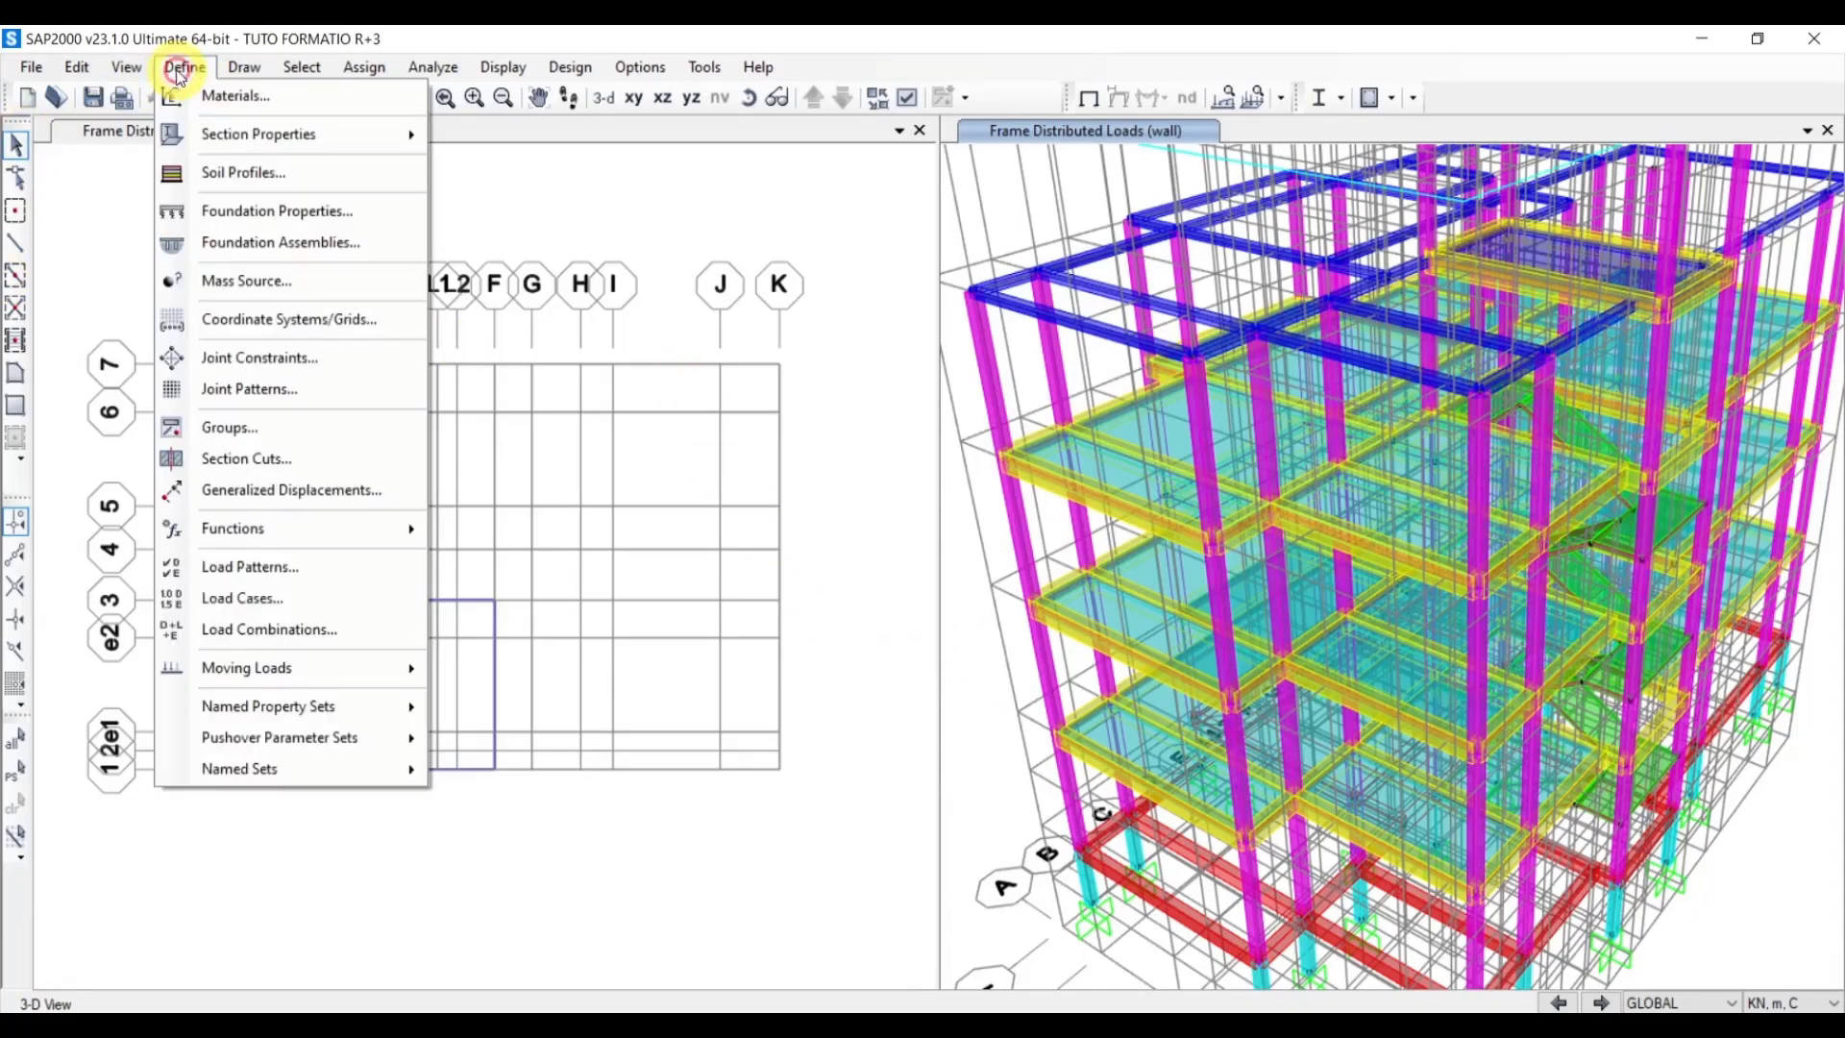
mouse_move(249, 135)
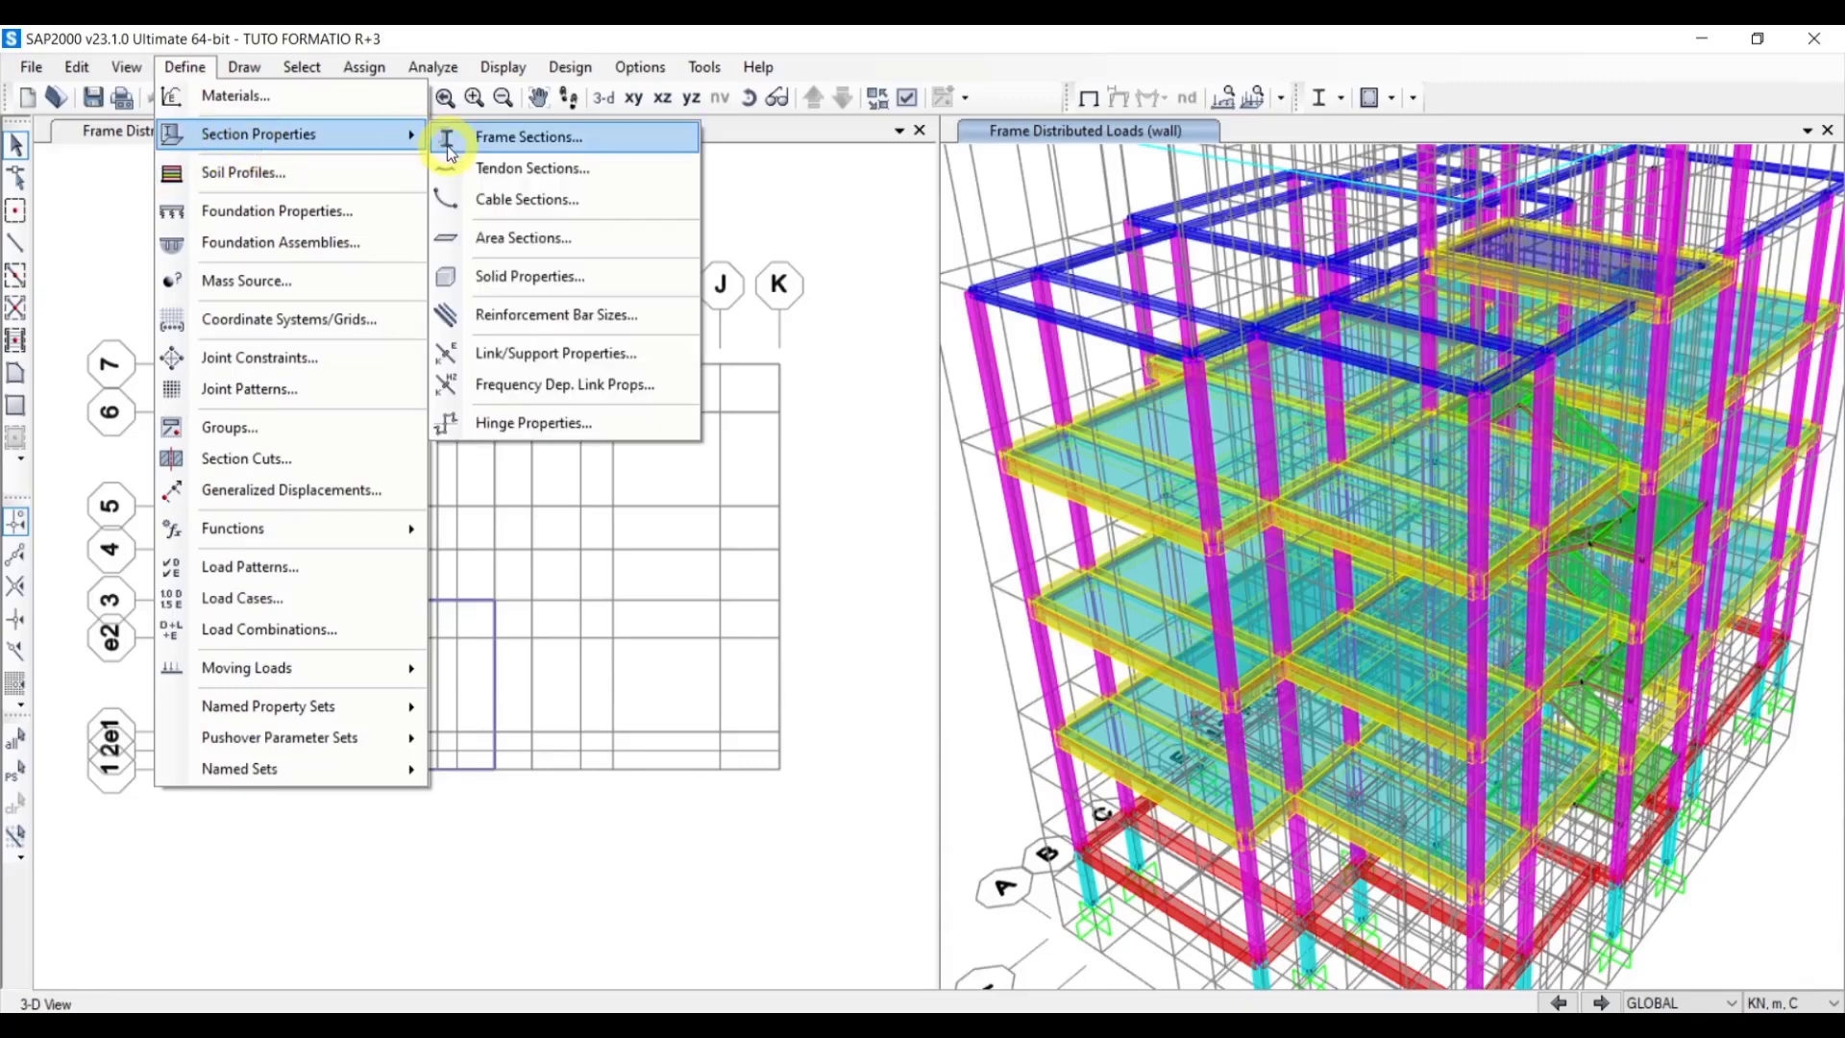
click(543, 252)
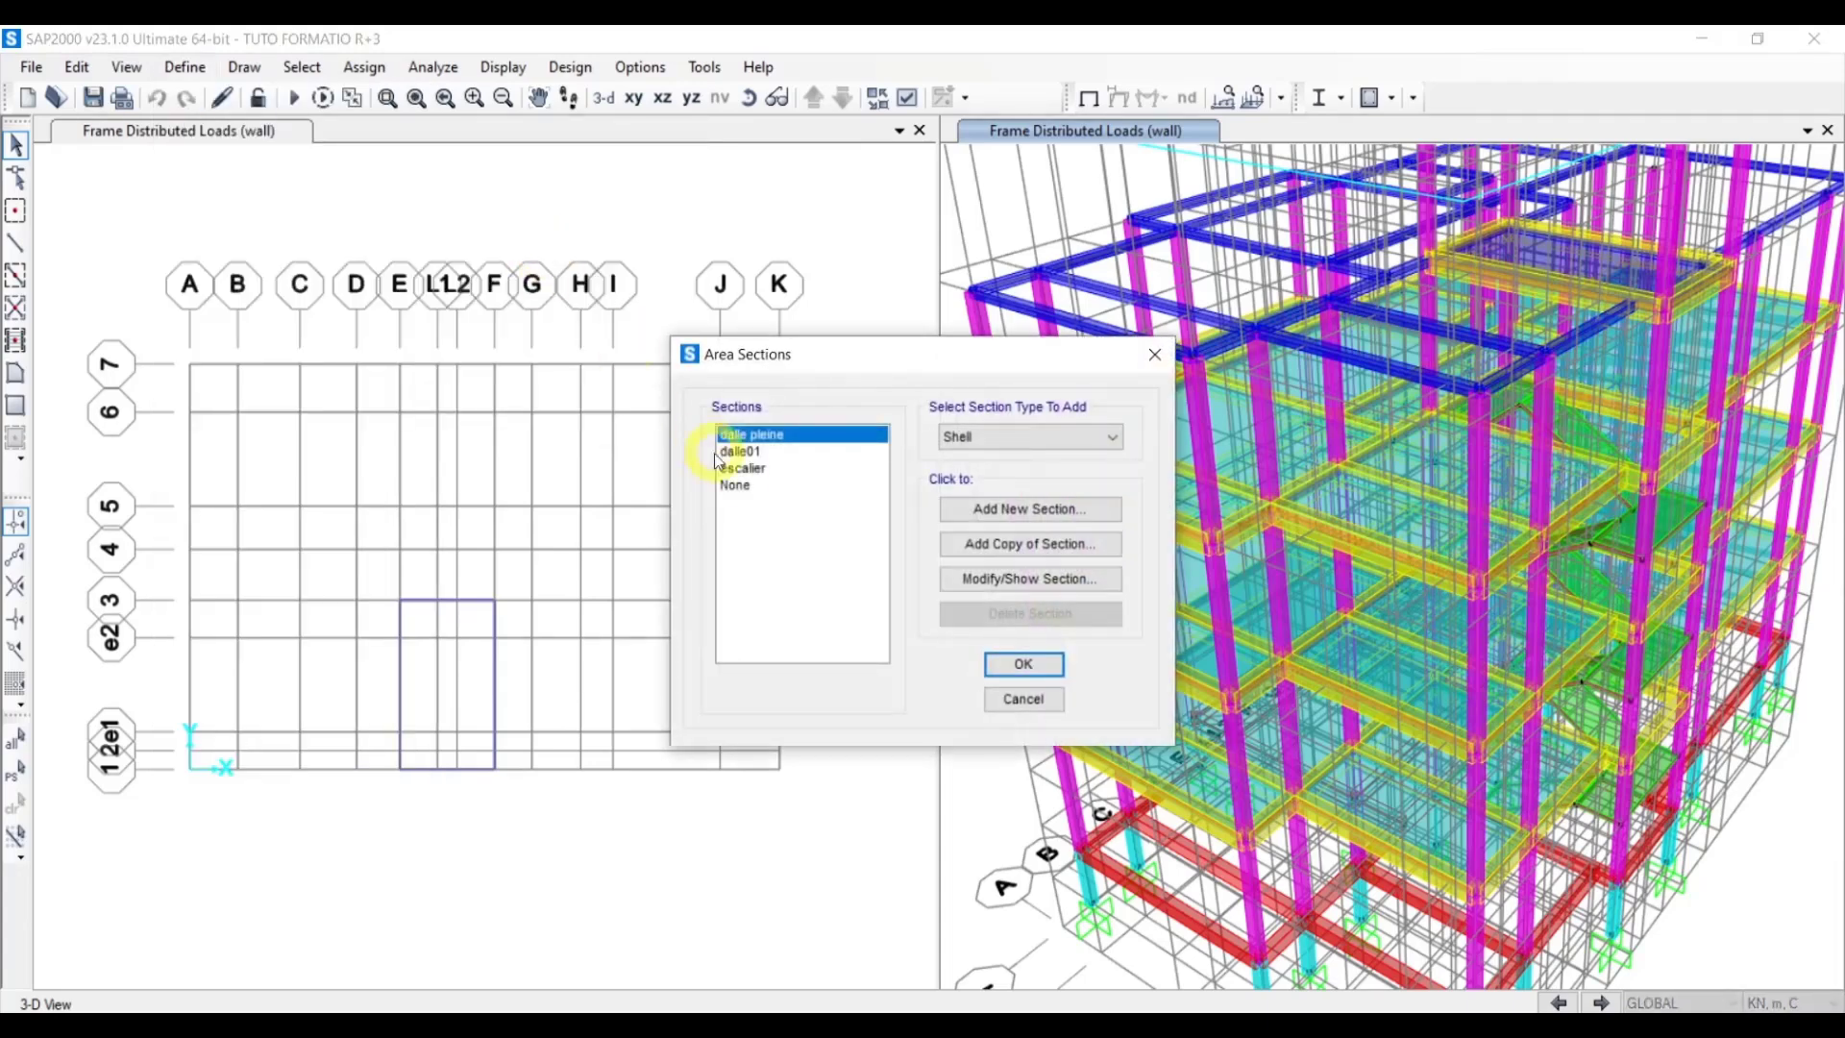
click(735, 454)
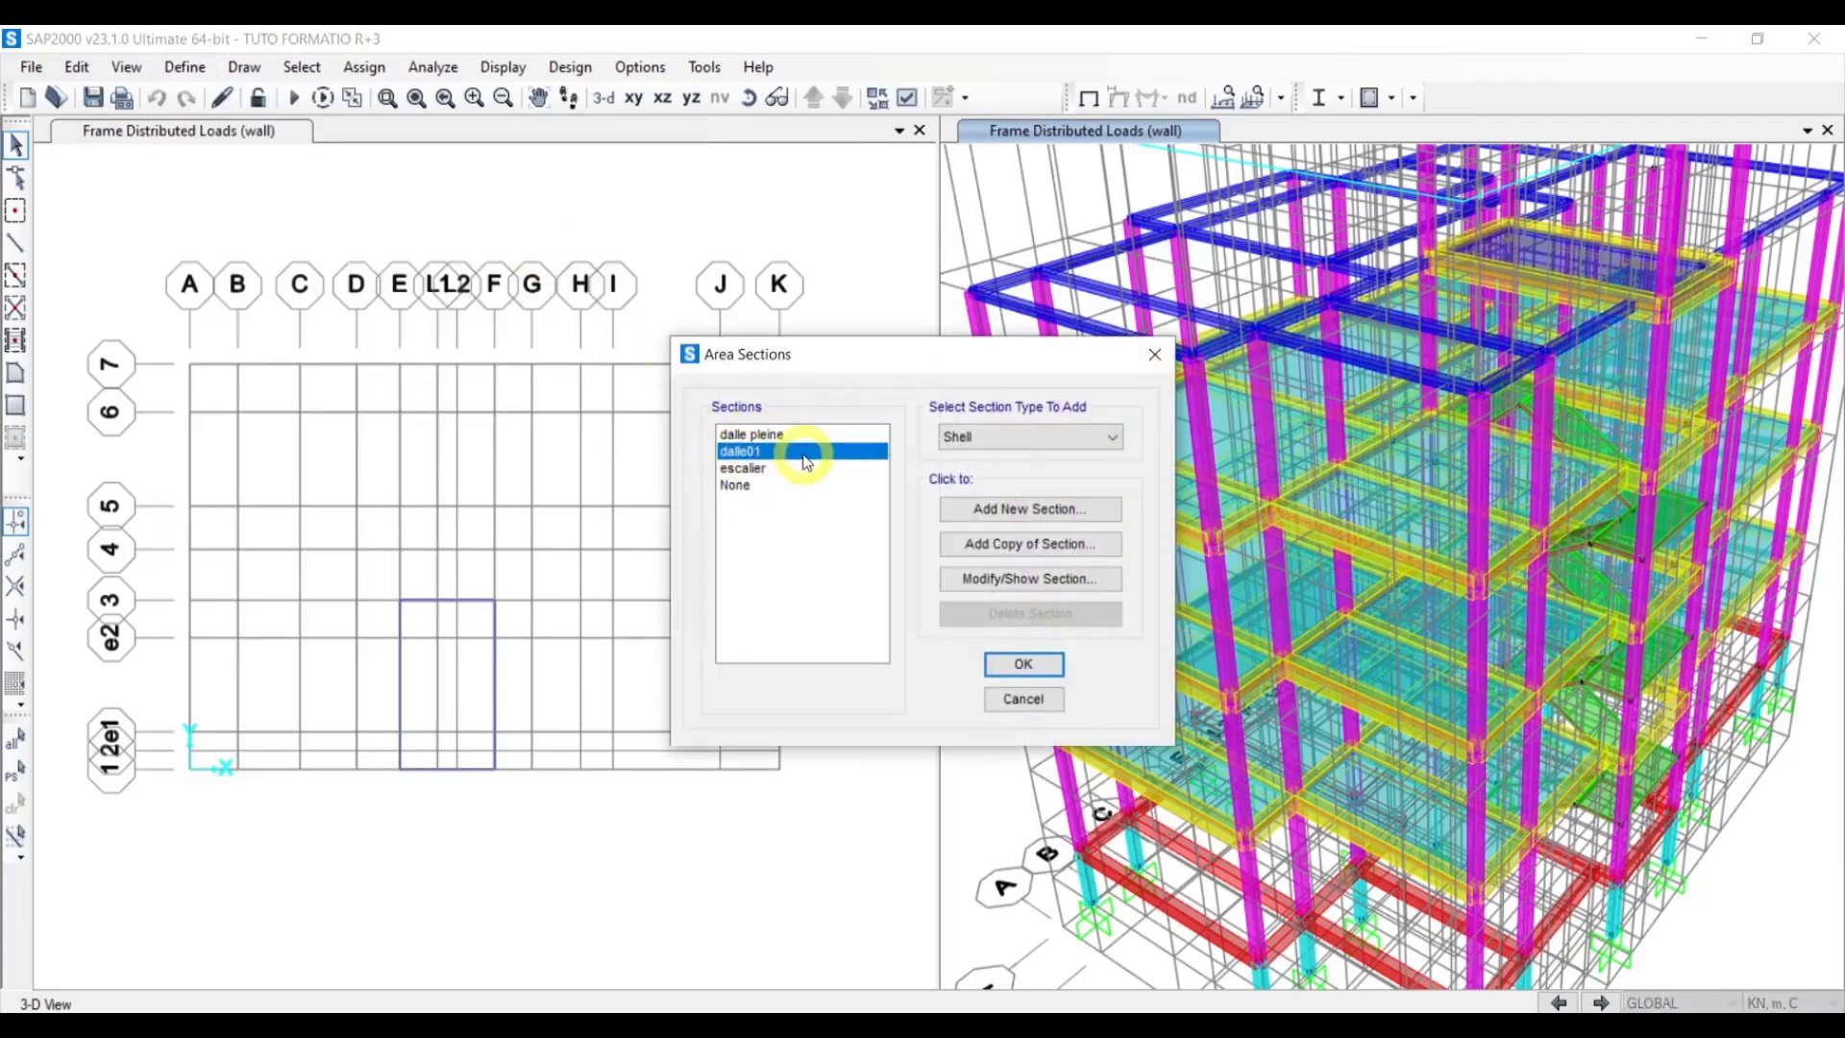
click(1002, 579)
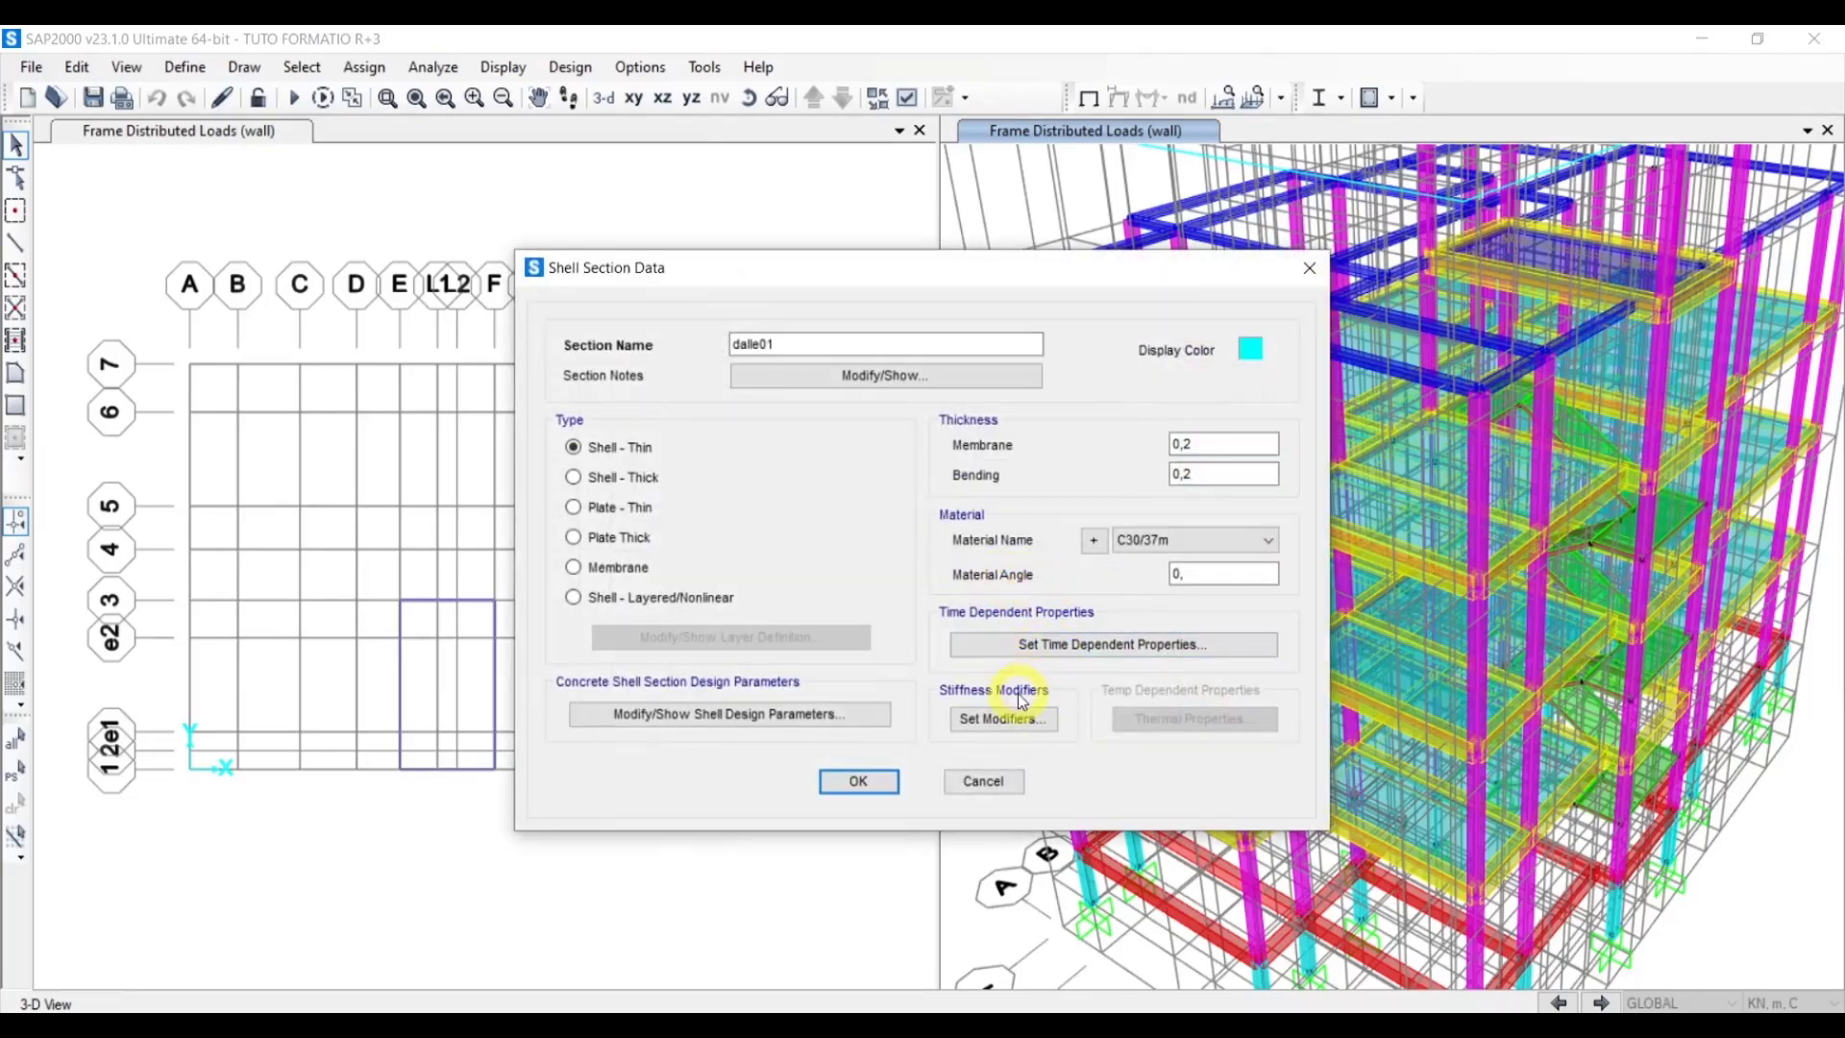
click(996, 723)
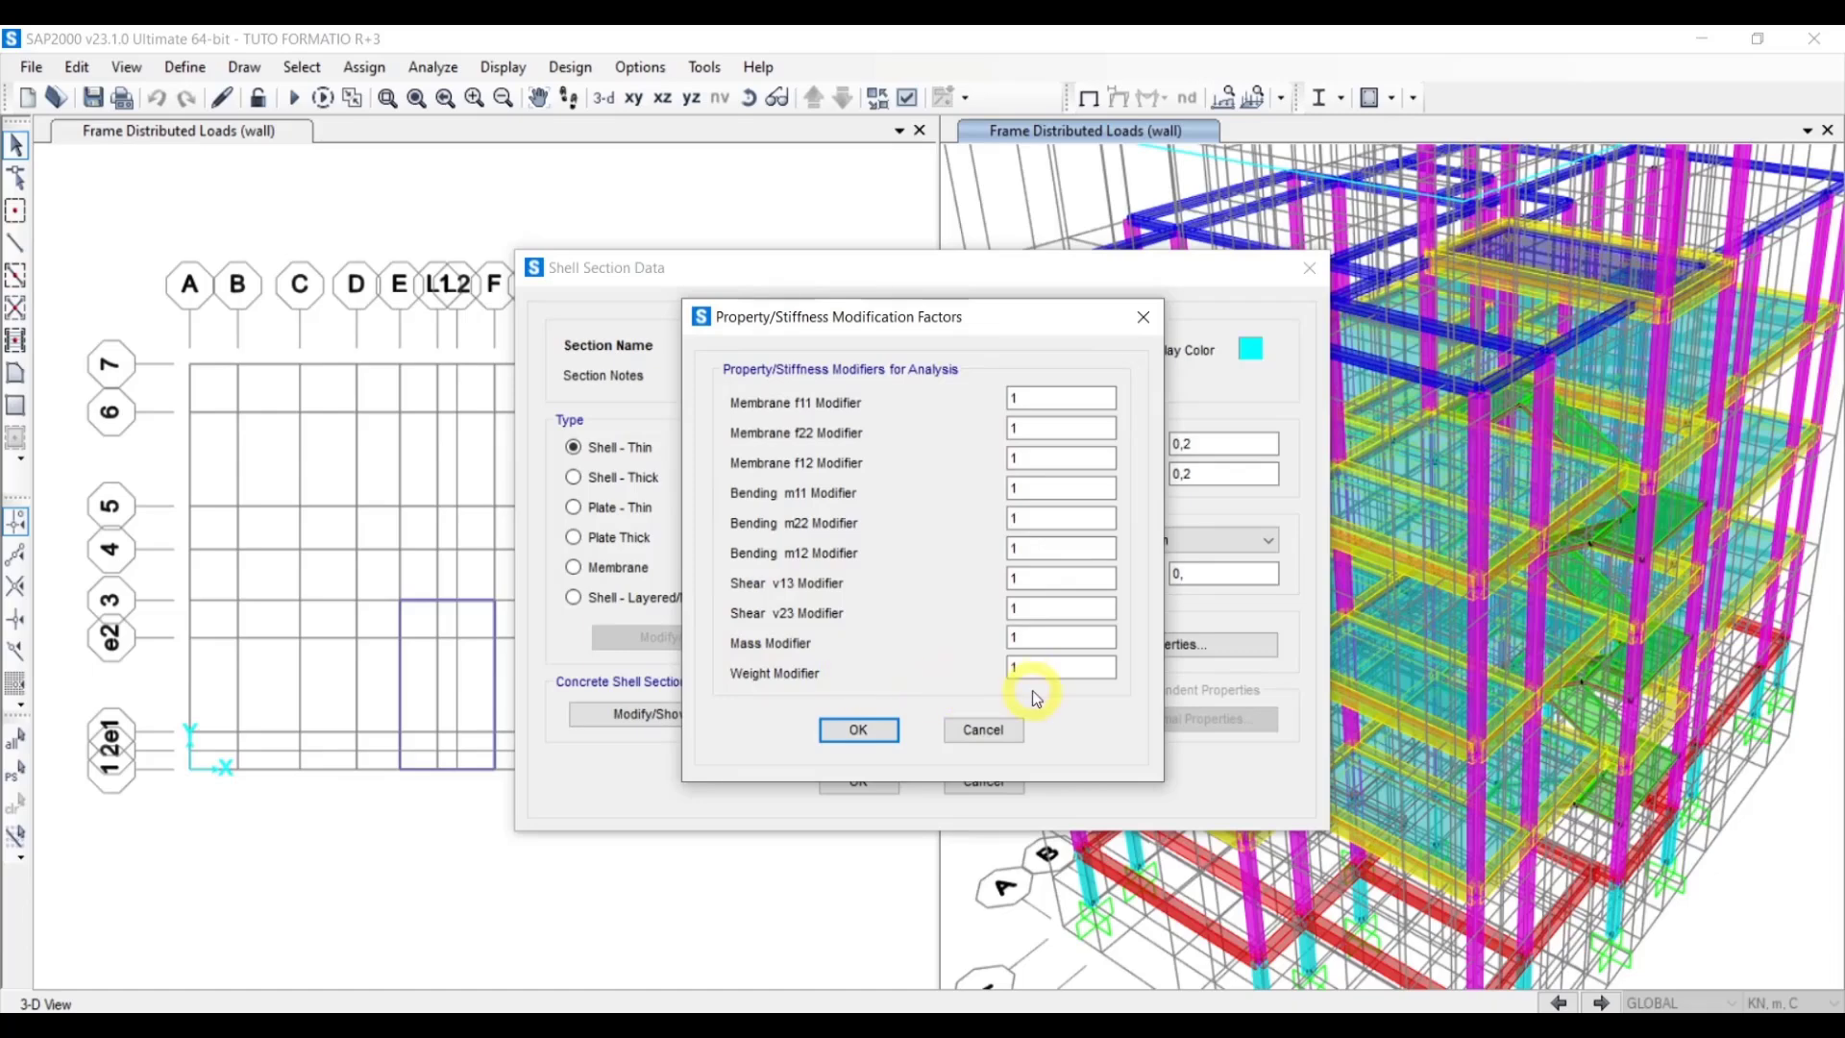
drag(1033, 670, 873, 663)
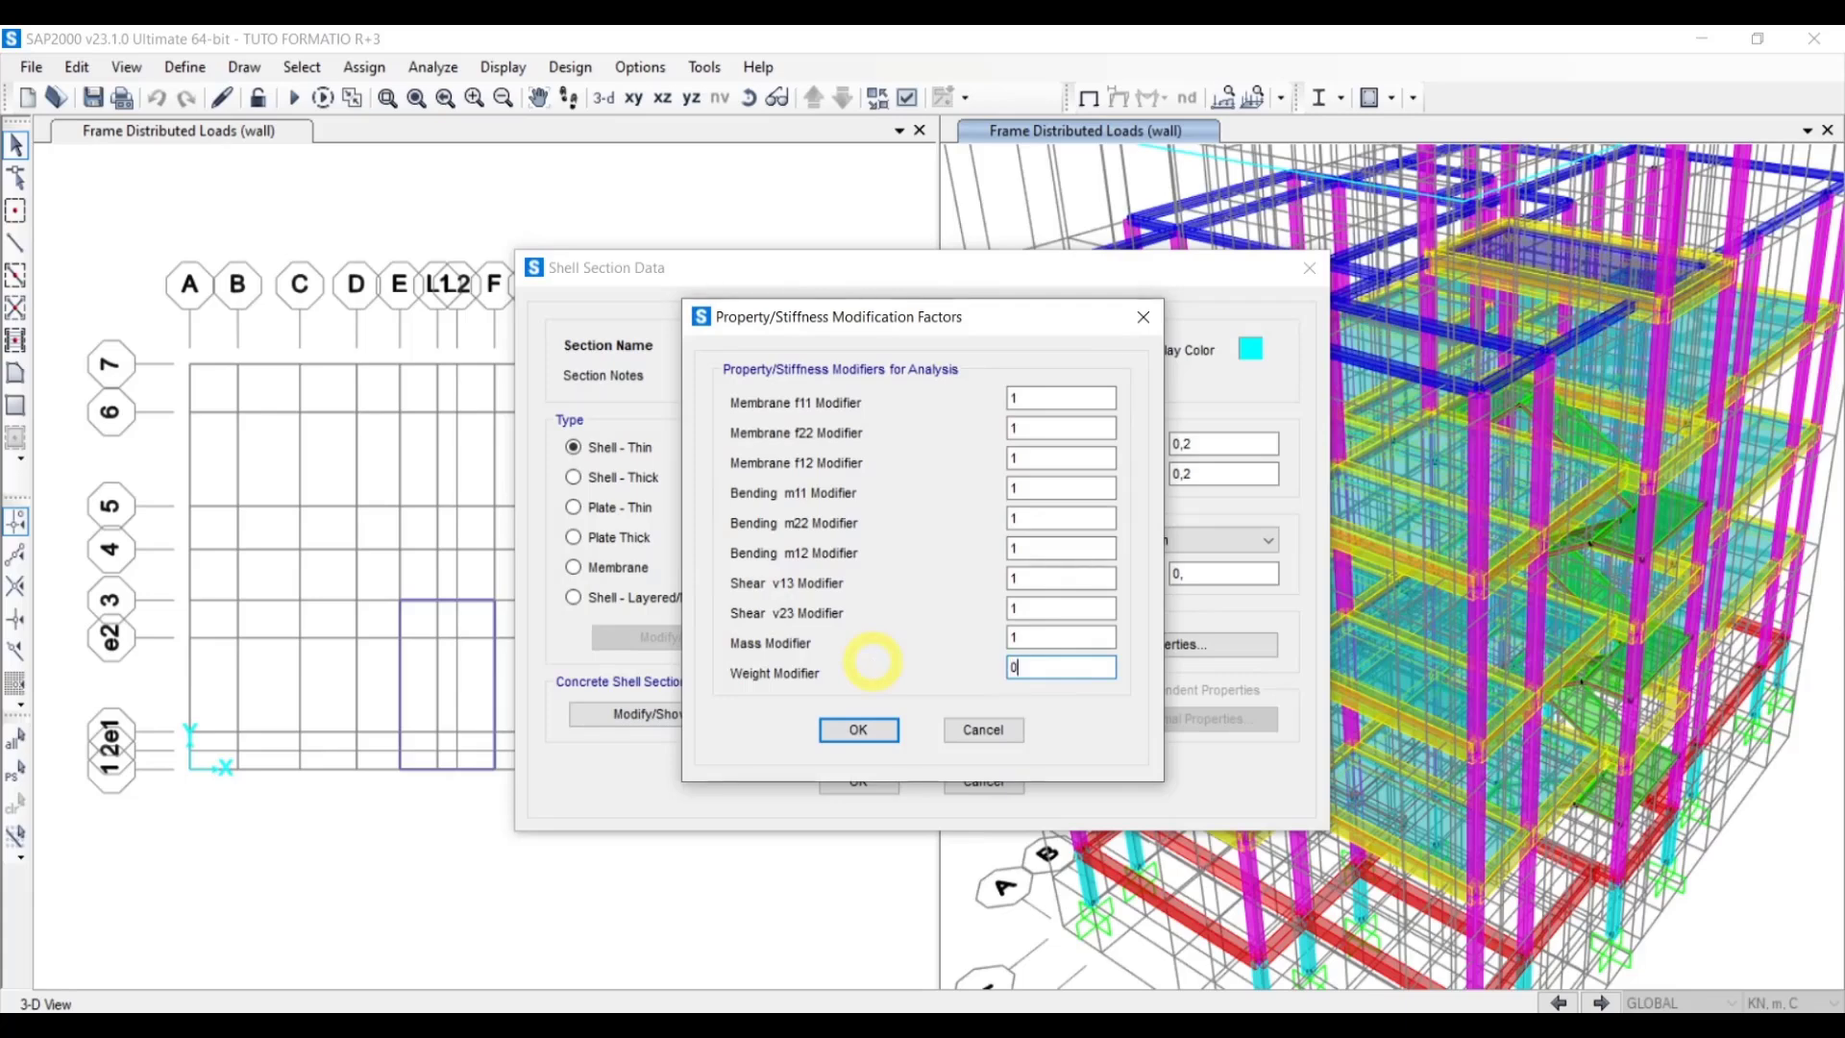
click(868, 727)
click(877, 780)
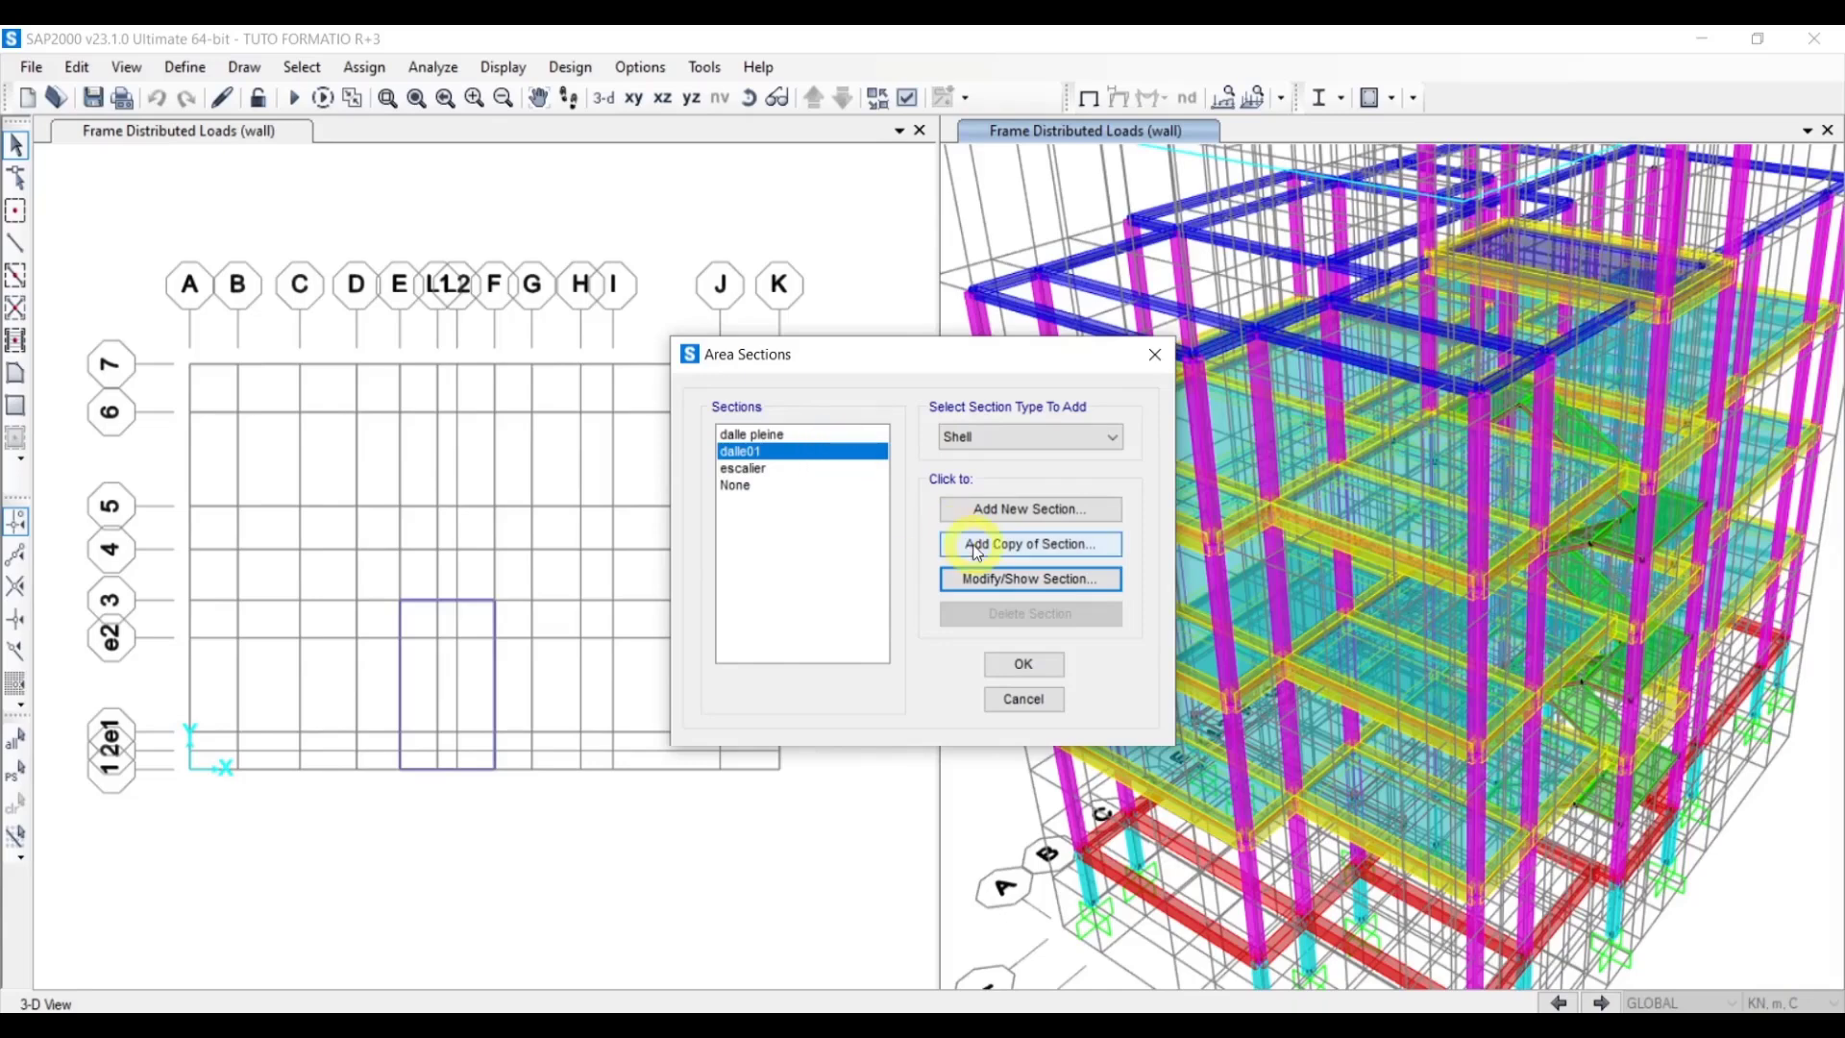
Recheck the dalle01 section's stiffness modifiers with 0 as the weight modifier, and accept the area section definitions
click(977, 575)
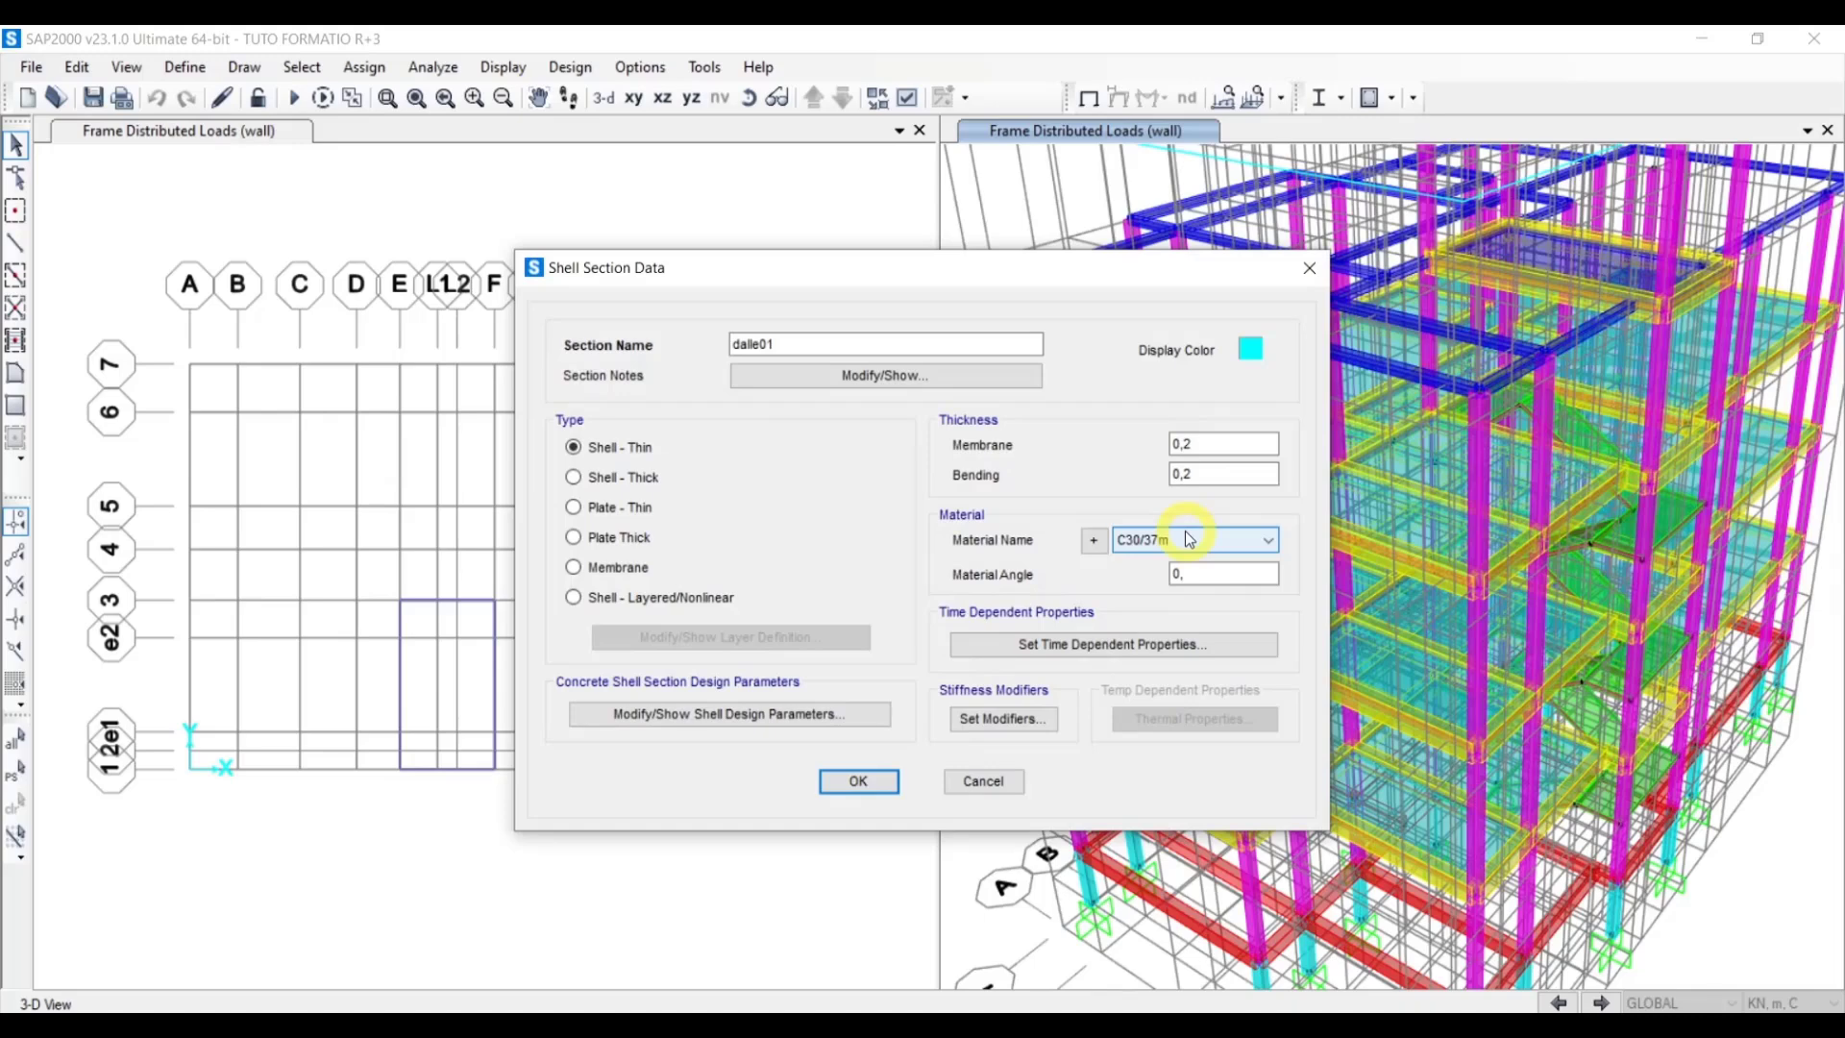
click(1004, 718)
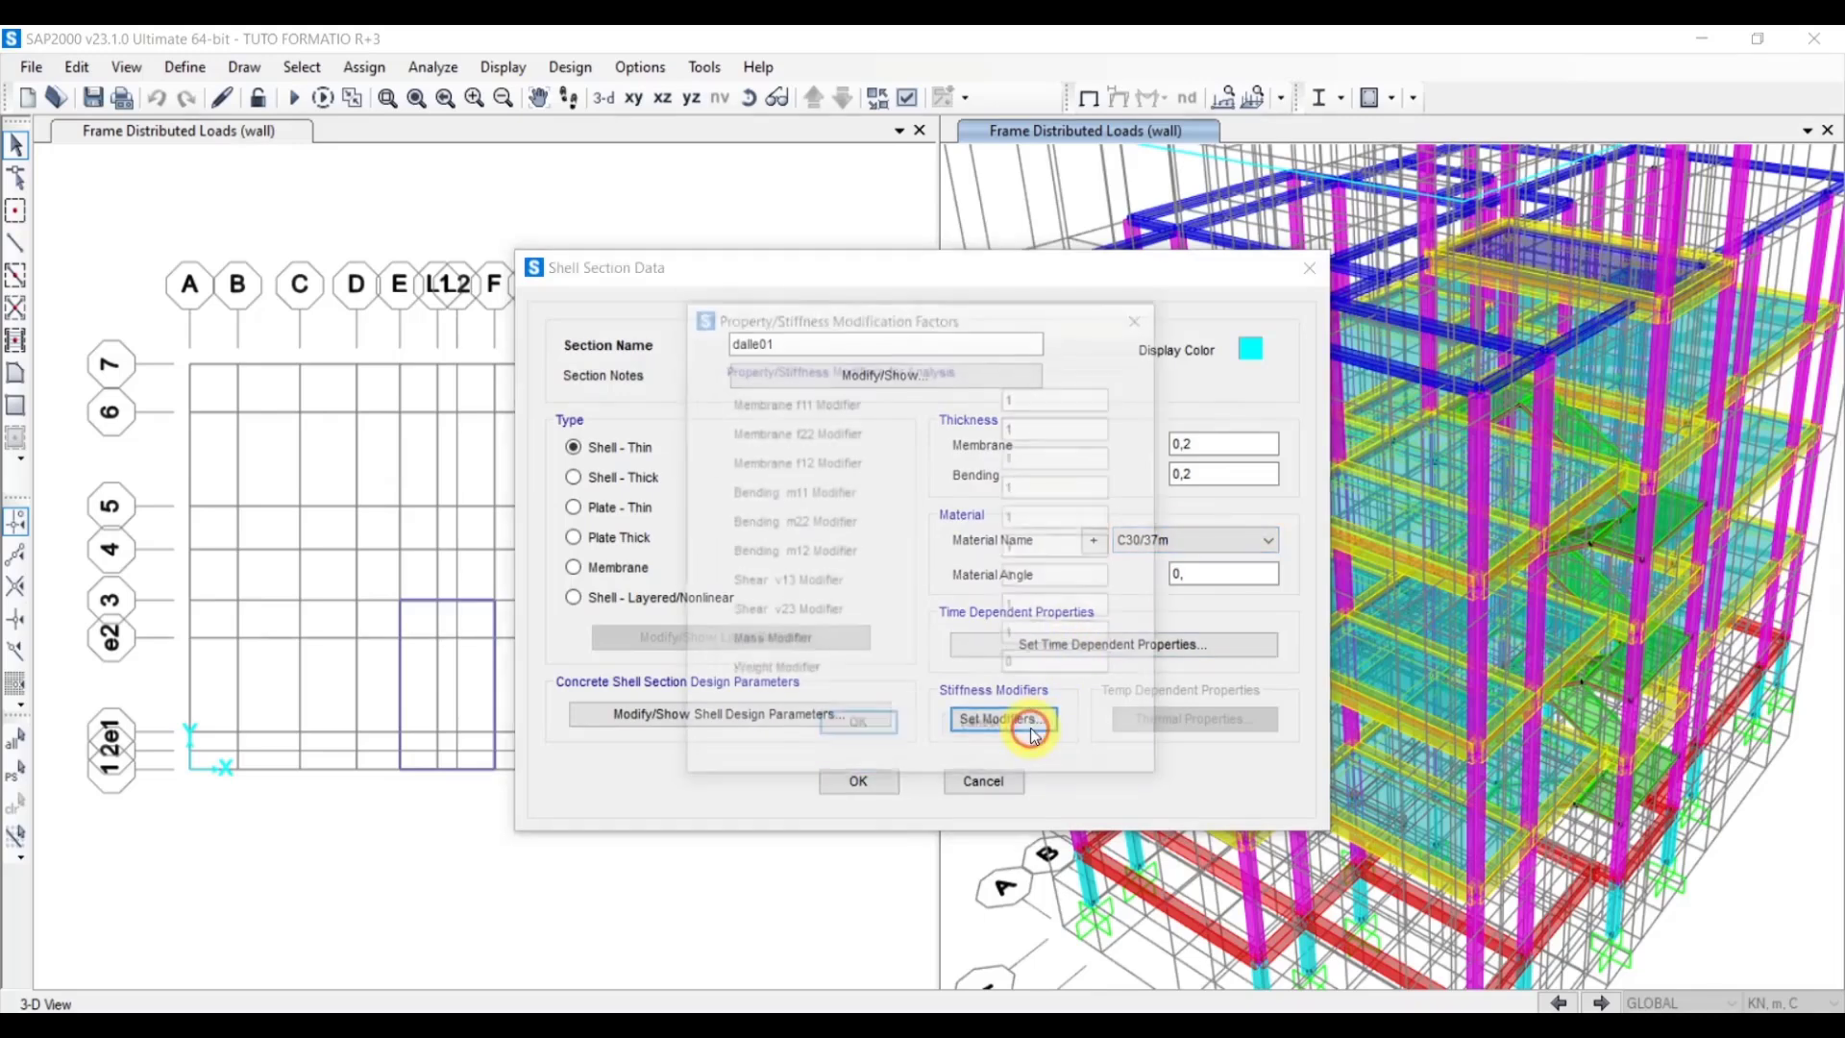
double_click(1019, 667)
text(0)
click(902, 732)
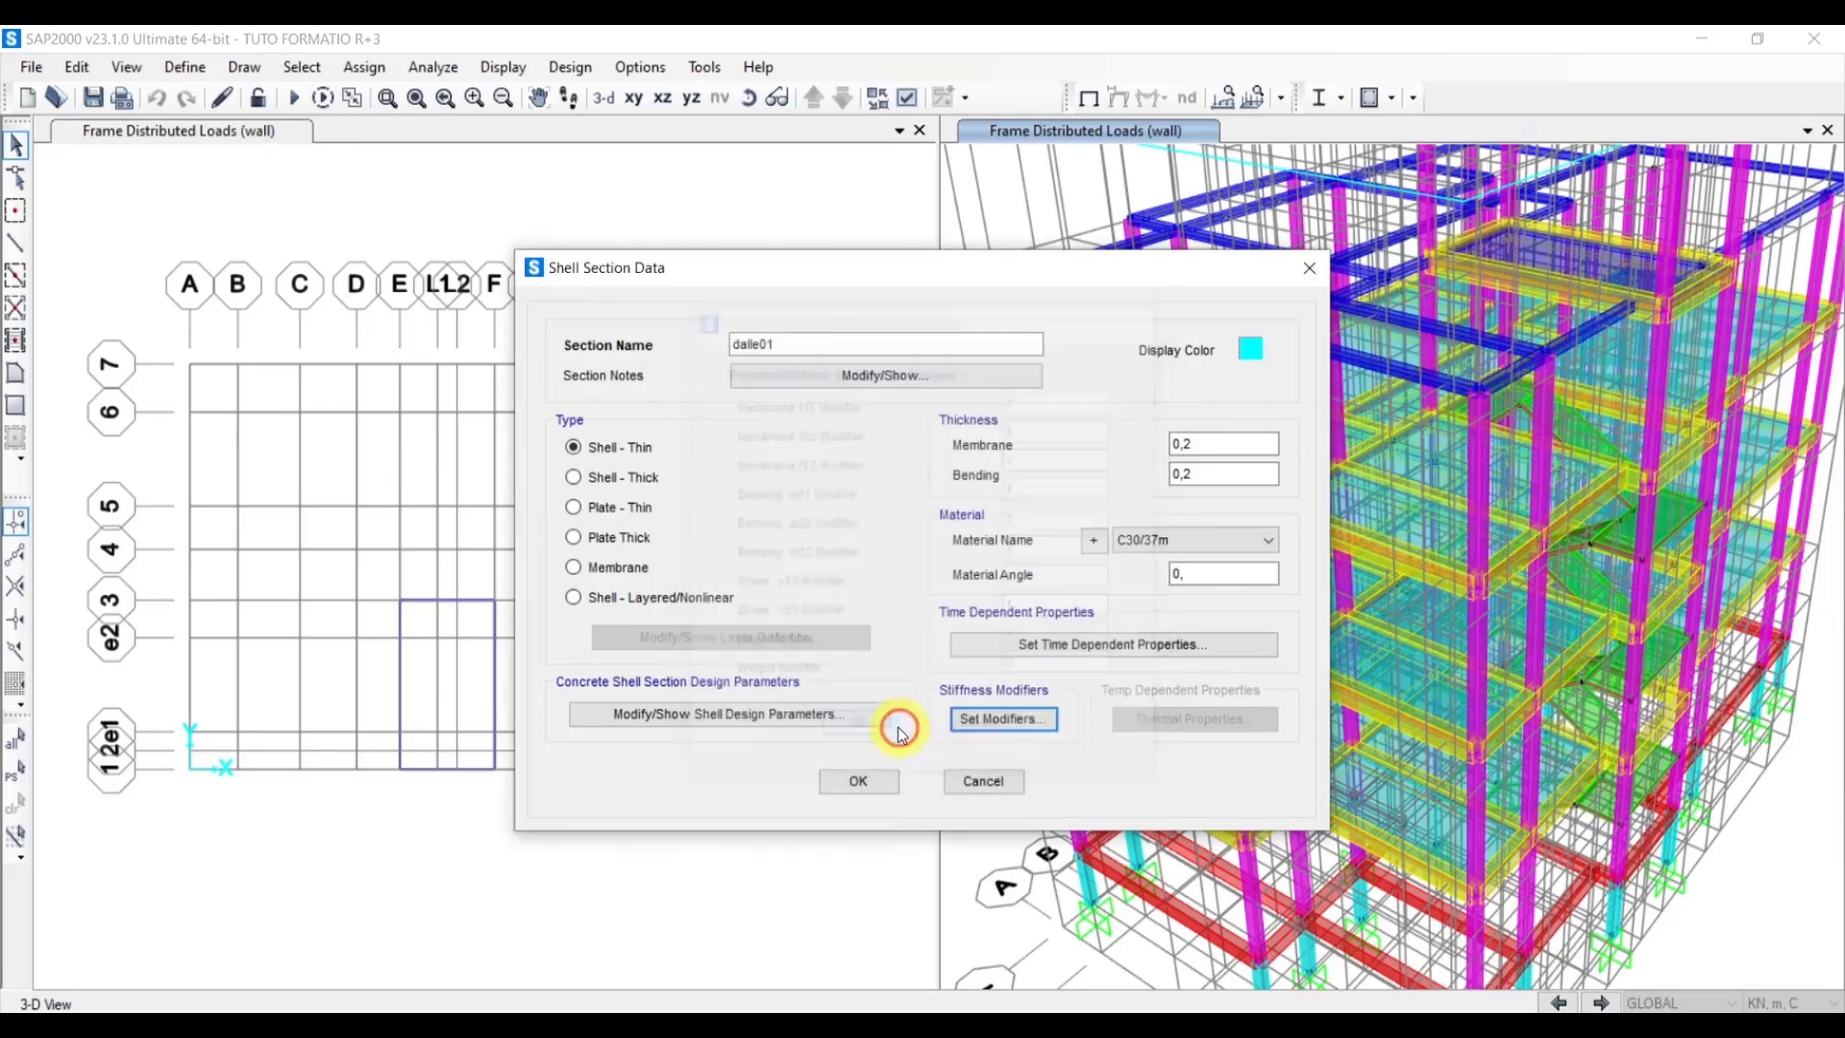
click(968, 788)
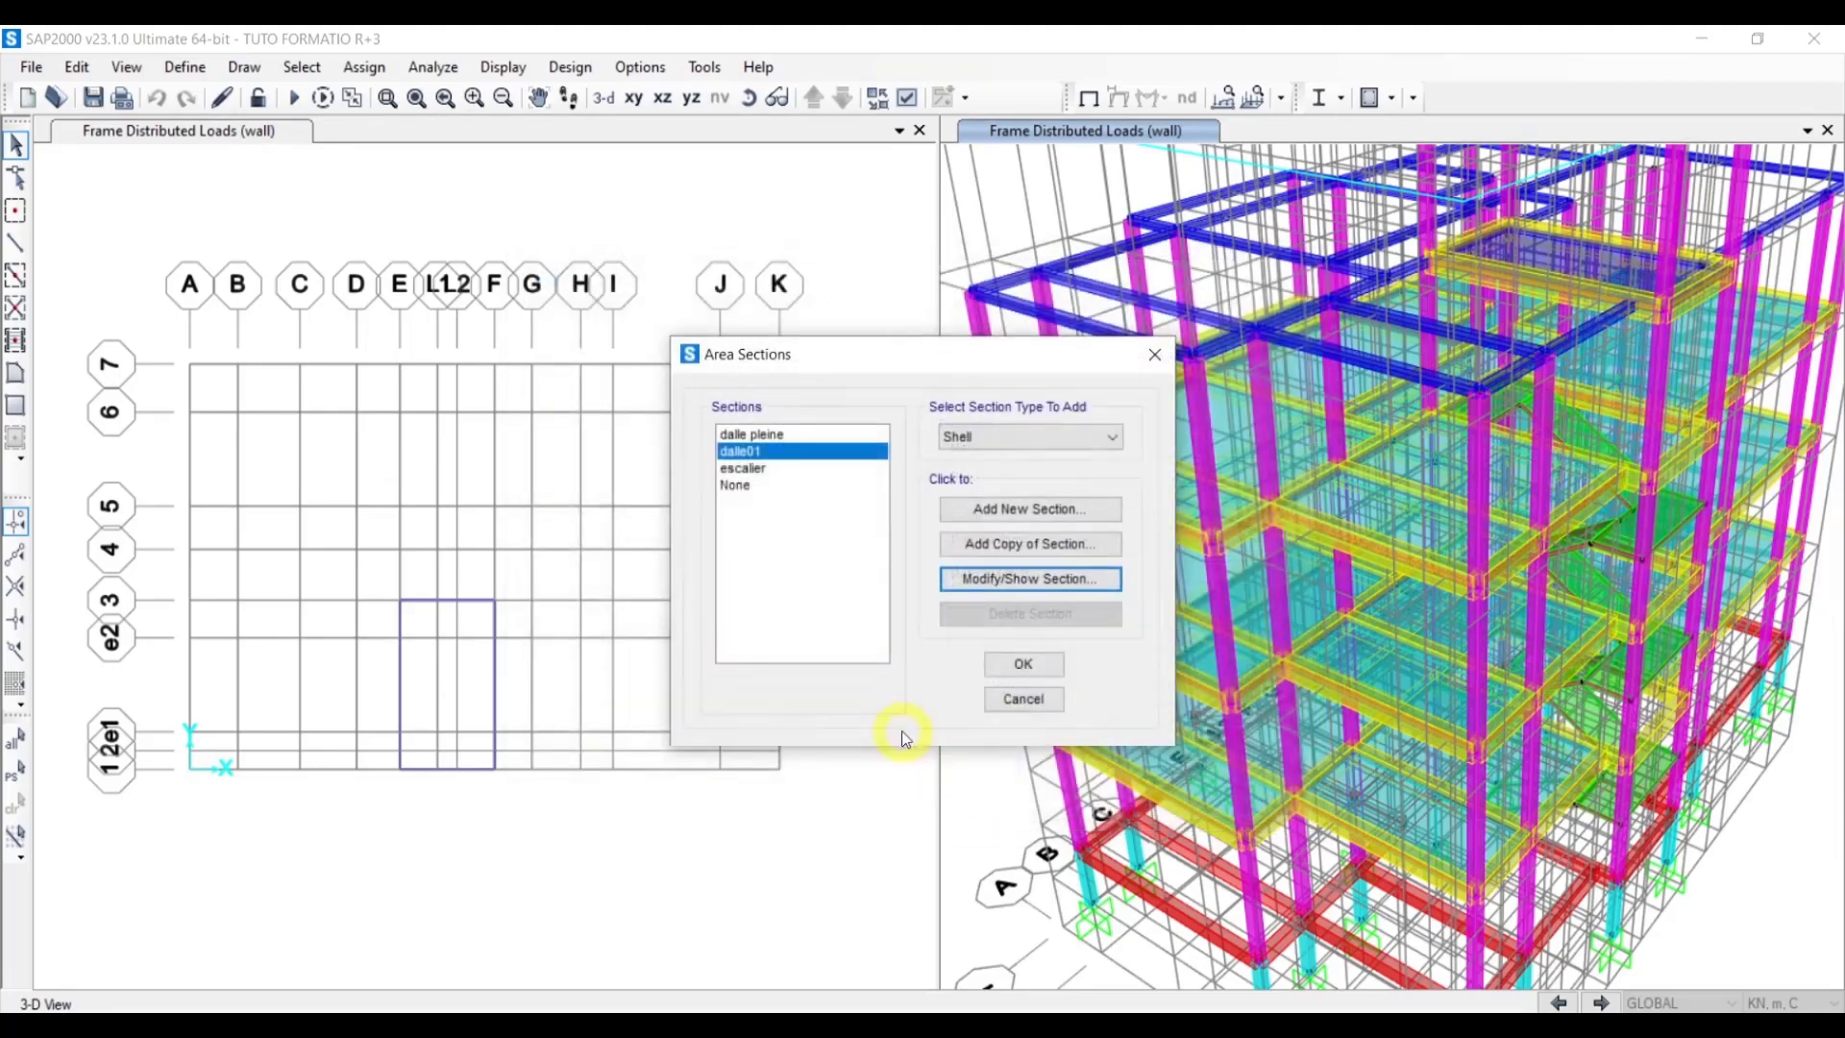
click(1047, 667)
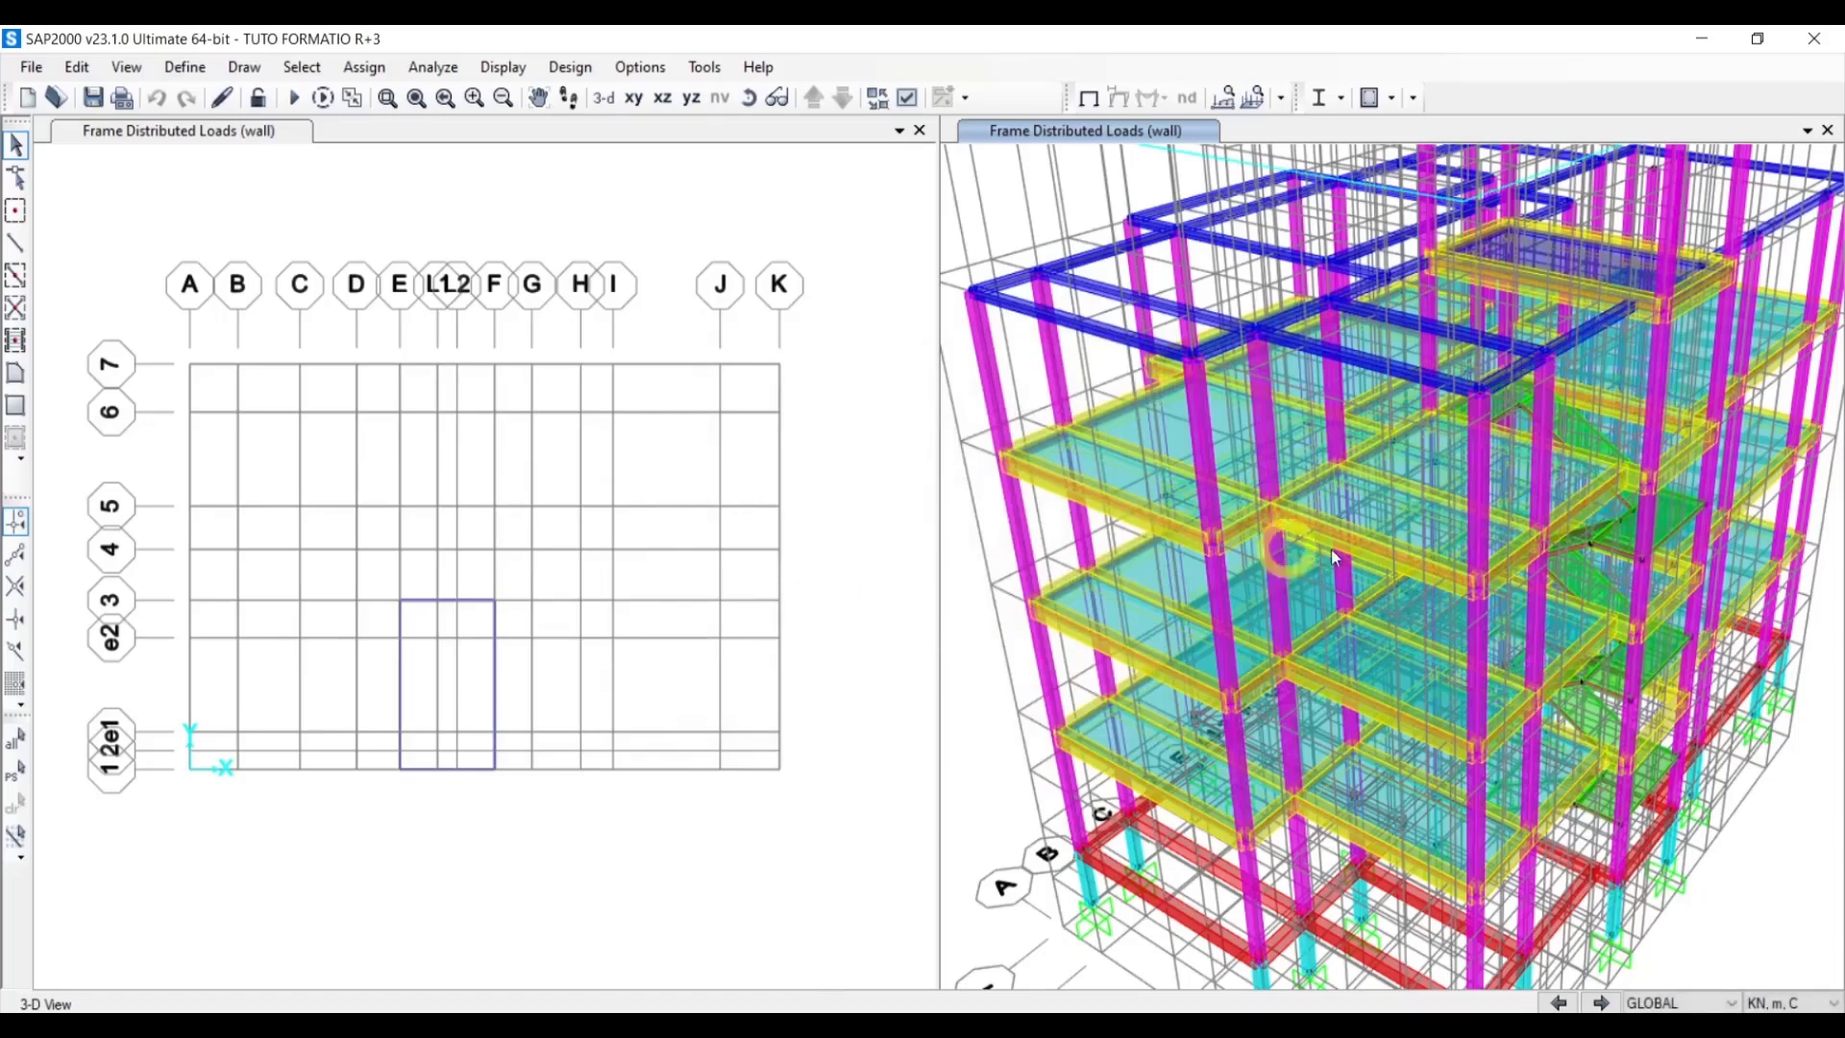
scroll(1453, 702, up, 3)
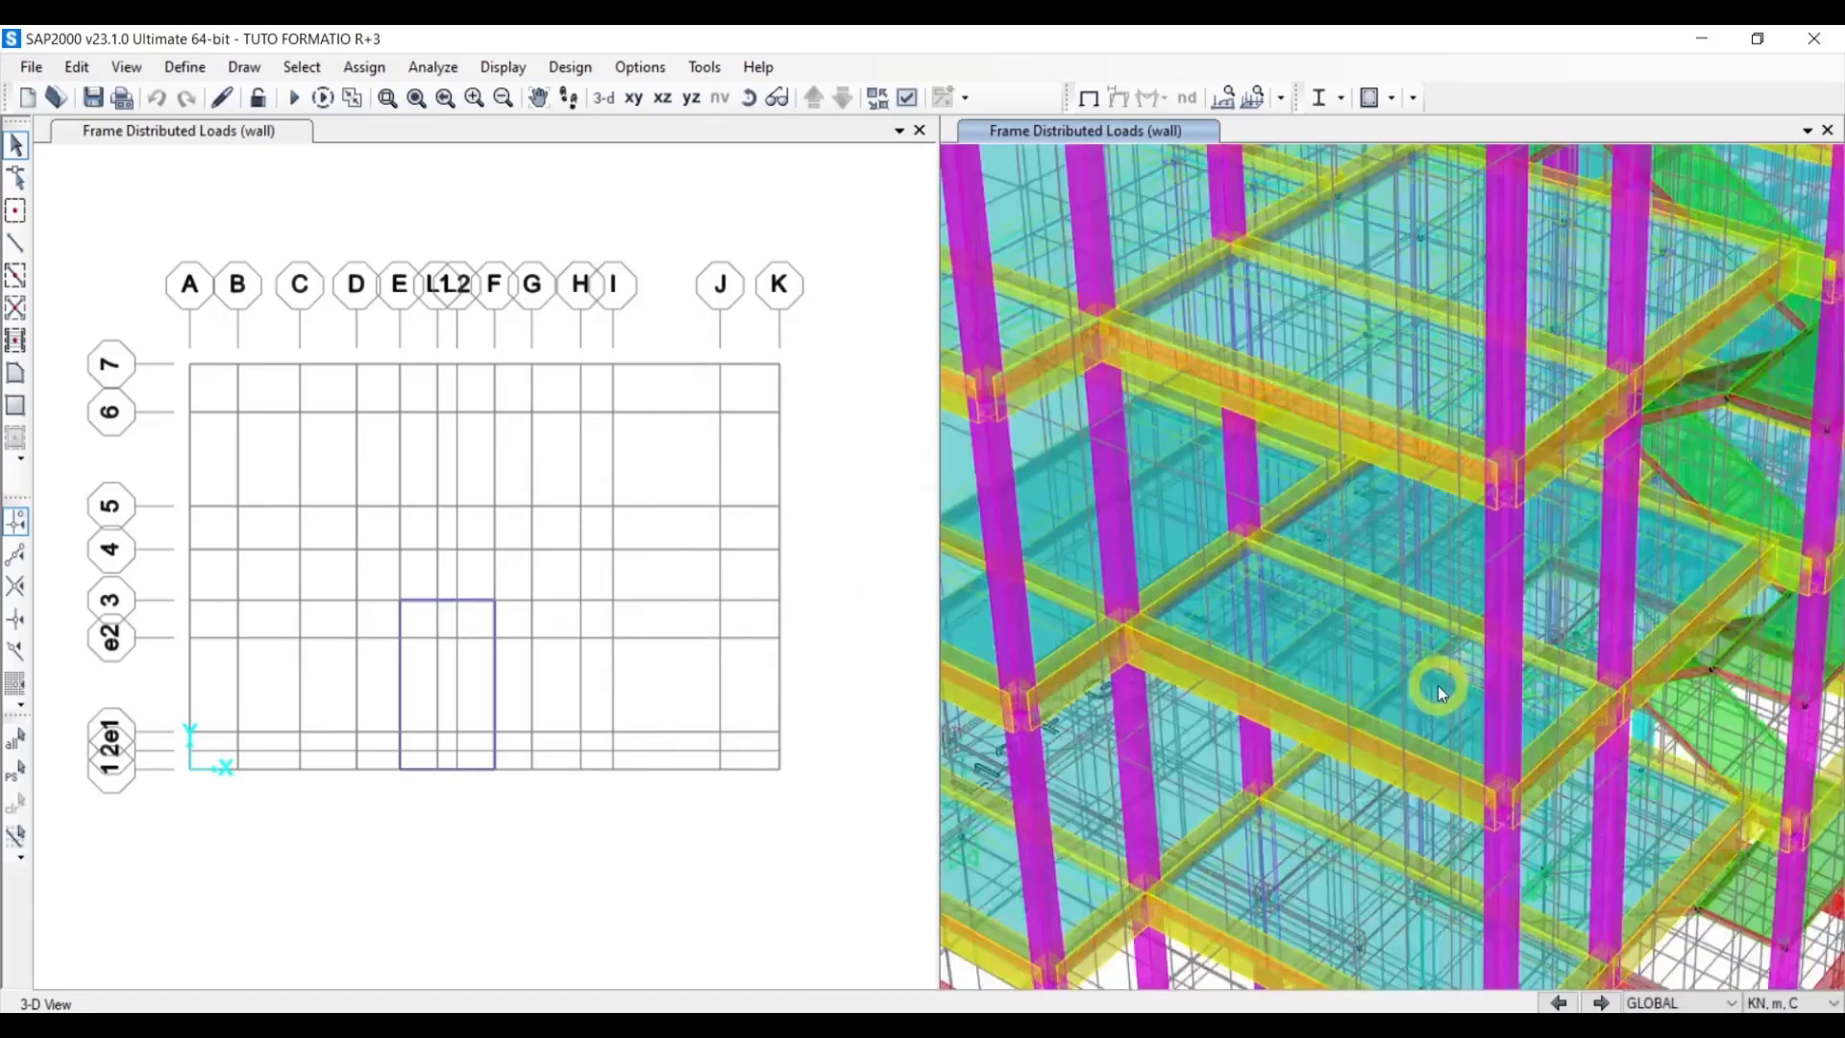
click(1432, 678)
click(1440, 537)
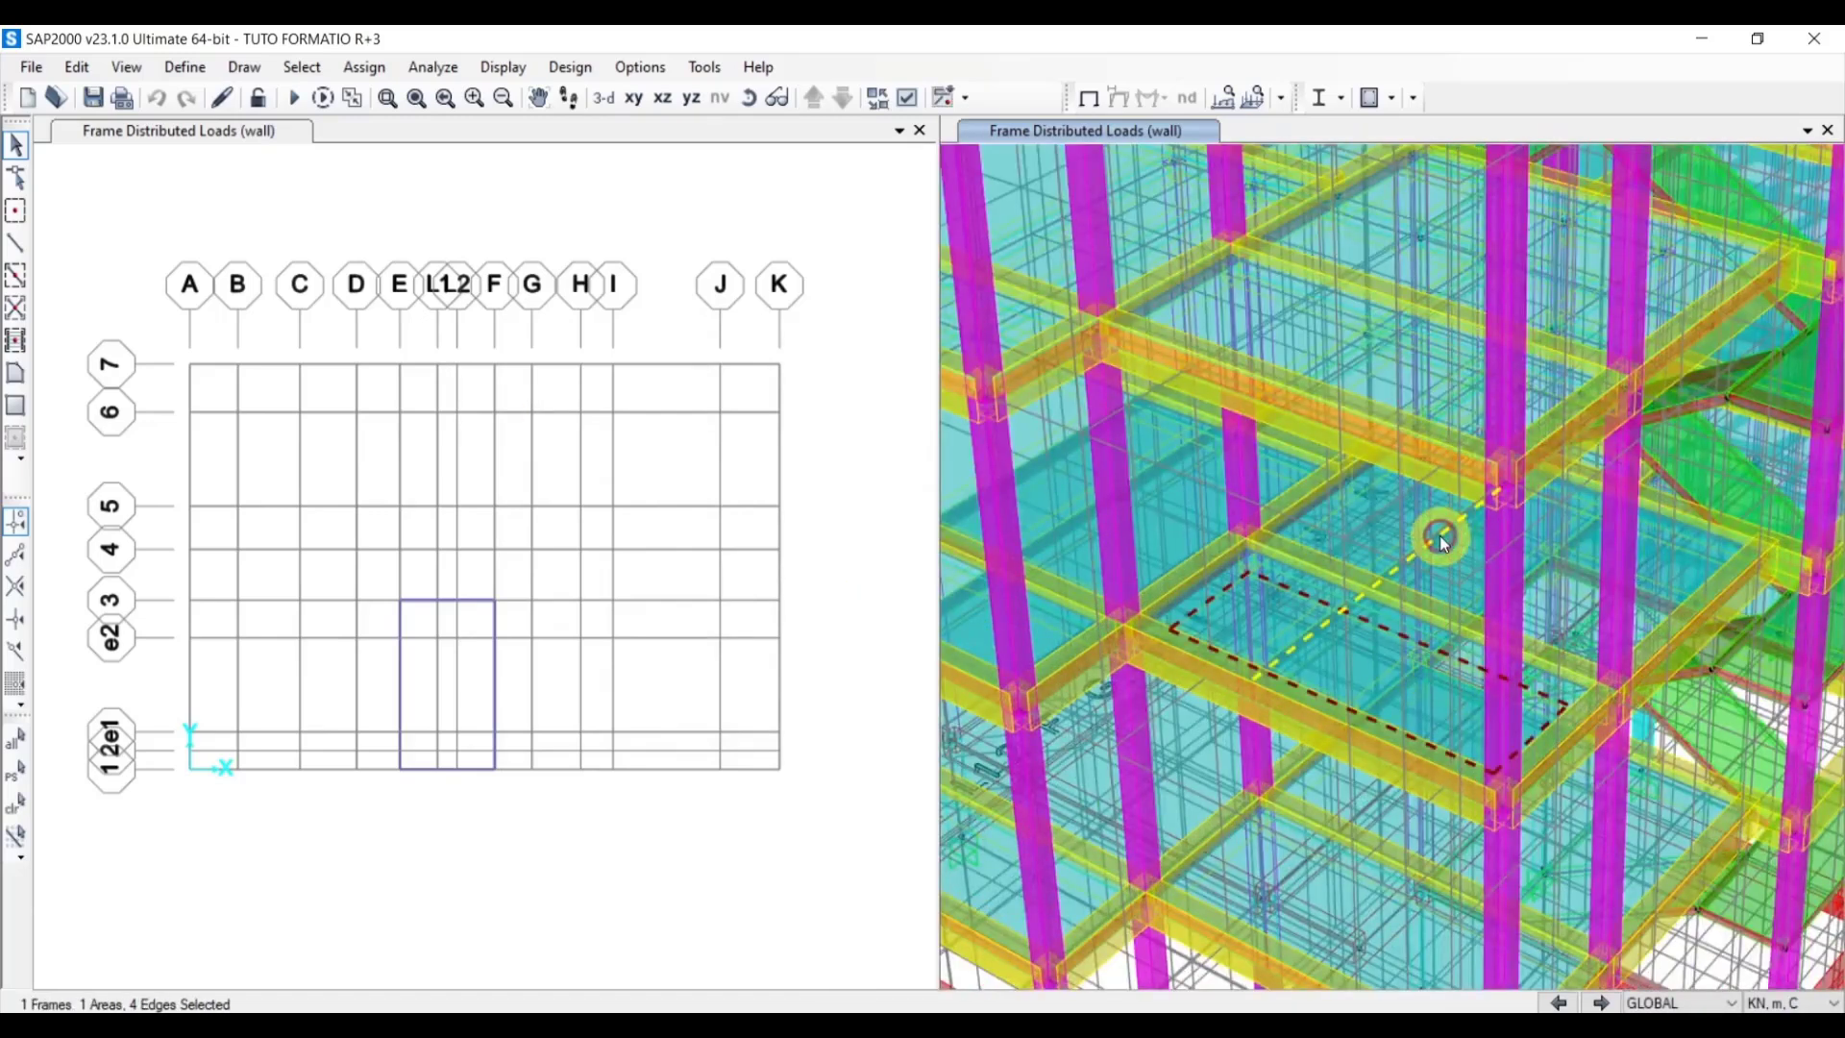
key(ctrl+q)
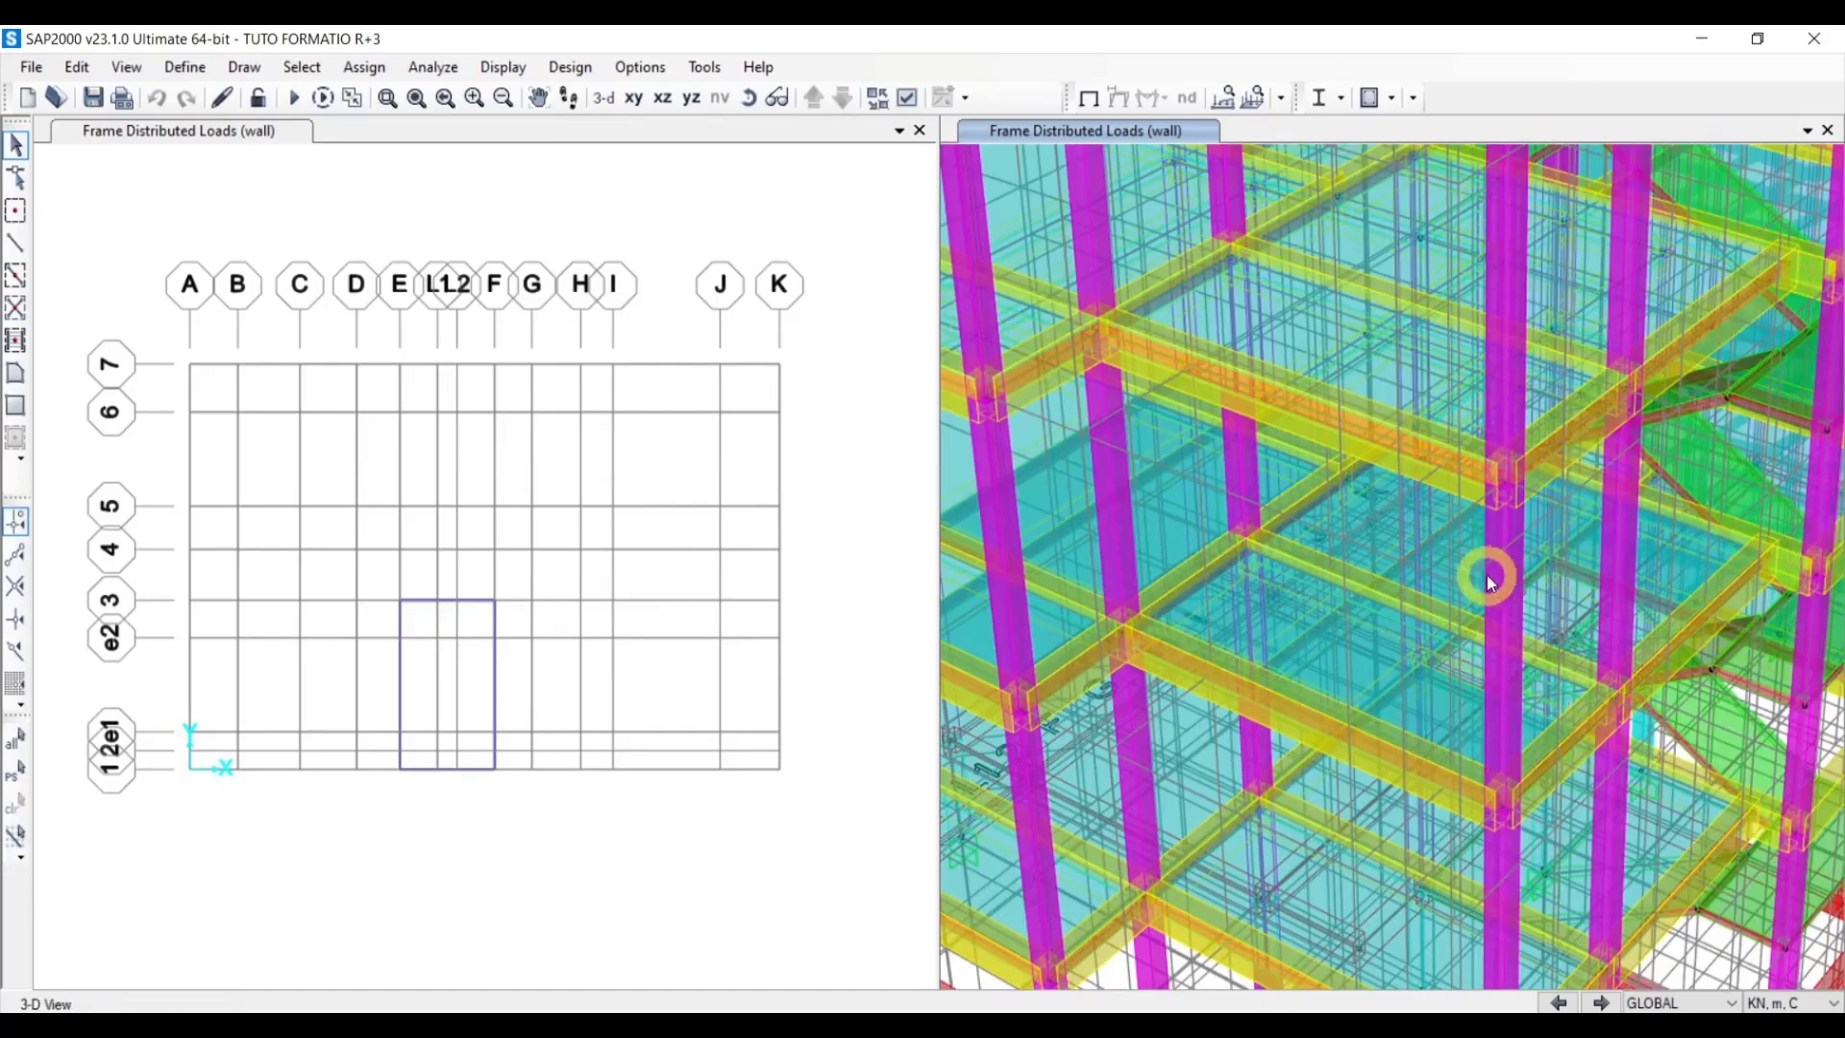
scroll(1420, 597, down, 3)
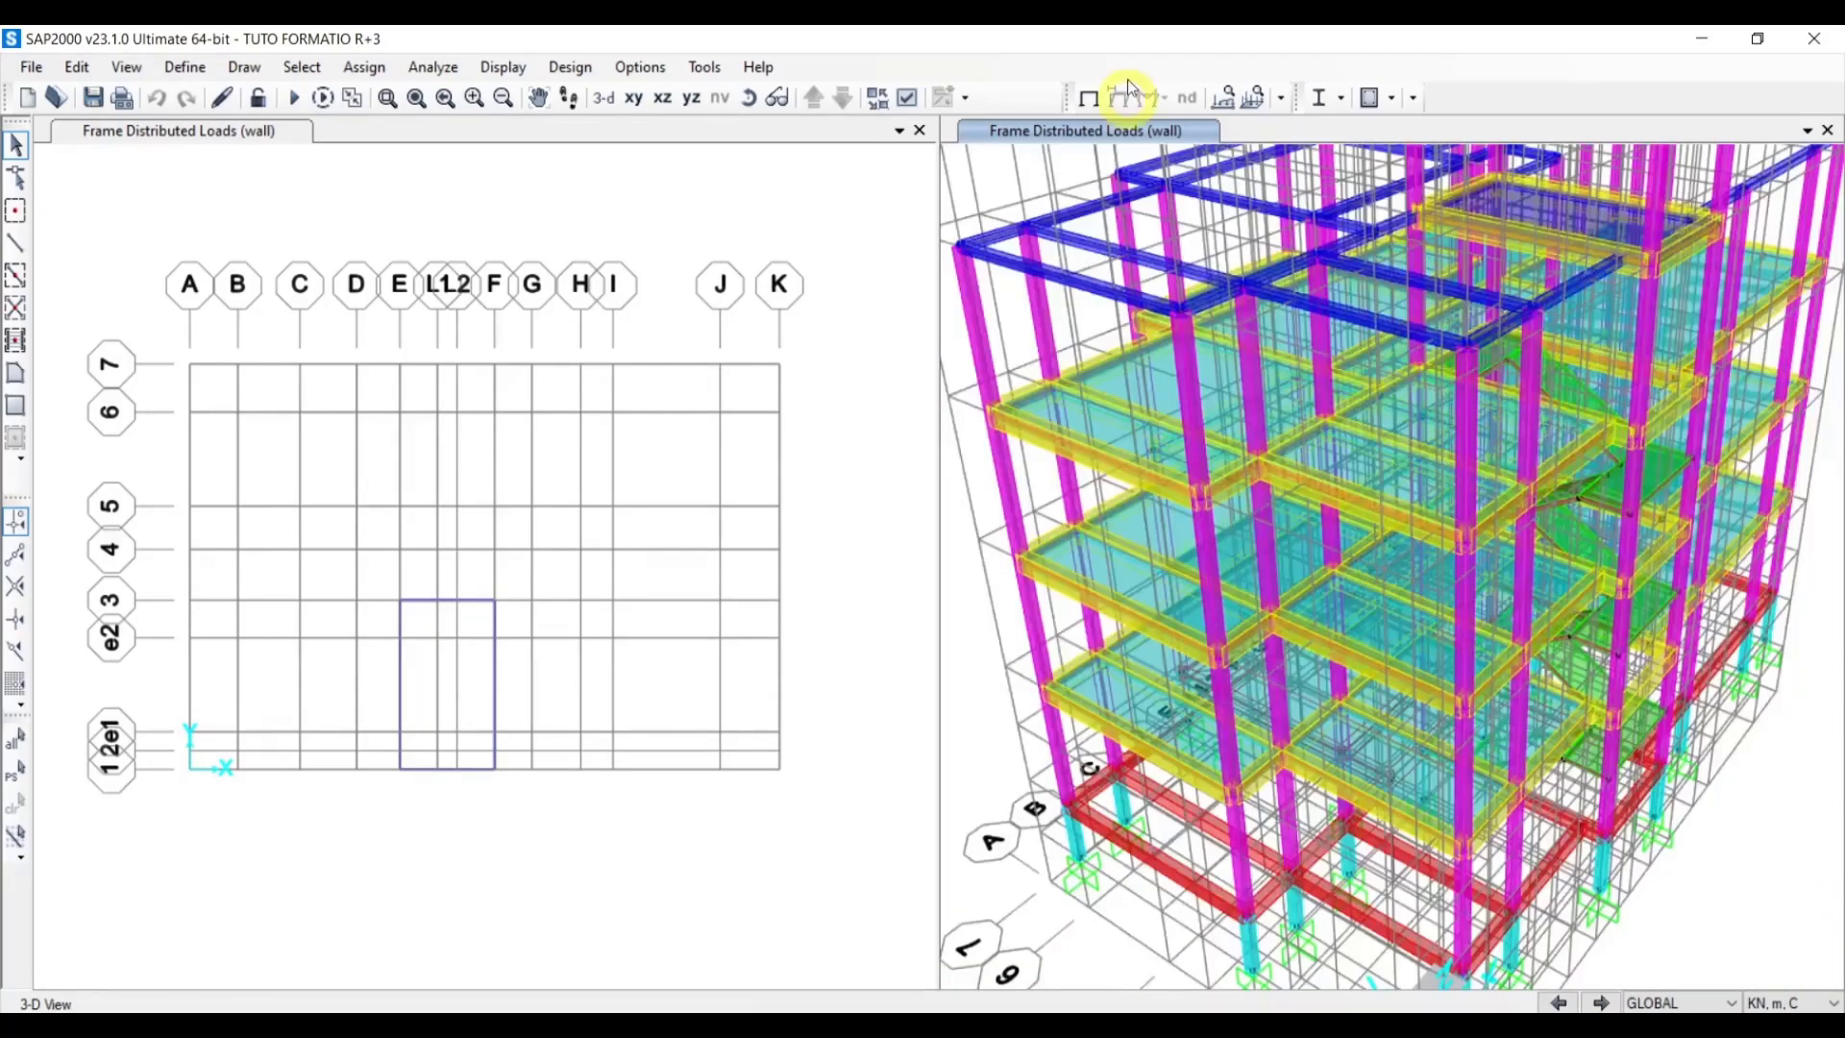
Switch the 3-D view's display to the Standard view type with Fill Objects turned off
click(907, 97)
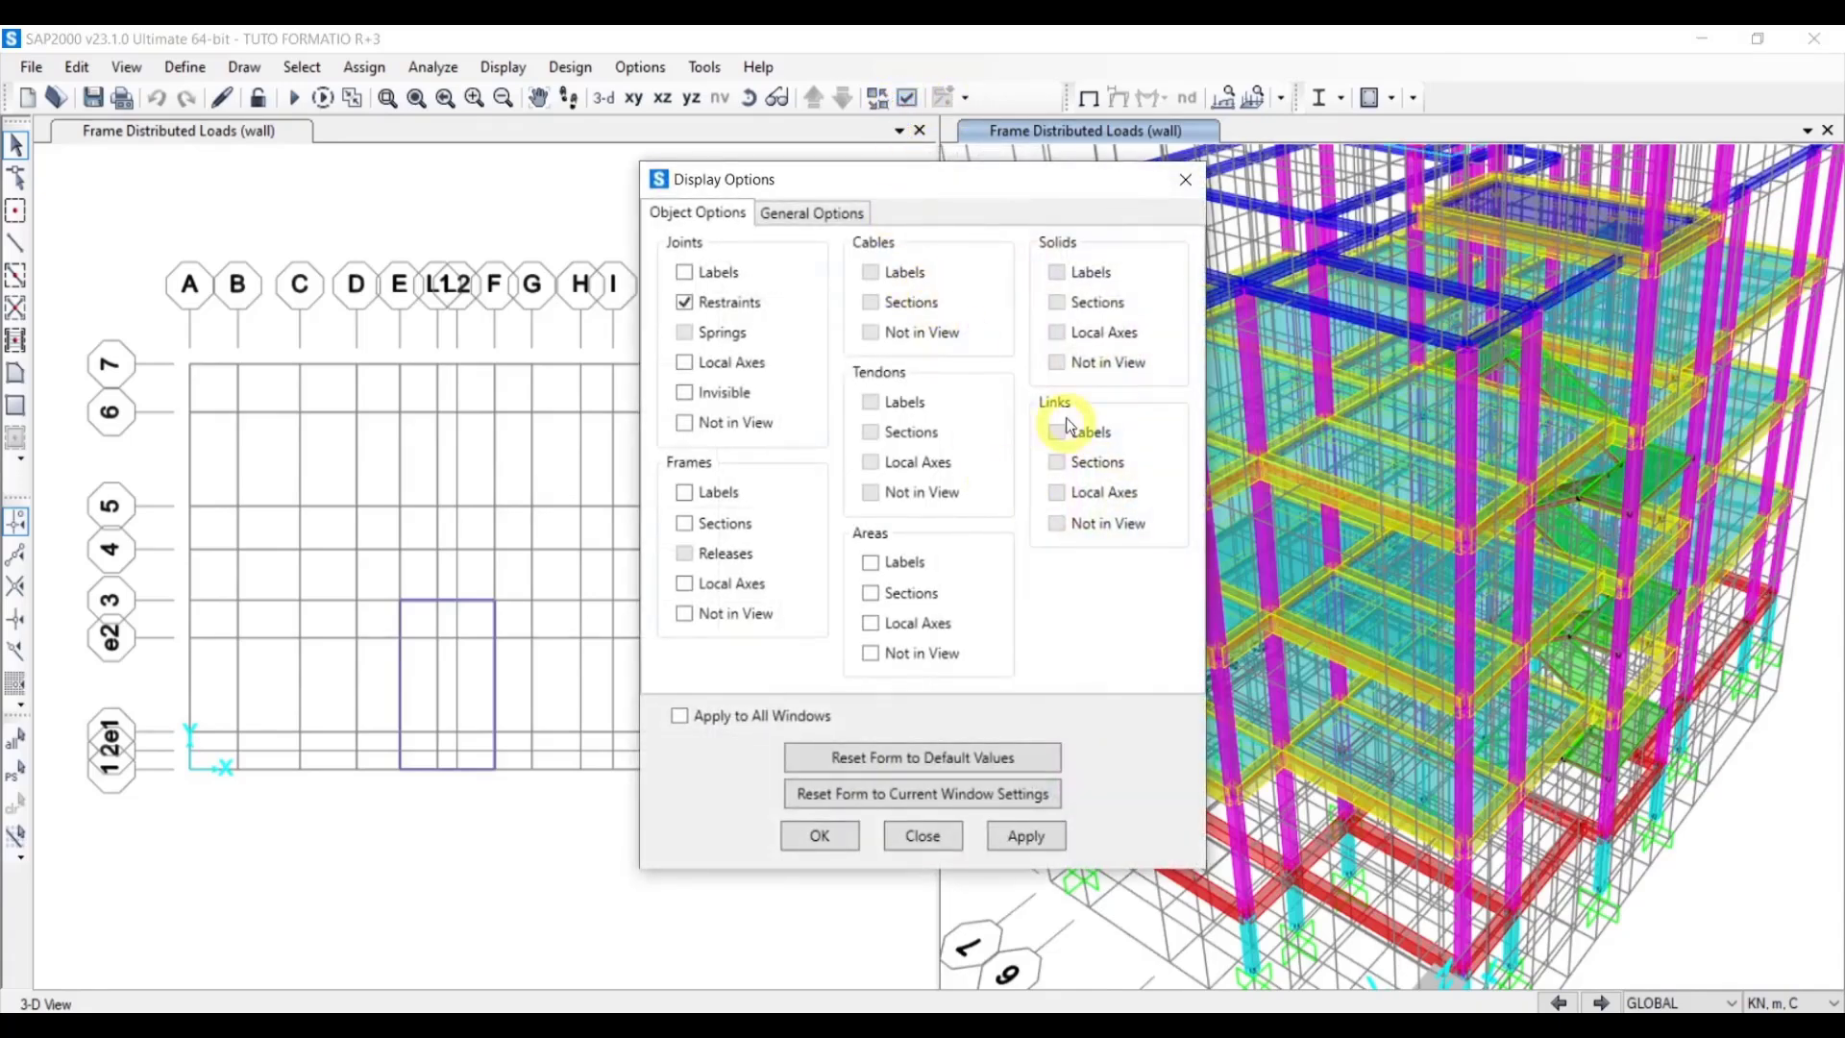
click(834, 213)
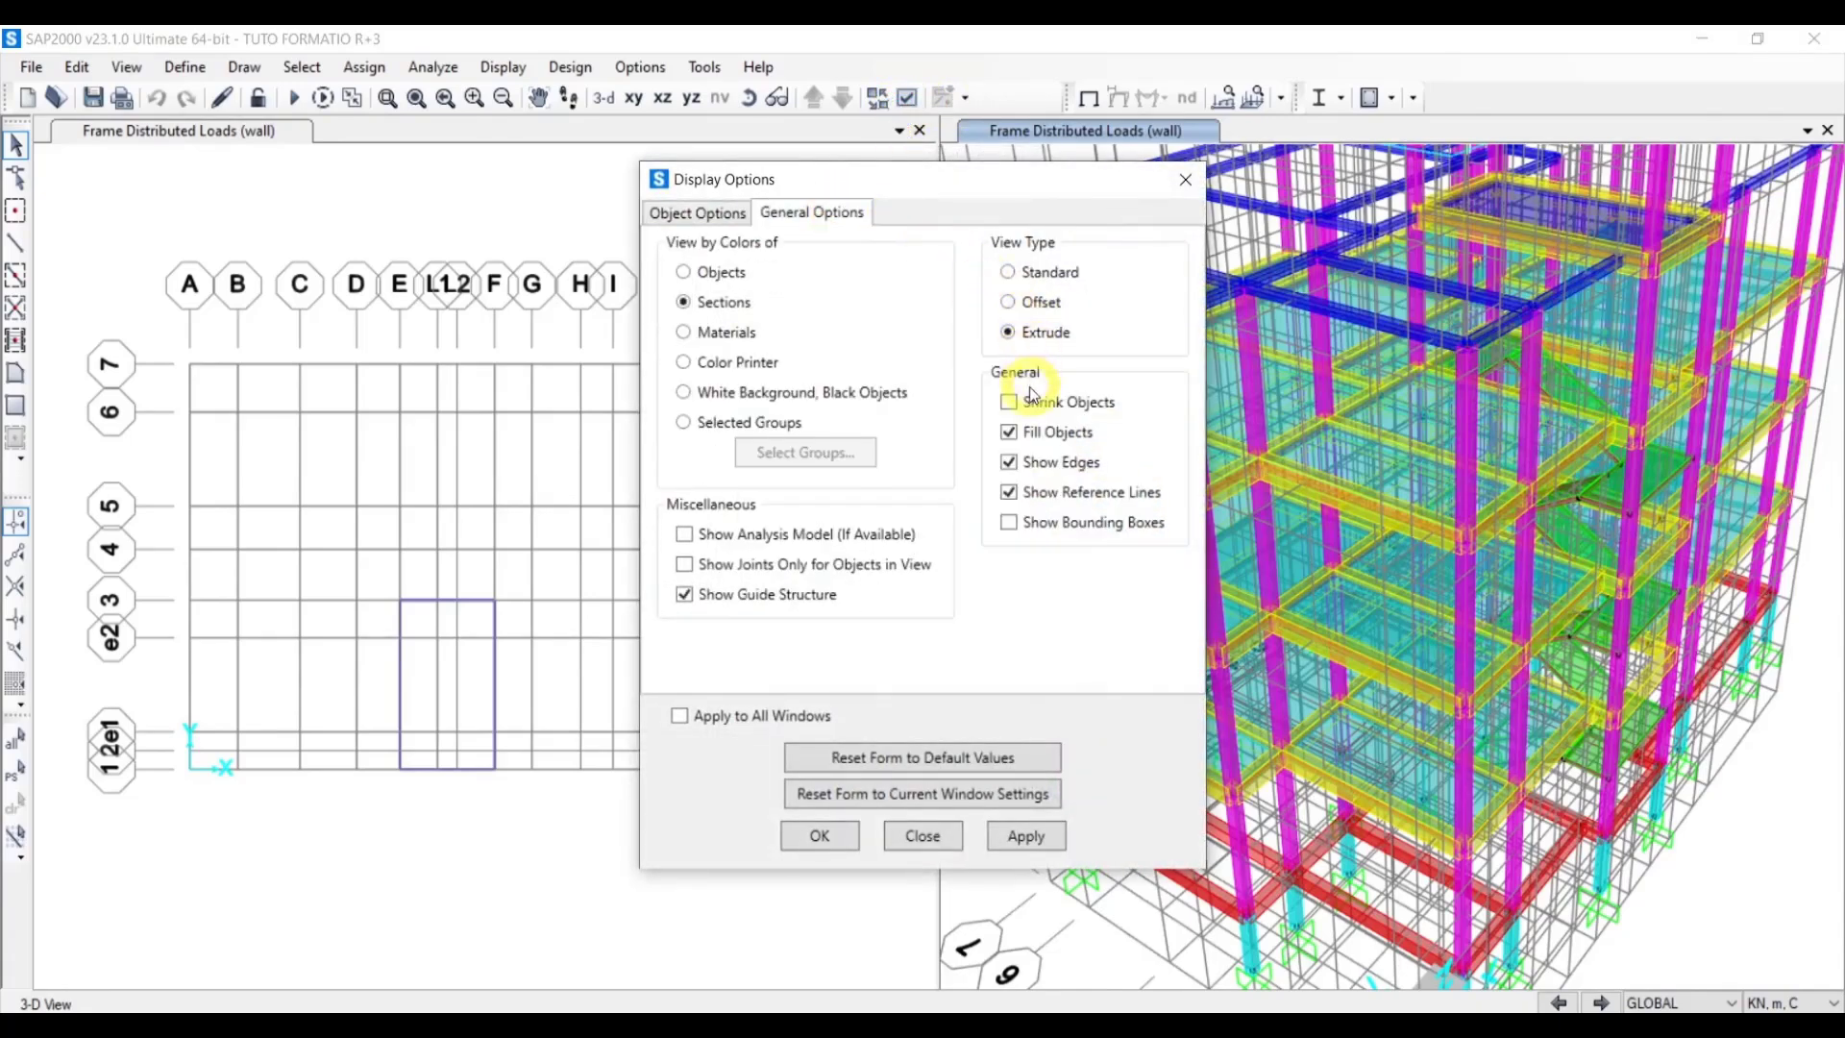
click(1017, 436)
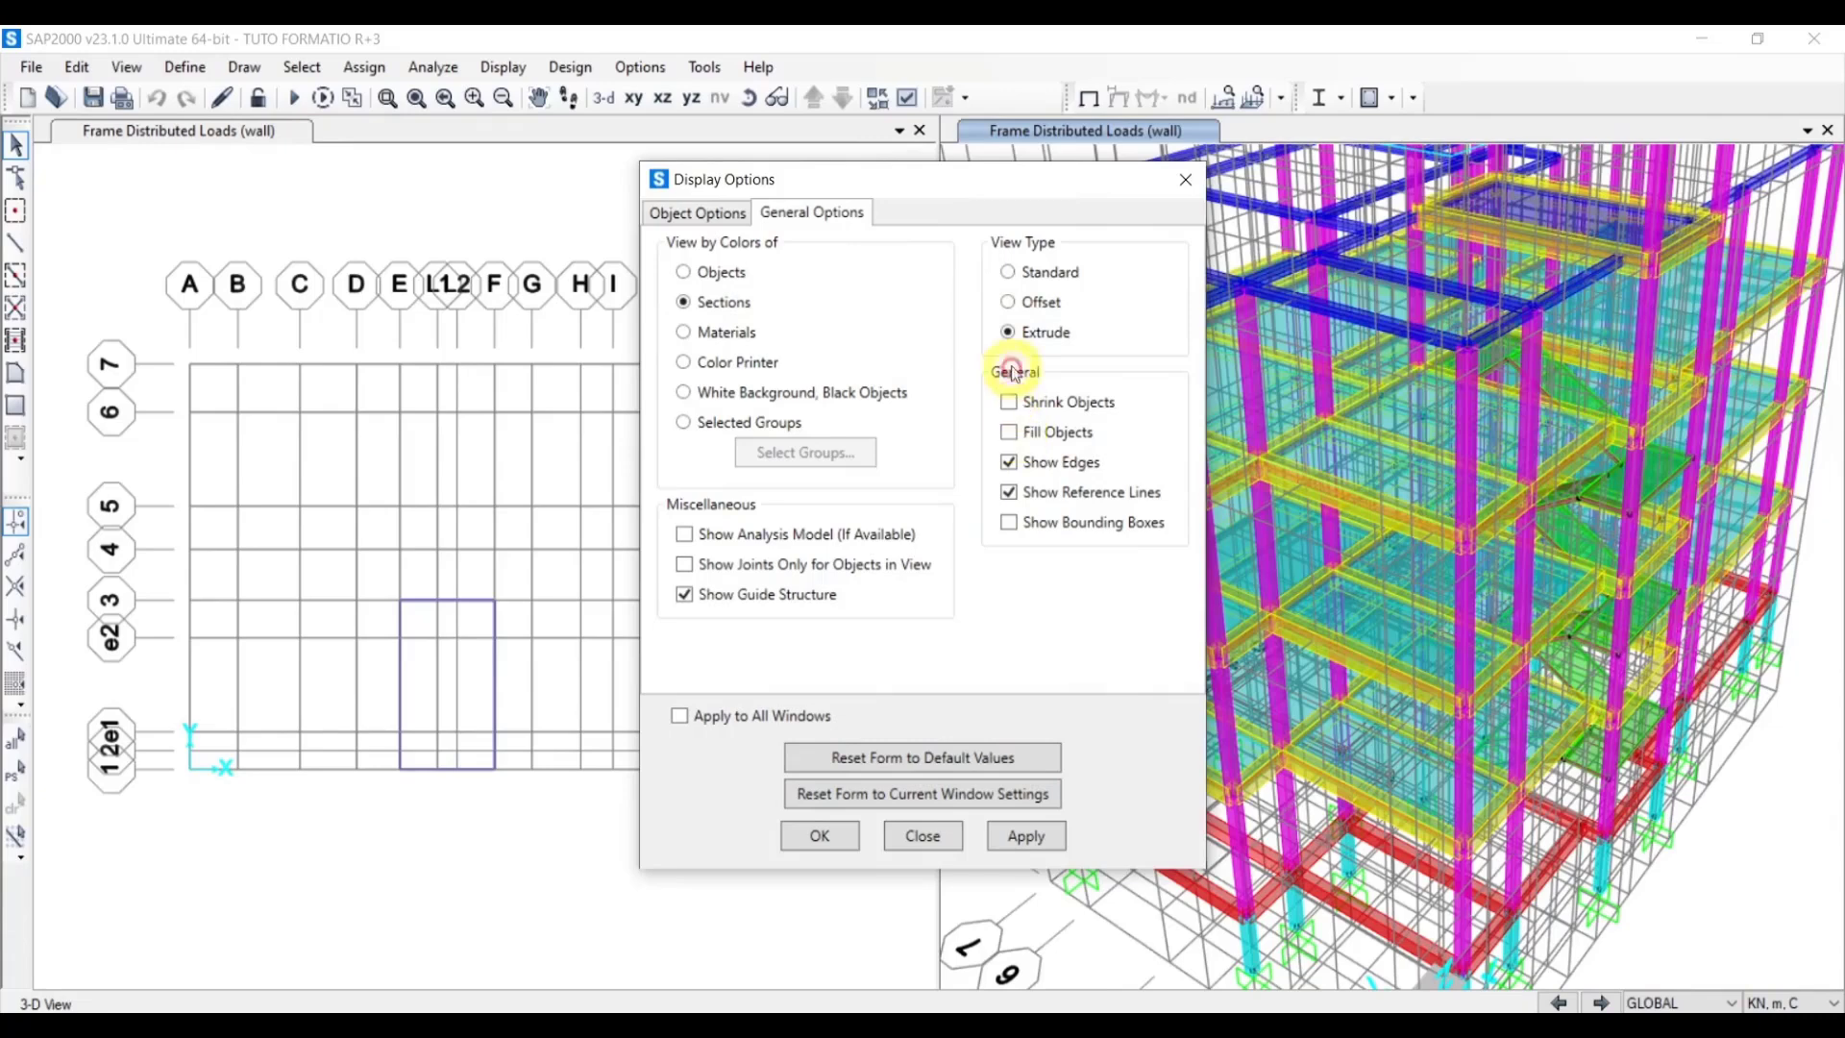
click(1021, 277)
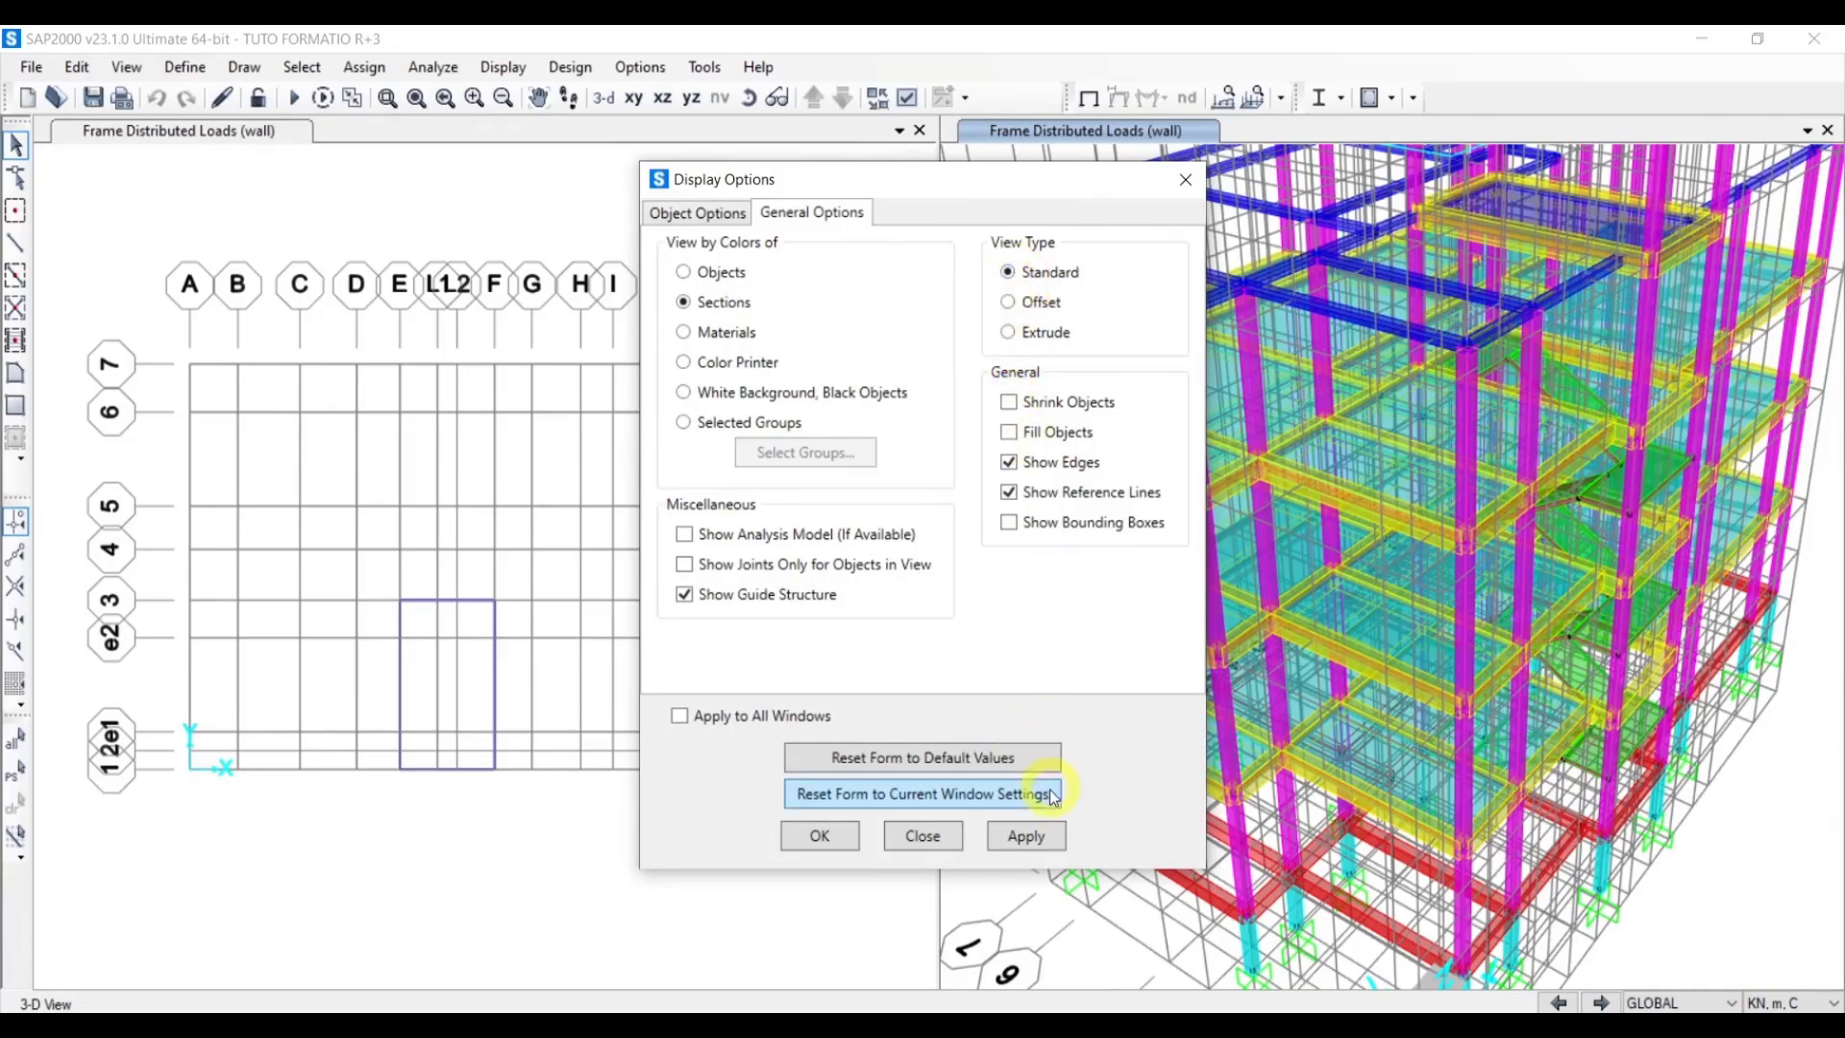
click(1054, 853)
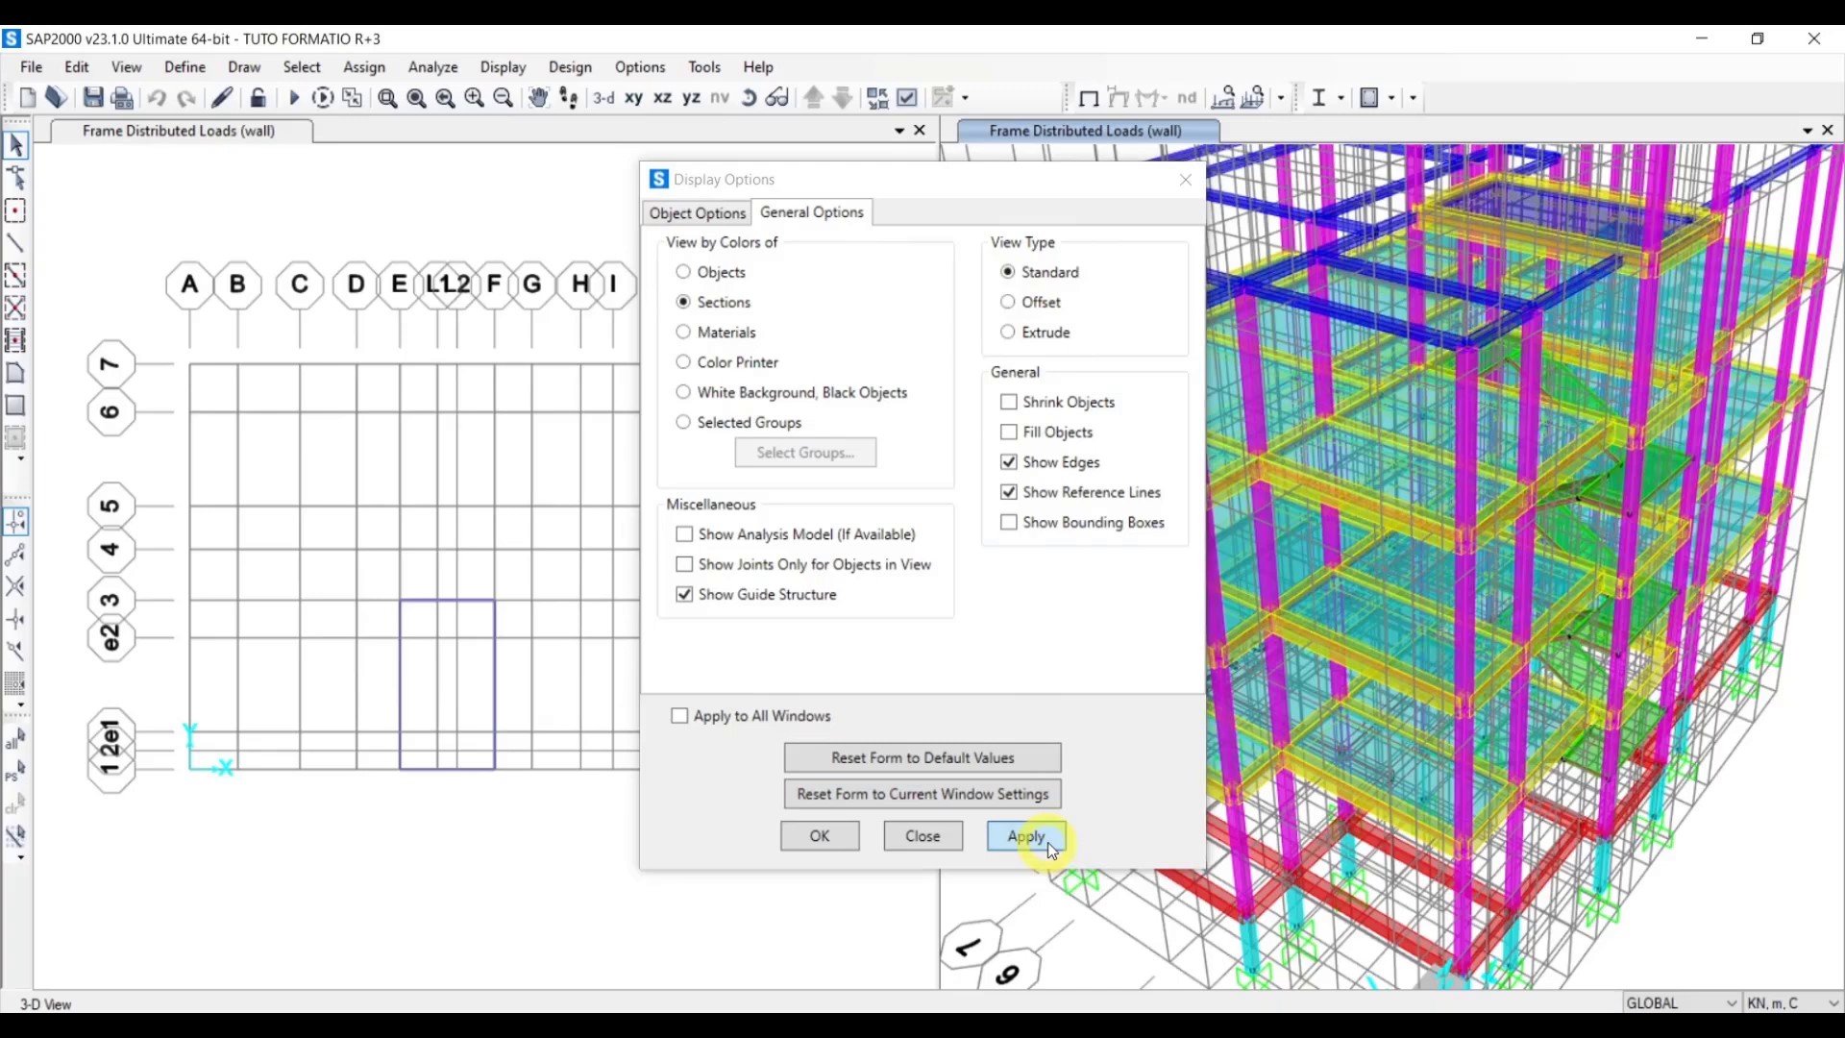
click(896, 836)
Select all slab areas in the model that use the dalle01 area section
click(302, 66)
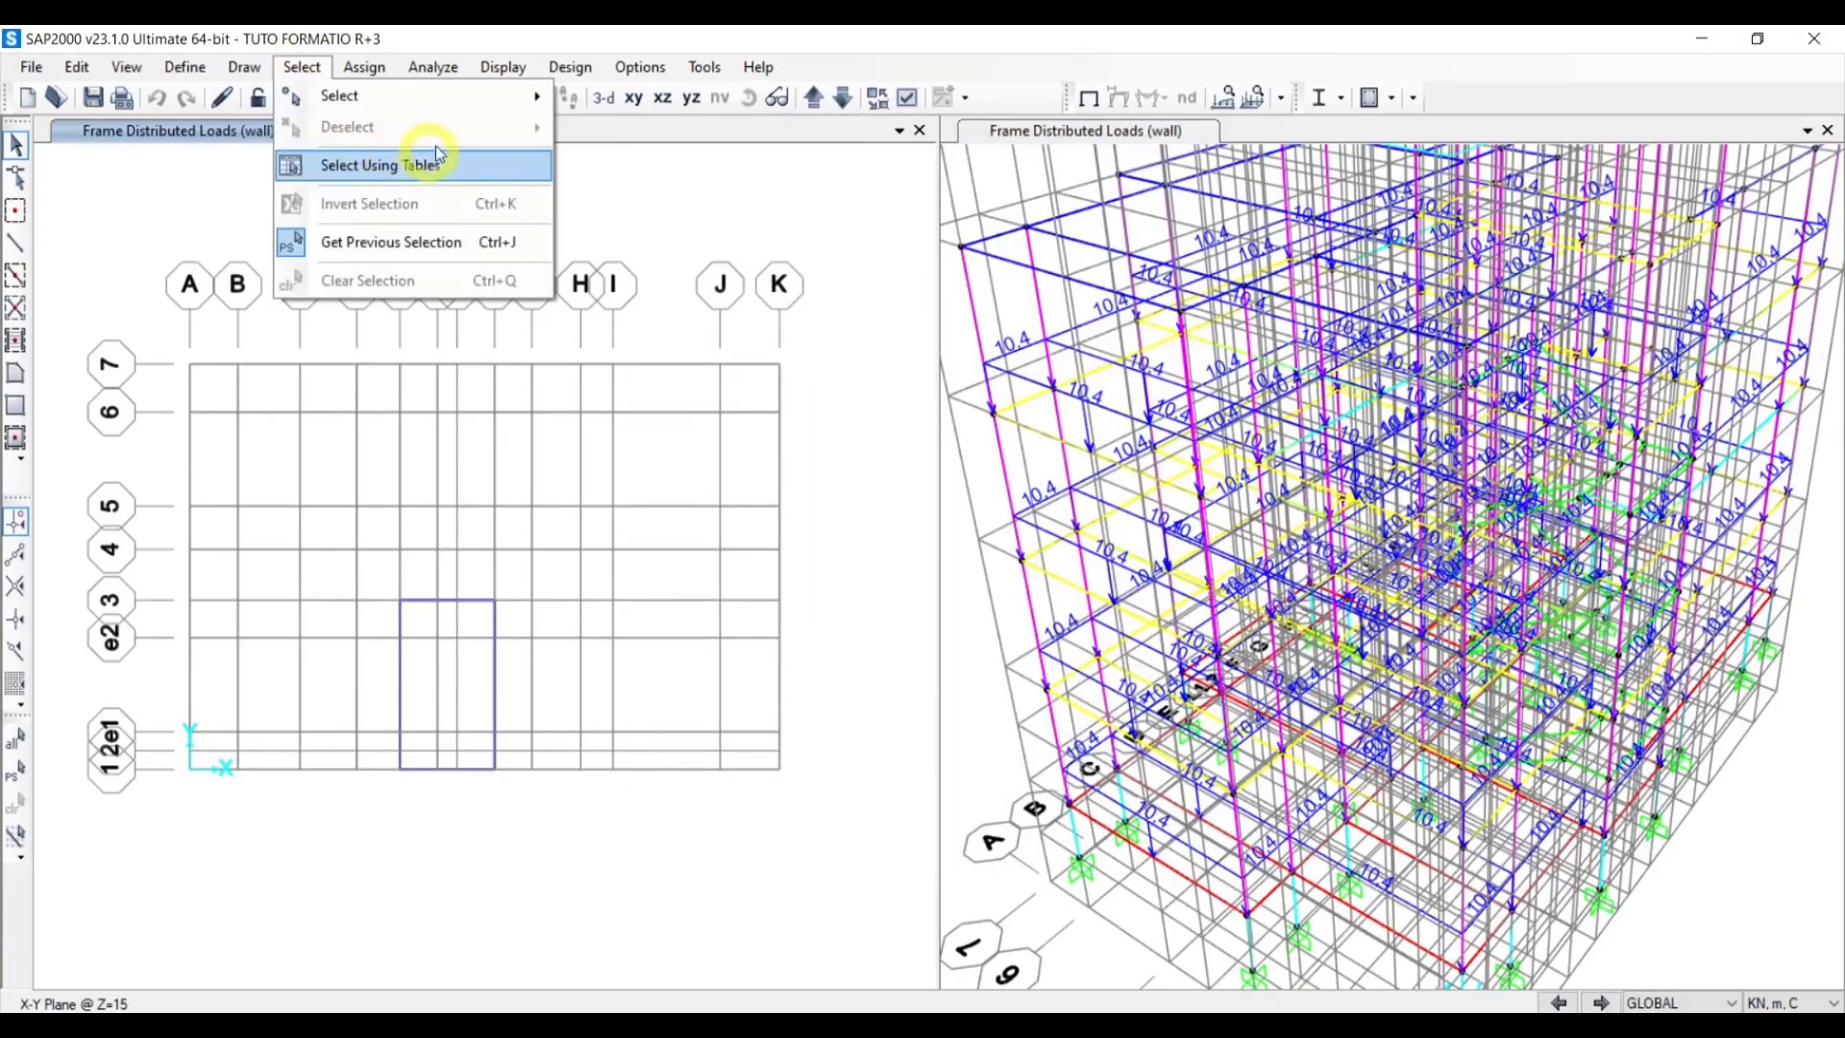
mouse_move(470, 111)
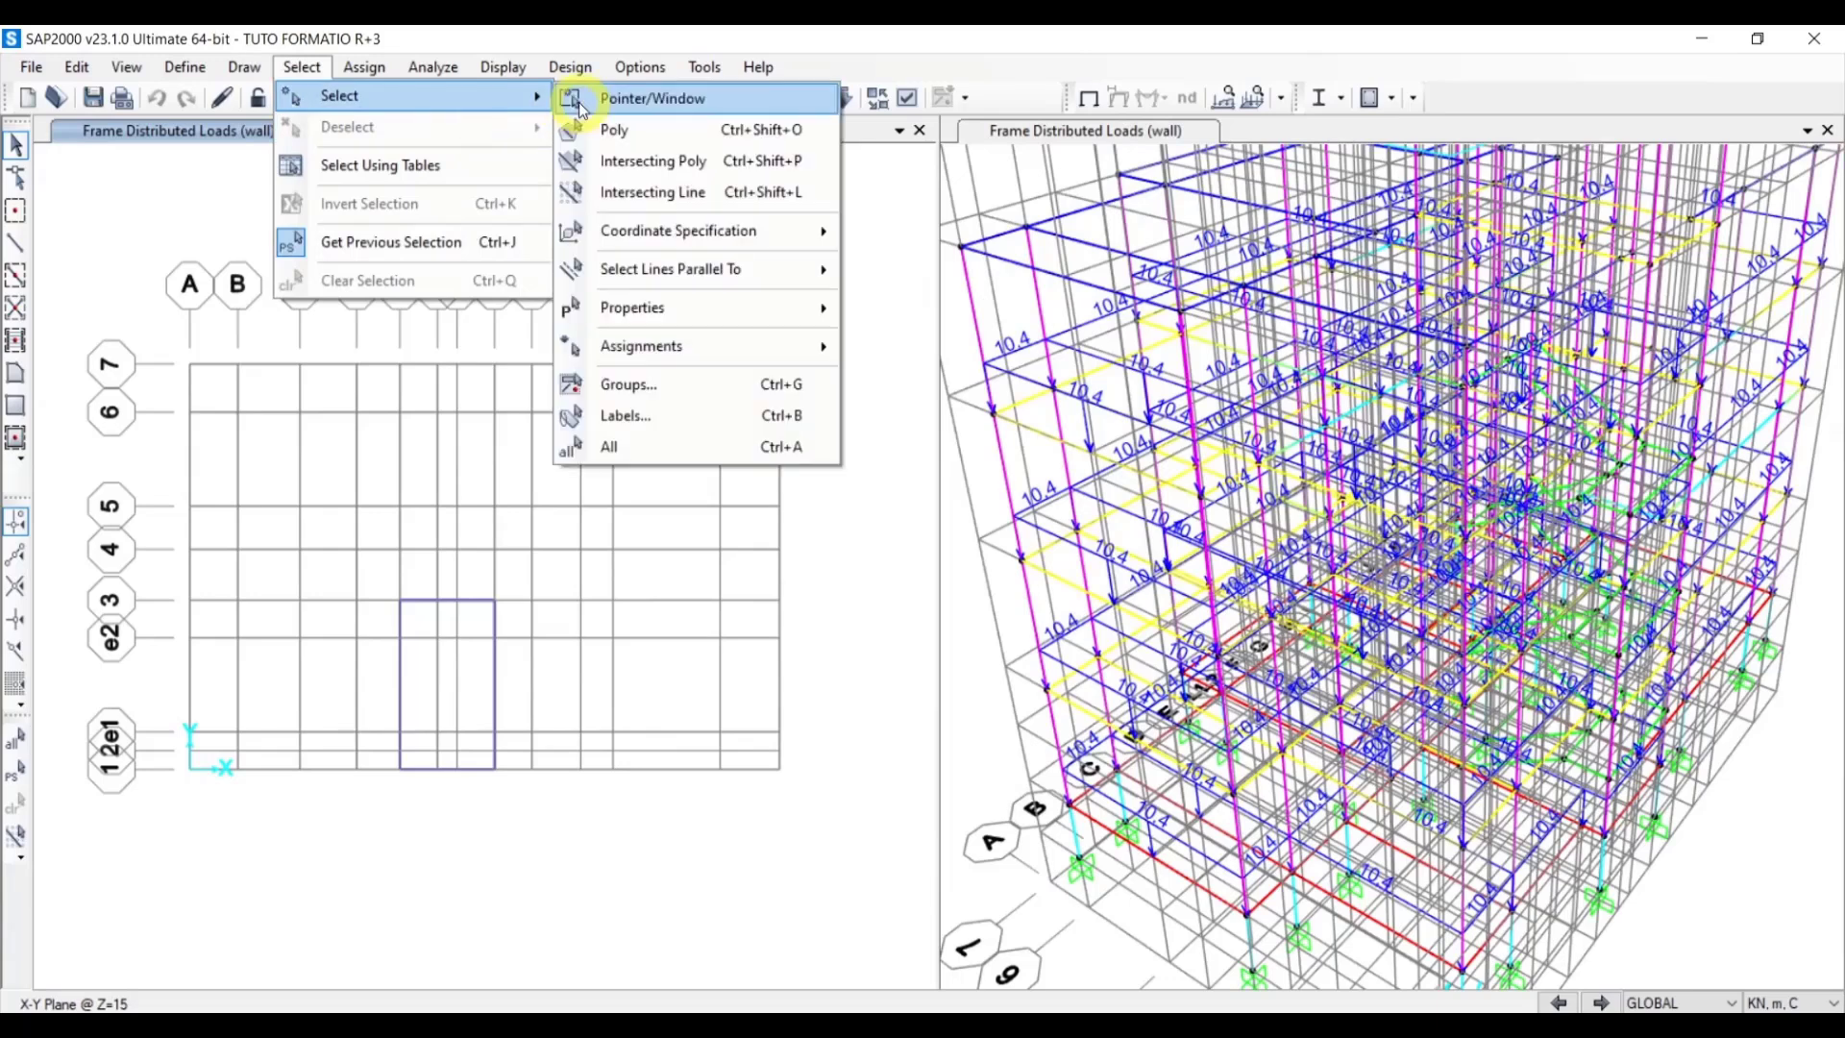
mouse_move(669, 313)
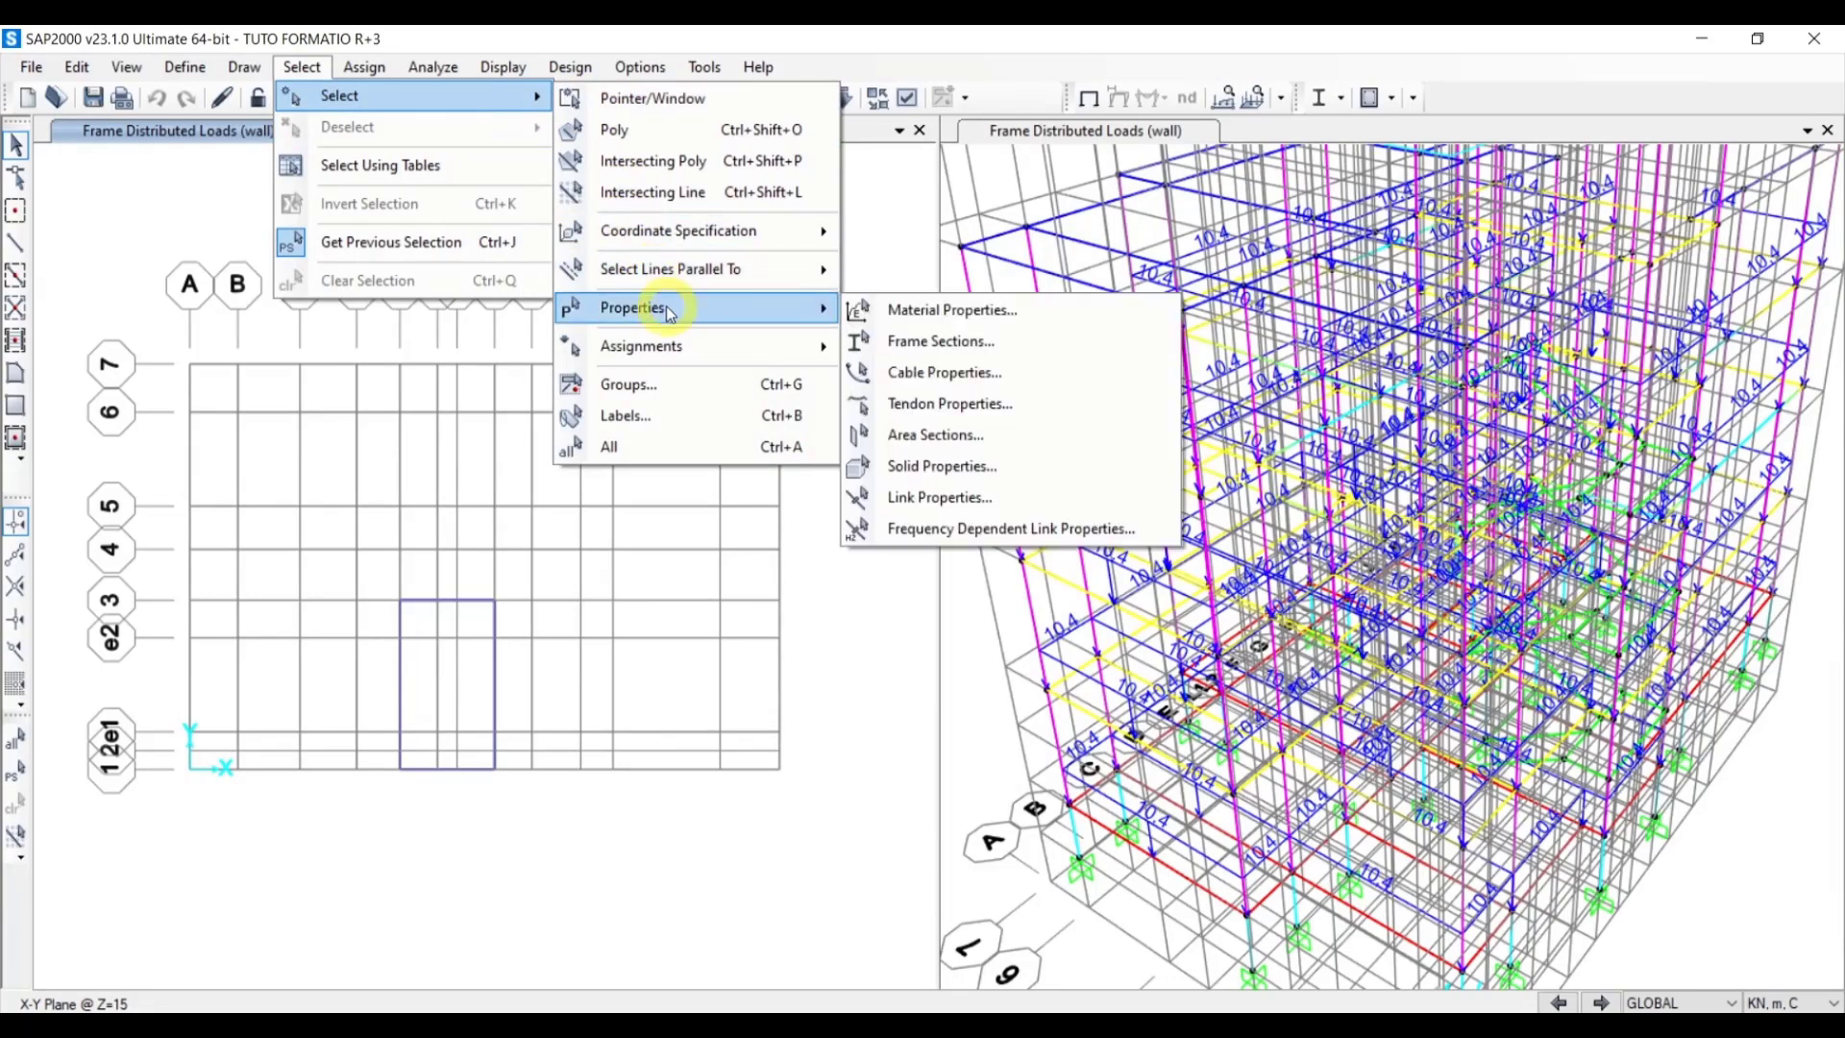
click(948, 437)
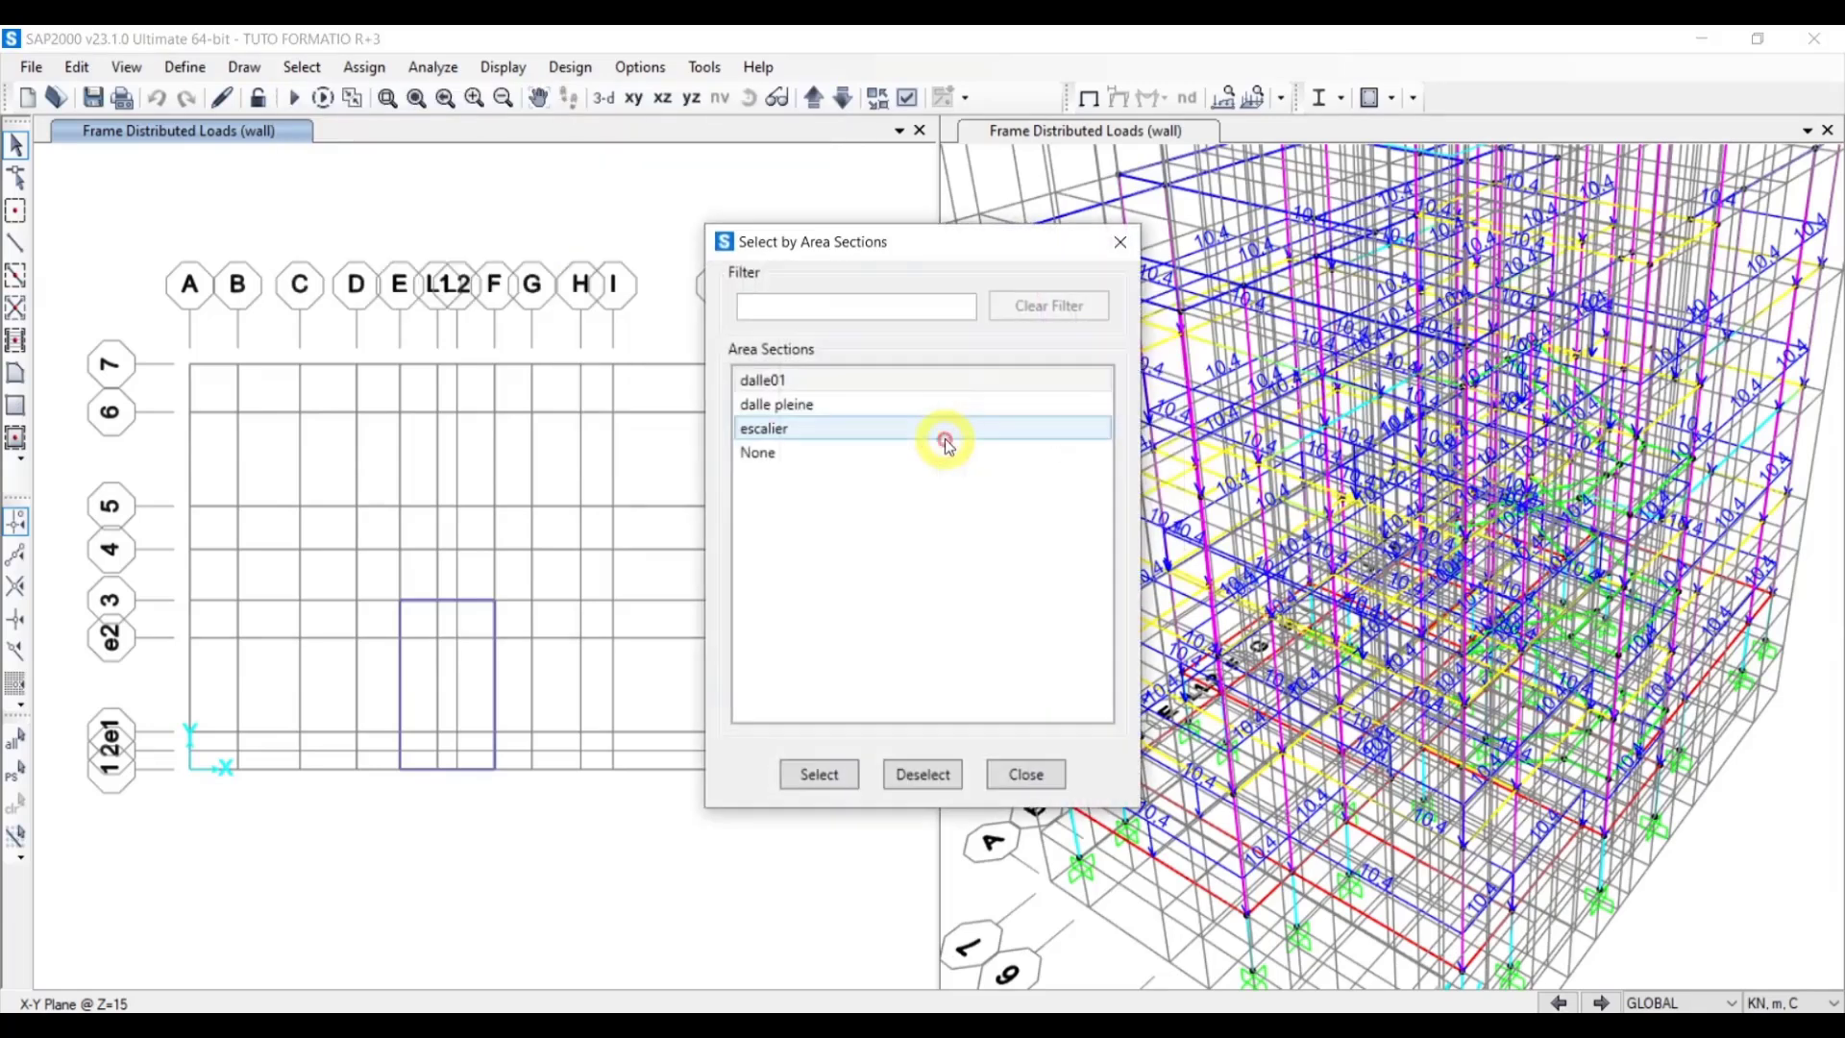
click(805, 381)
click(819, 774)
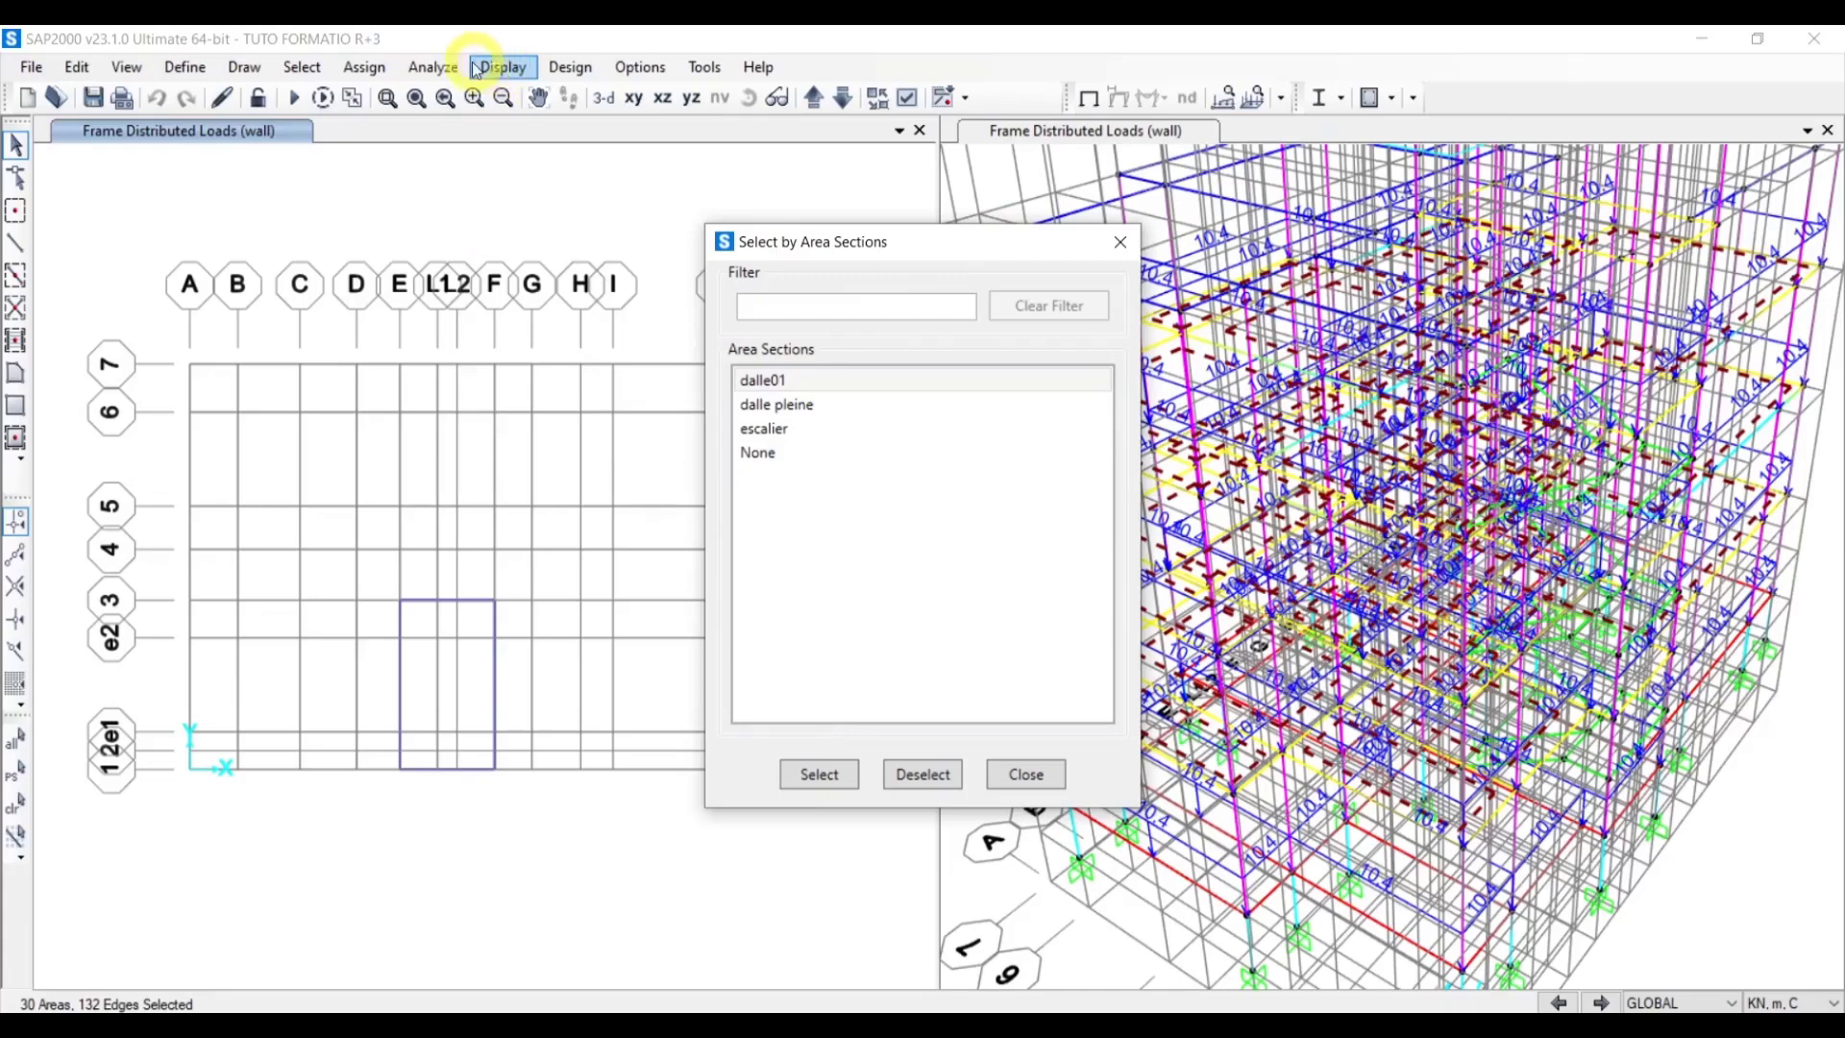
Start a uniform shell load assignment for the selected dalle01 slabs, with plancher as the load pattern
click(367, 69)
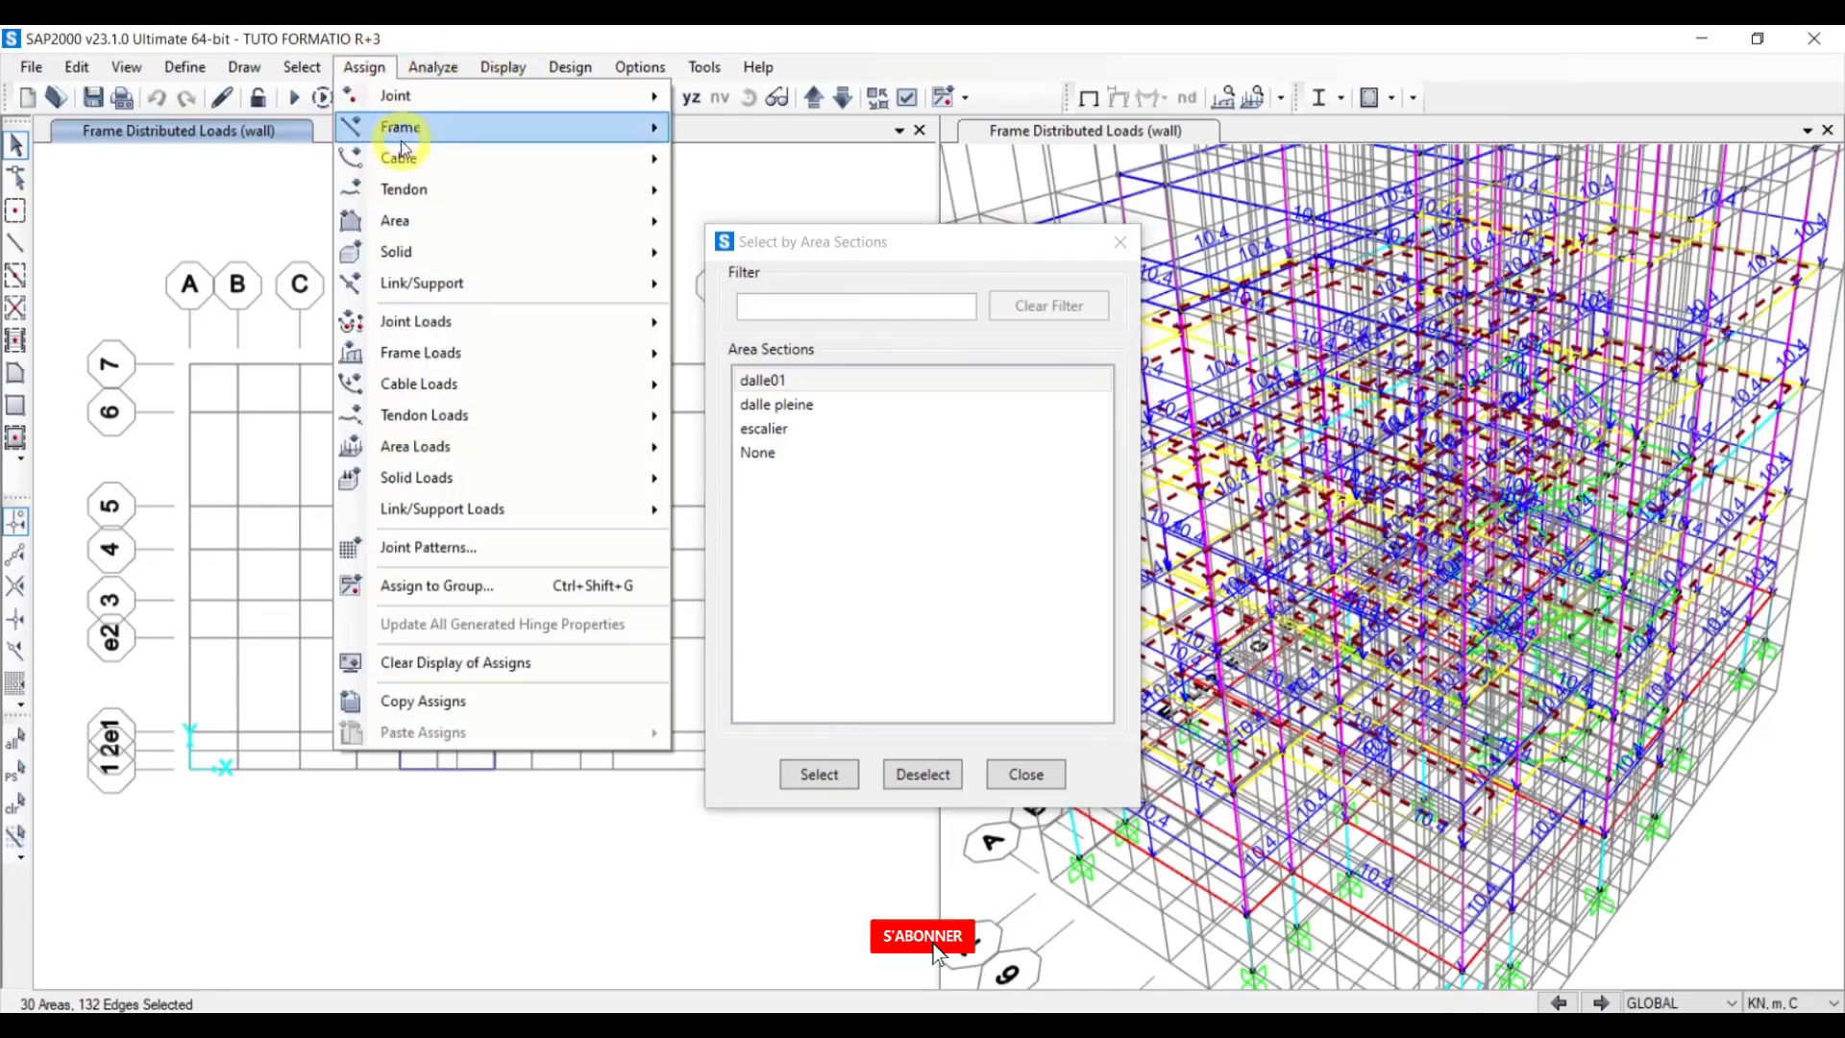
mouse_move(474, 447)
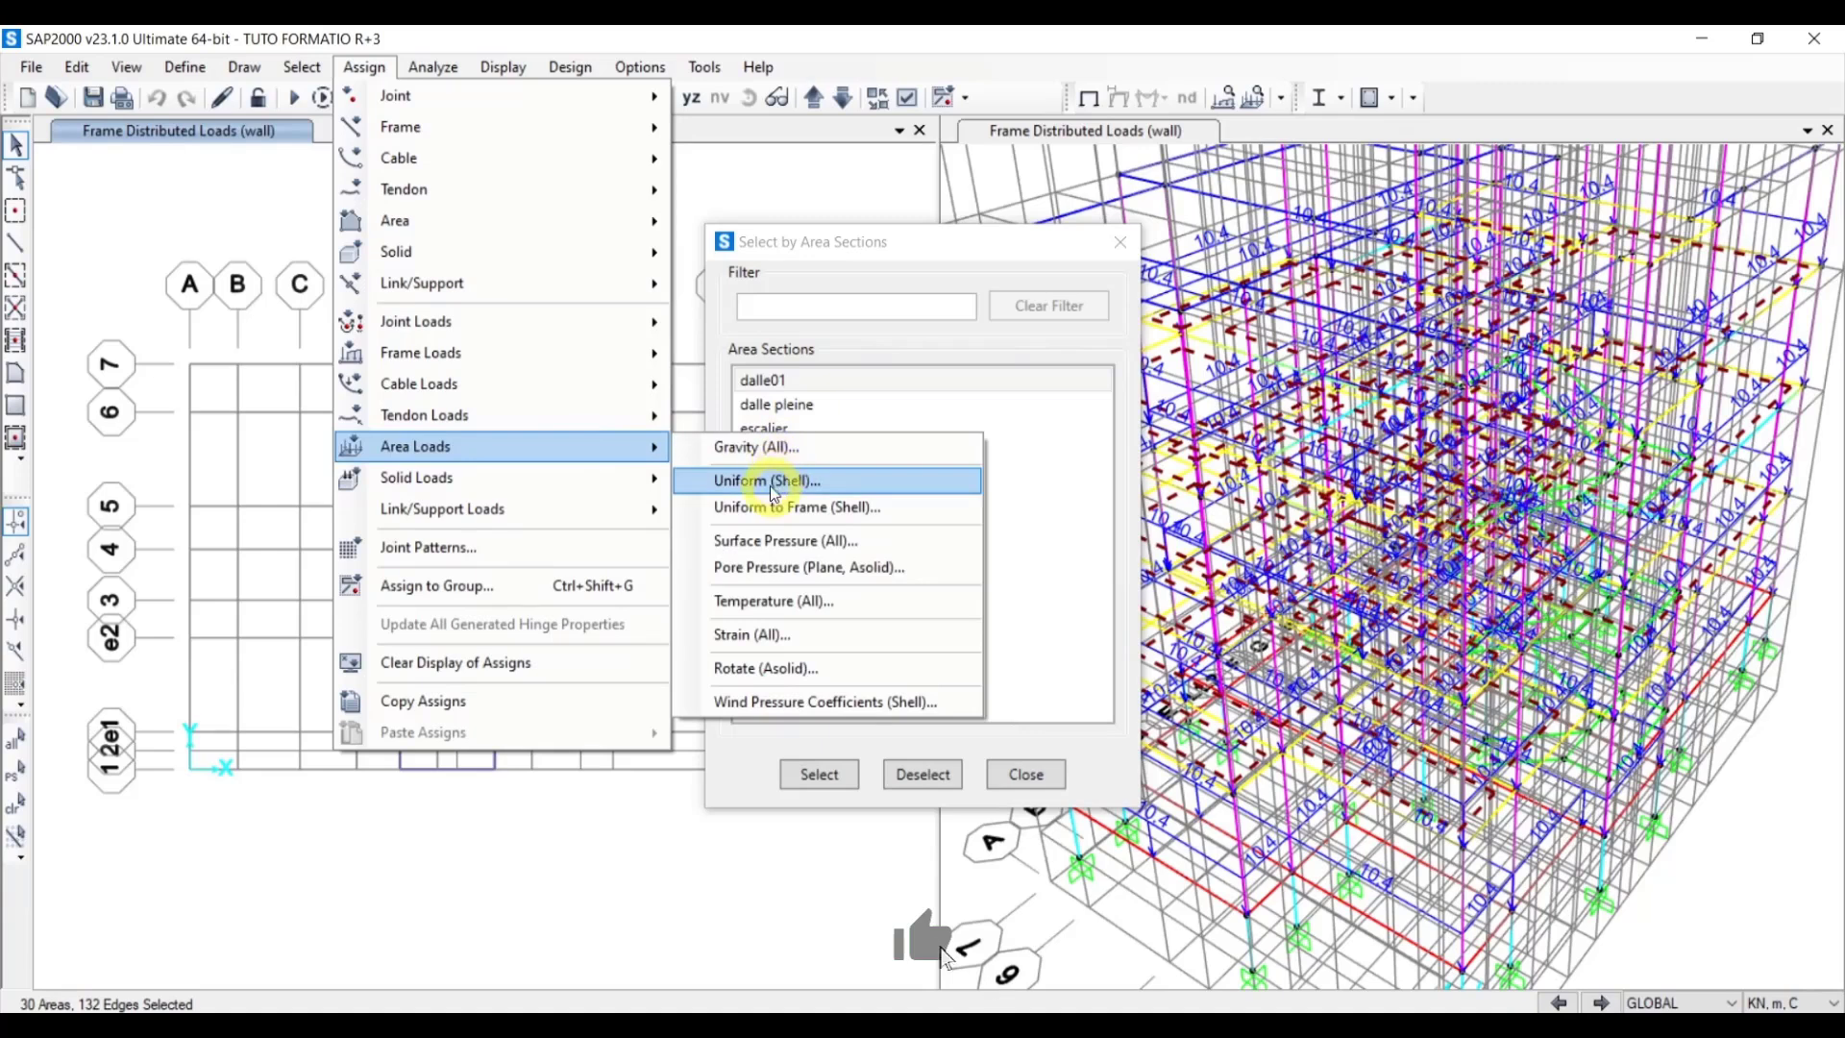
click(773, 489)
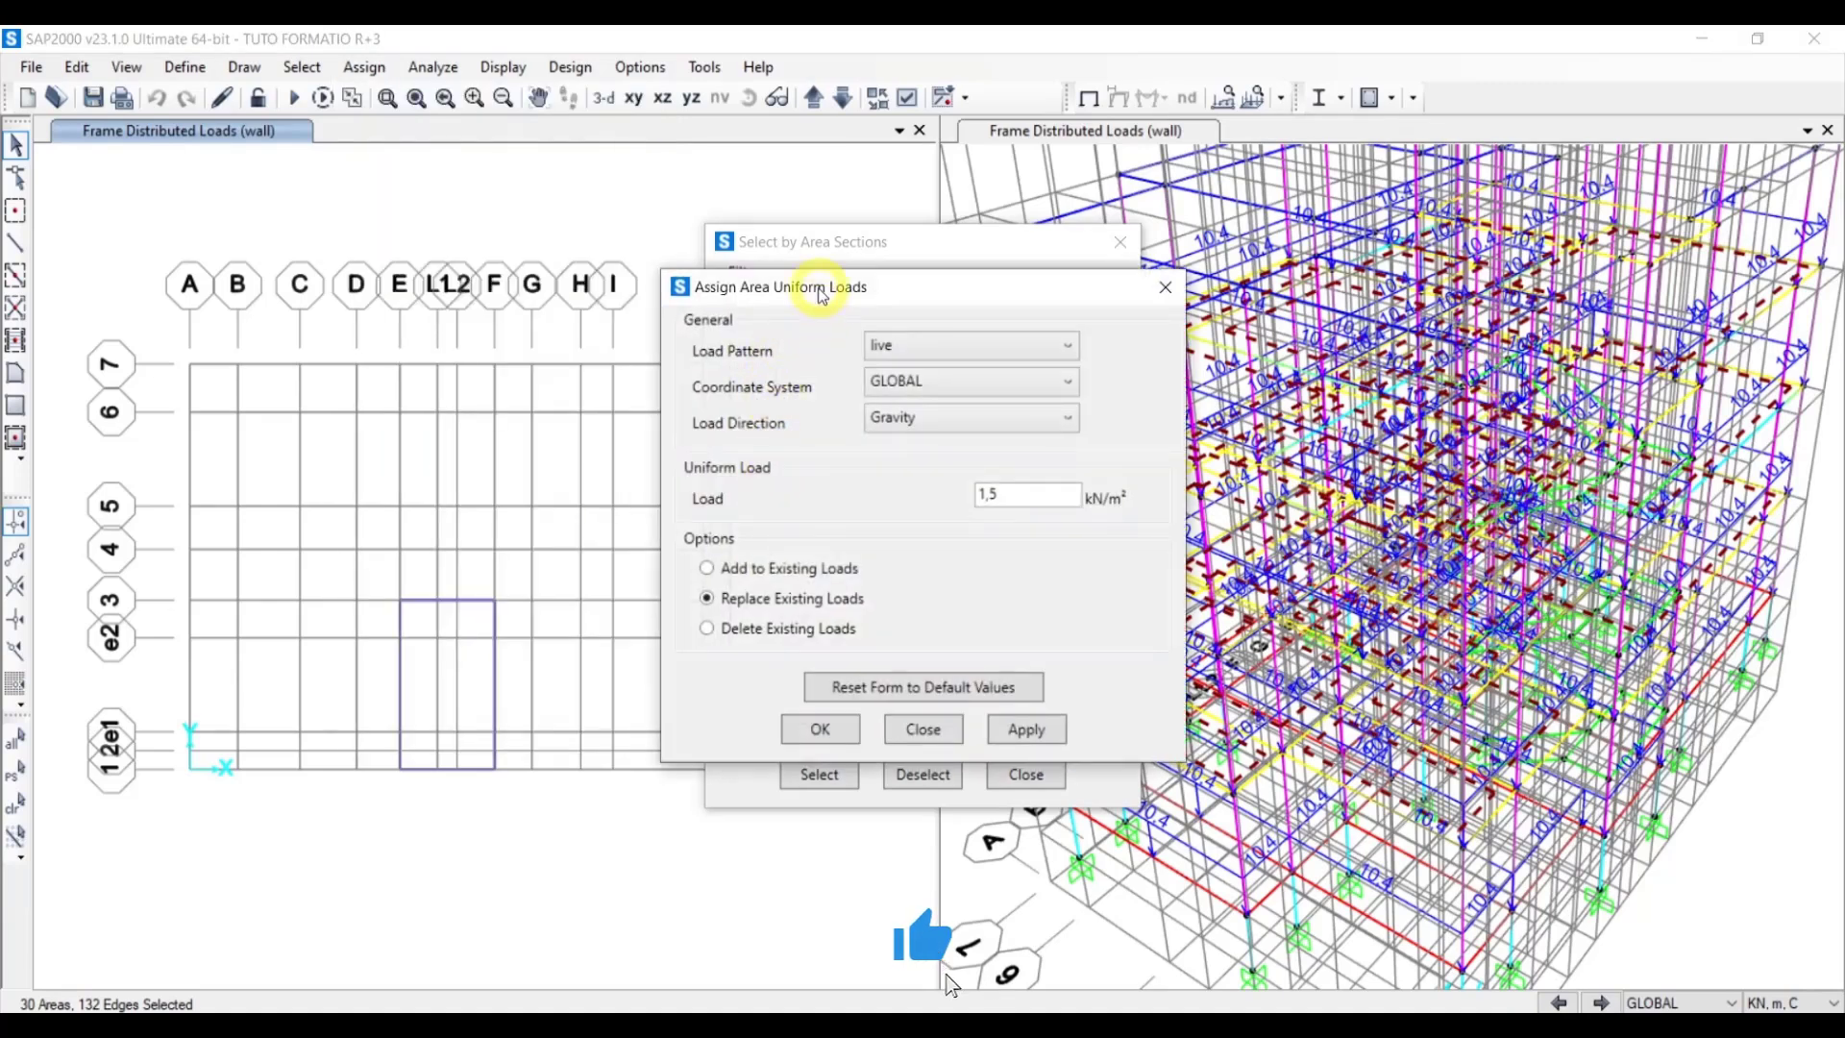
drag(820, 294, 791, 258)
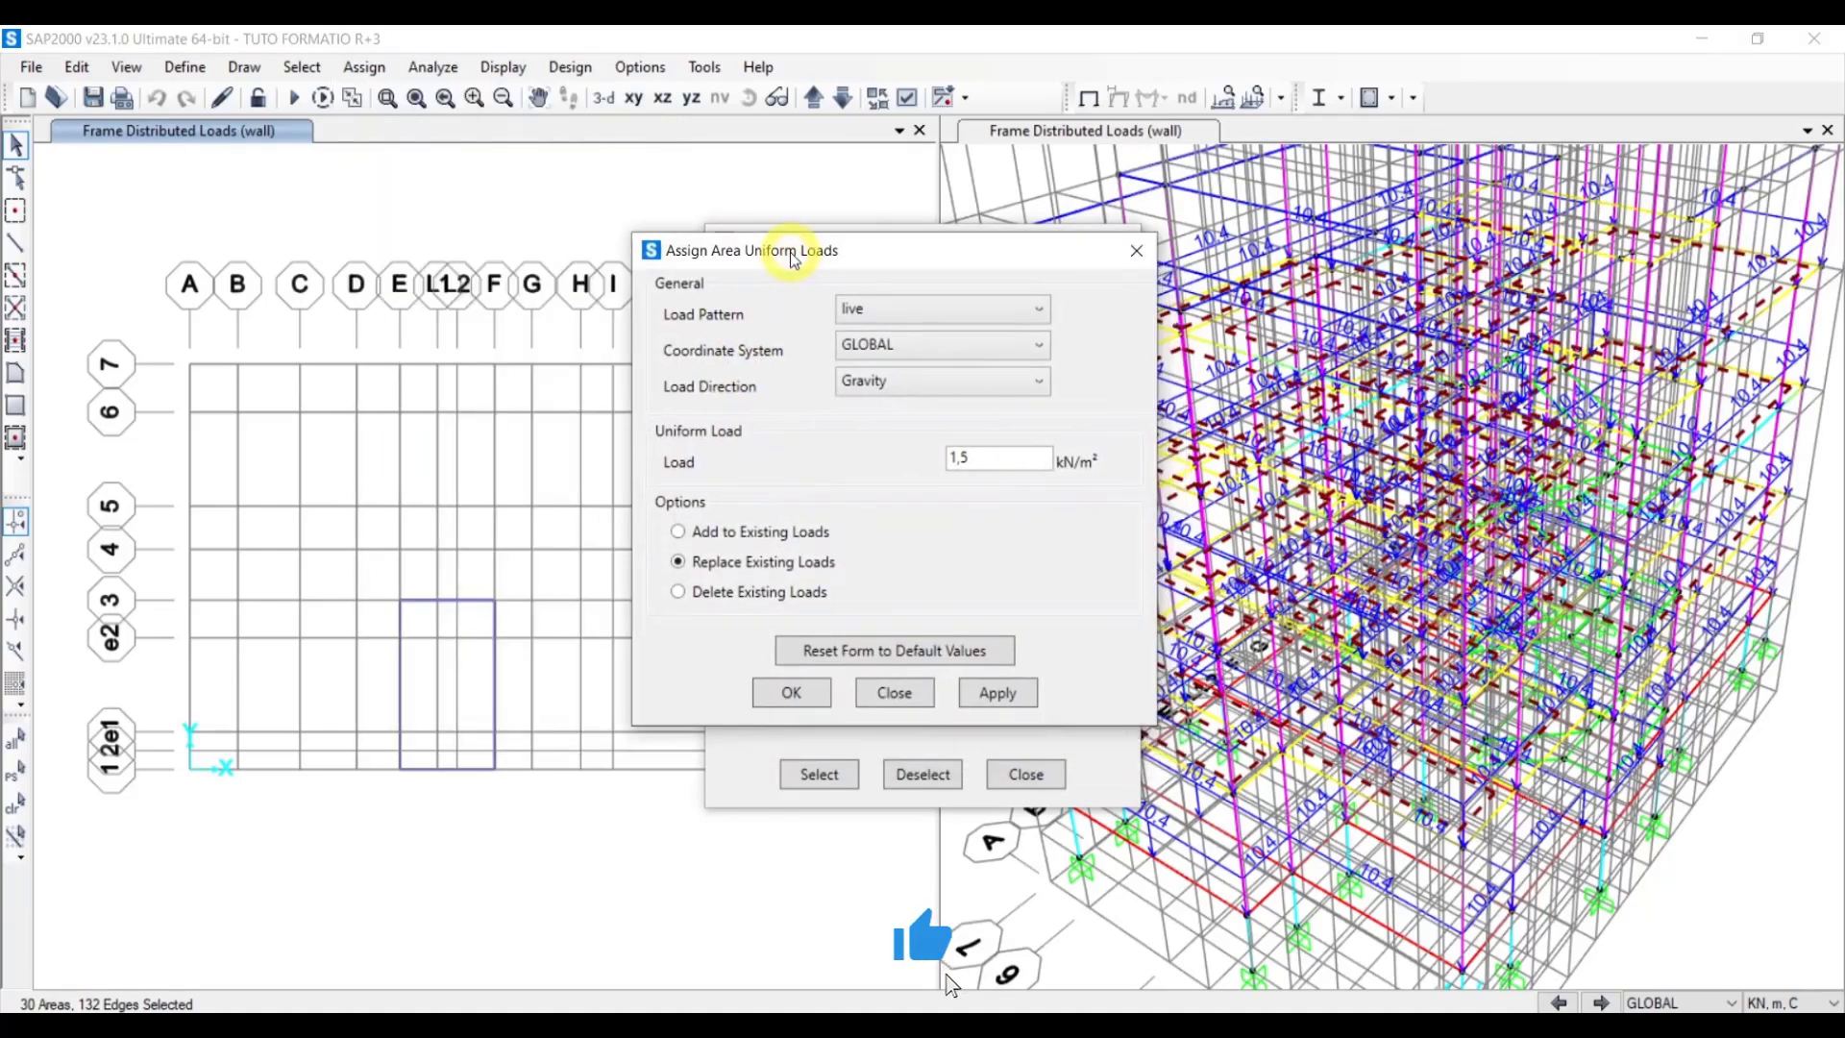
click(907, 313)
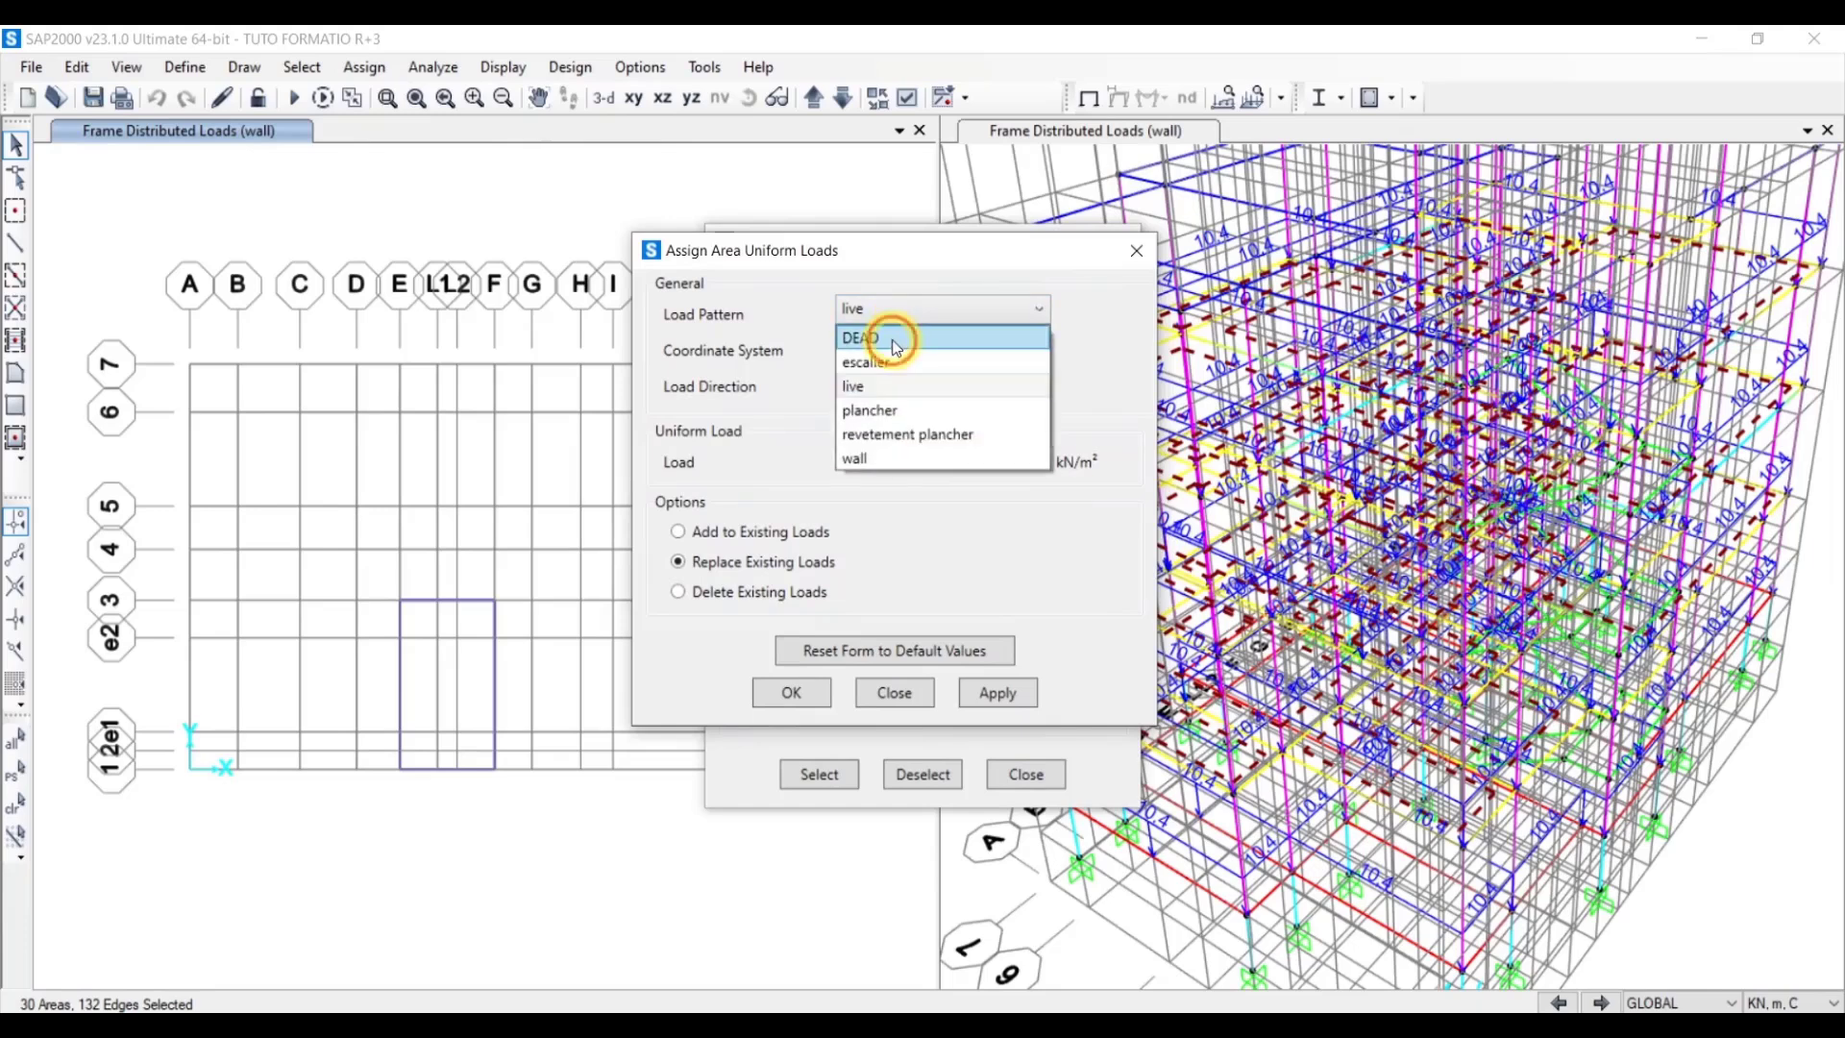
click(898, 331)
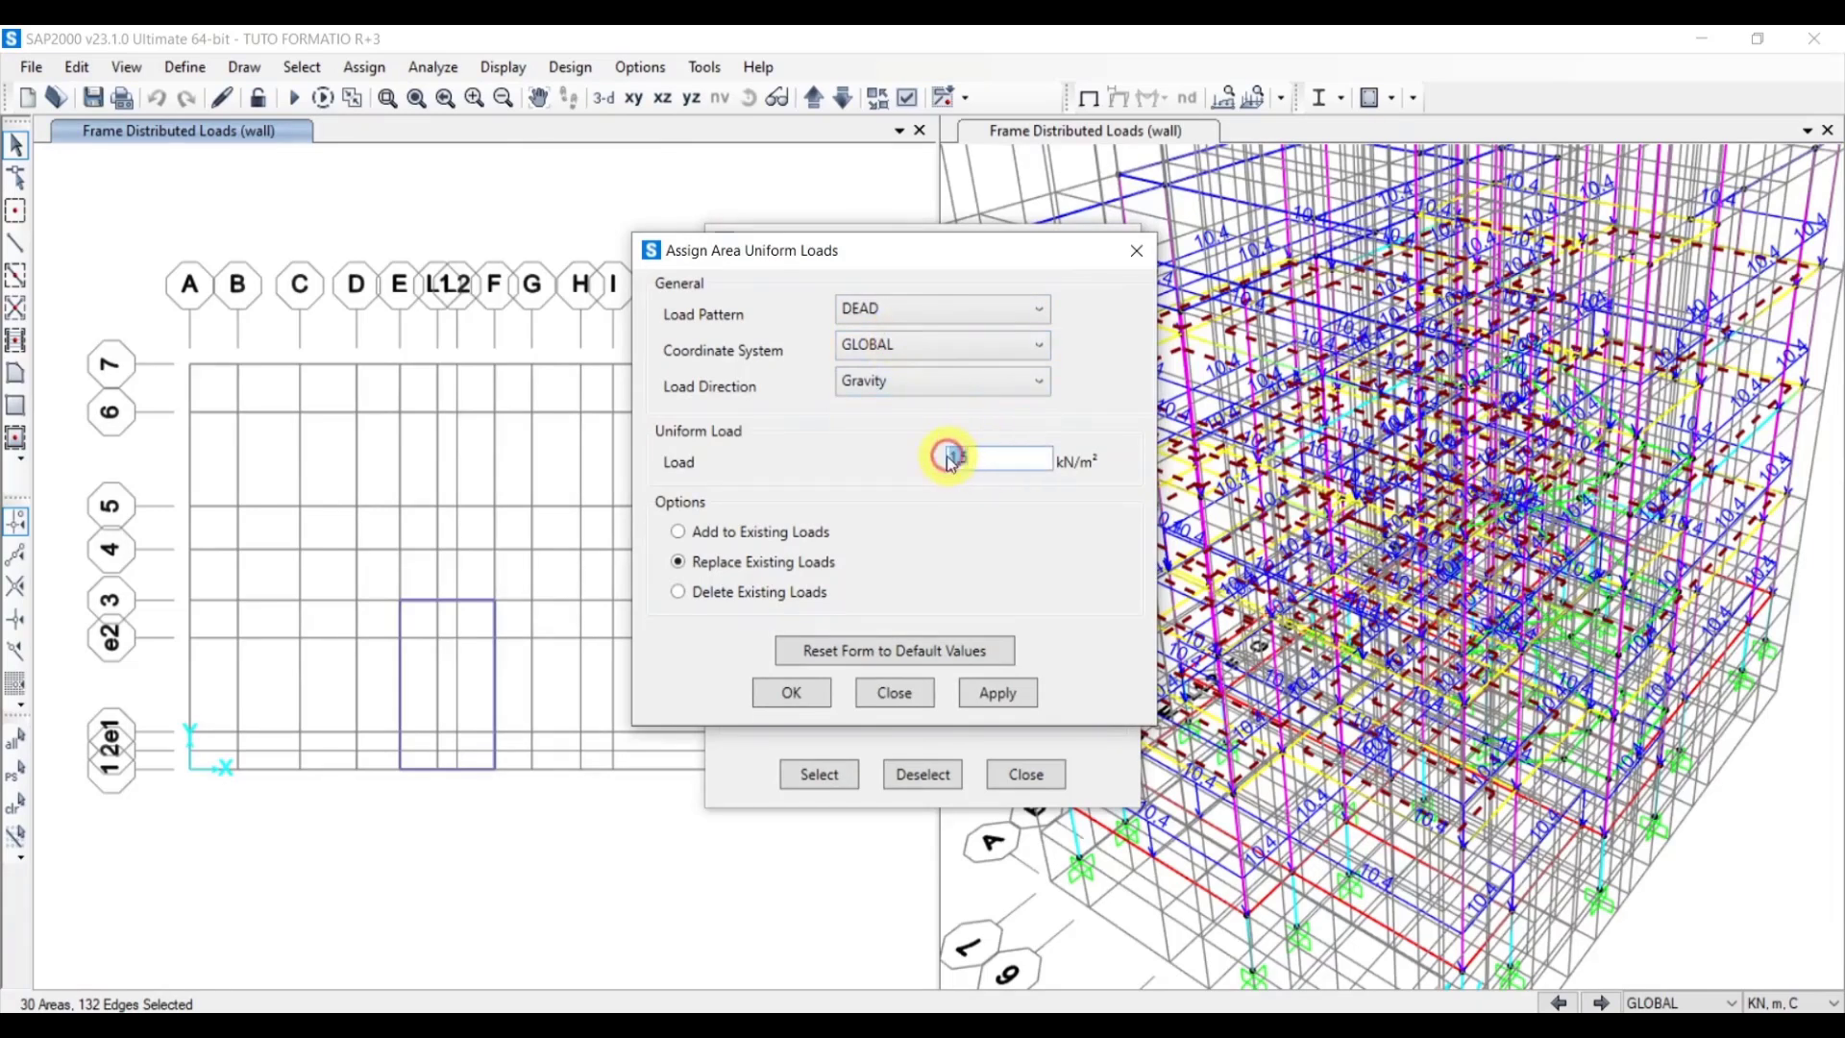
click(980, 311)
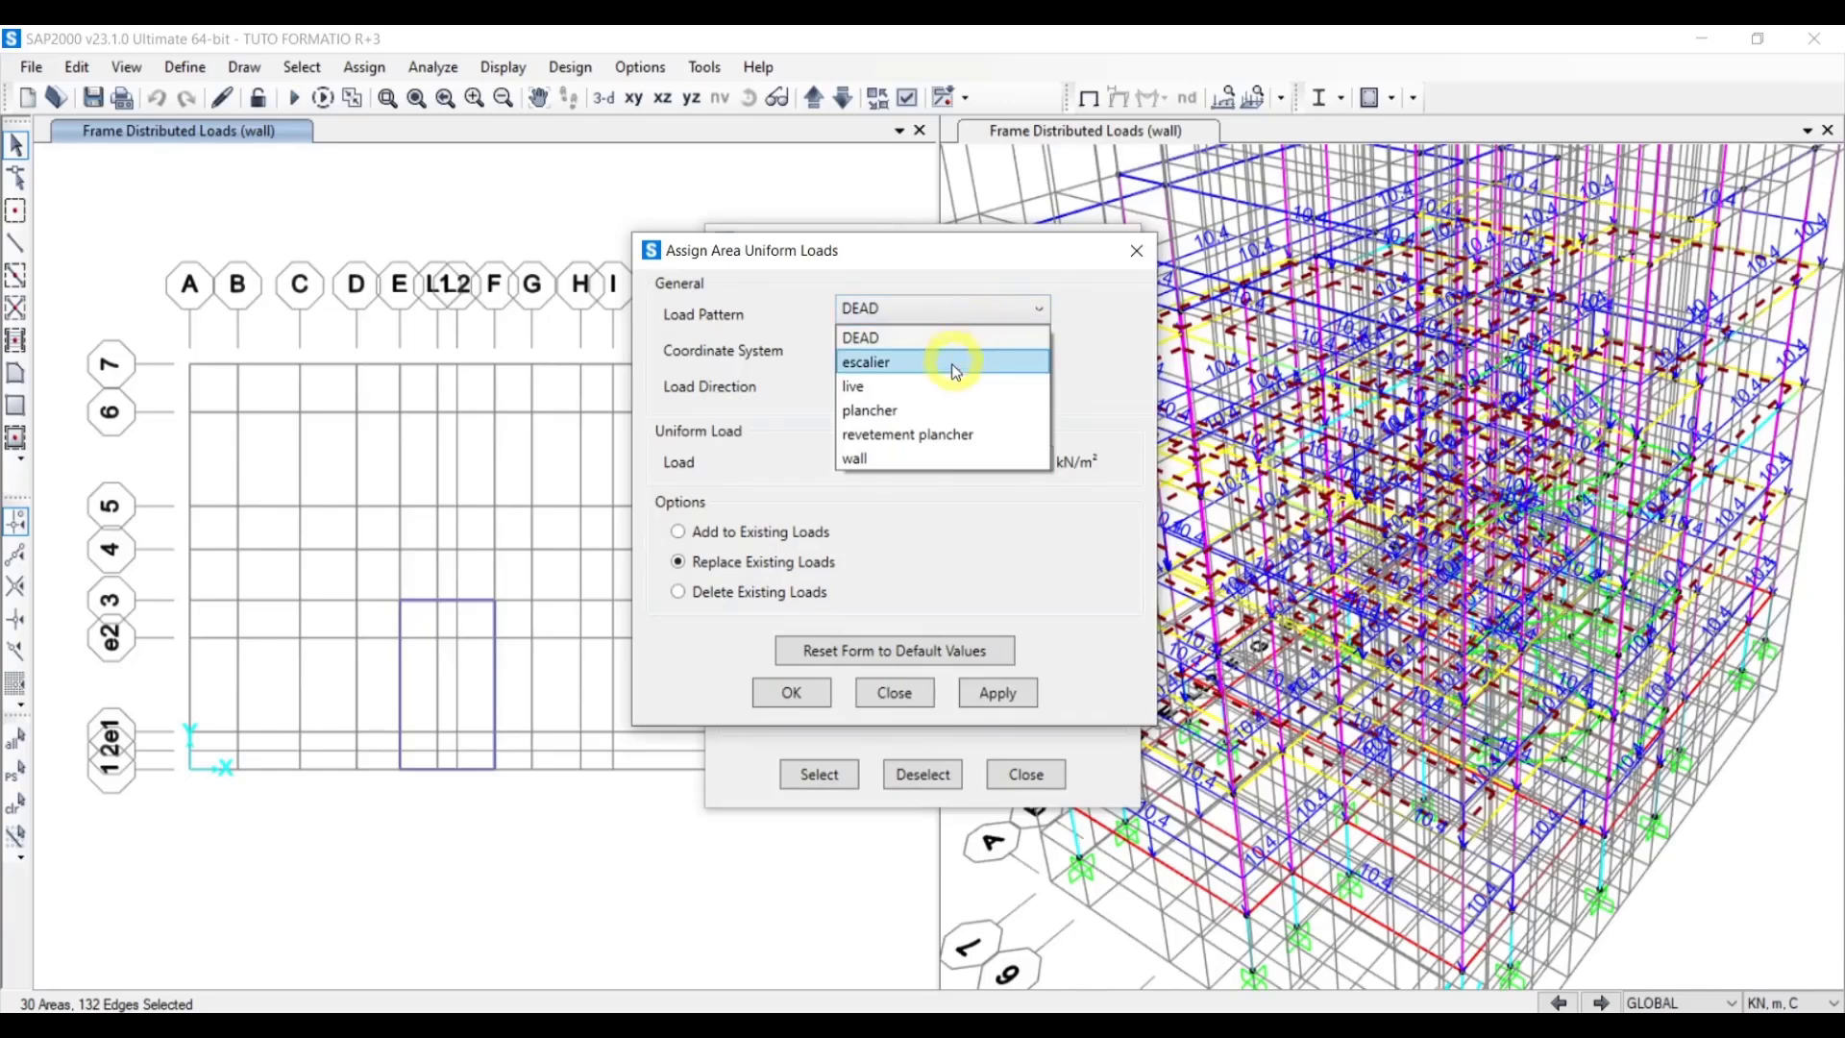
click(906, 410)
drag(984, 459, 951, 459)
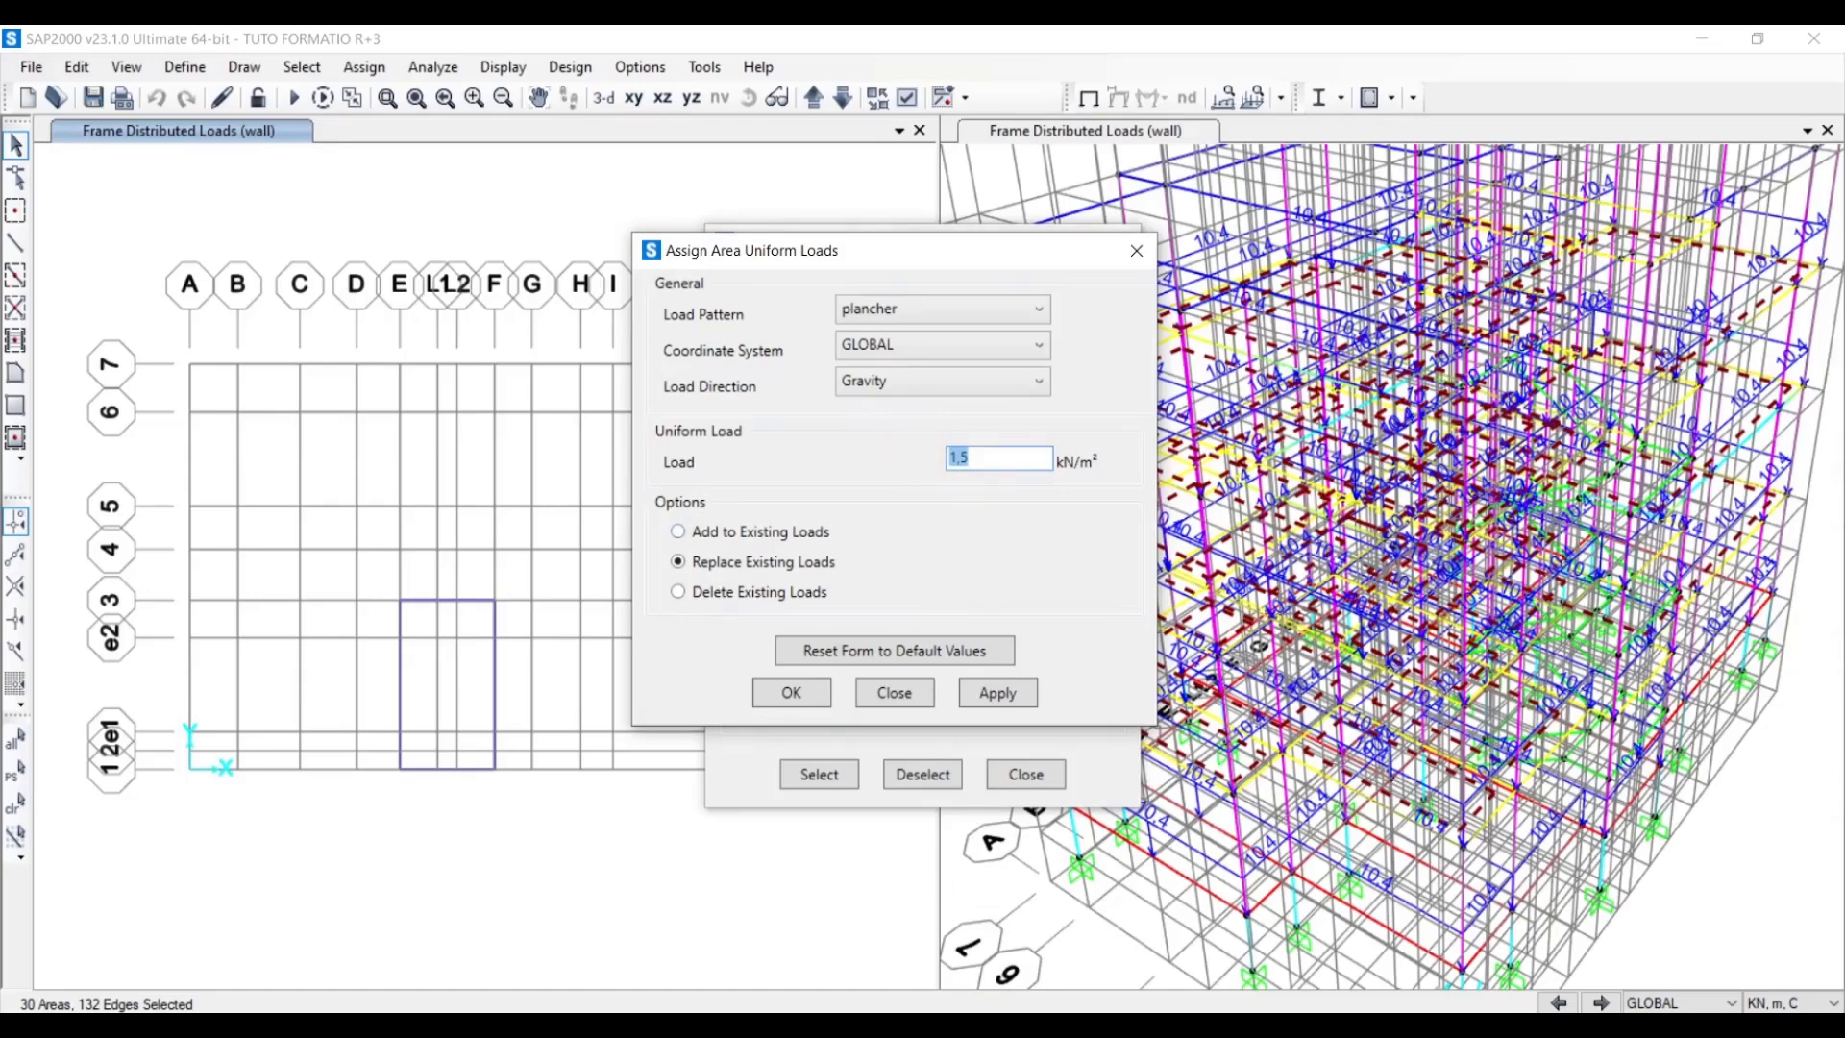
Switch to the calculator and add up the floor layer weights from Descente des Charges.pdf as 0,4 × 2 + 0,38 + 2,8
key(alt+Tab)
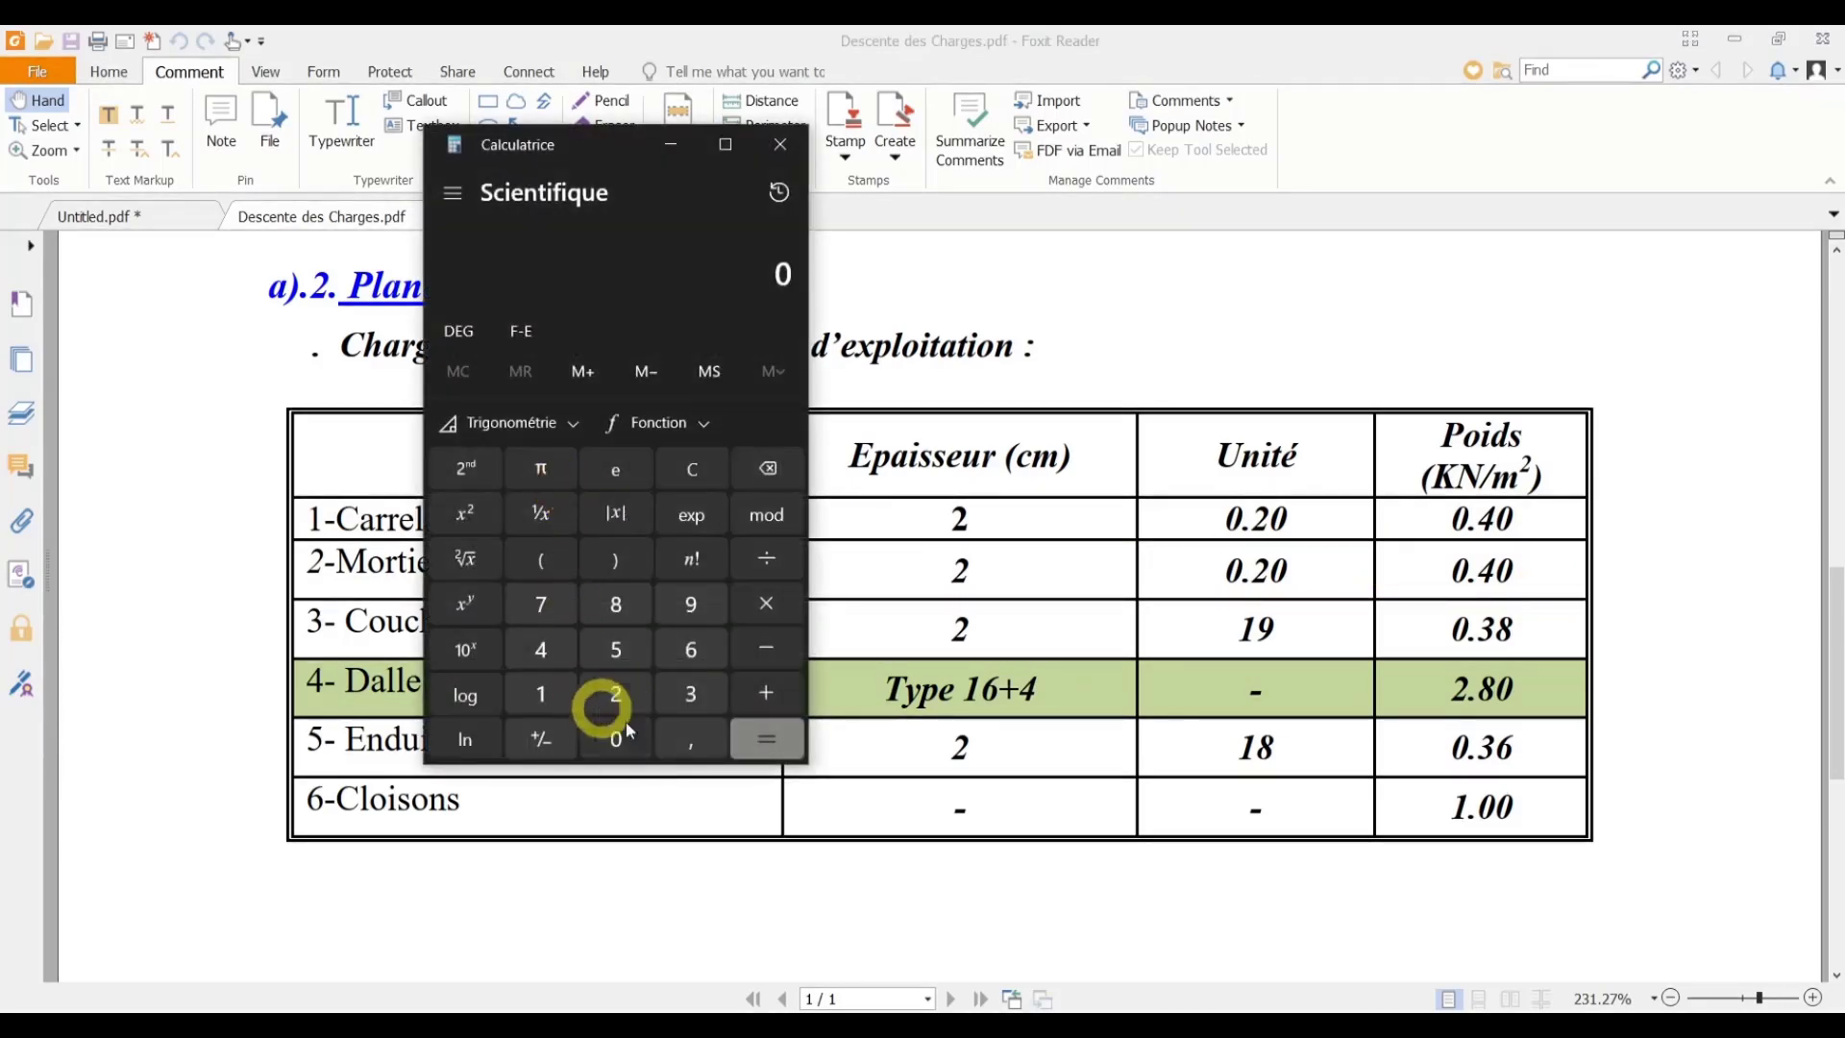
click(619, 754)
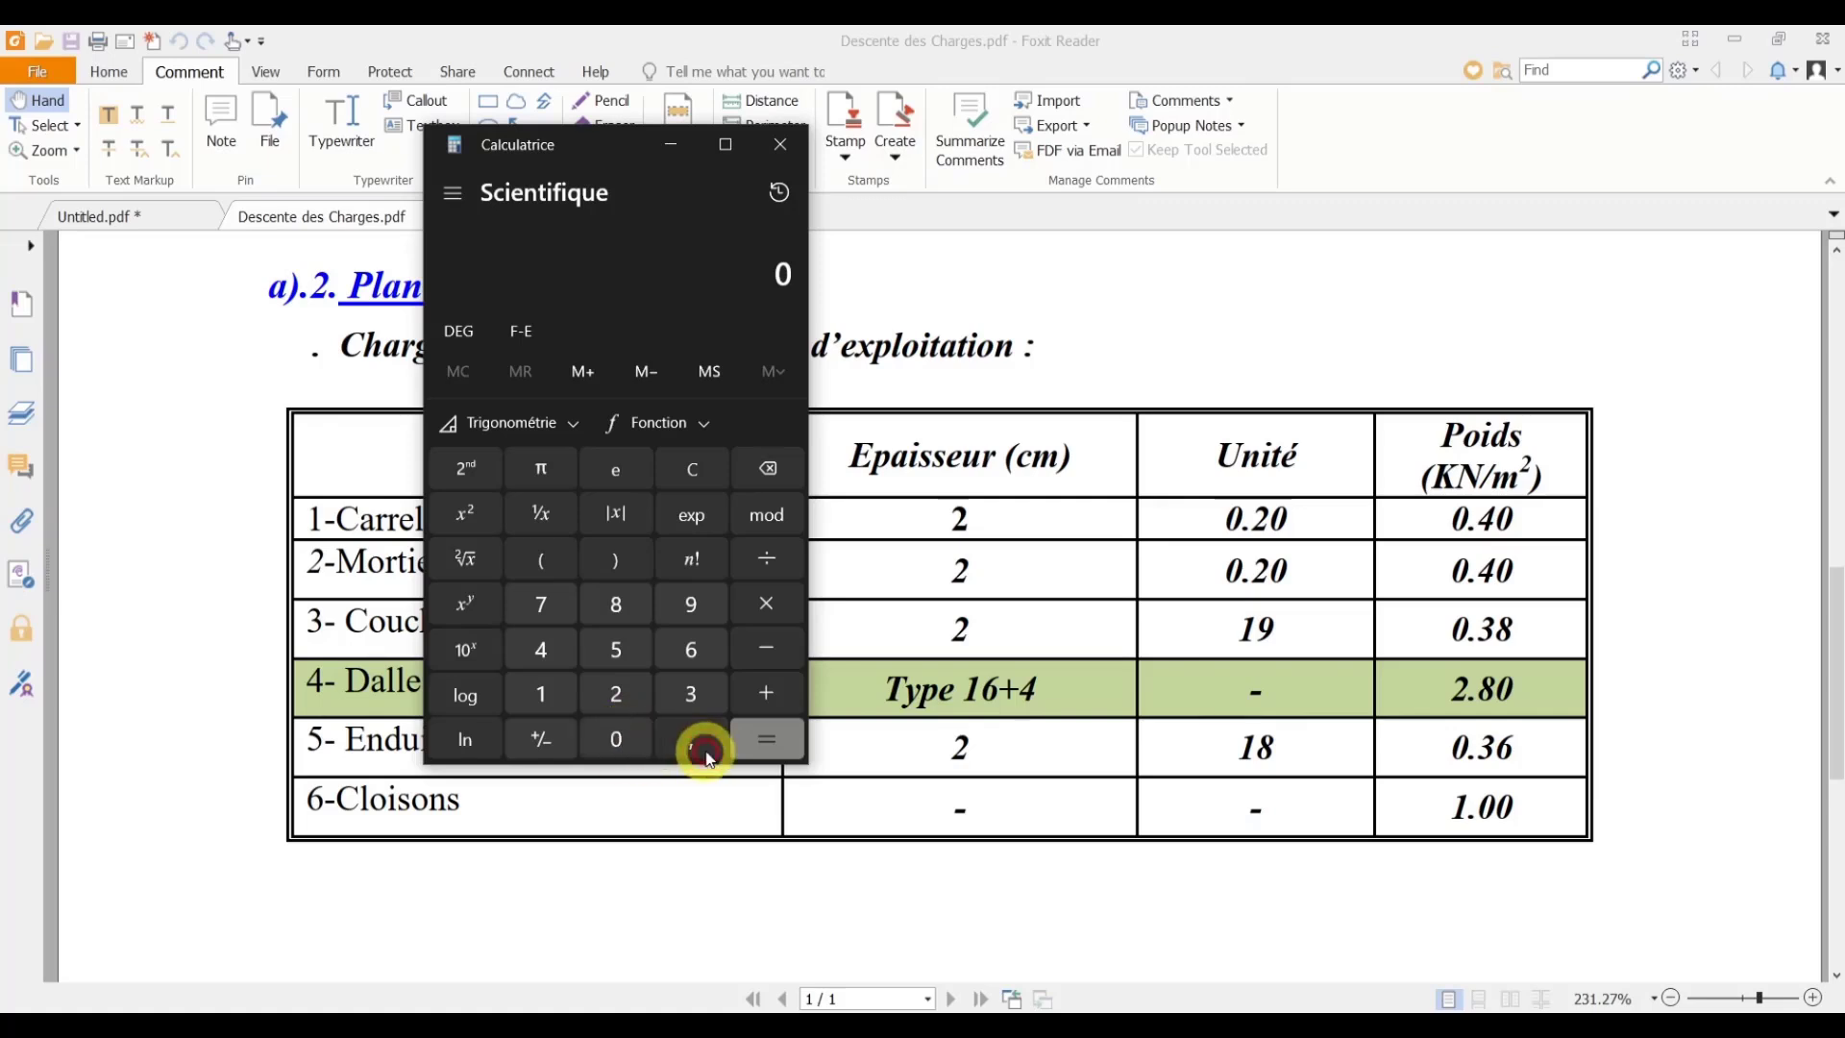
click(694, 742)
click(567, 665)
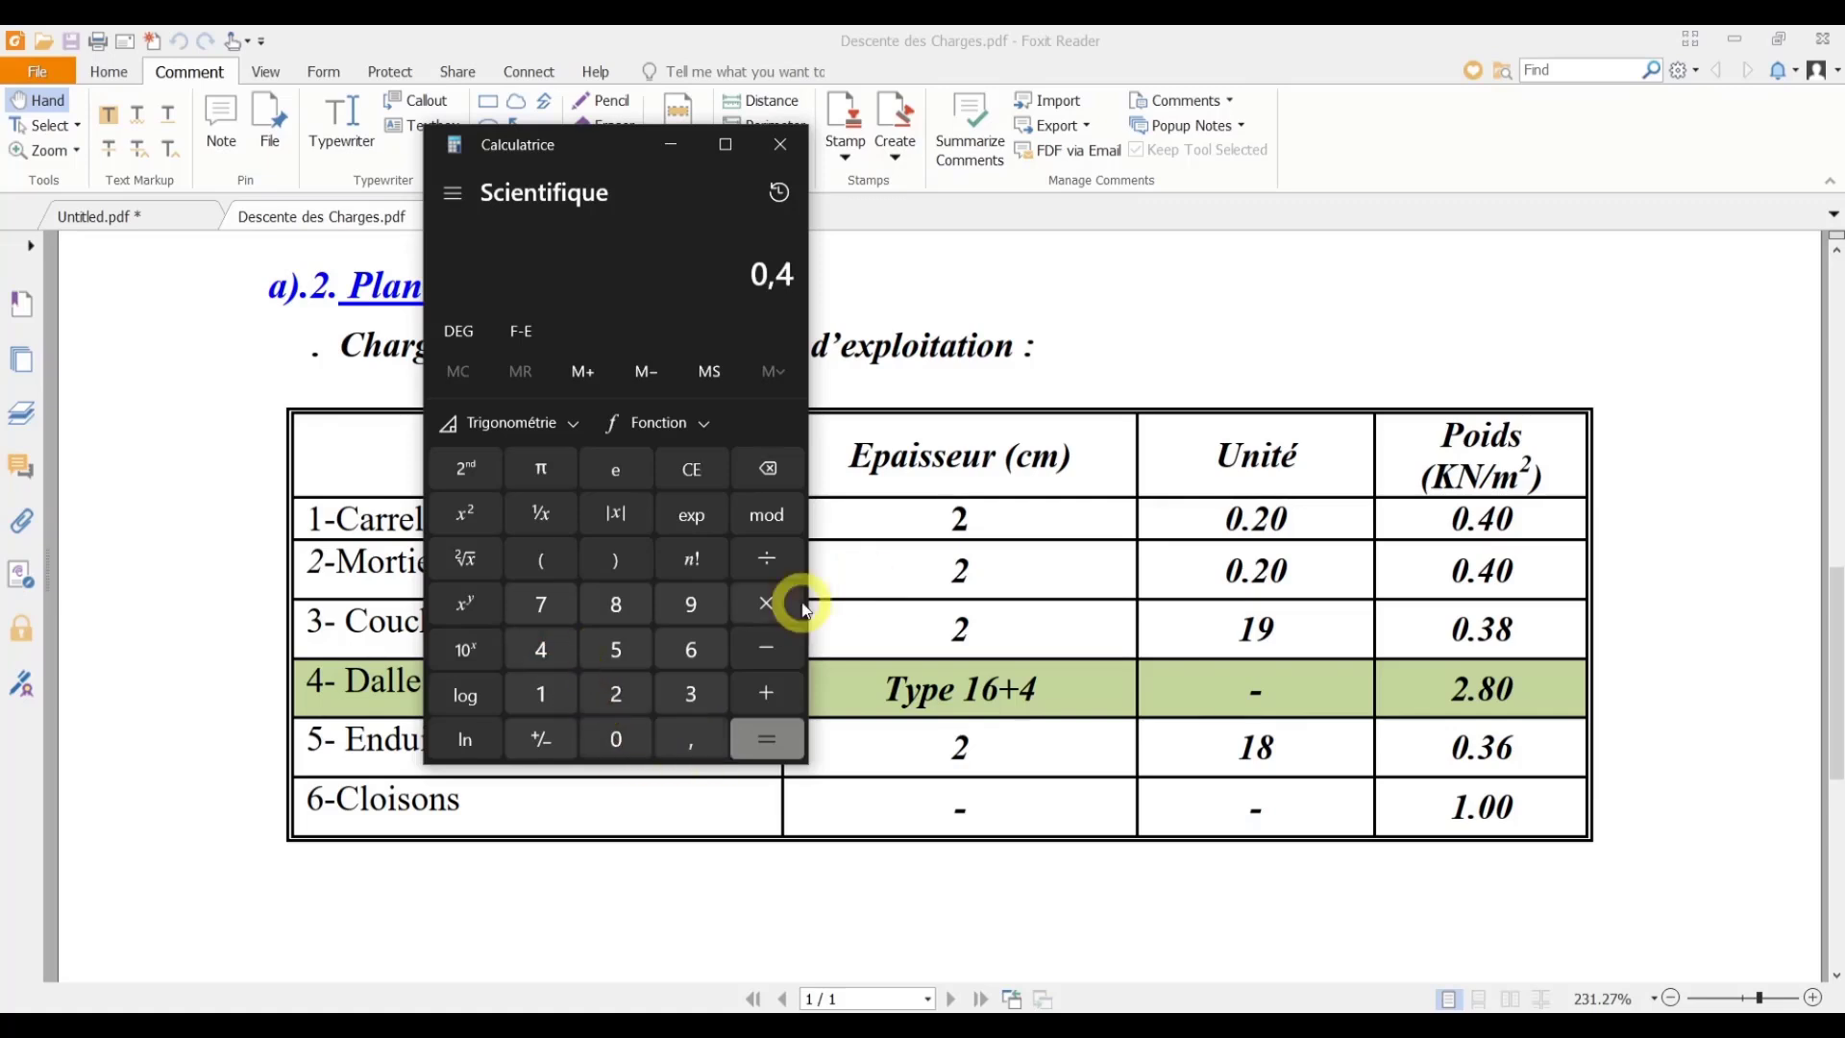
click(774, 604)
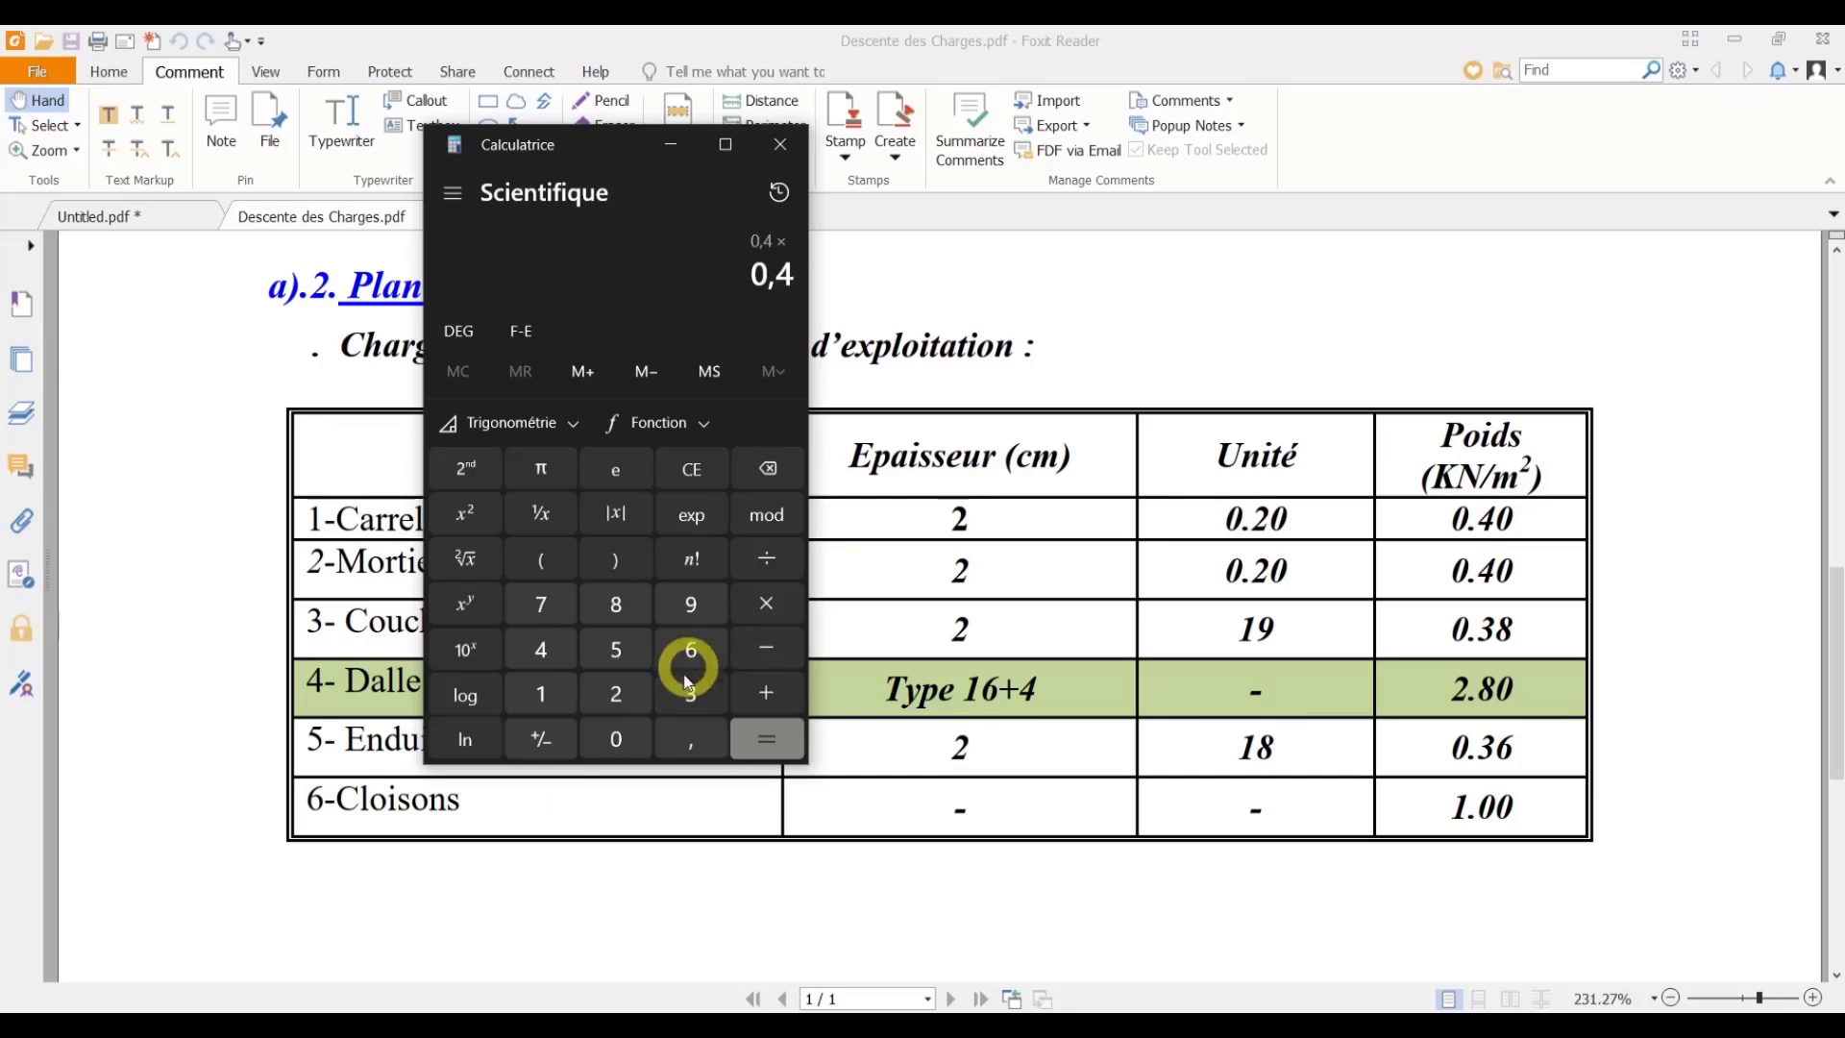
click(630, 694)
click(778, 694)
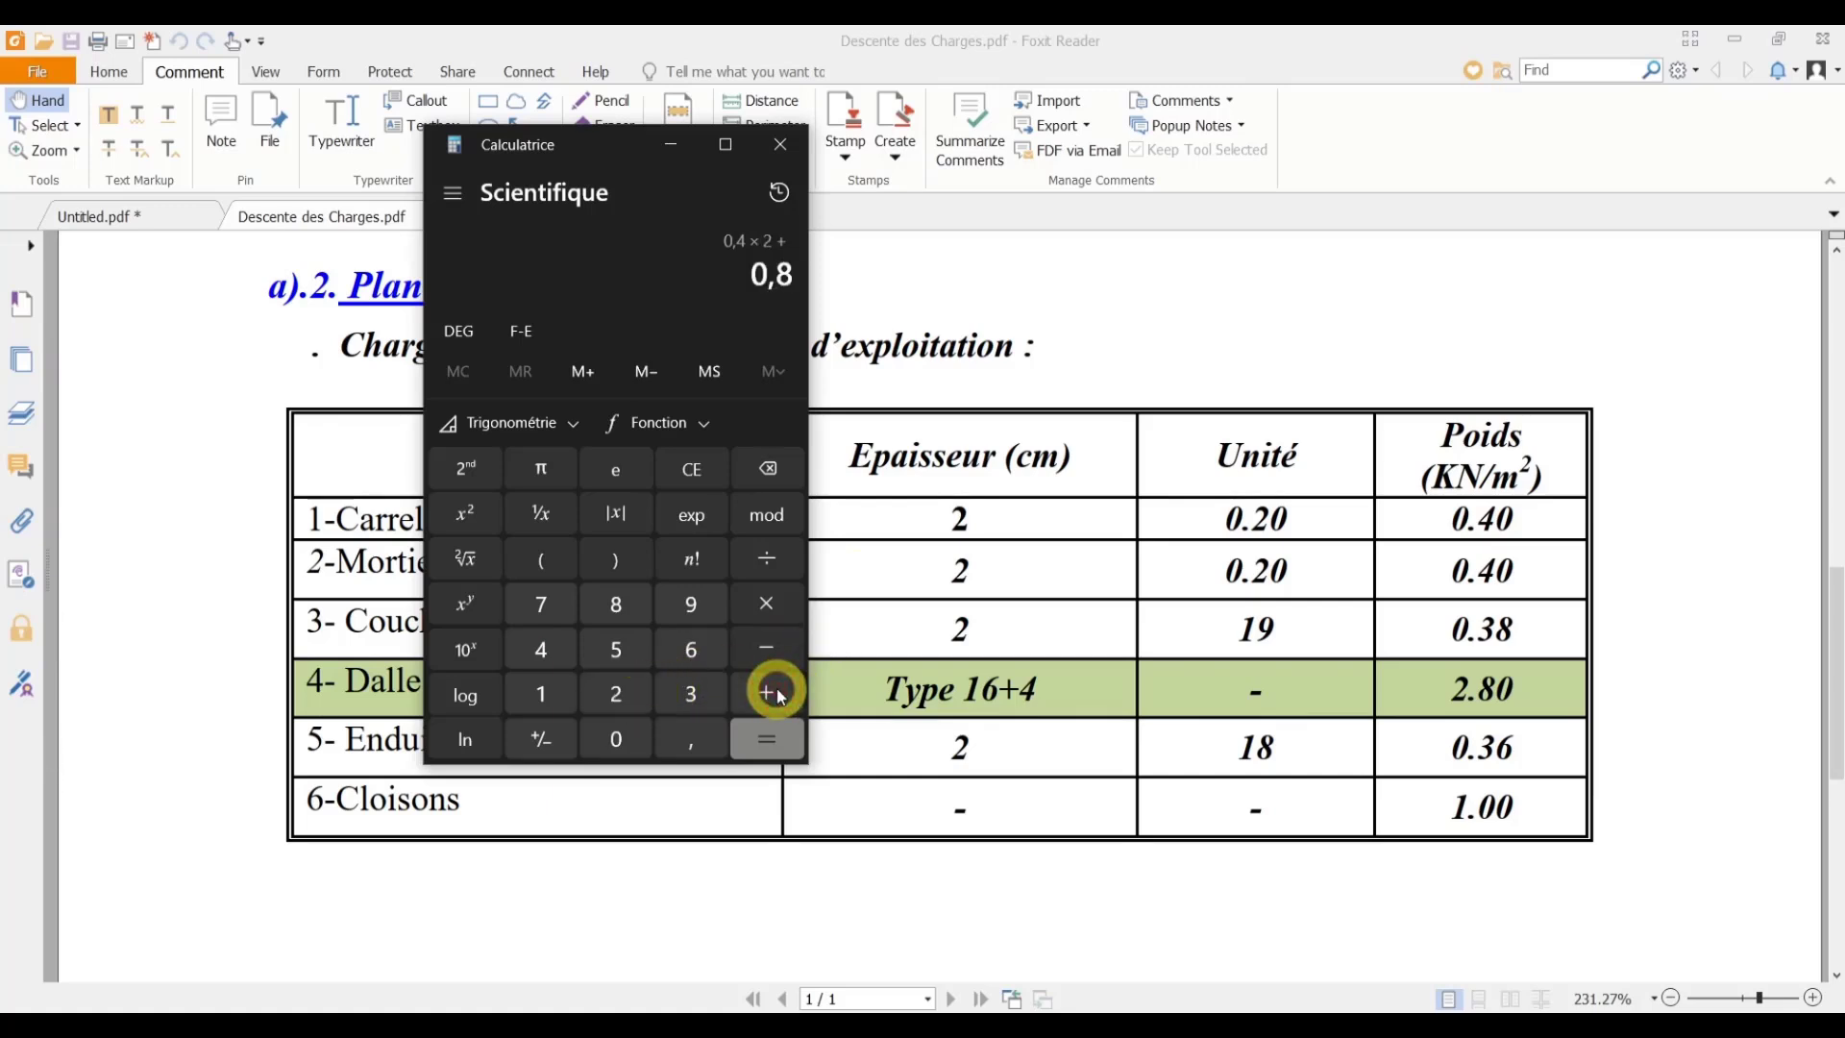
click(616, 739)
click(679, 748)
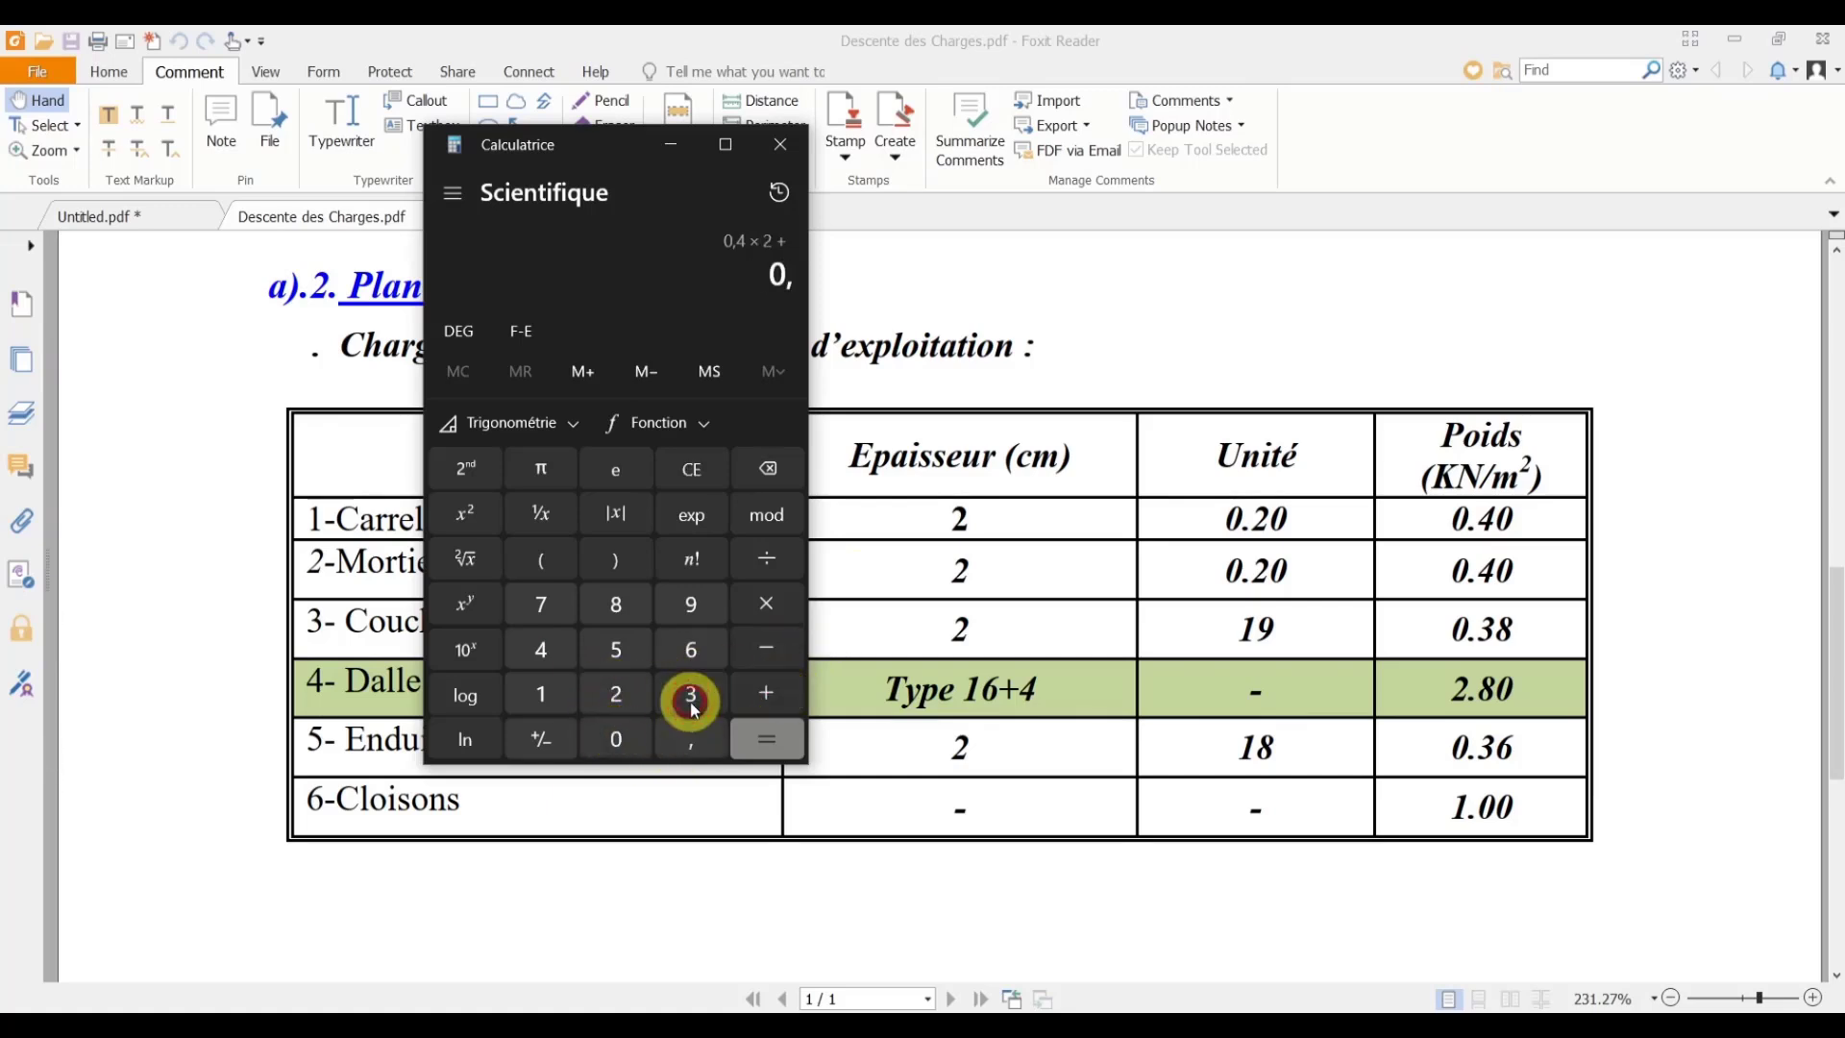
click(691, 694)
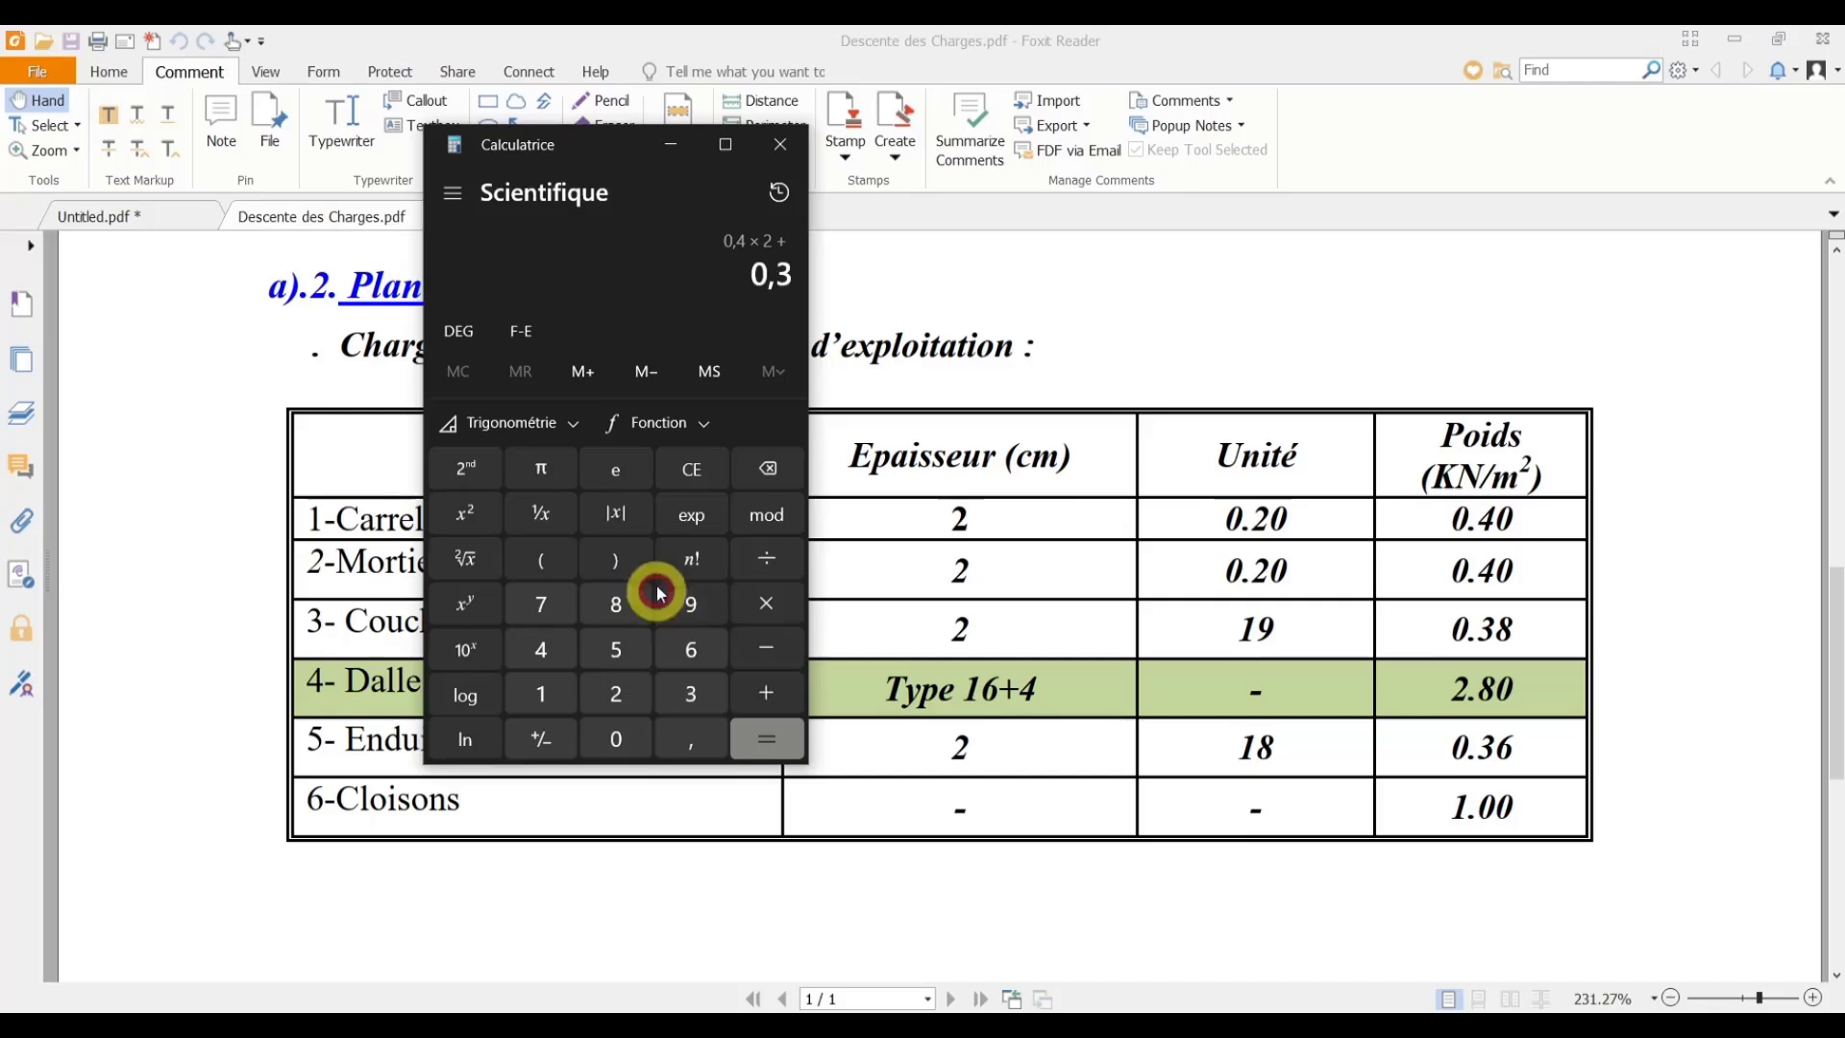
click(622, 620)
click(769, 695)
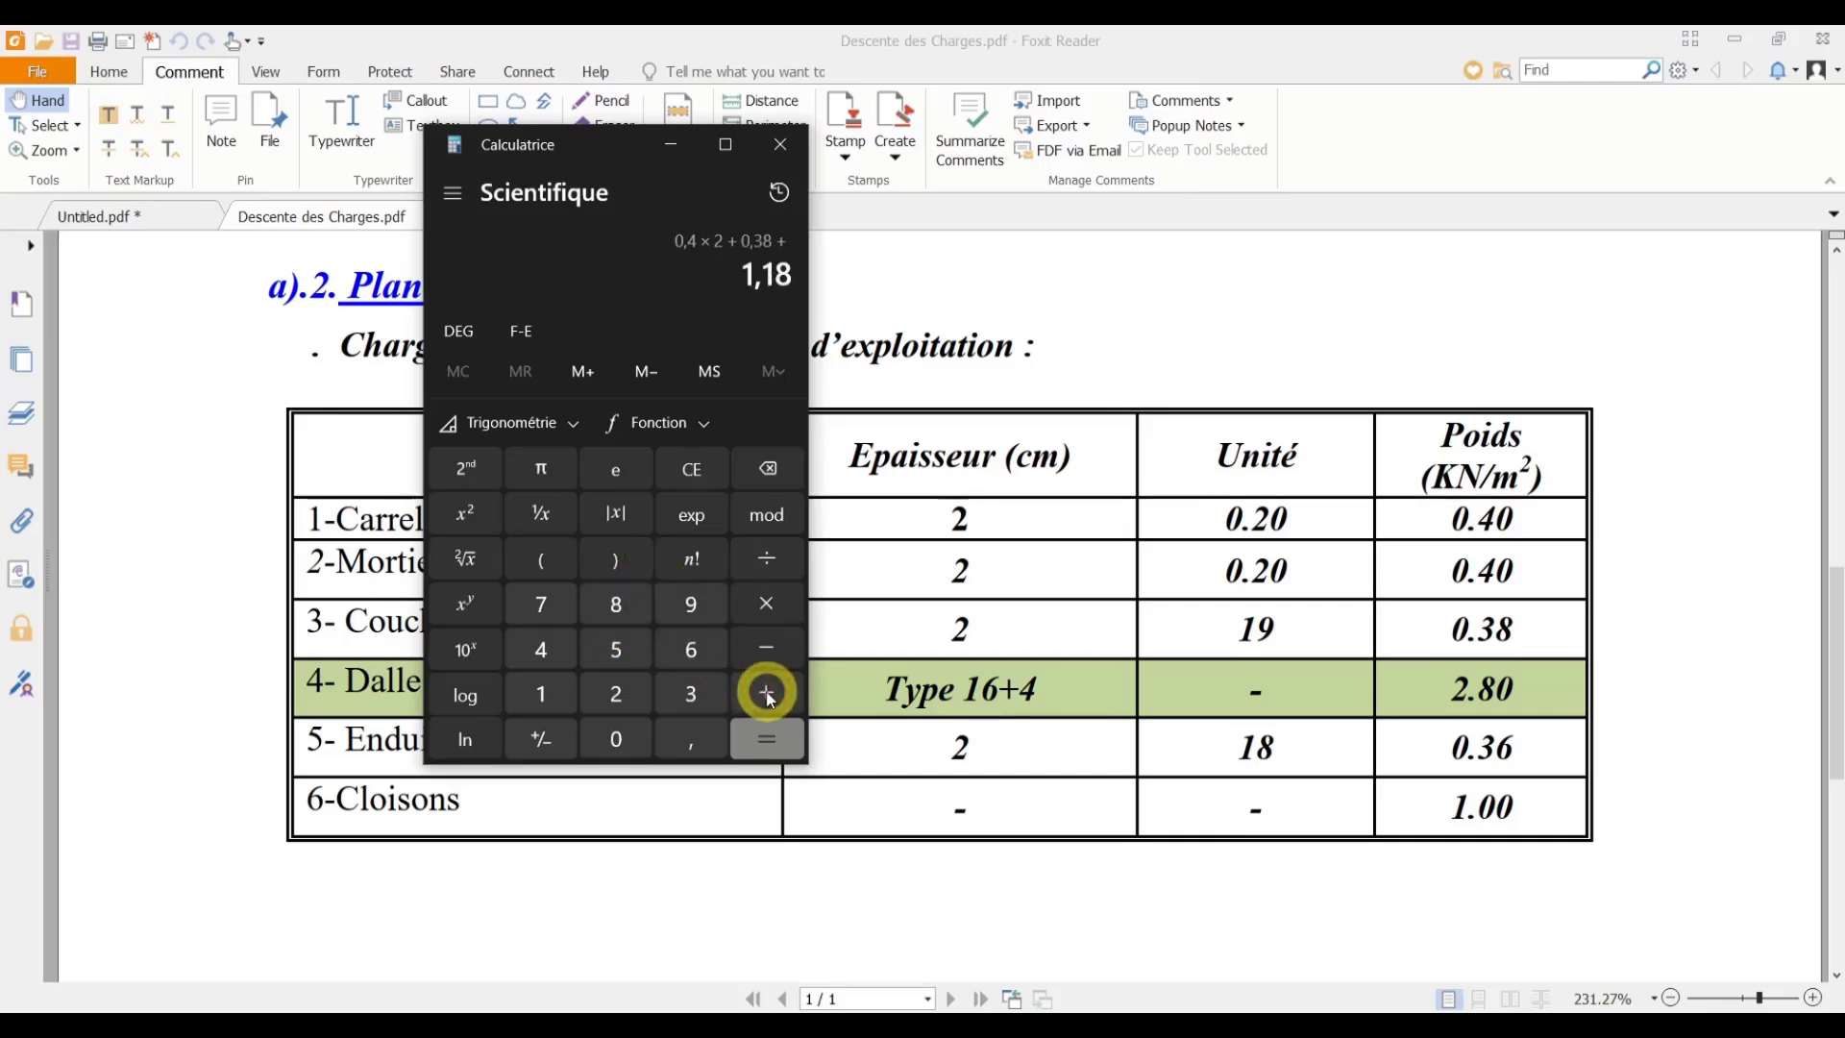
click(692, 737)
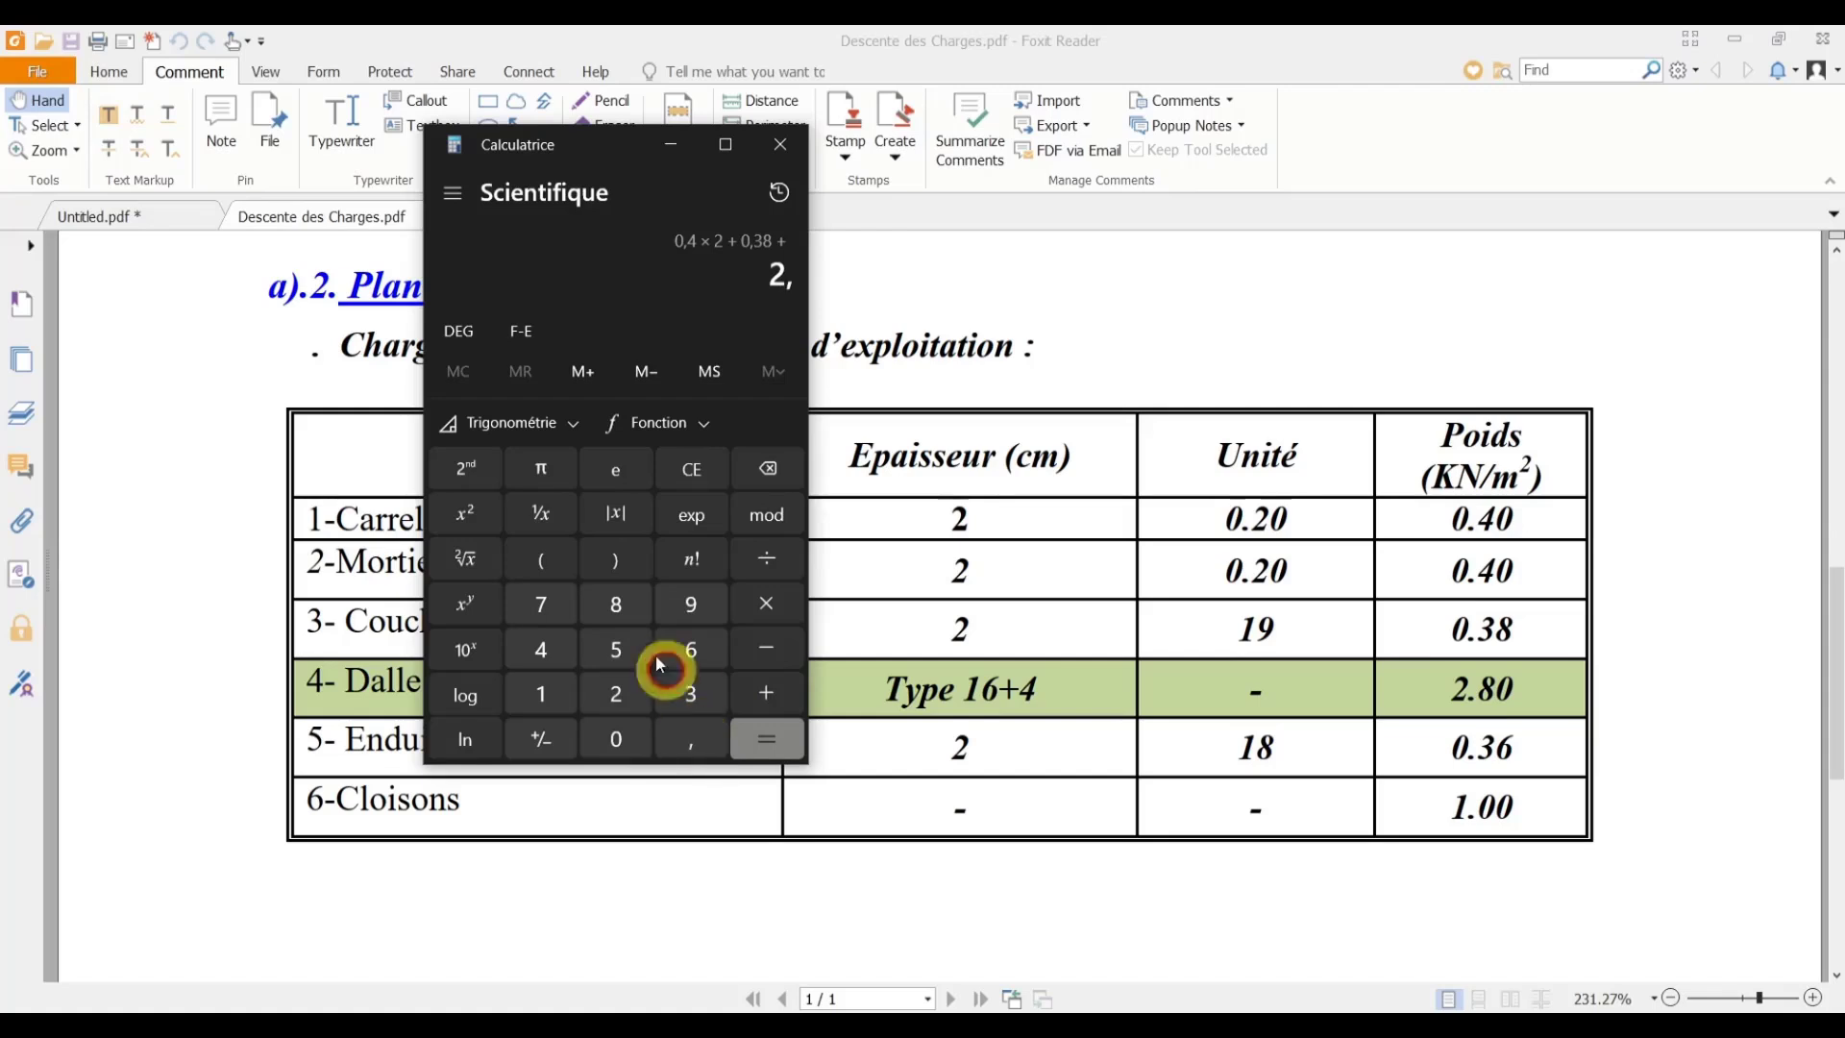
click(639, 620)
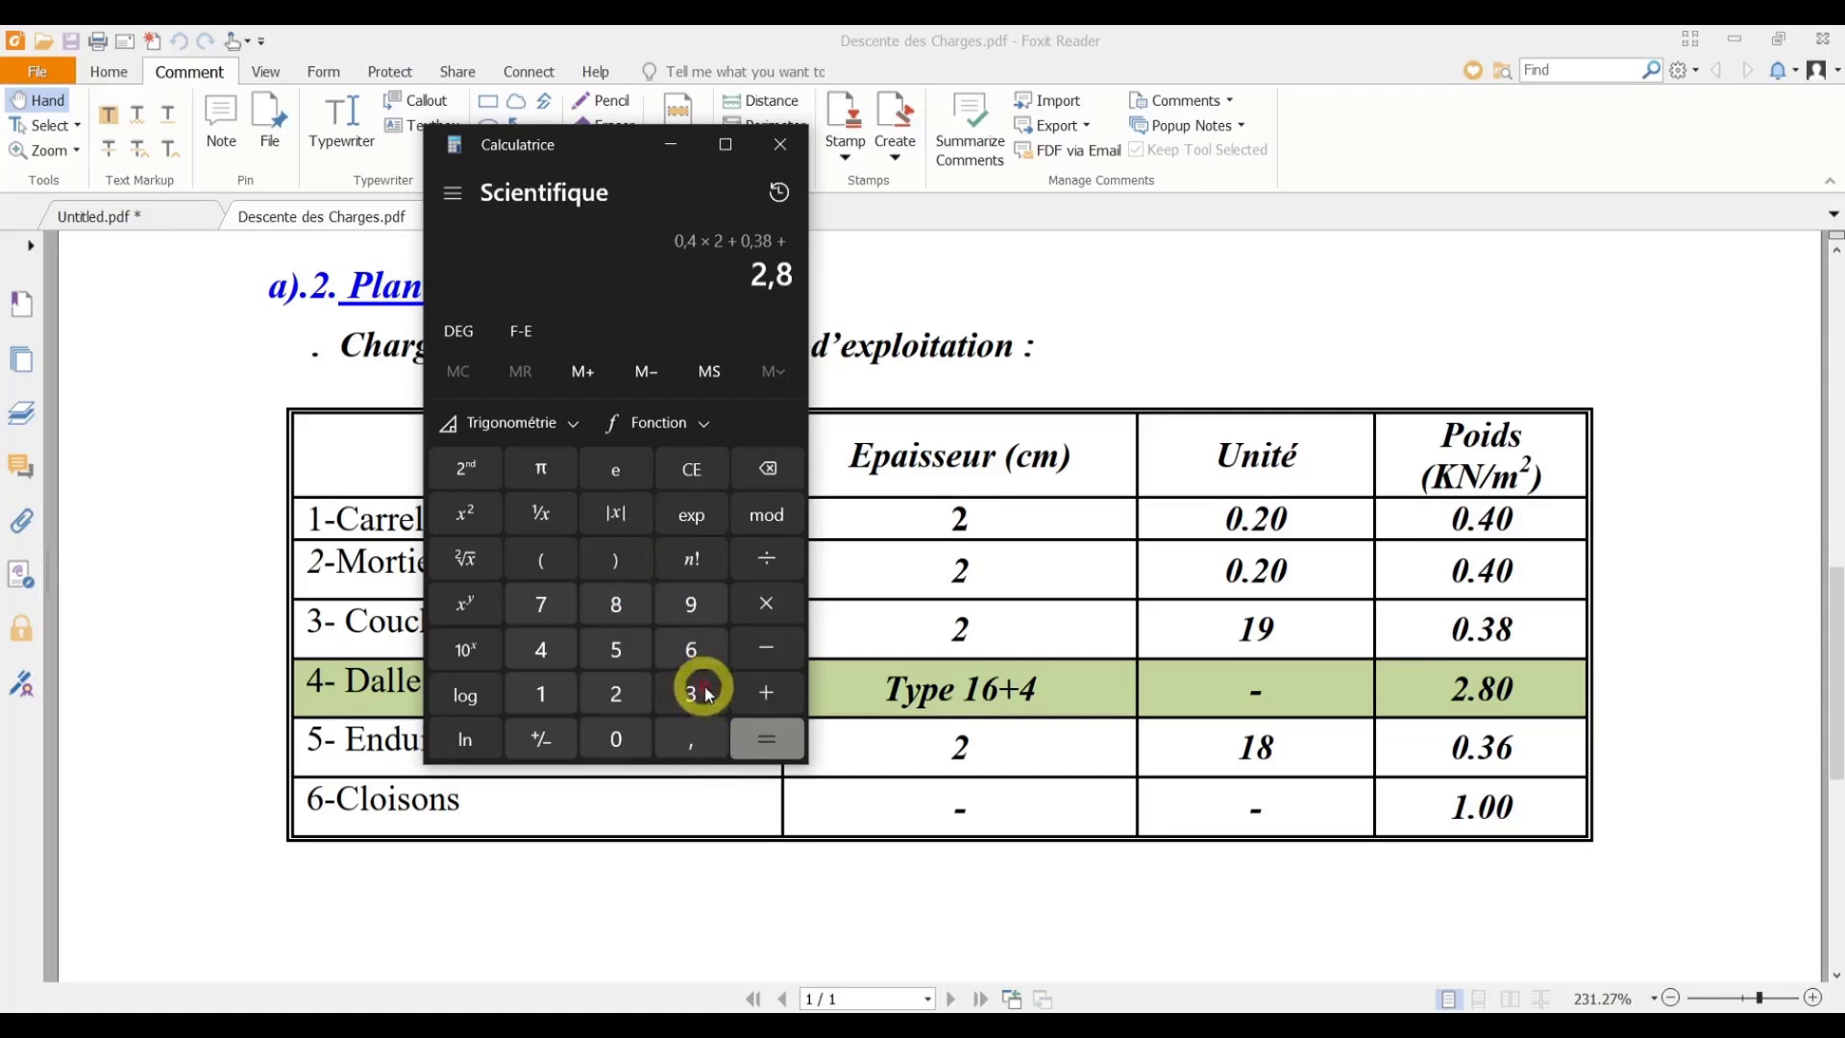
click(774, 737)
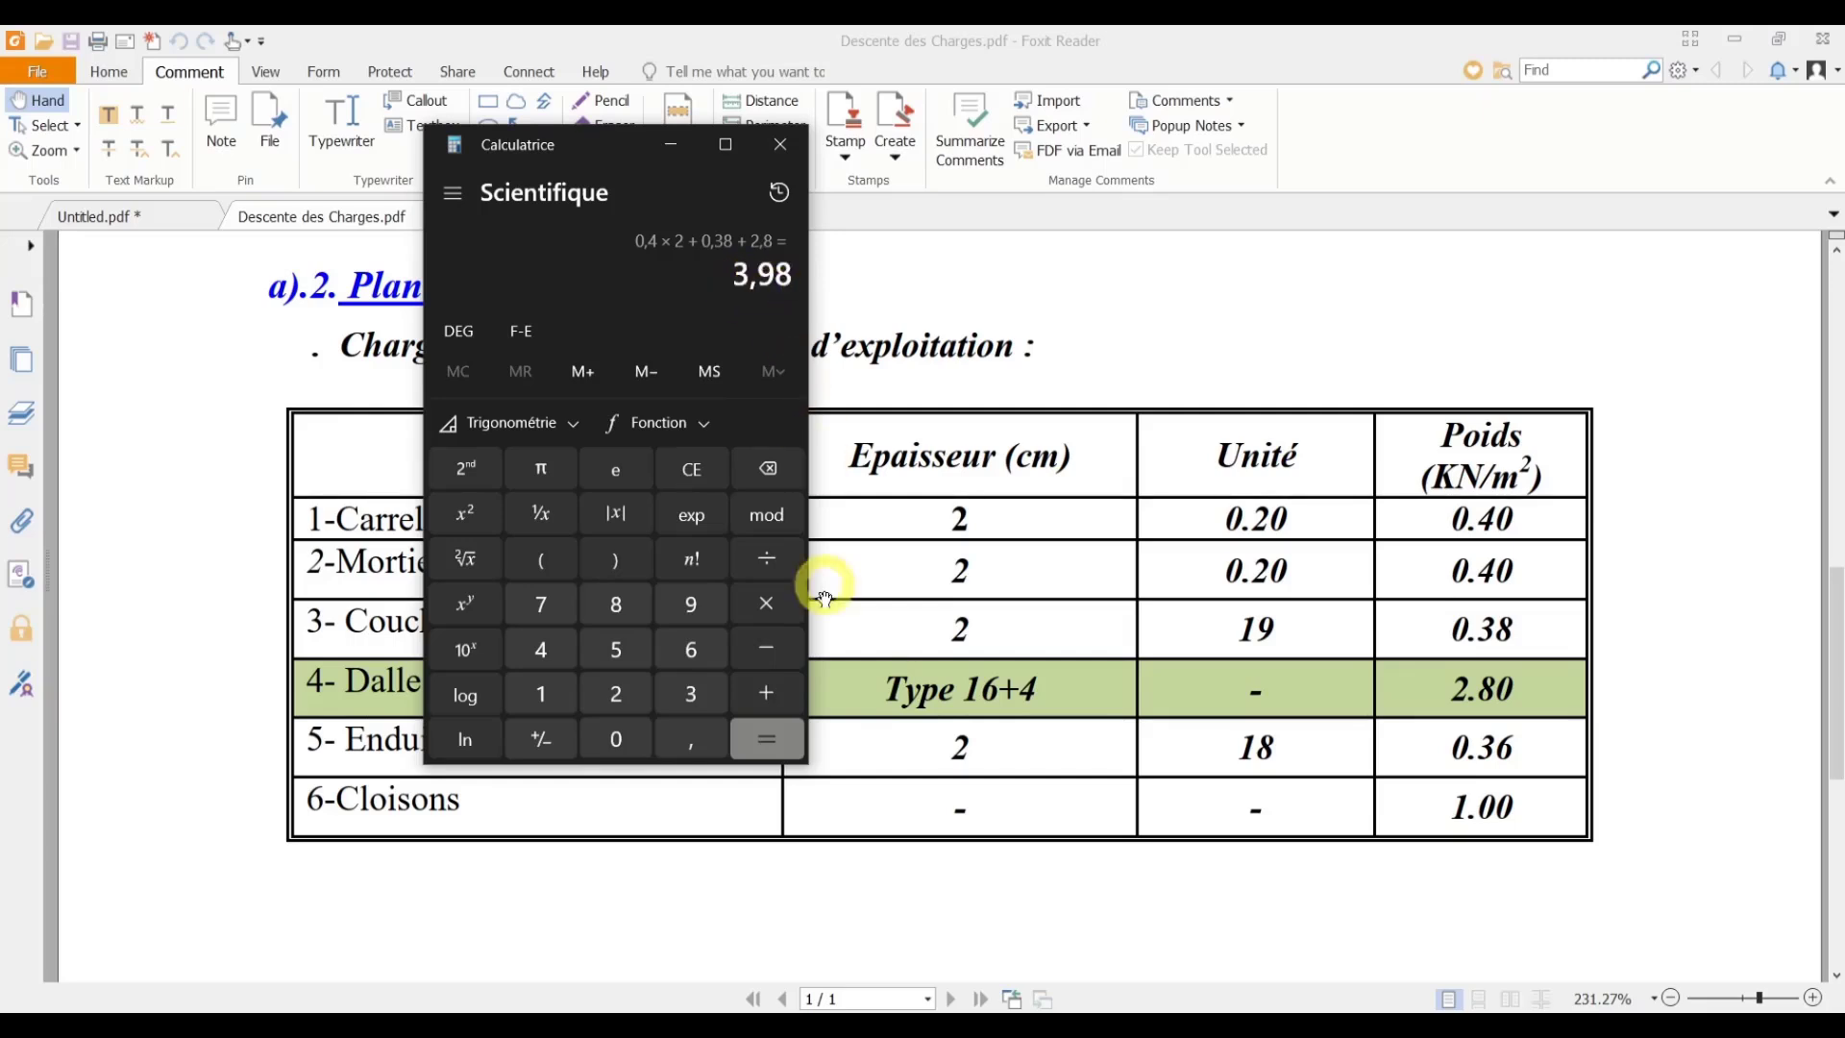
Switch back to SAP2000 and assign a 3,98 kN/m² plancher uniform load to the selected slabs, replacing existing loads
mouse_move(1089, 1024)
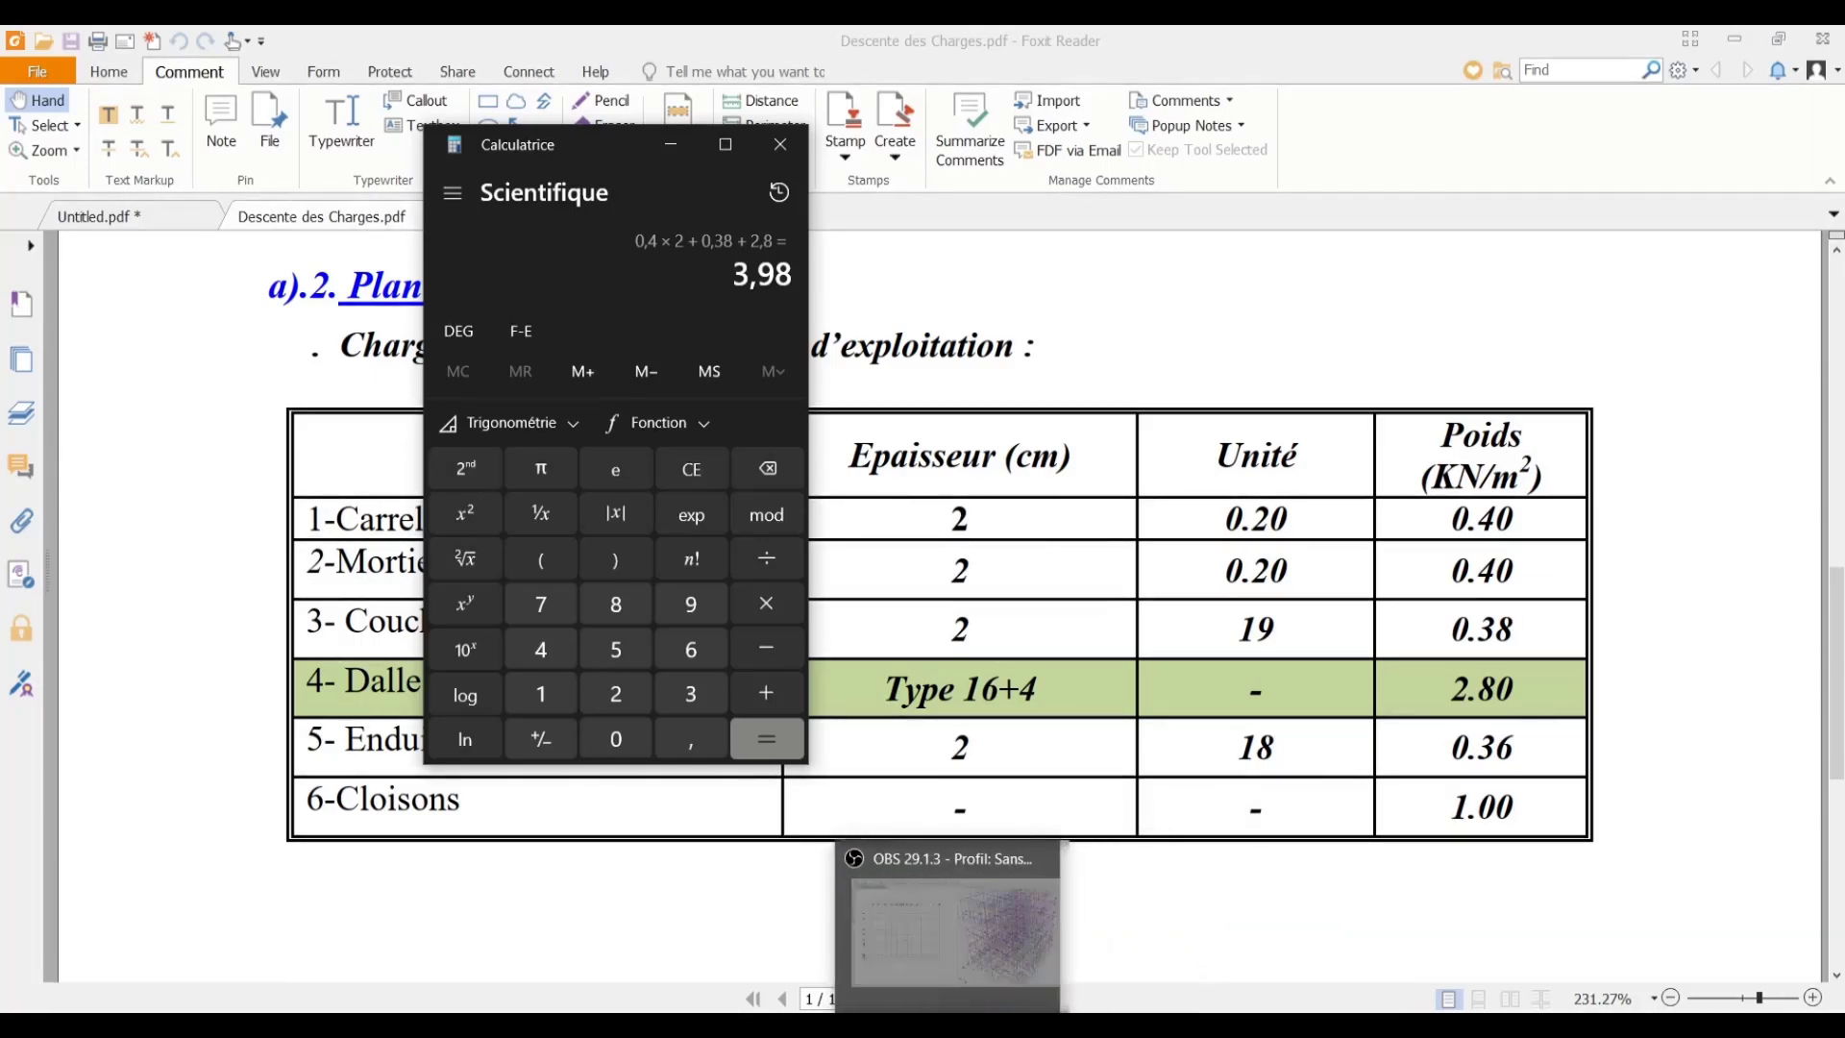
click(1029, 1024)
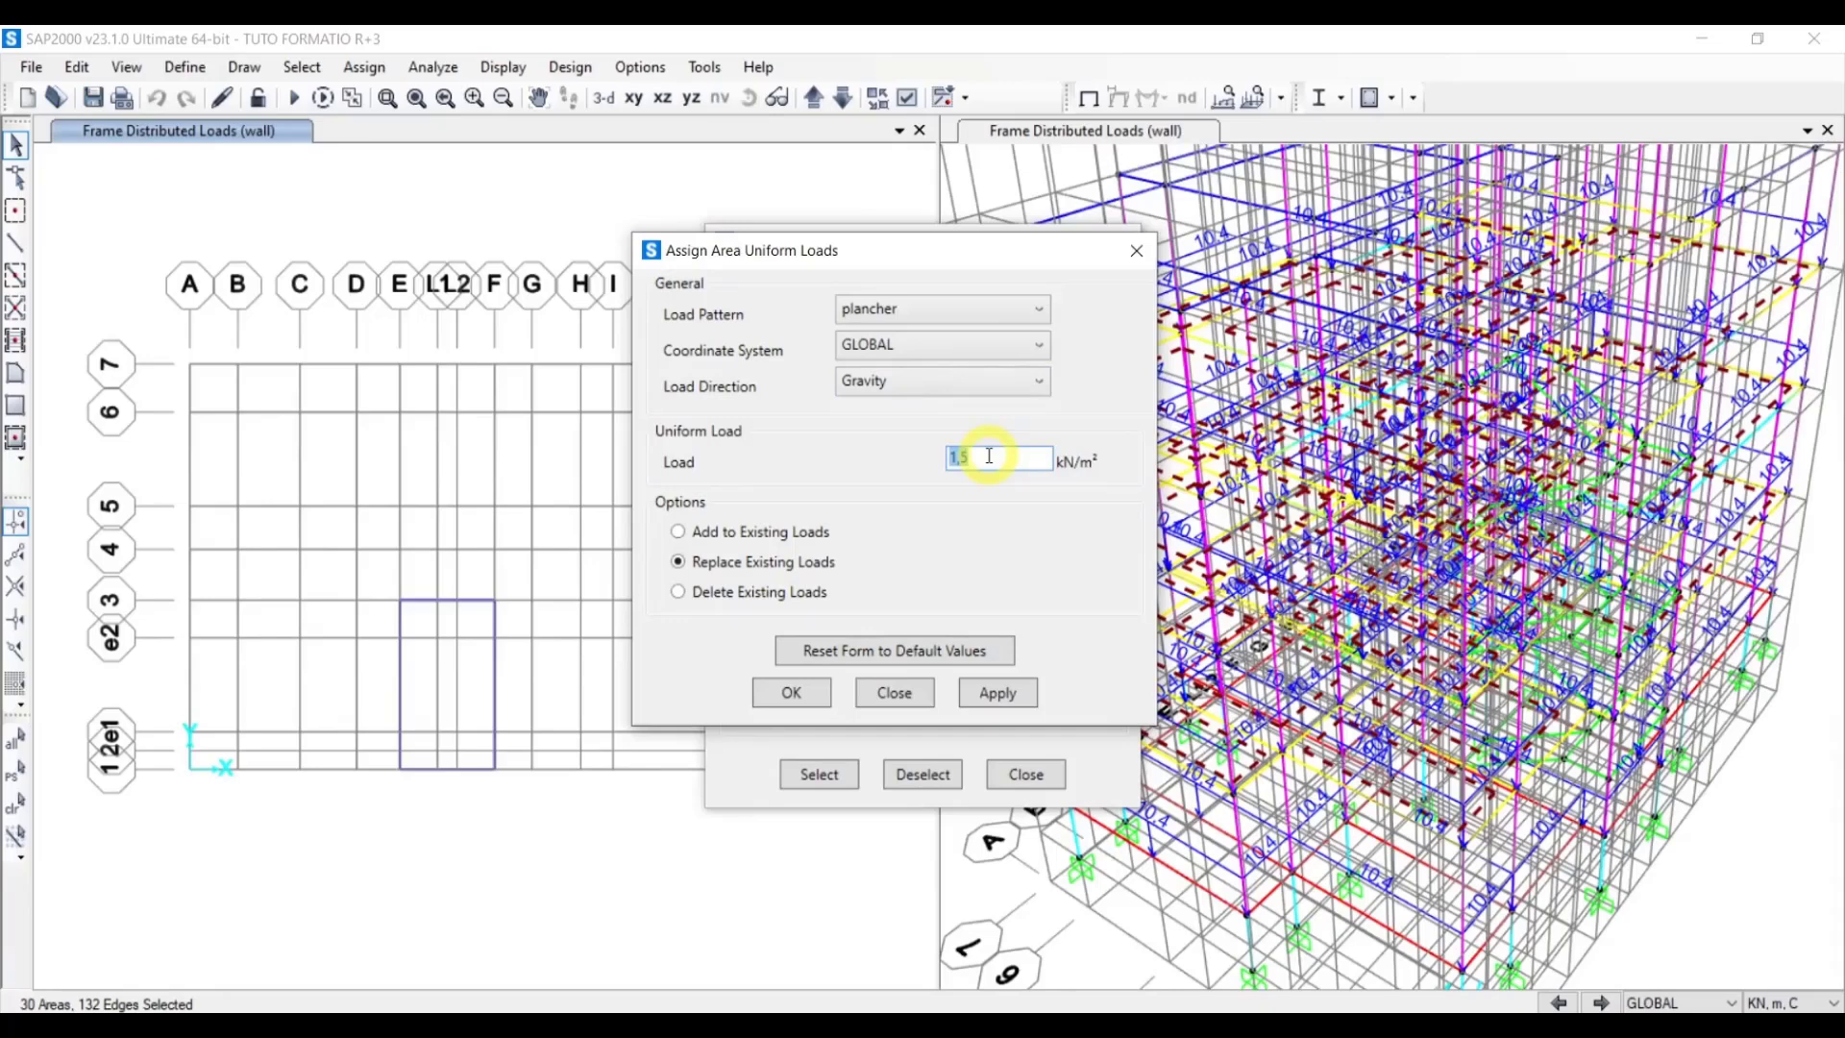
text(3,98)
click(1760, 1003)
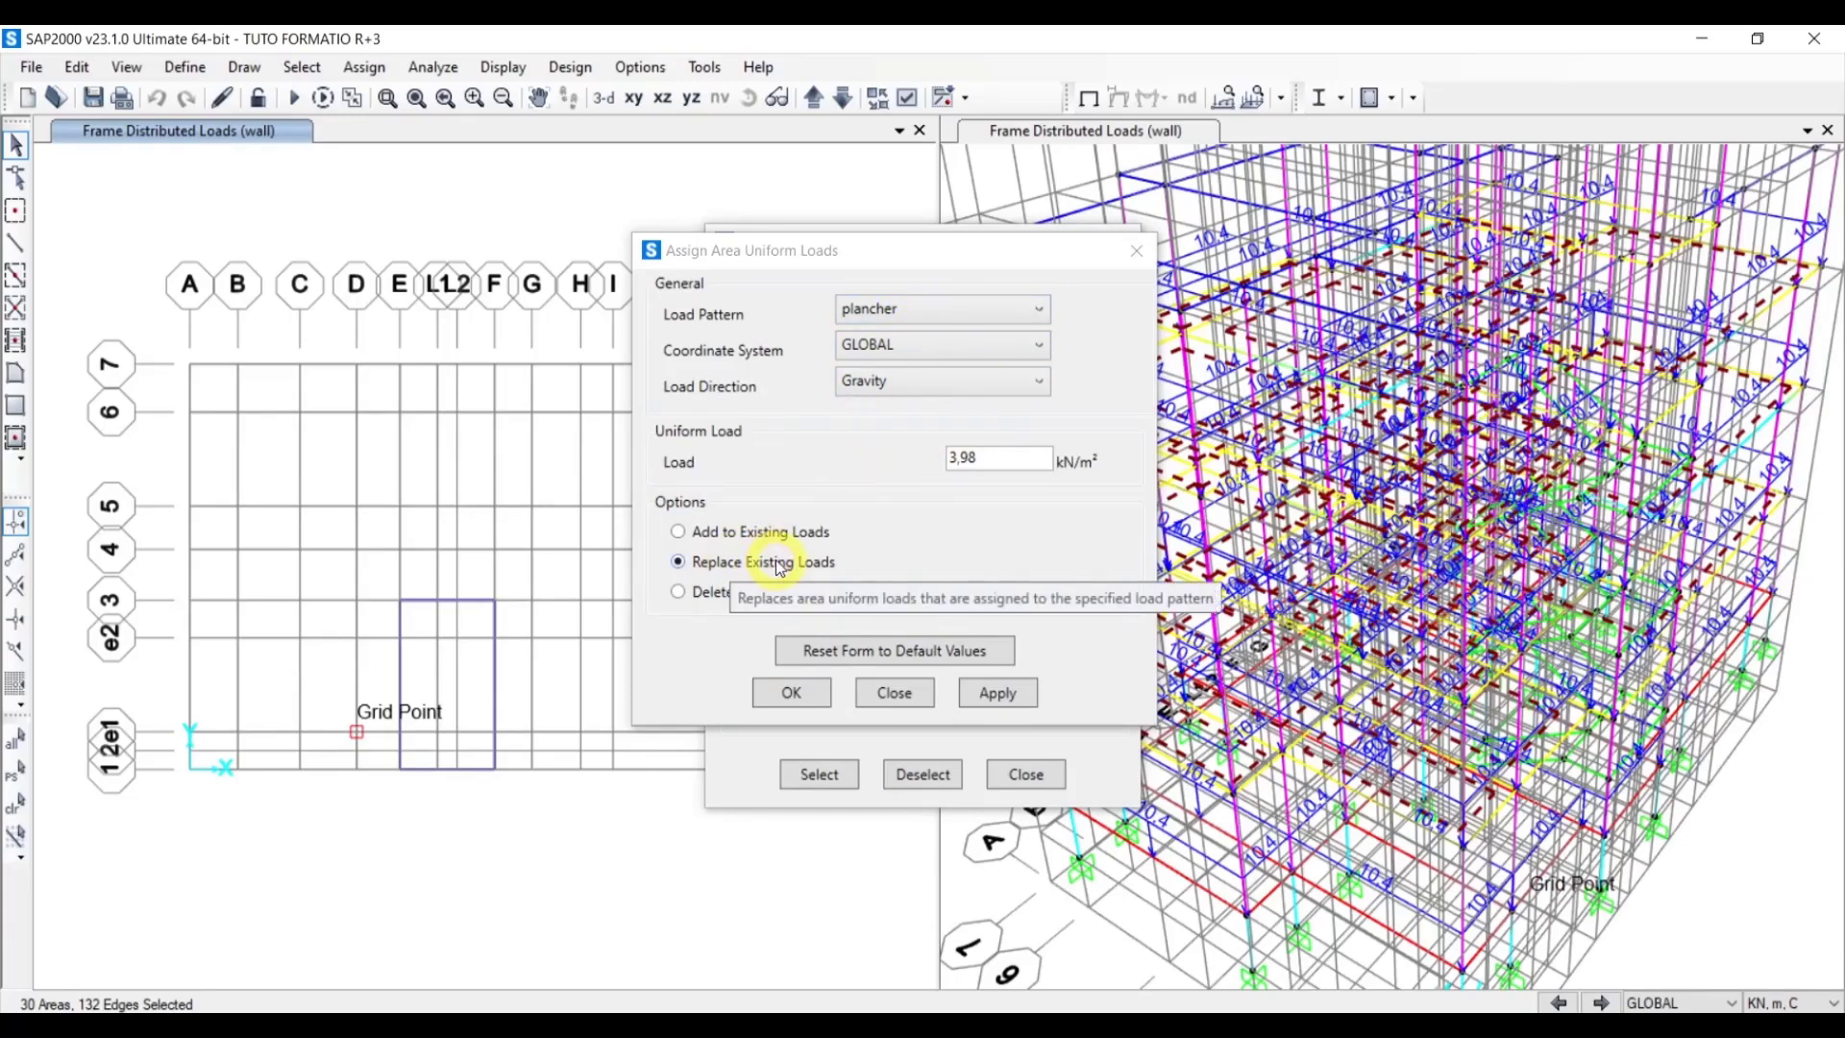
click(1006, 693)
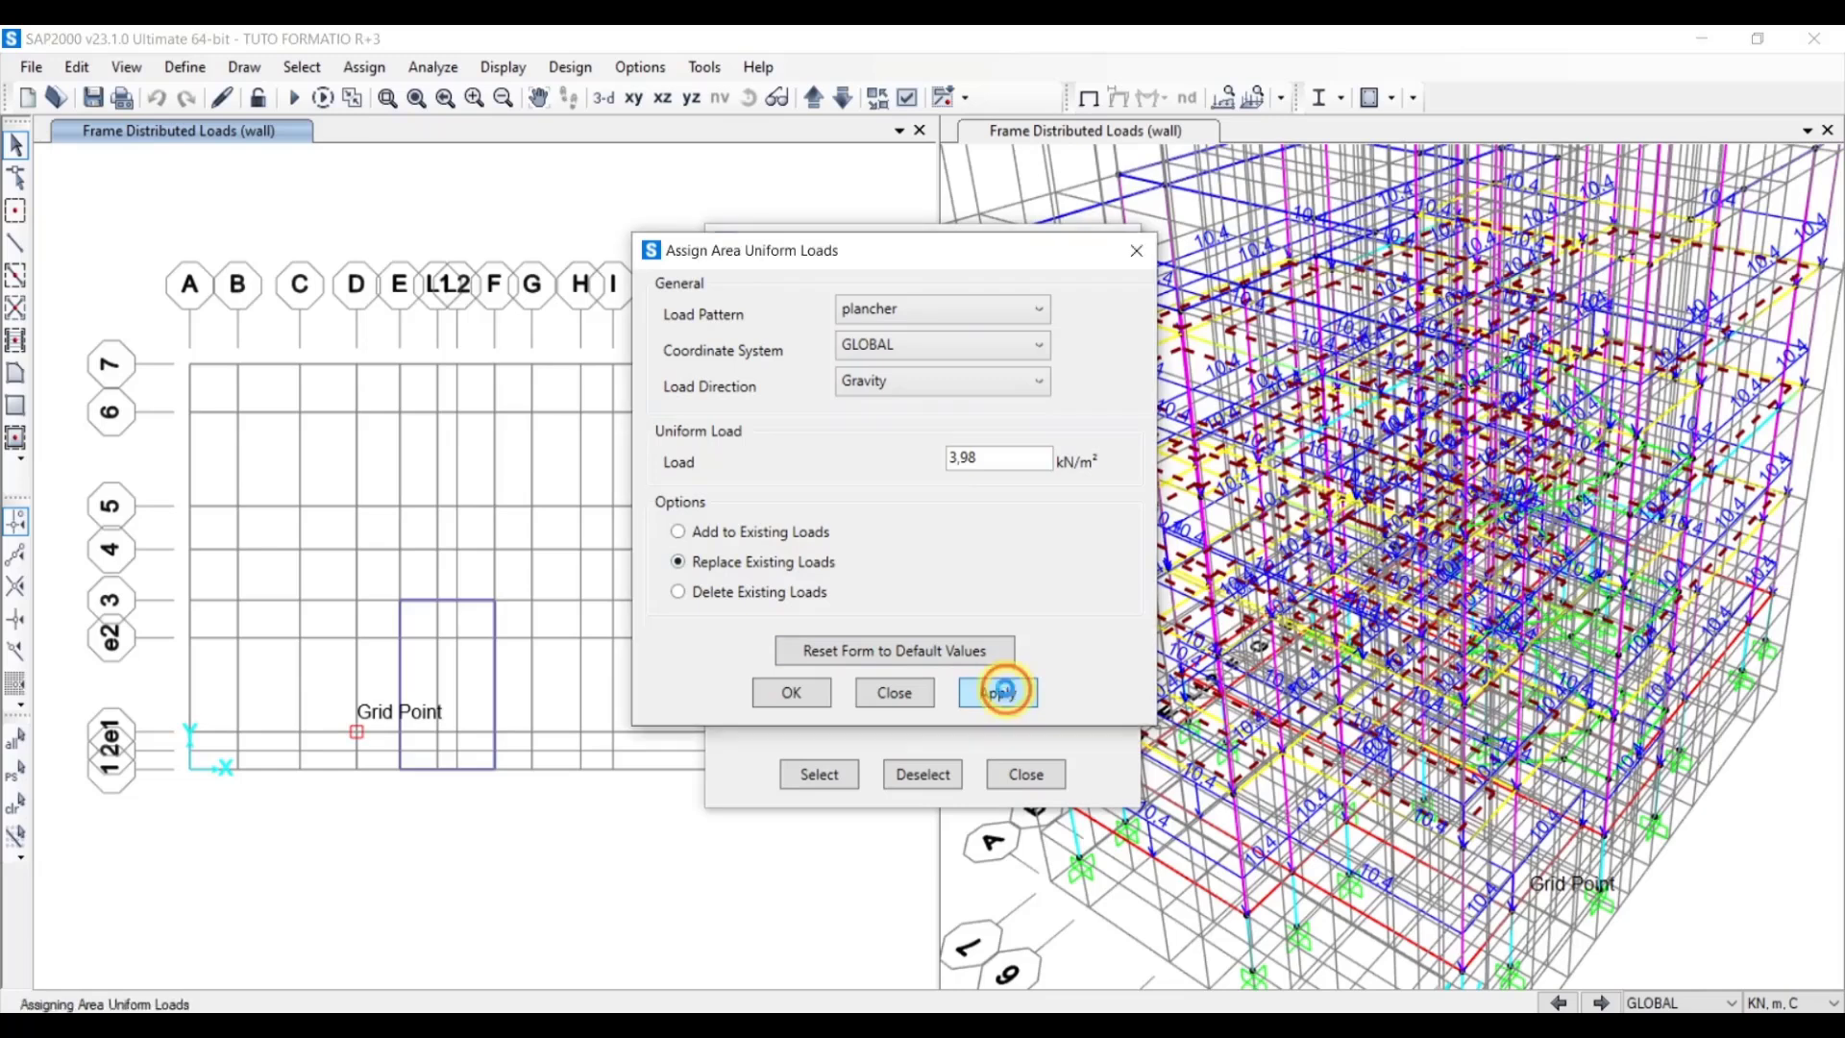
click(1006, 693)
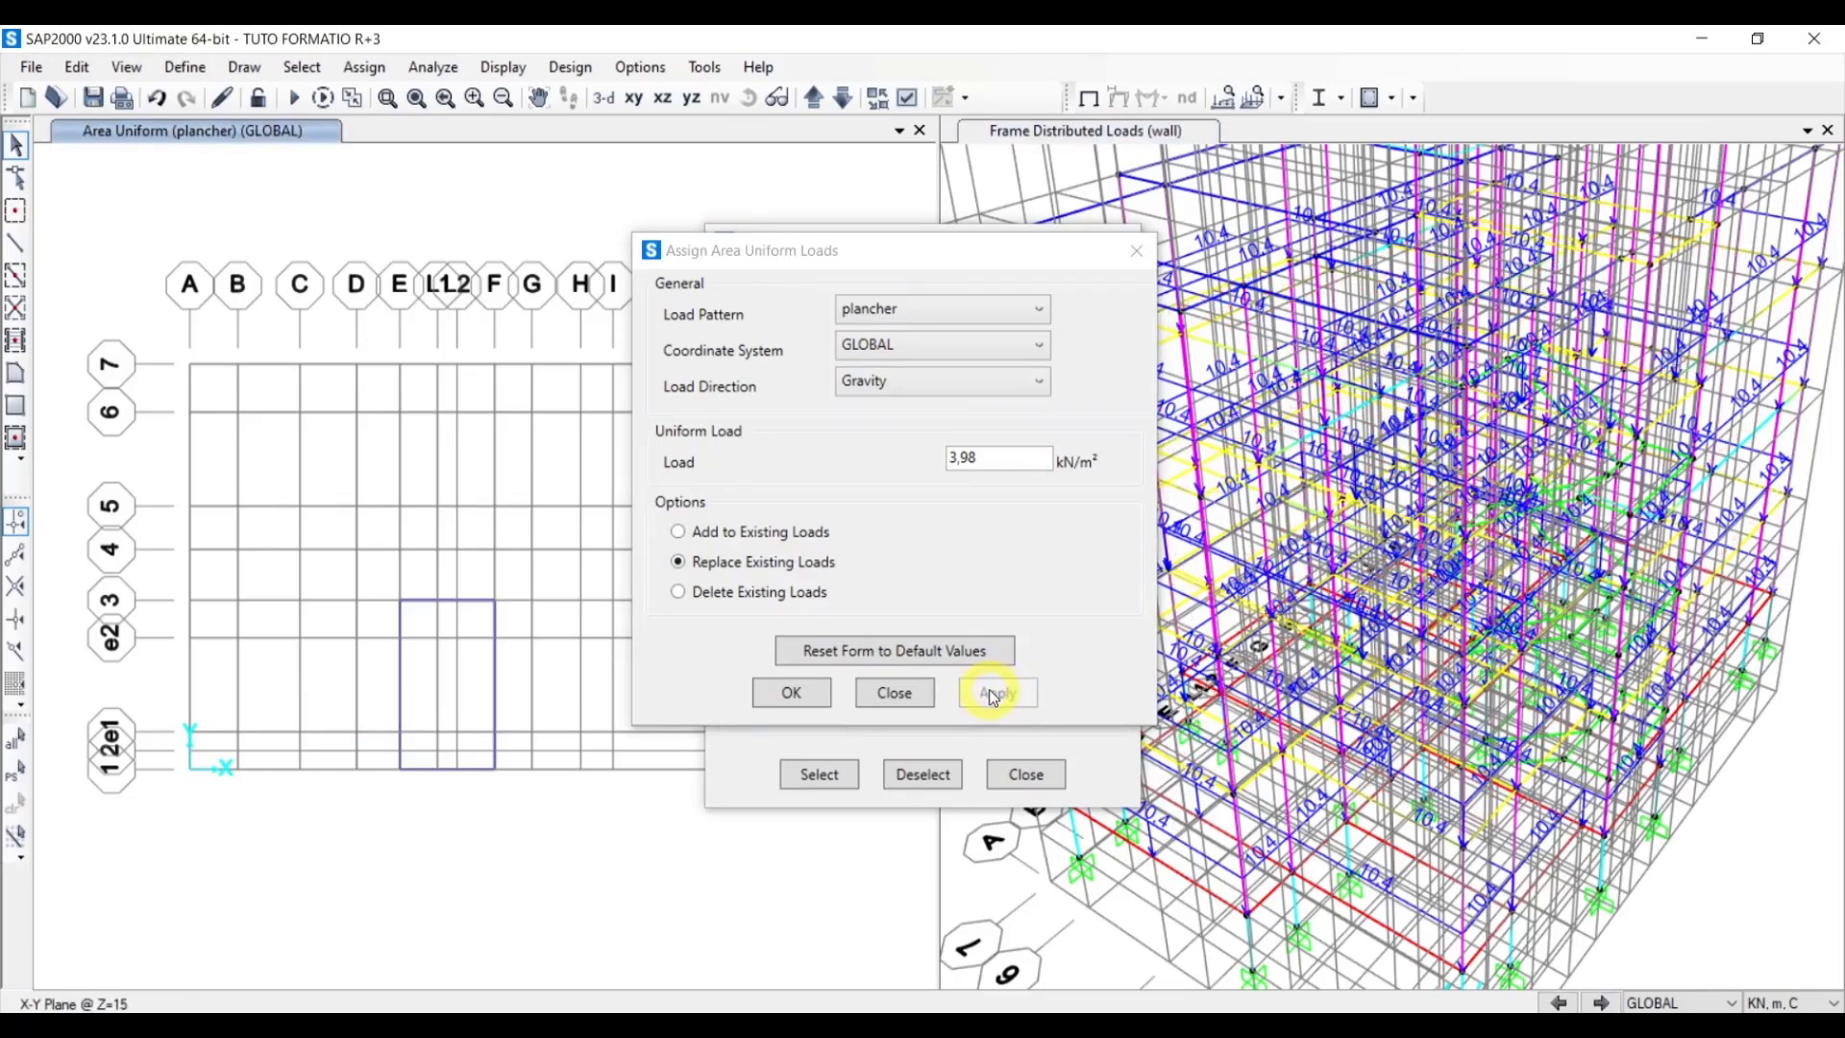
scroll(1412, 593, up, 3)
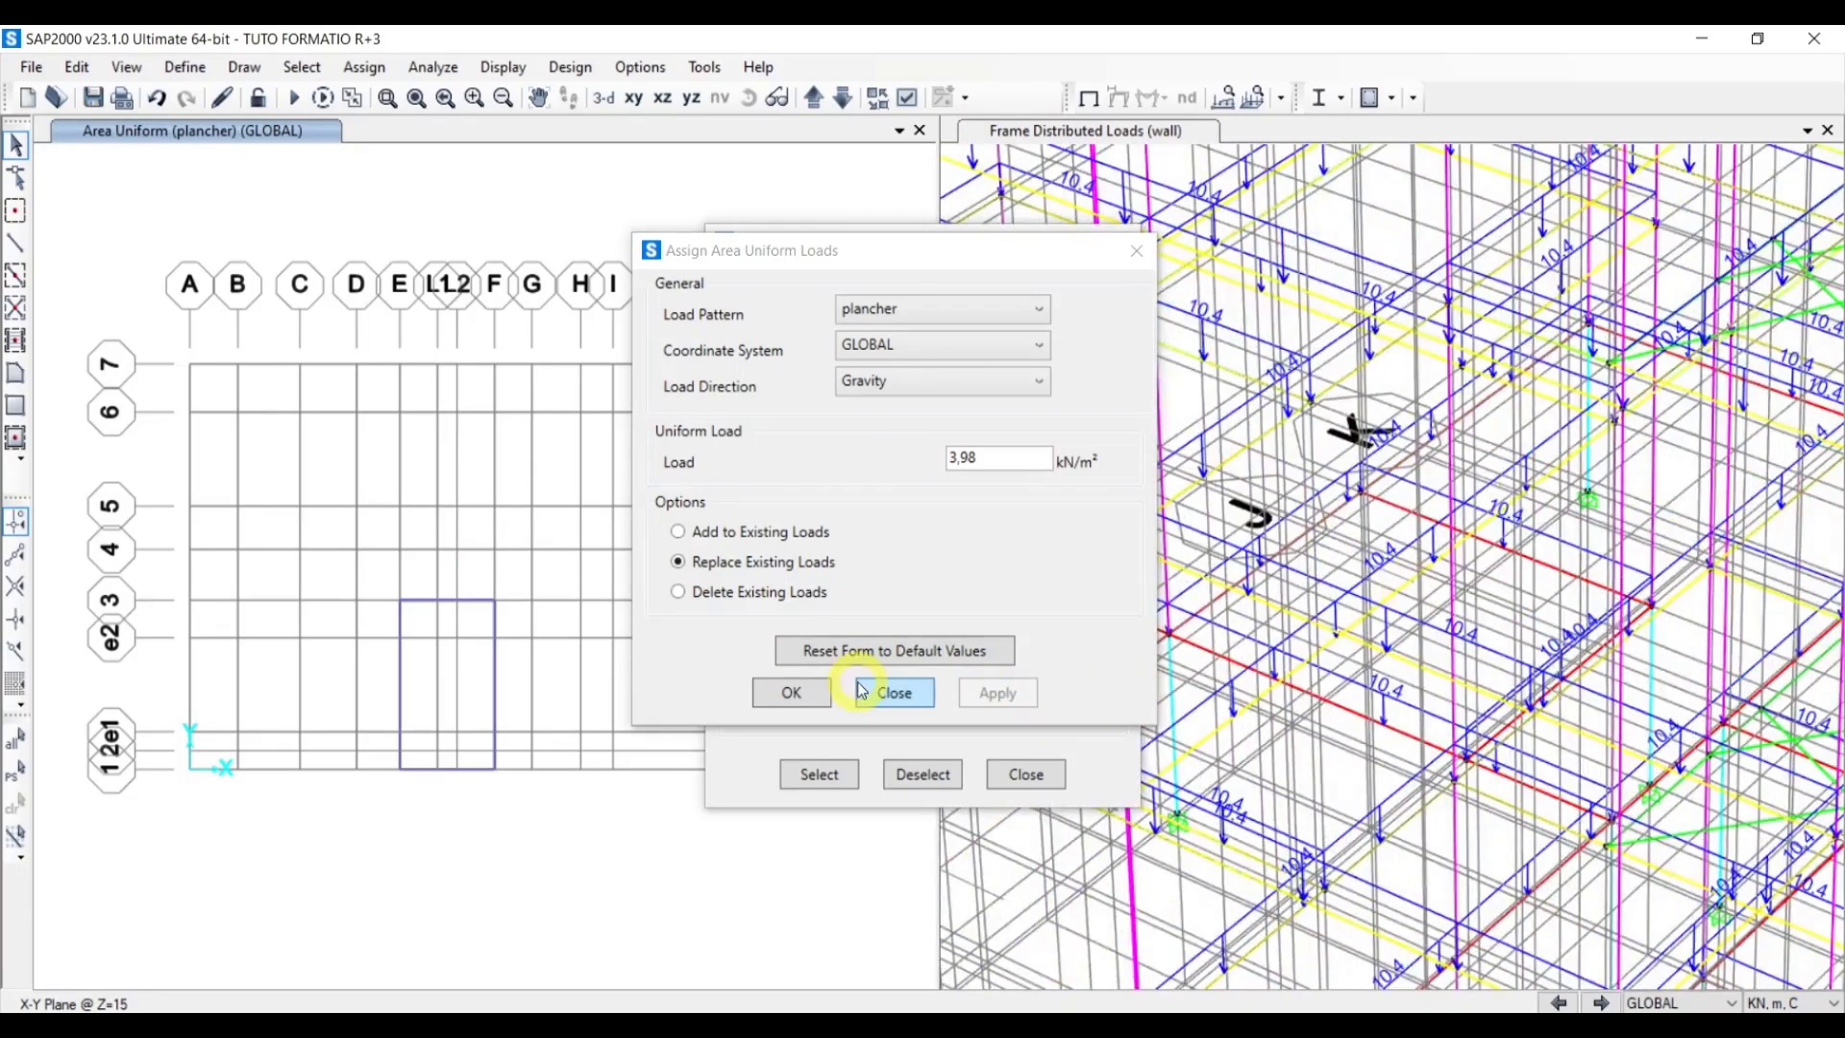
click(814, 694)
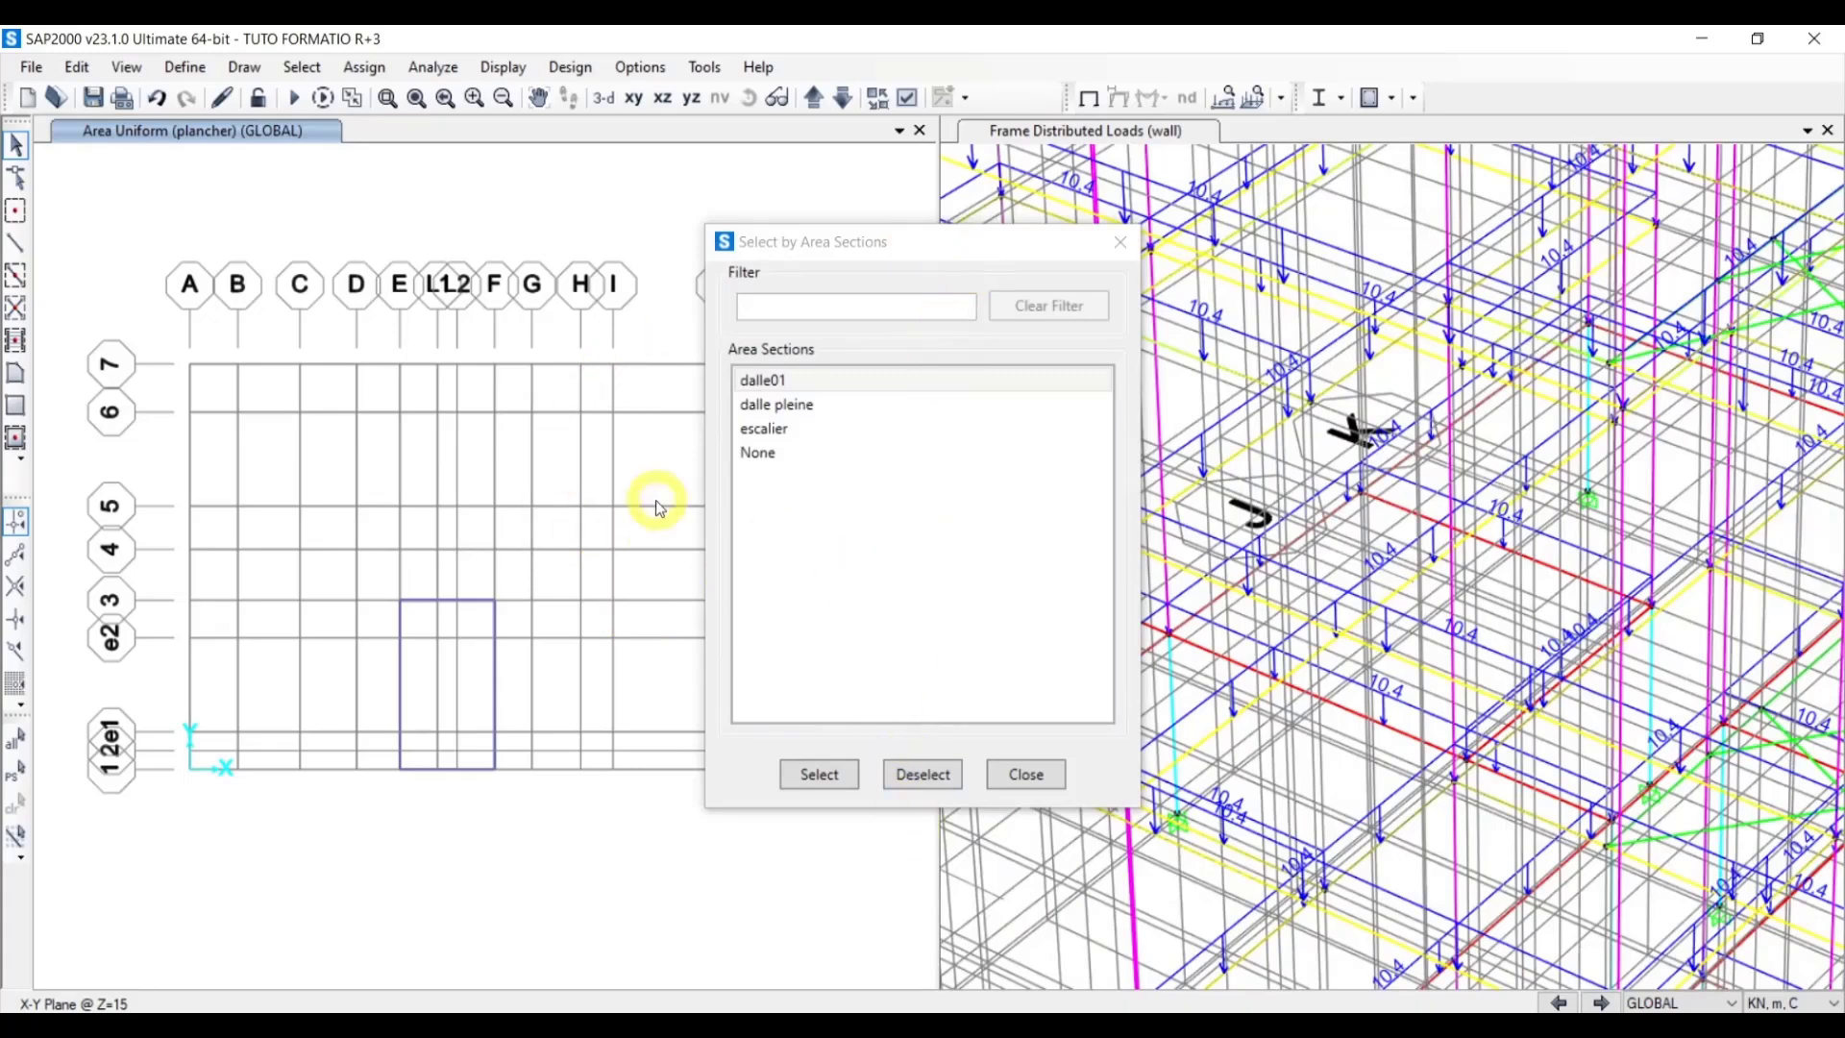
Close the area section selection dialog and lower the plan view to Z=9 to check the plancher loads on the slabs
right_click(656, 467)
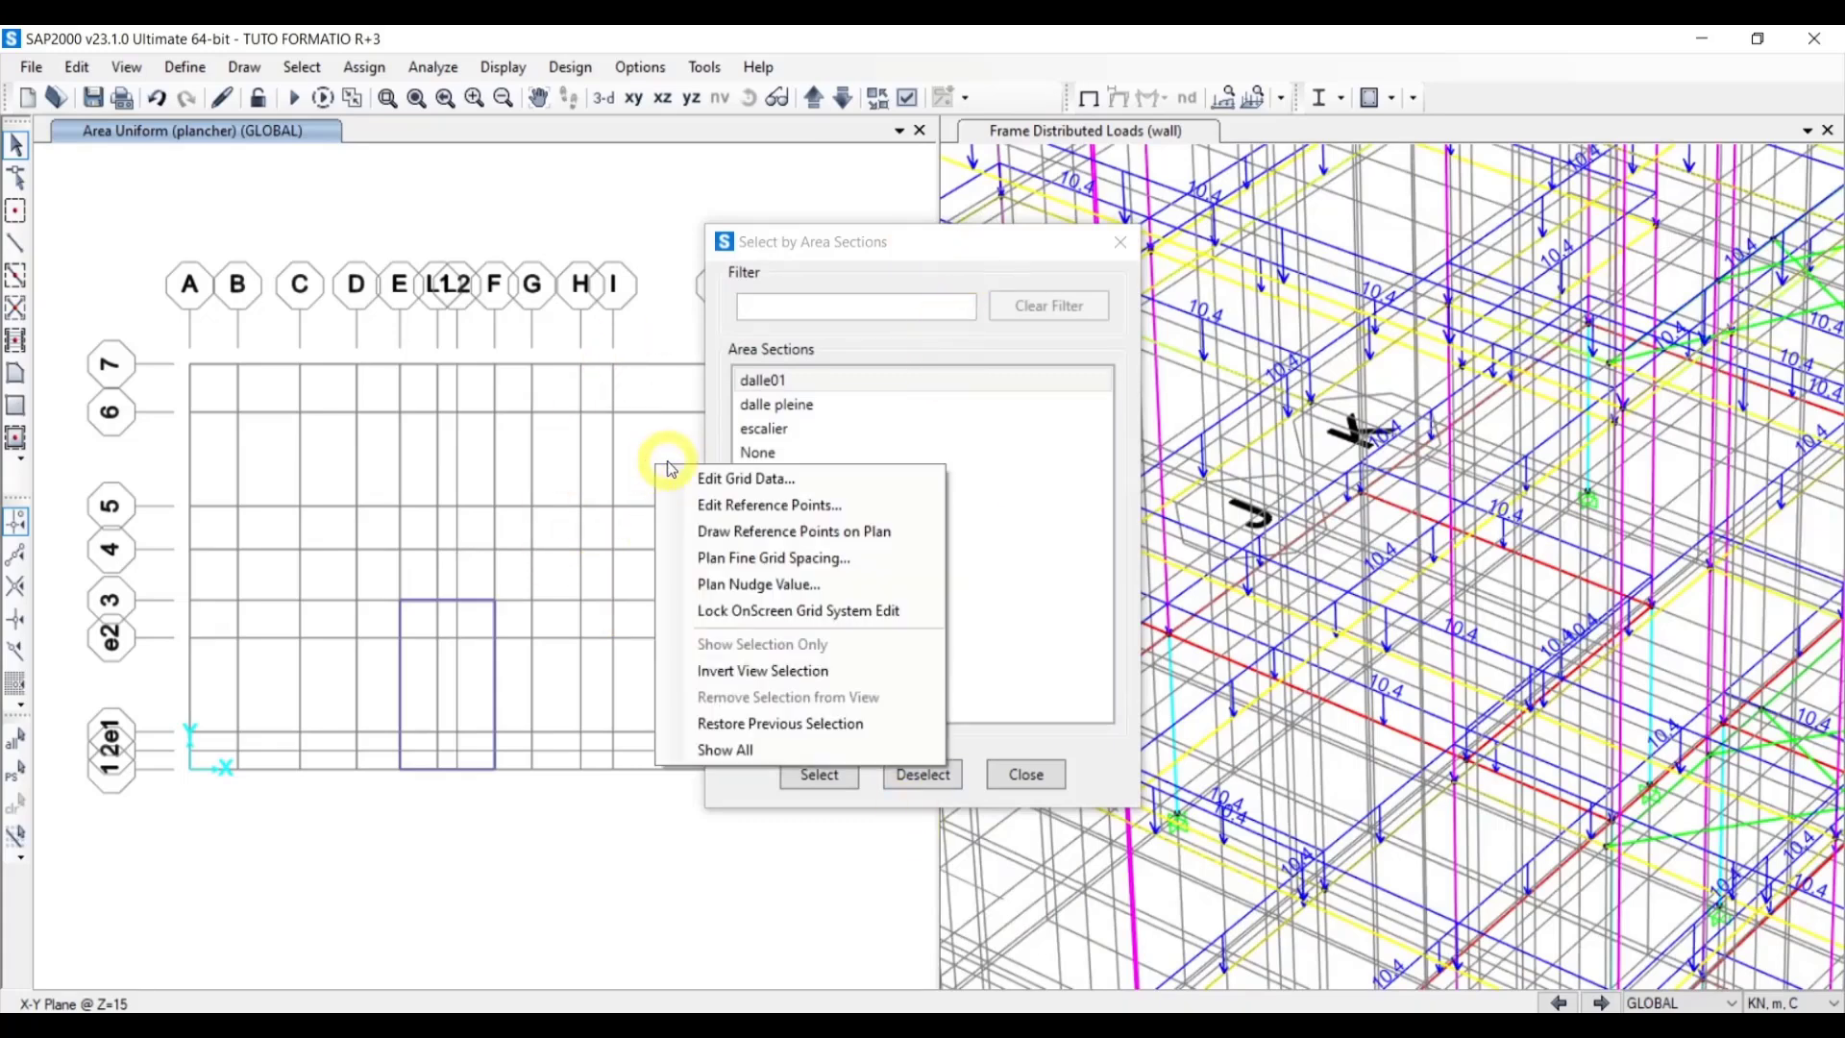
click(1011, 249)
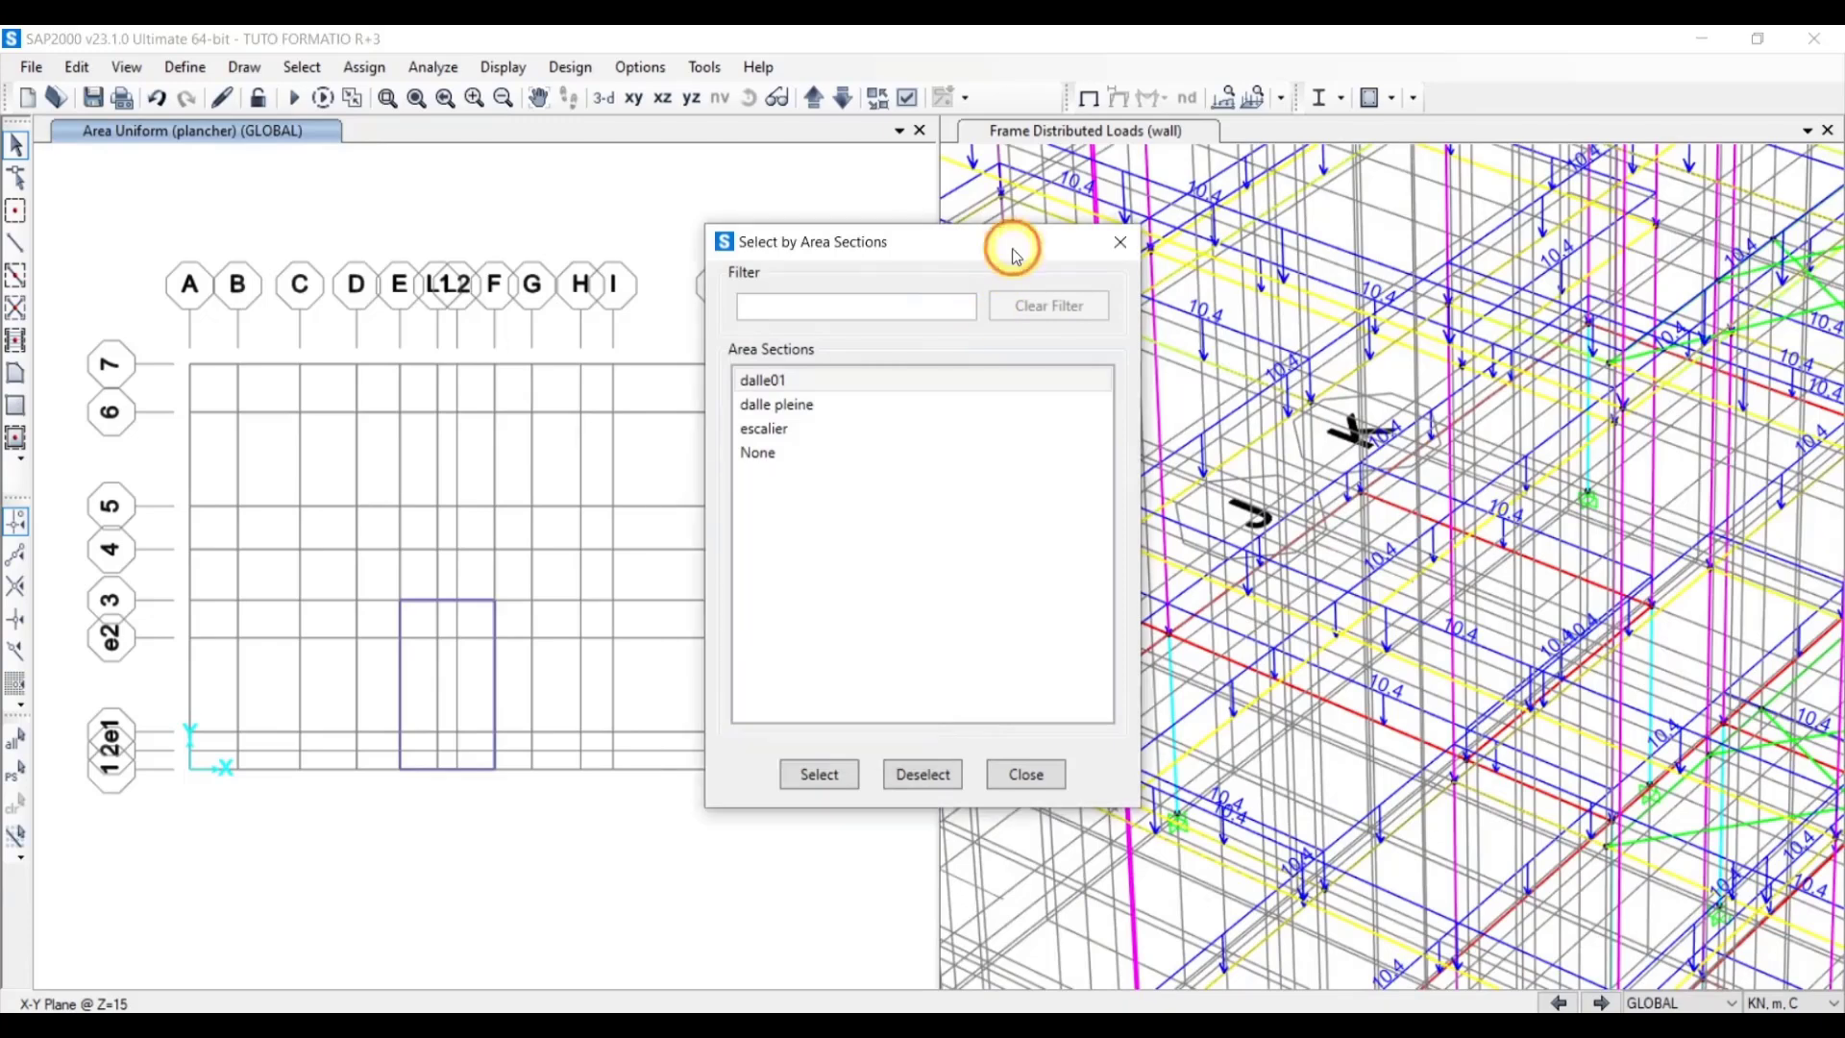
click(1112, 248)
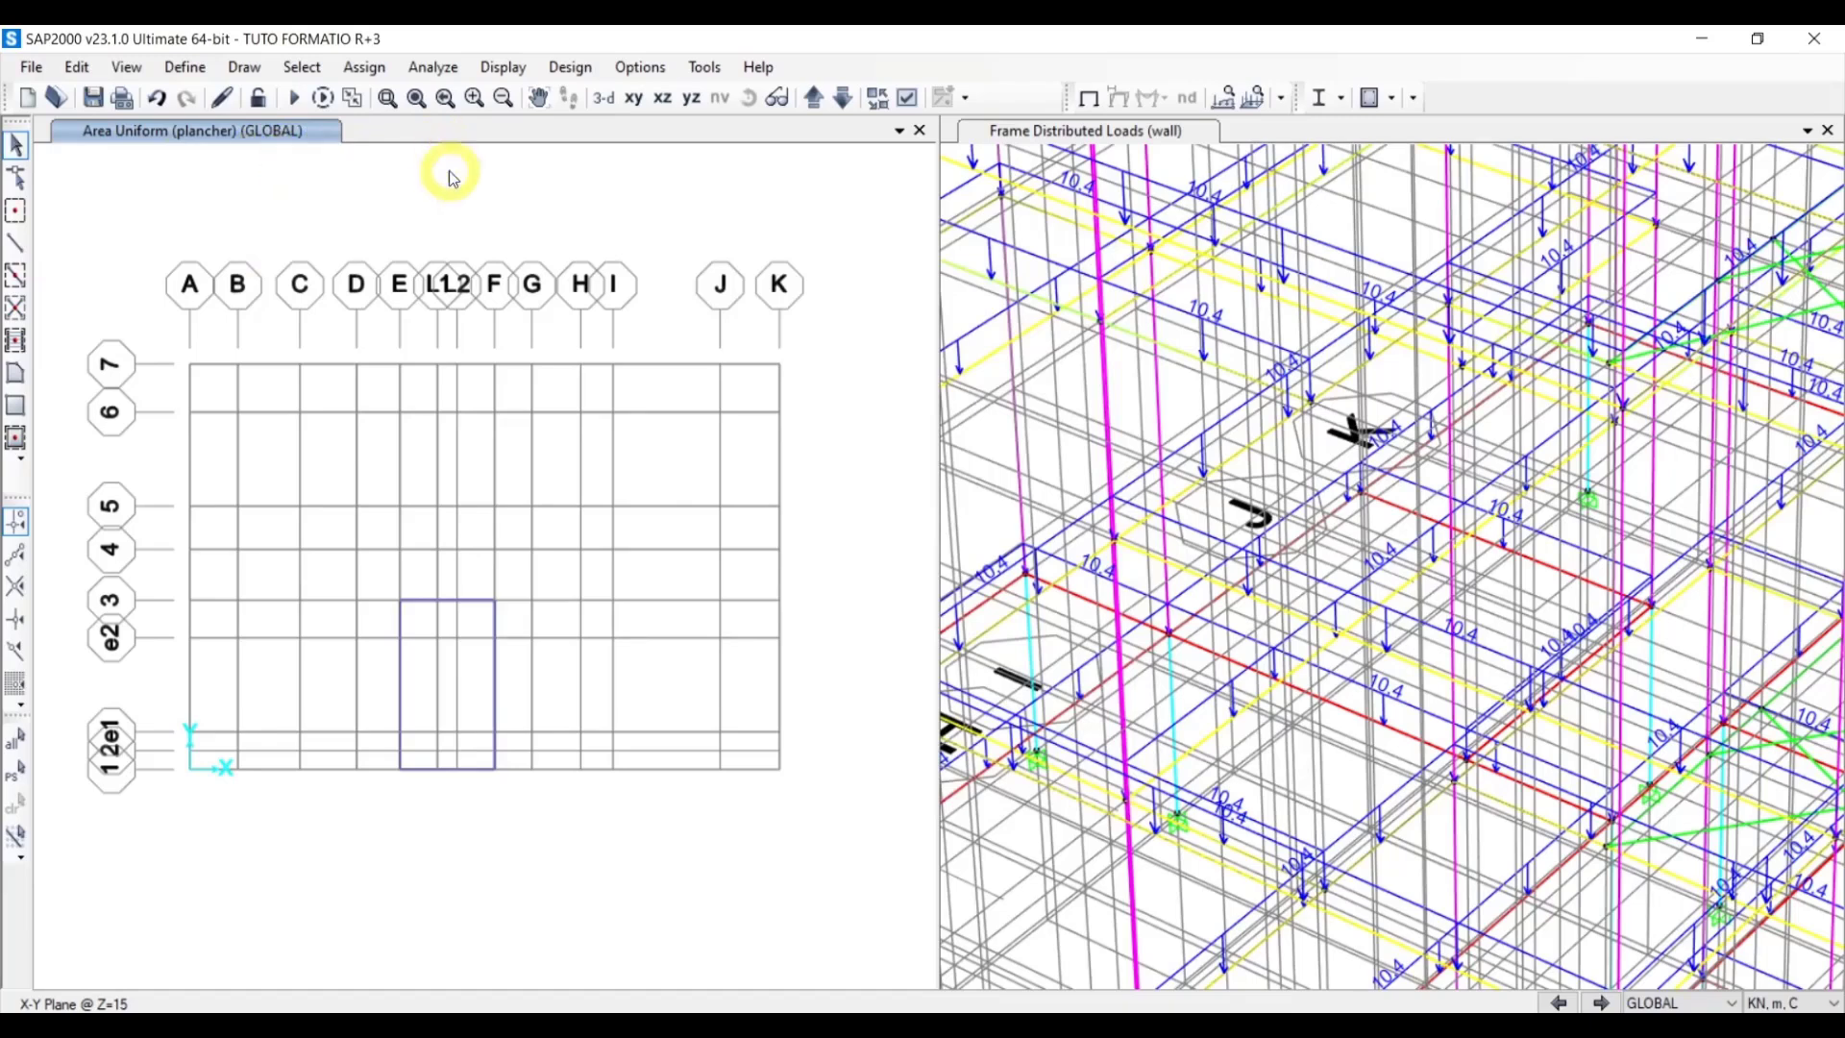
click(845, 98)
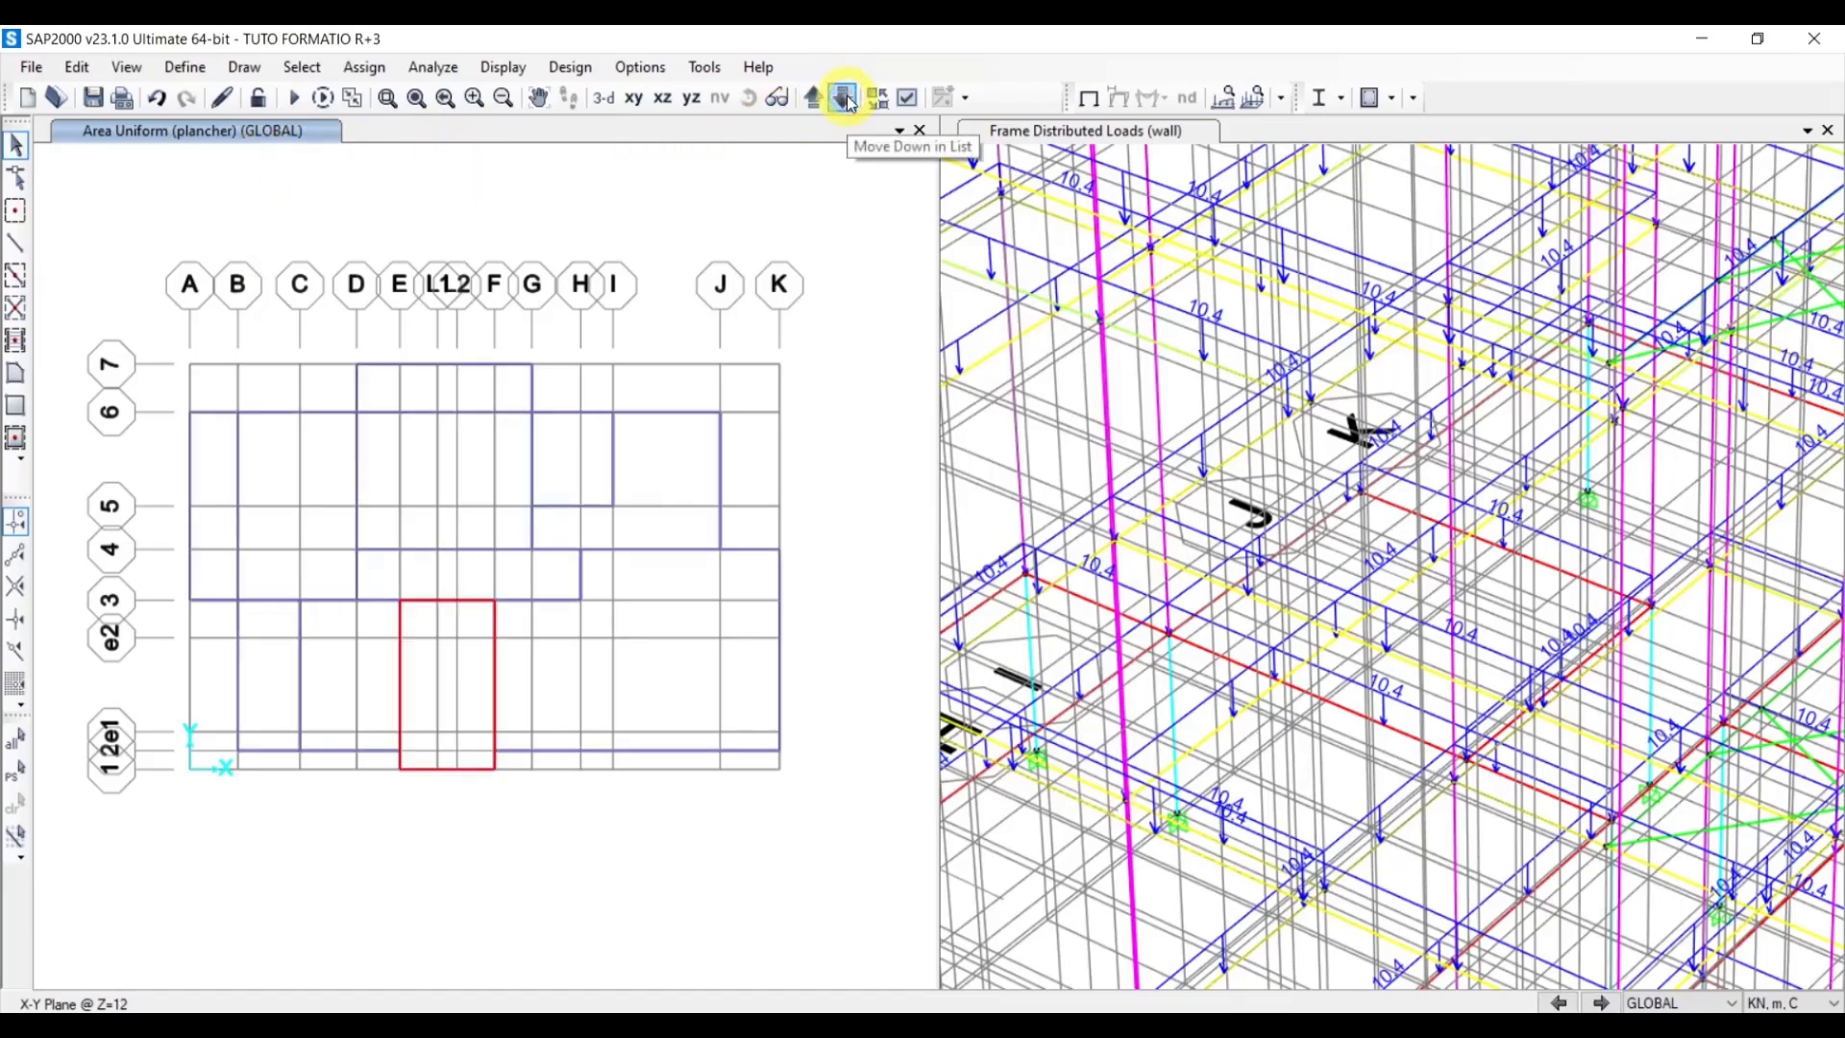
right_click(670, 682)
click(669, 673)
click(845, 98)
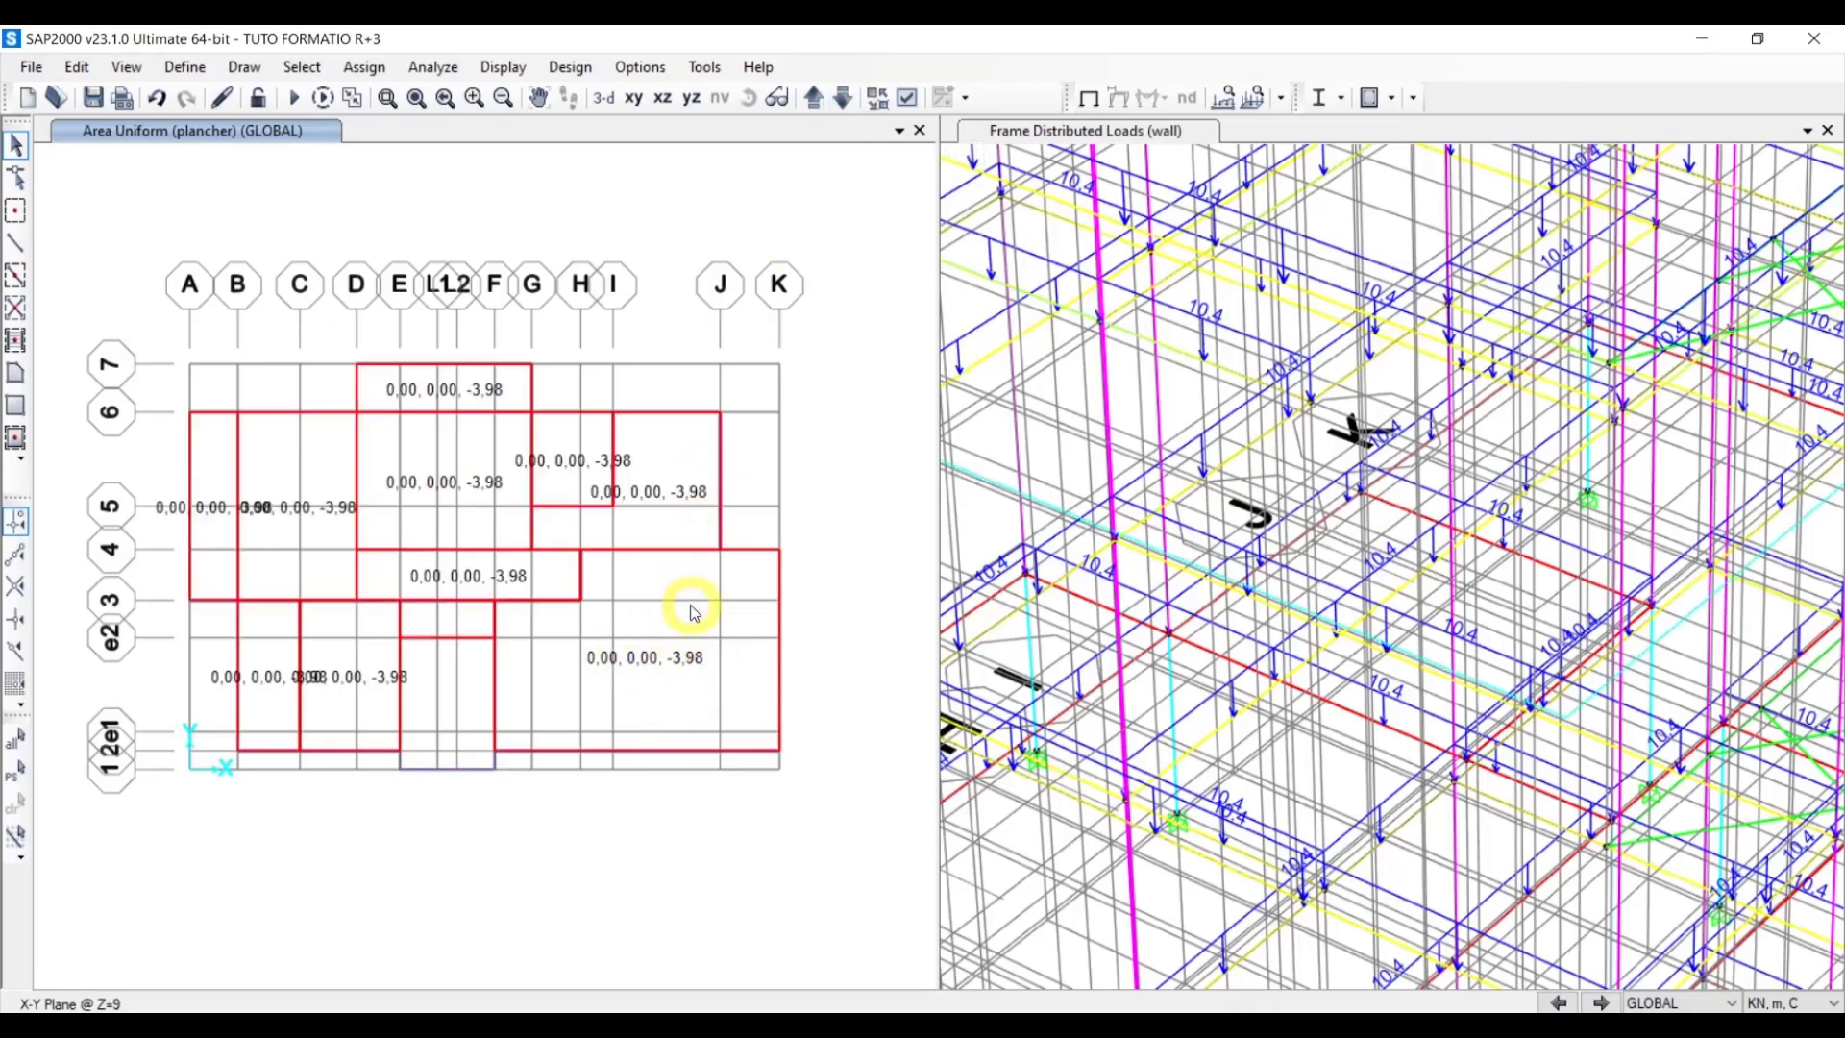
Activate the 3-D view and restore the previous selection of the dalle01 slab areas
click(1115, 142)
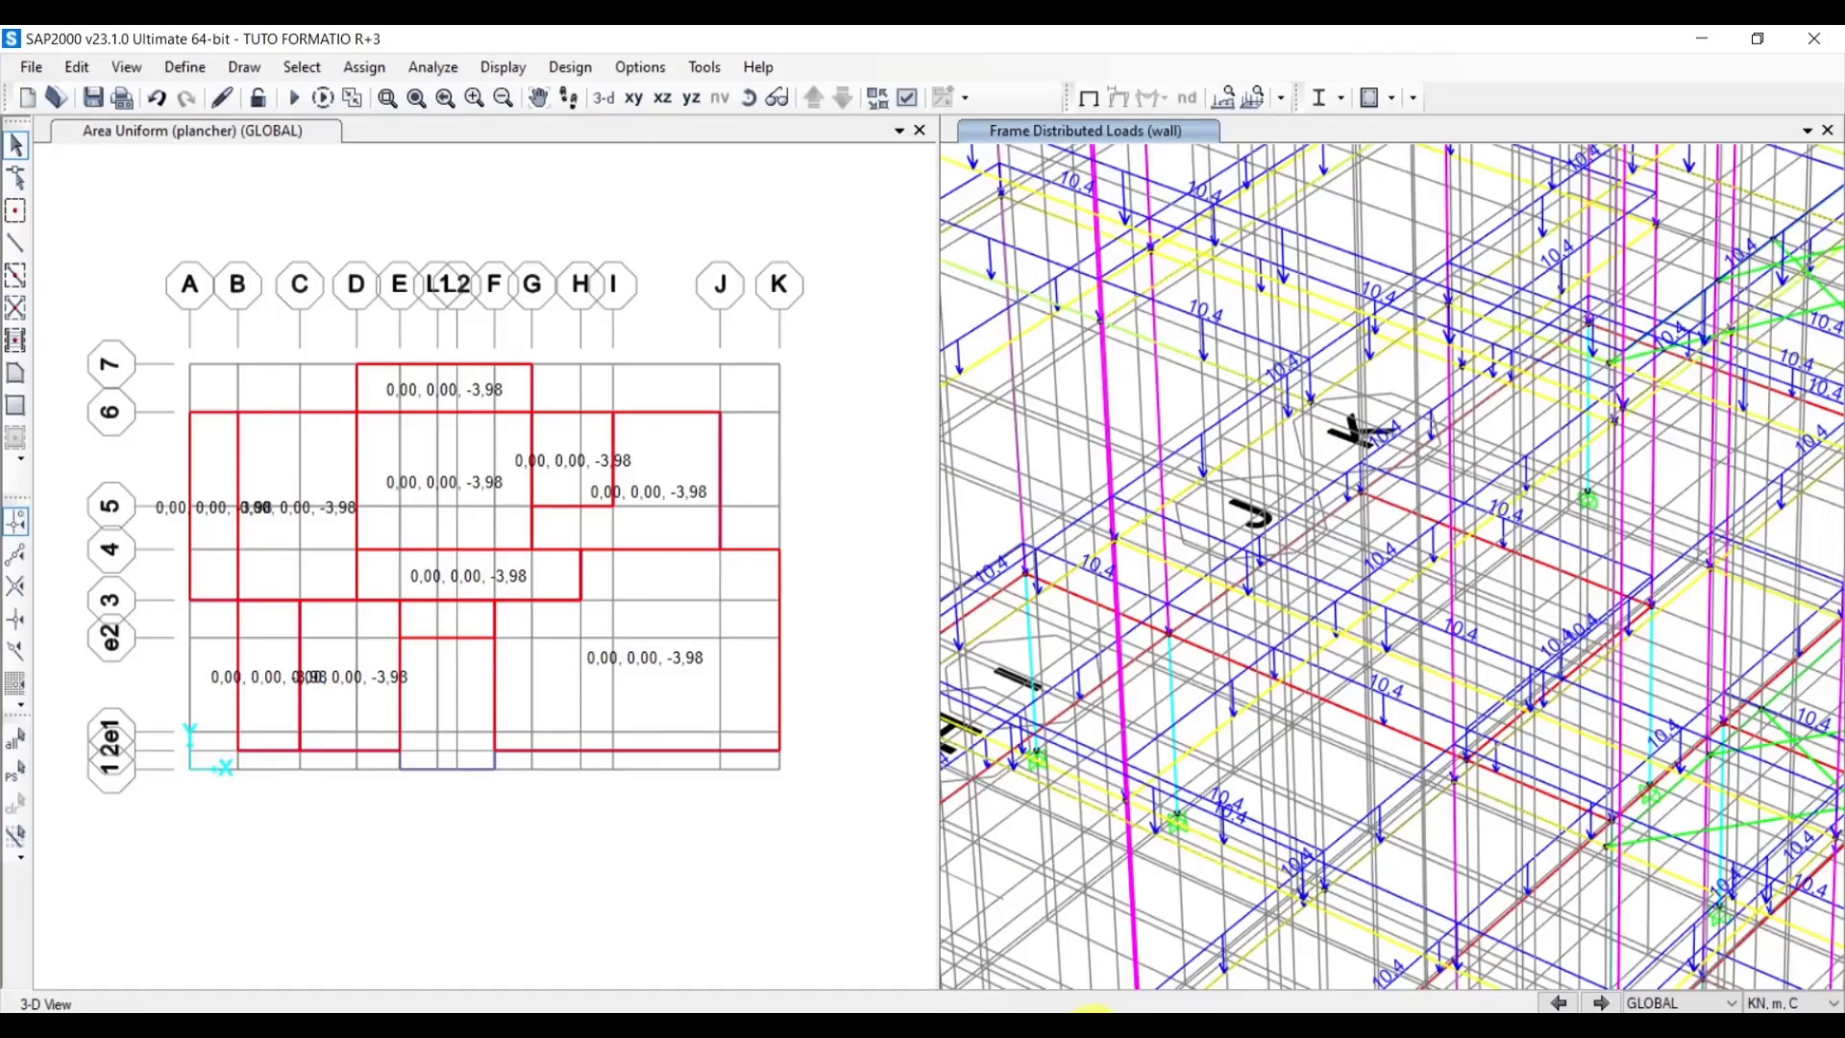
click(1092, 1024)
scroll(1186, 745, down, 3)
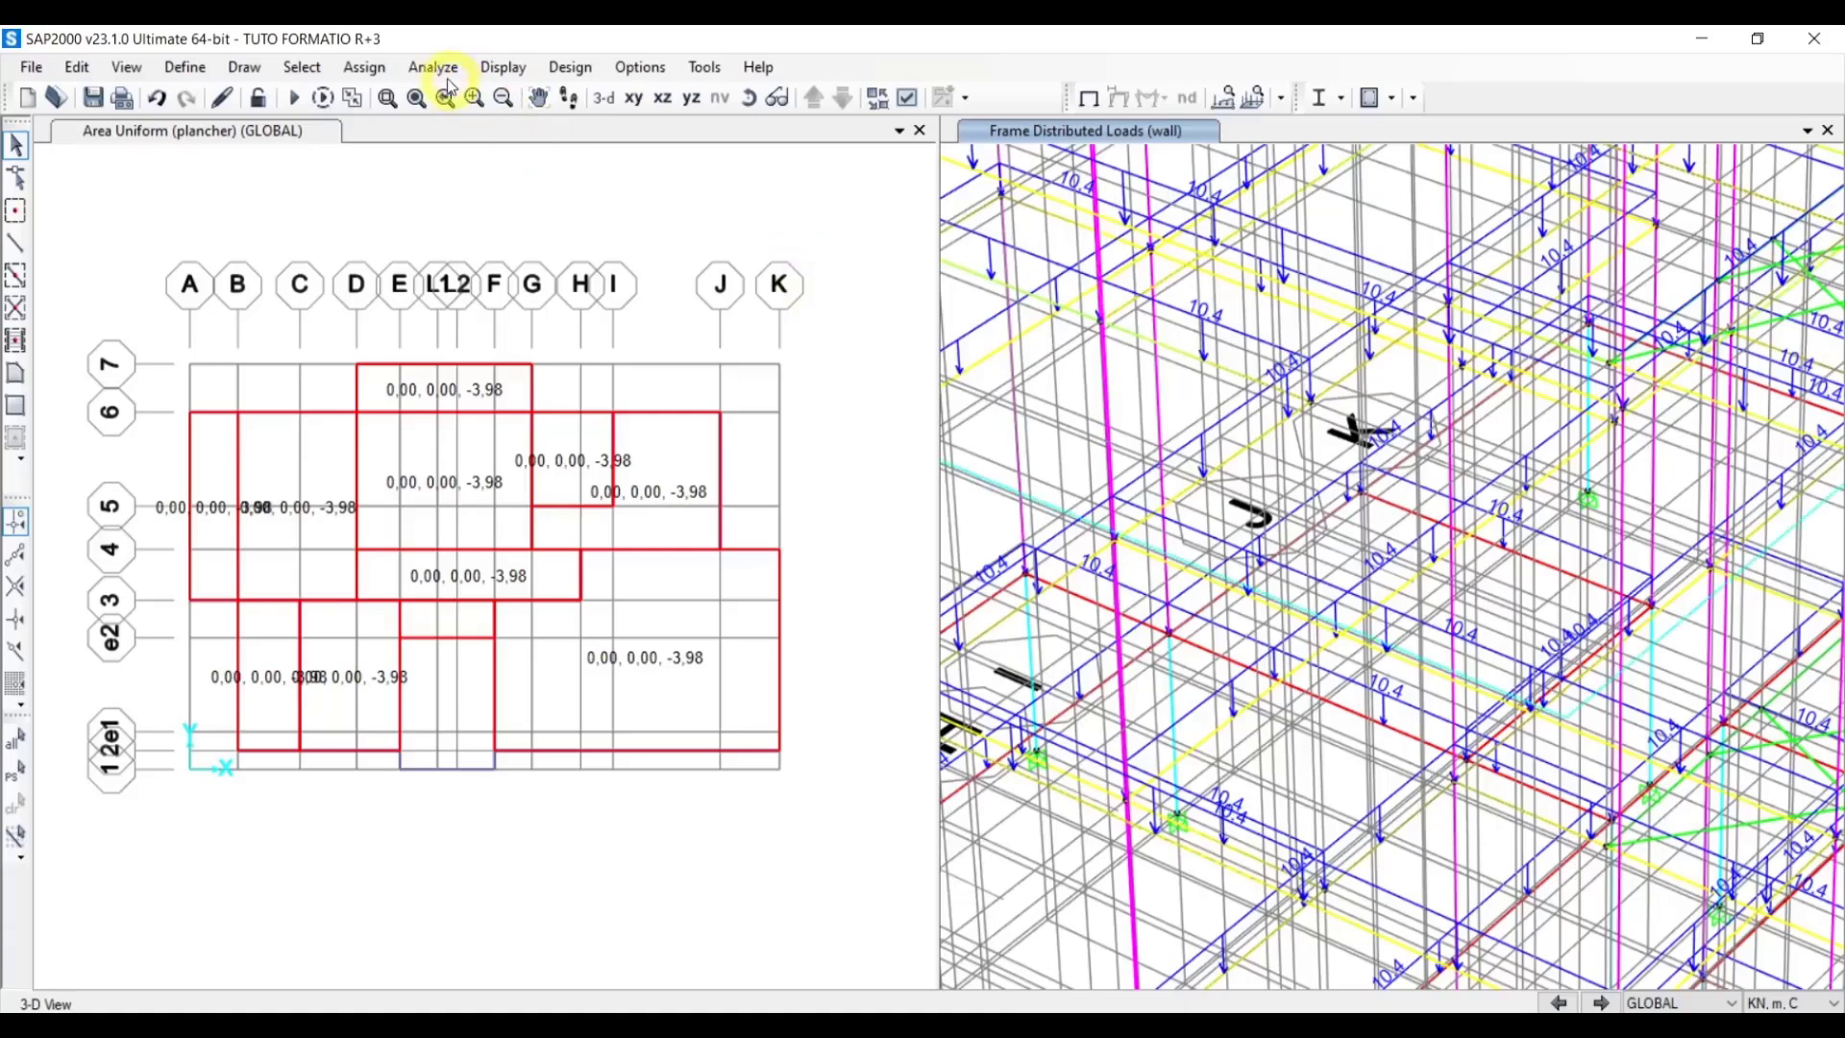
click(302, 67)
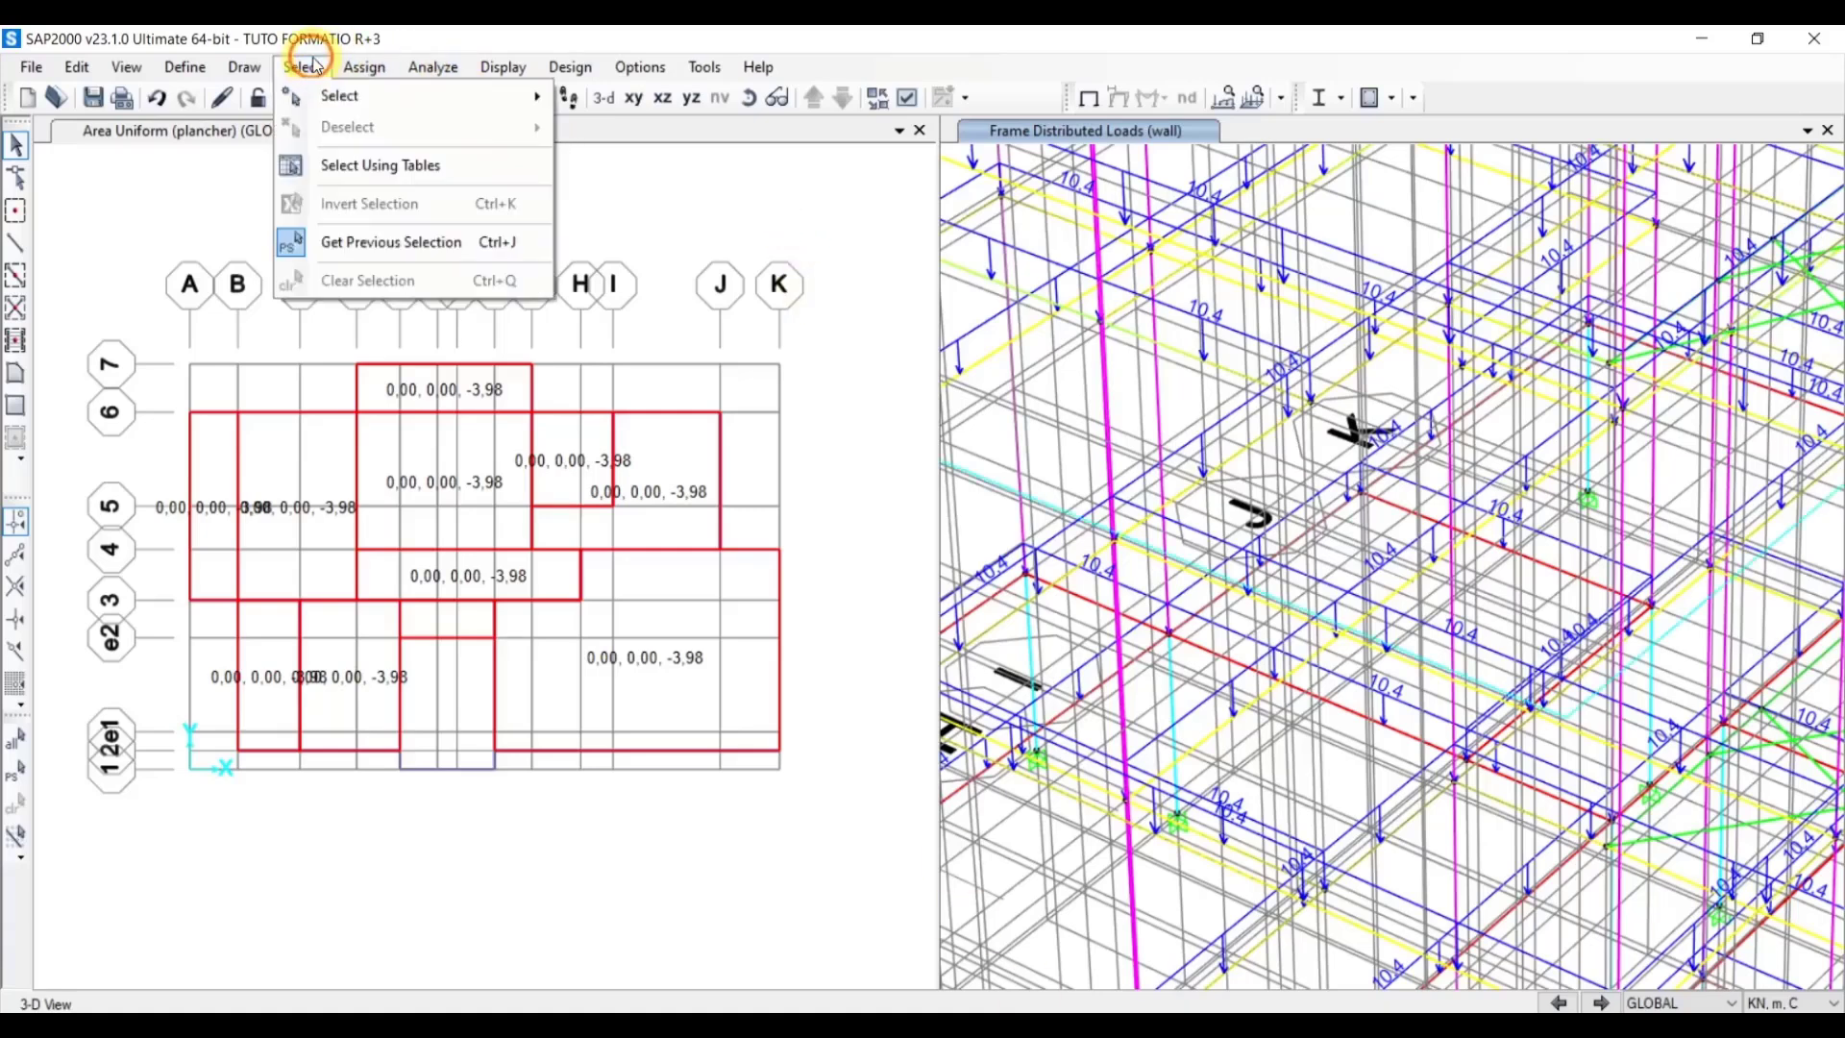
click(378, 251)
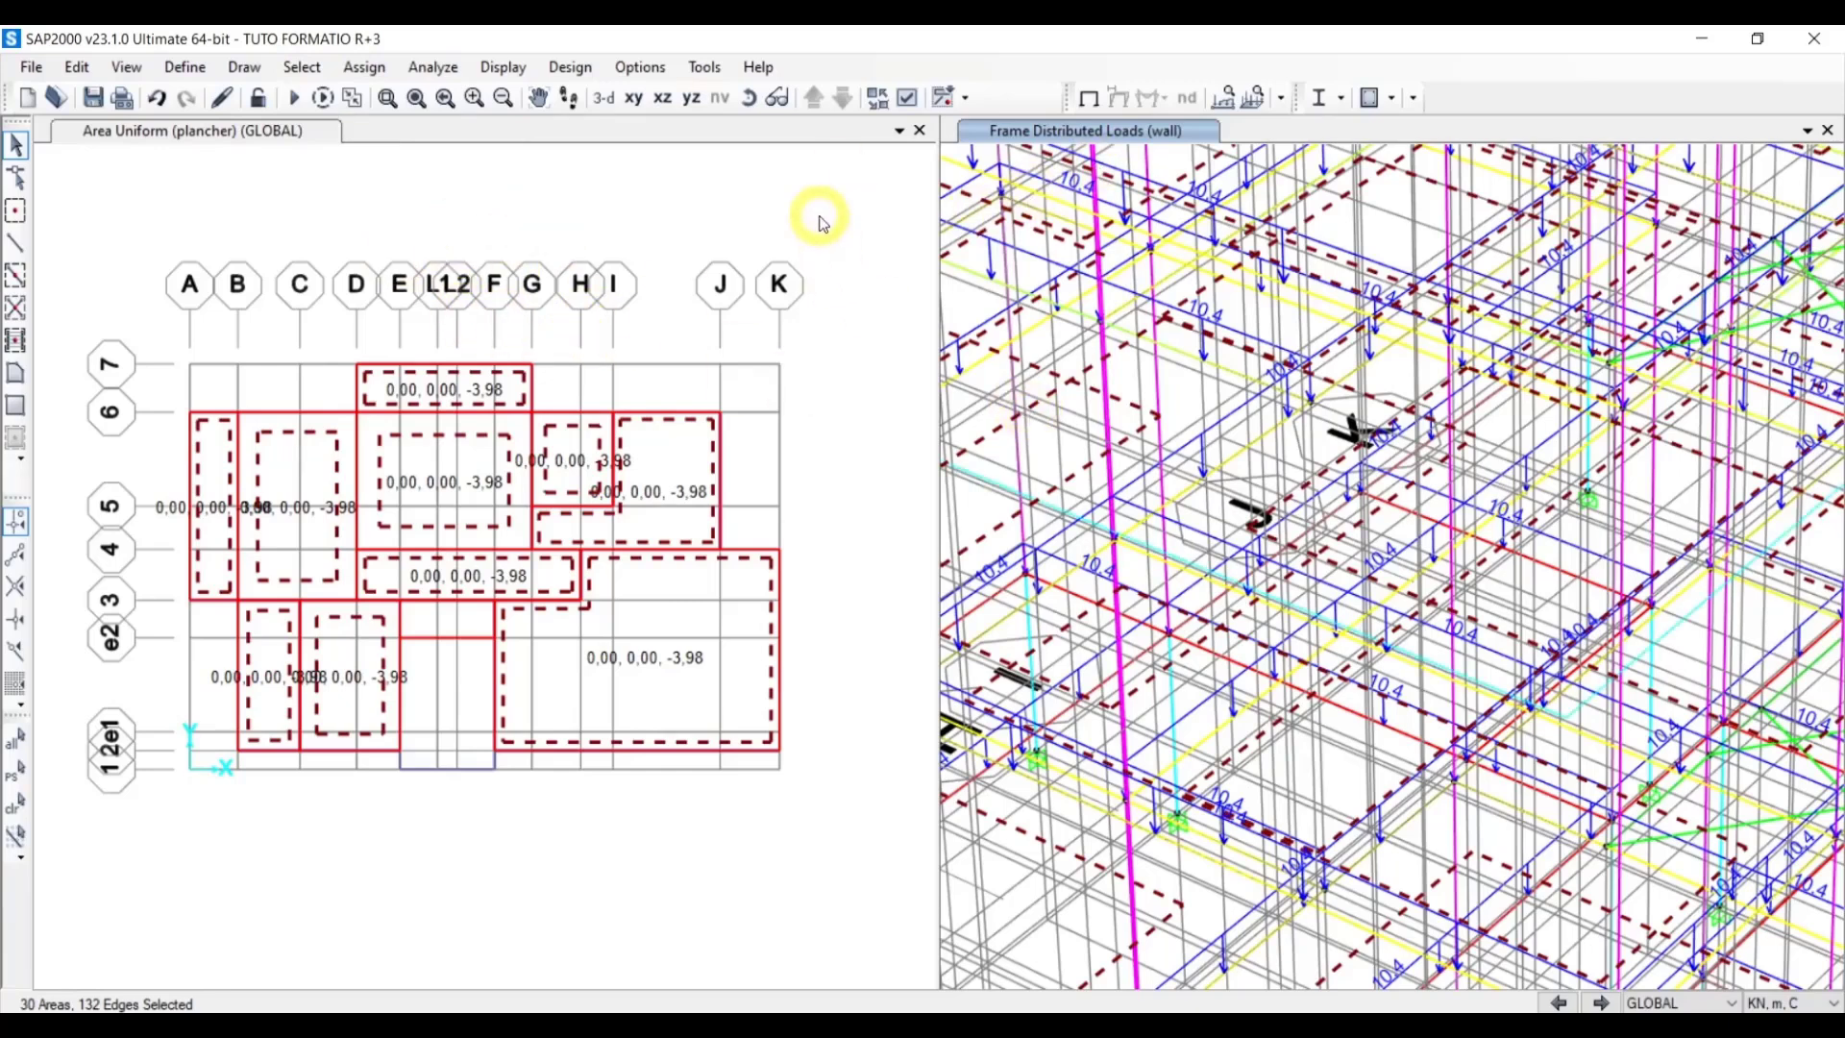
Assign a 1,5 kN/m² uniform load in the gravity direction for the live pattern to the selected slabs, replacing existing loads
click(364, 66)
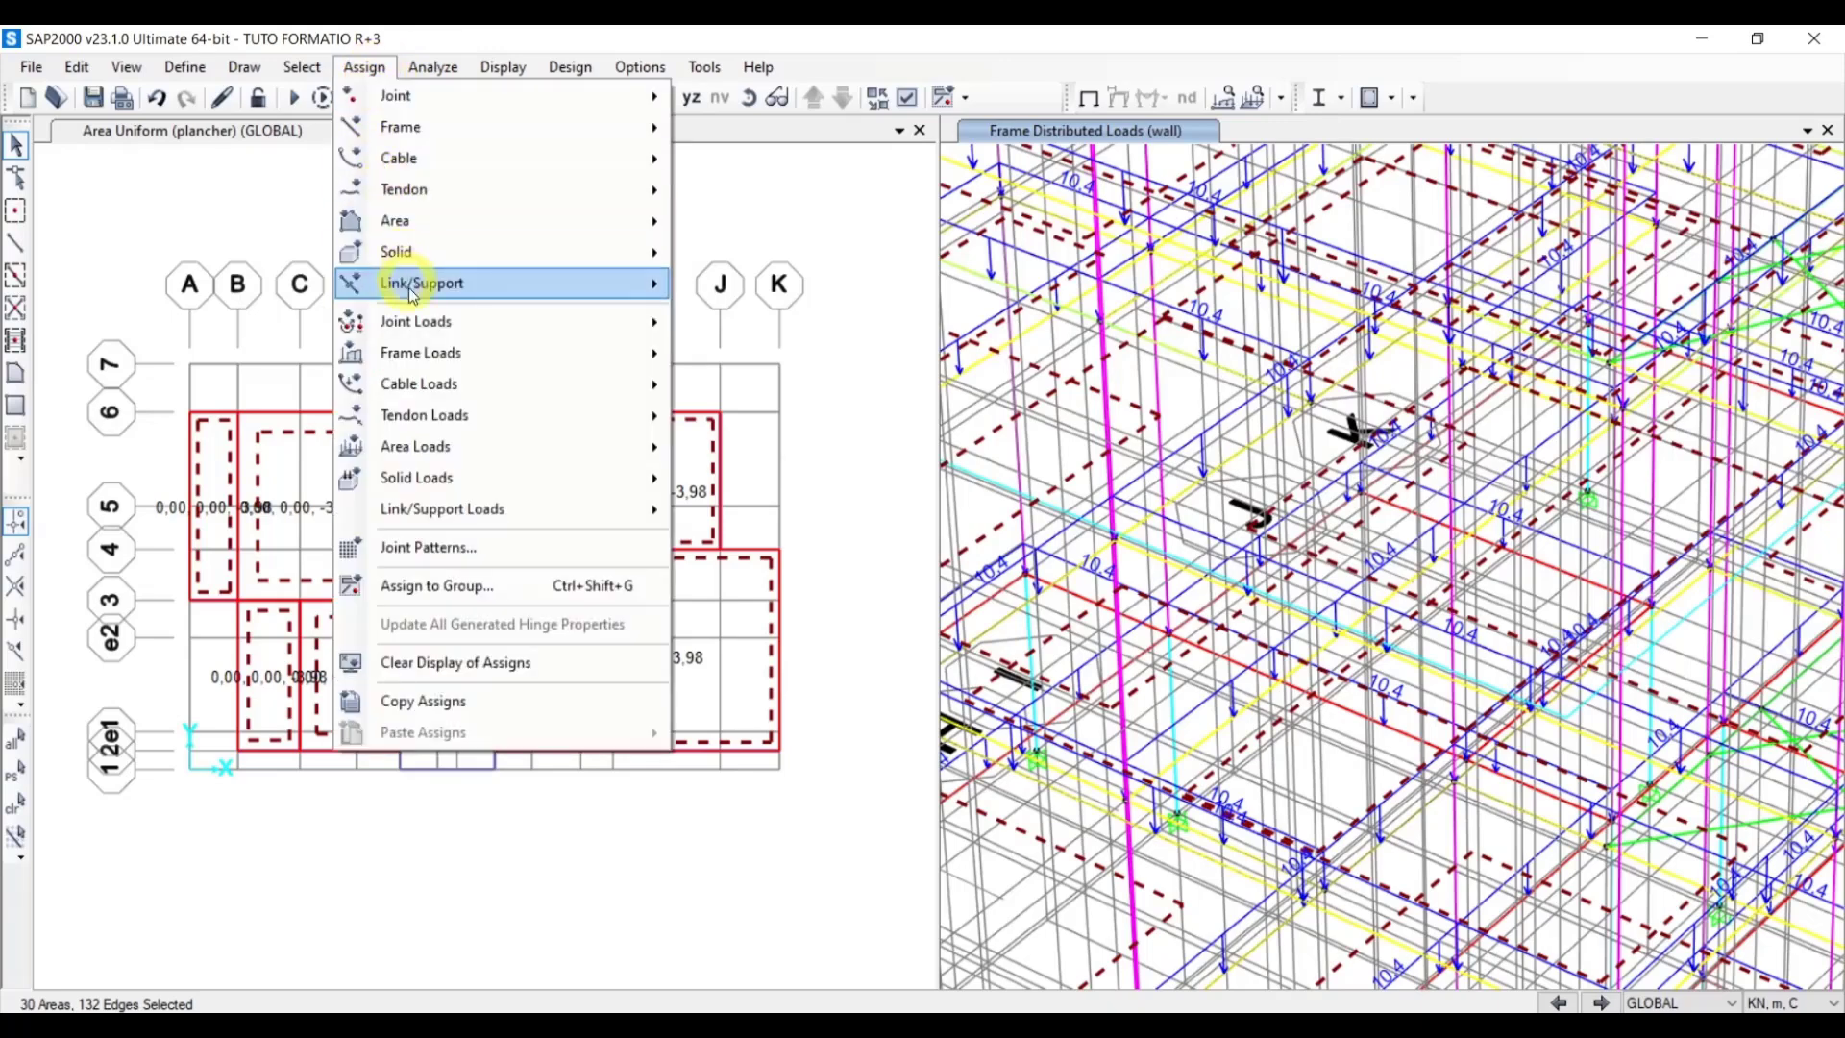
mouse_move(466, 445)
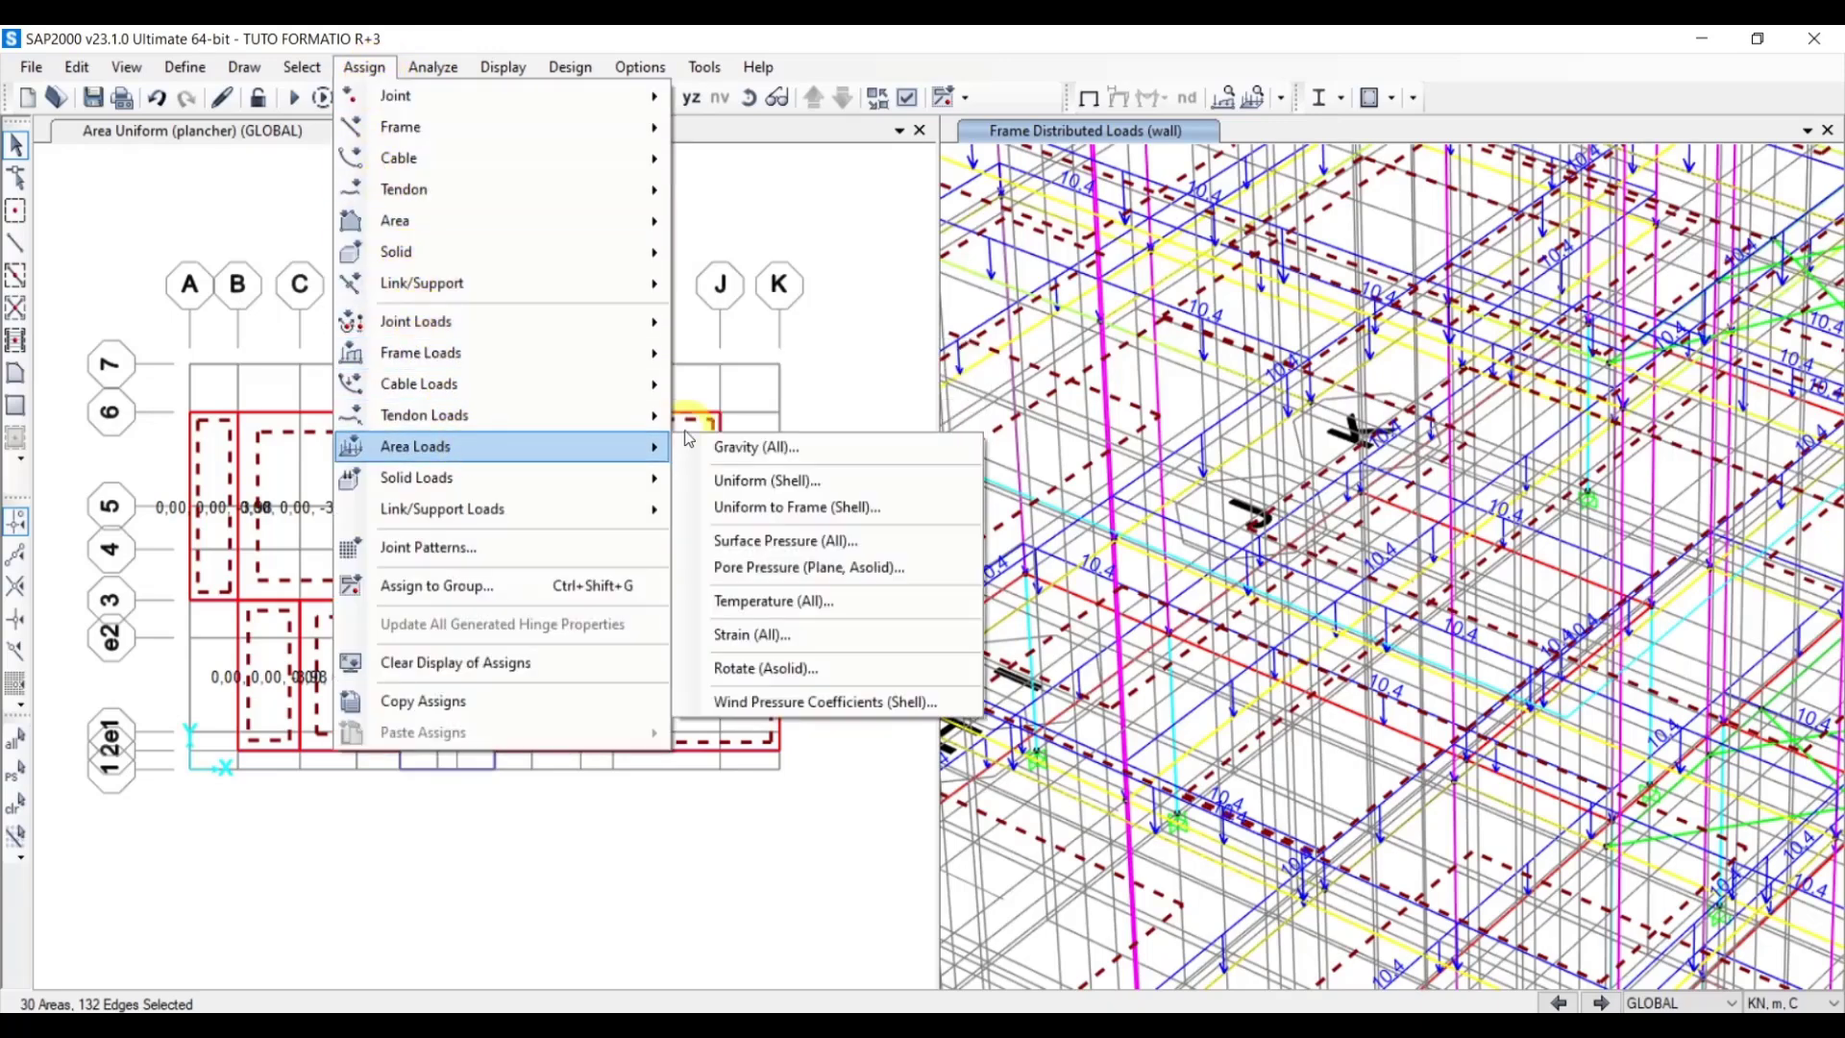
click(766, 481)
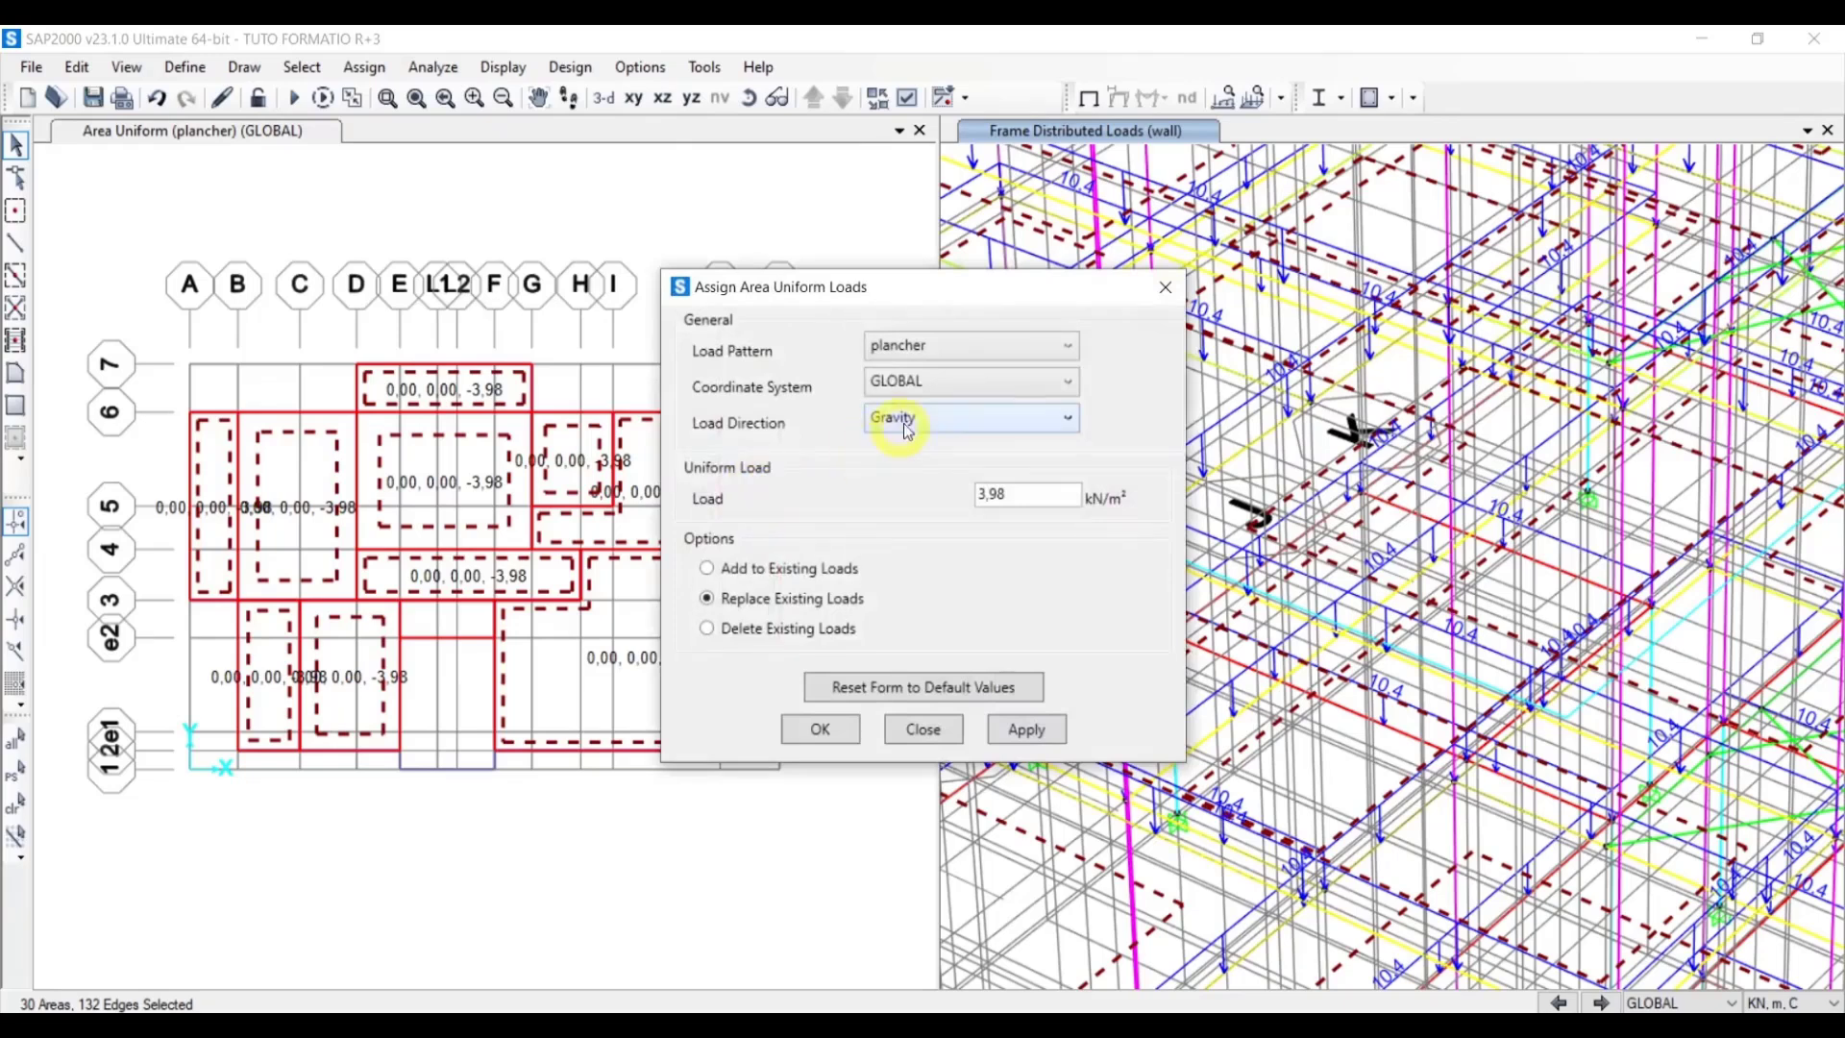
click(937, 348)
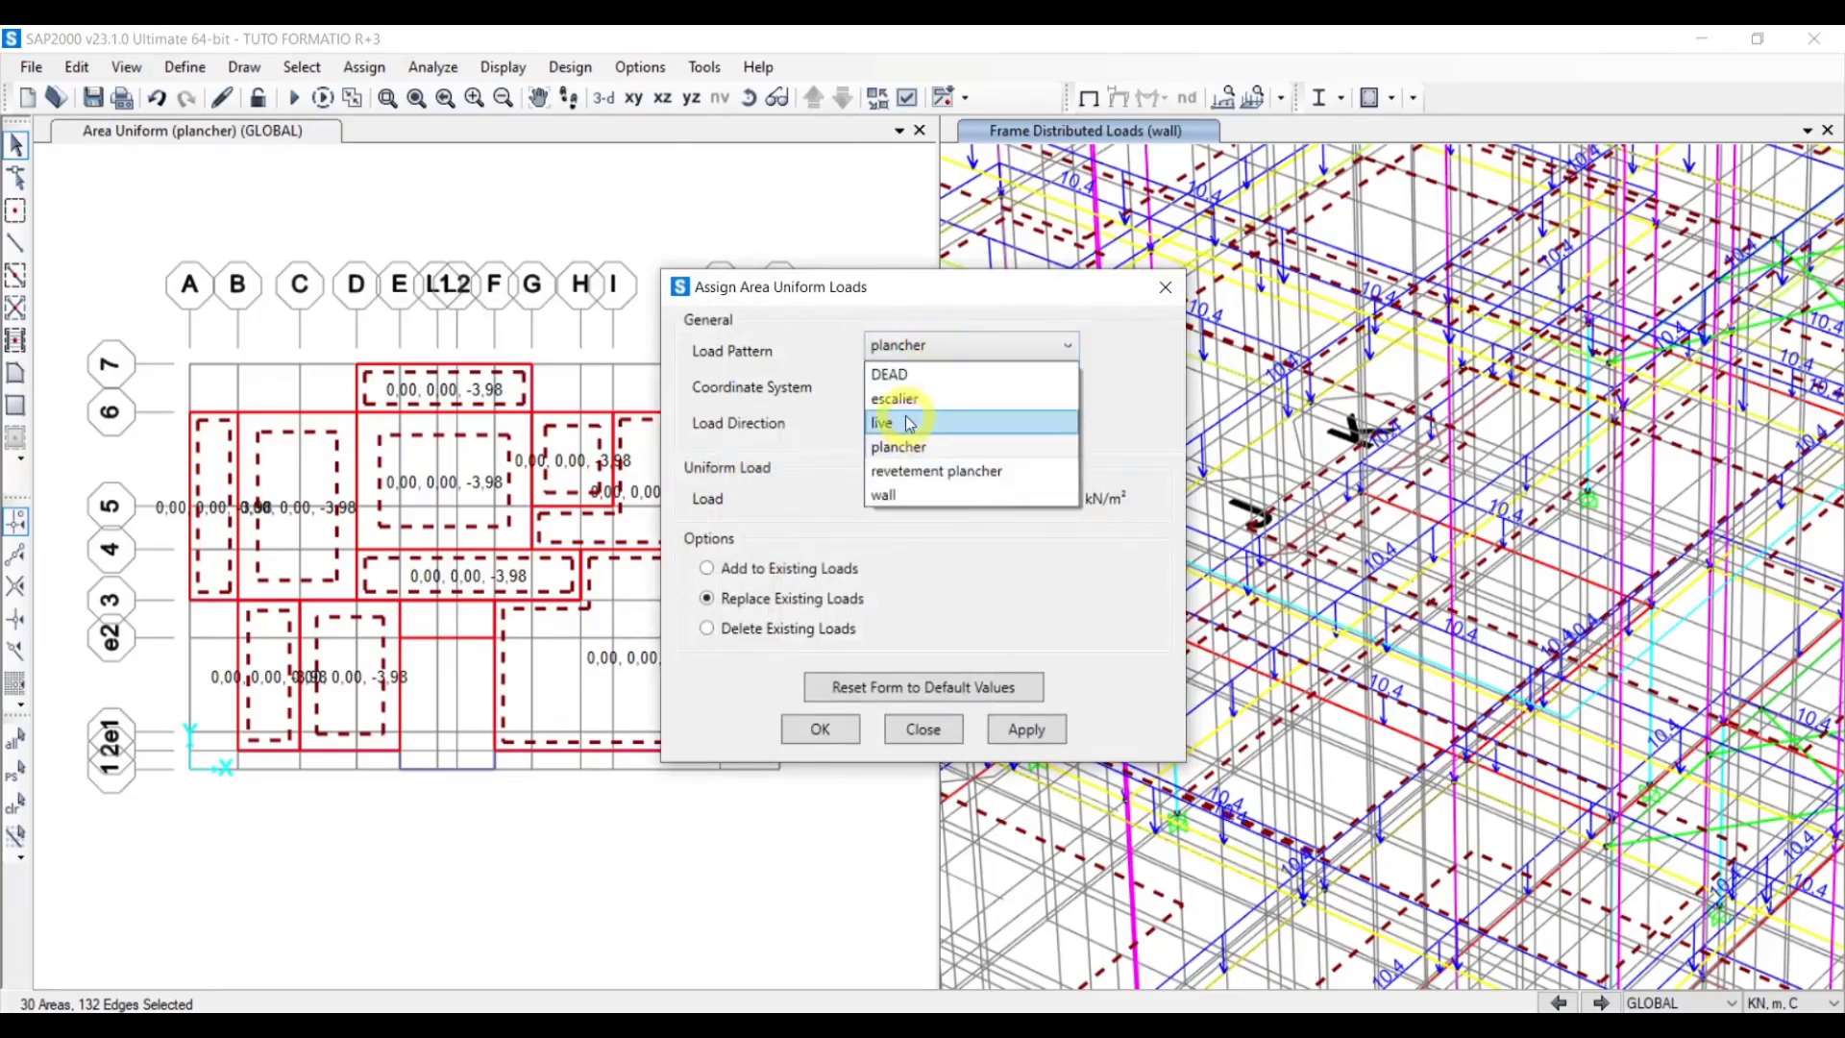
click(909, 423)
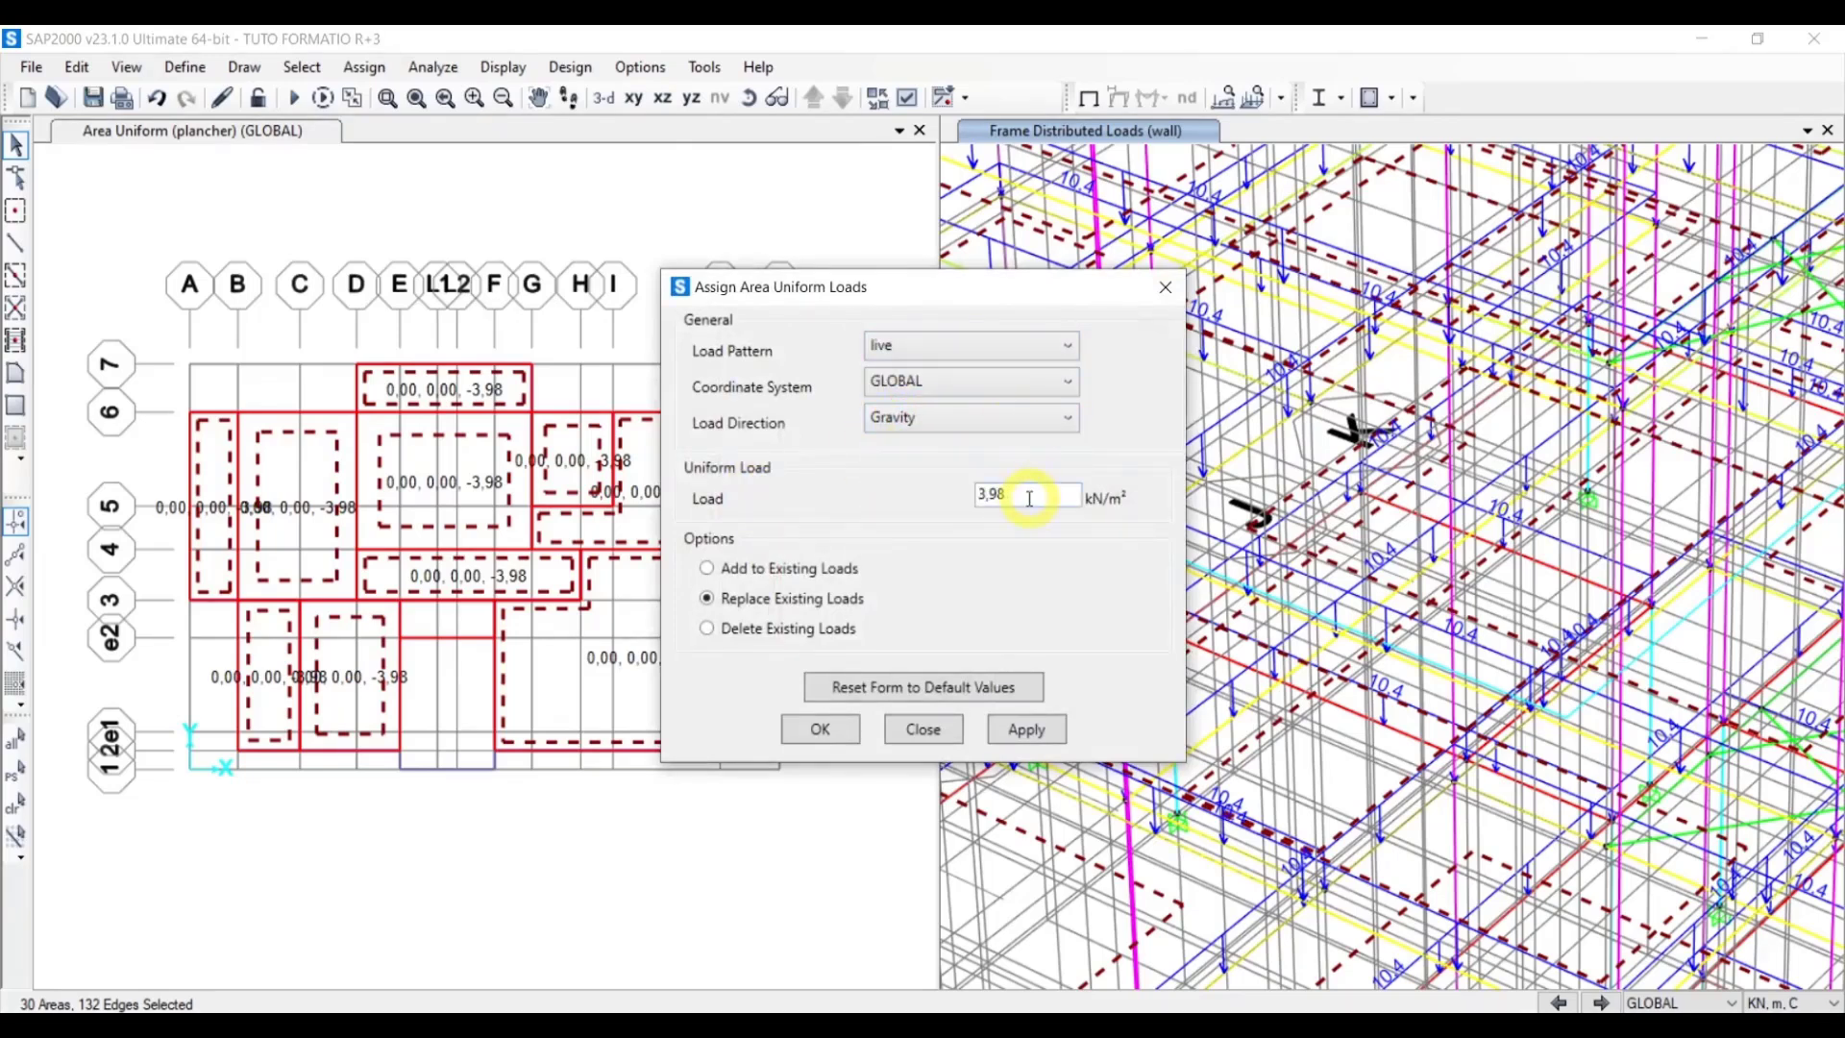
drag(1029, 498, 812, 531)
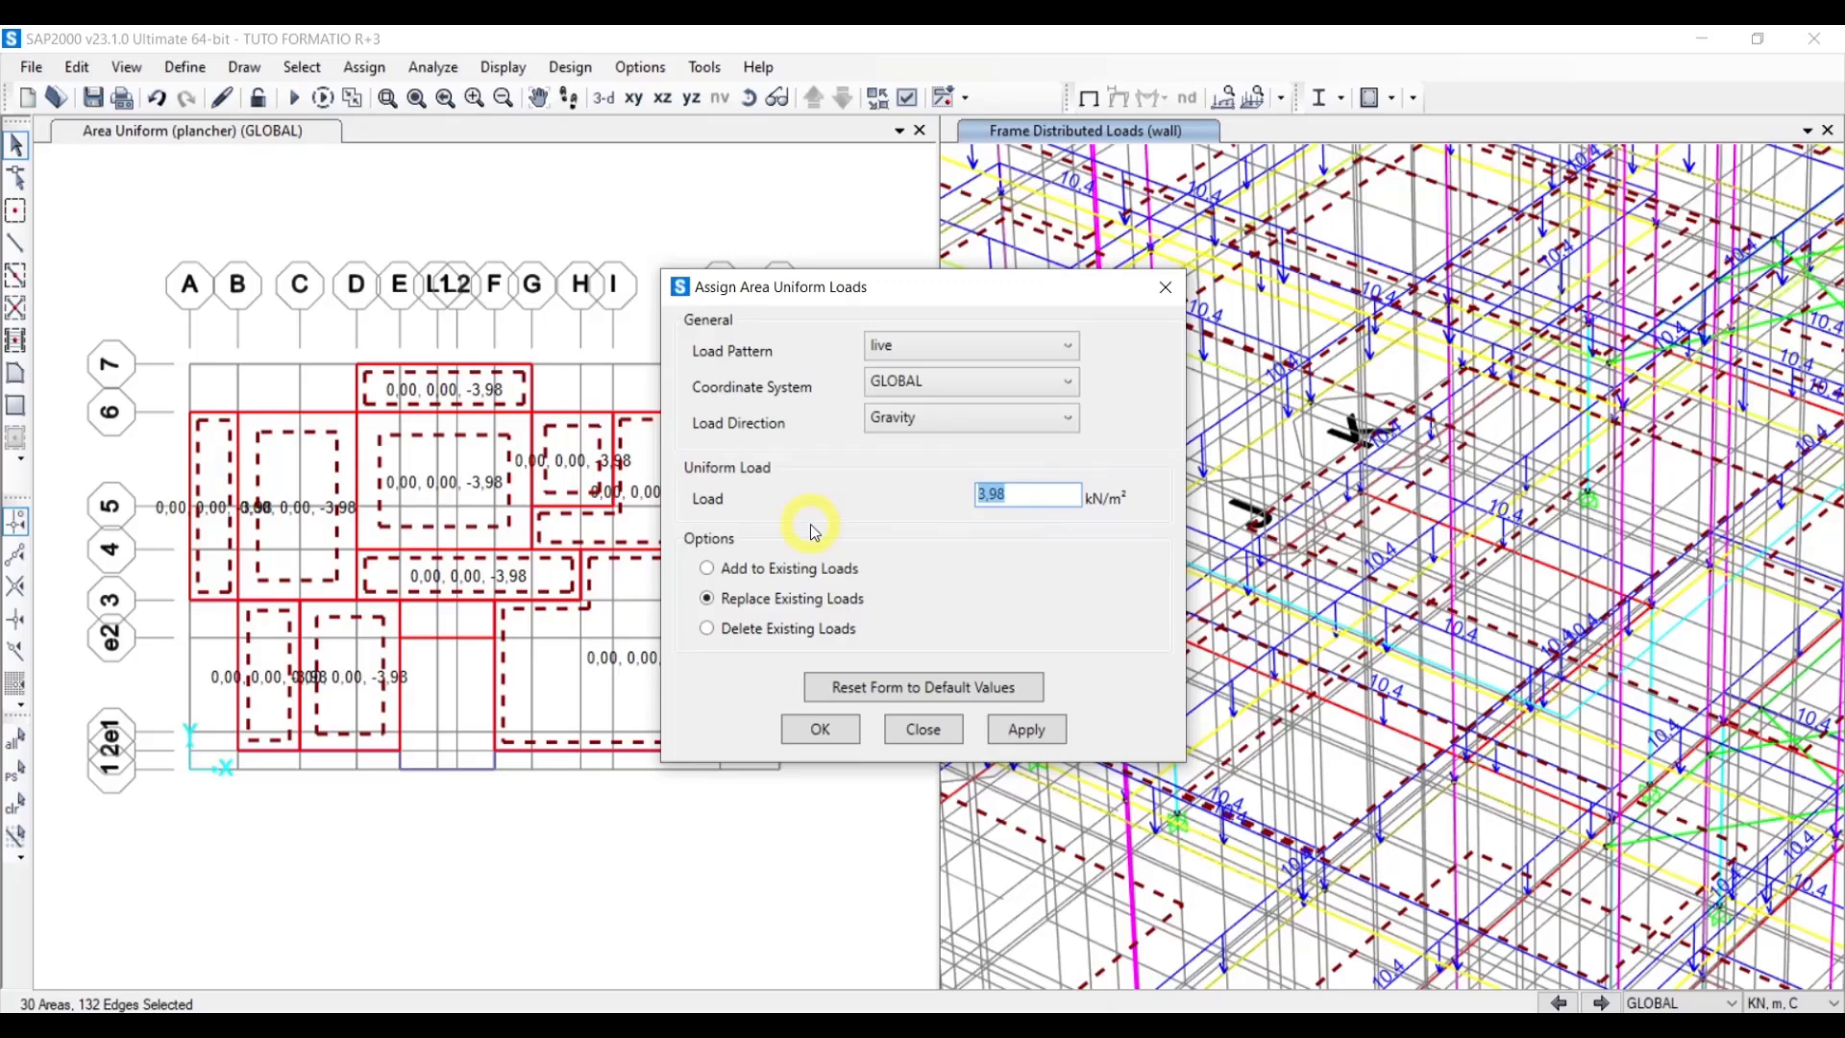
text(1,5)
click(1026, 729)
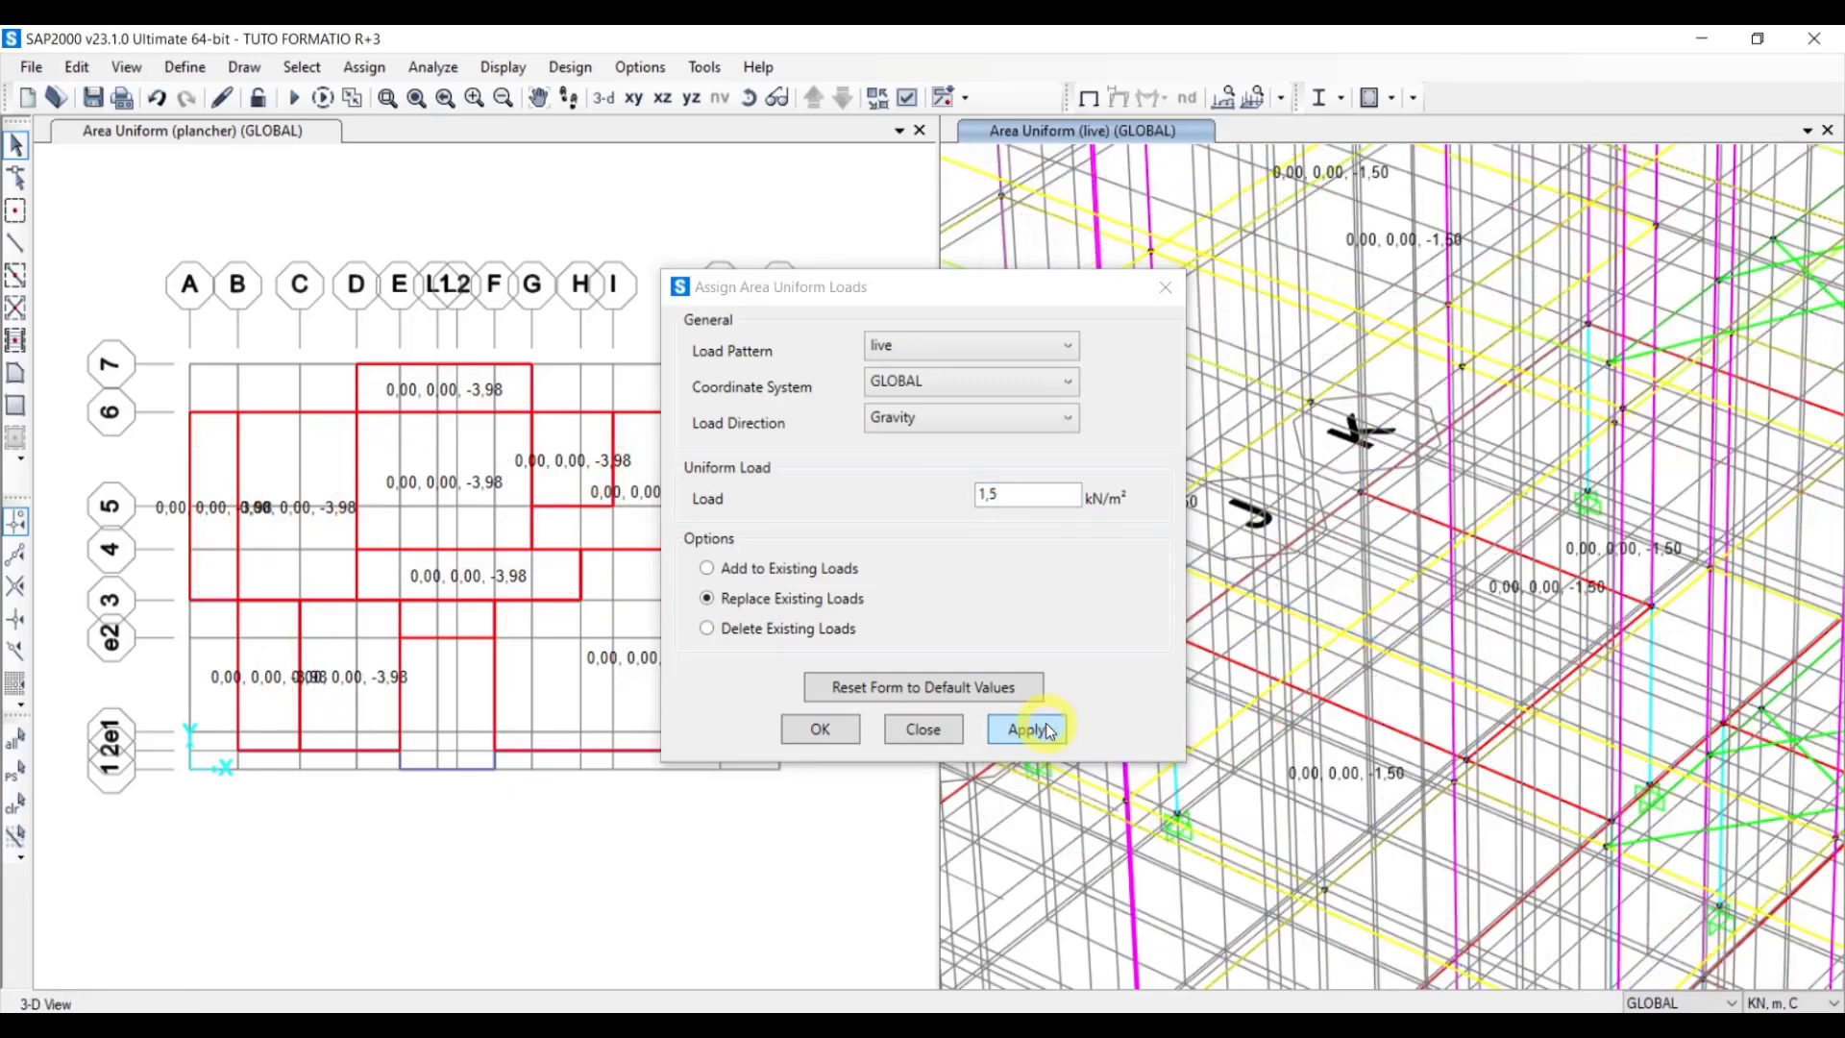
click(832, 738)
Examine the live load values on the floor slabs throughout the 3-D building model
scroll(1398, 672, down, 4)
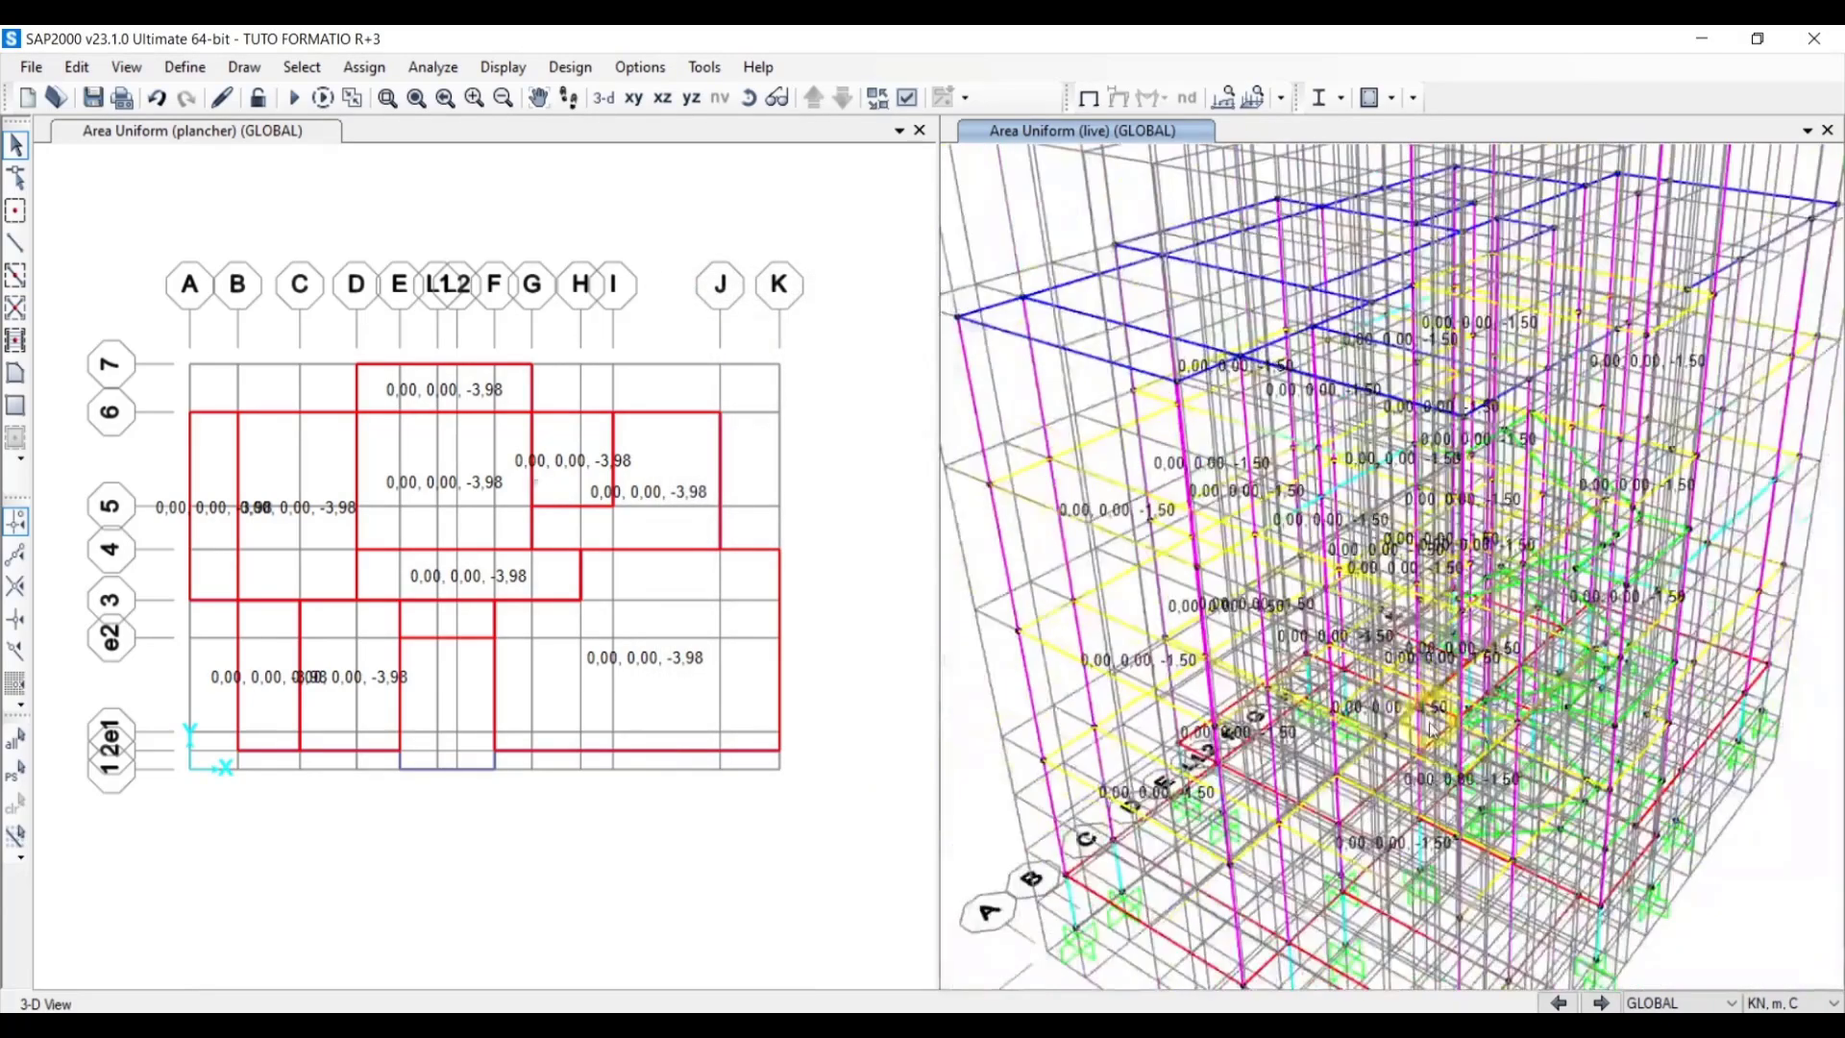
scroll(1447, 744, up, 4)
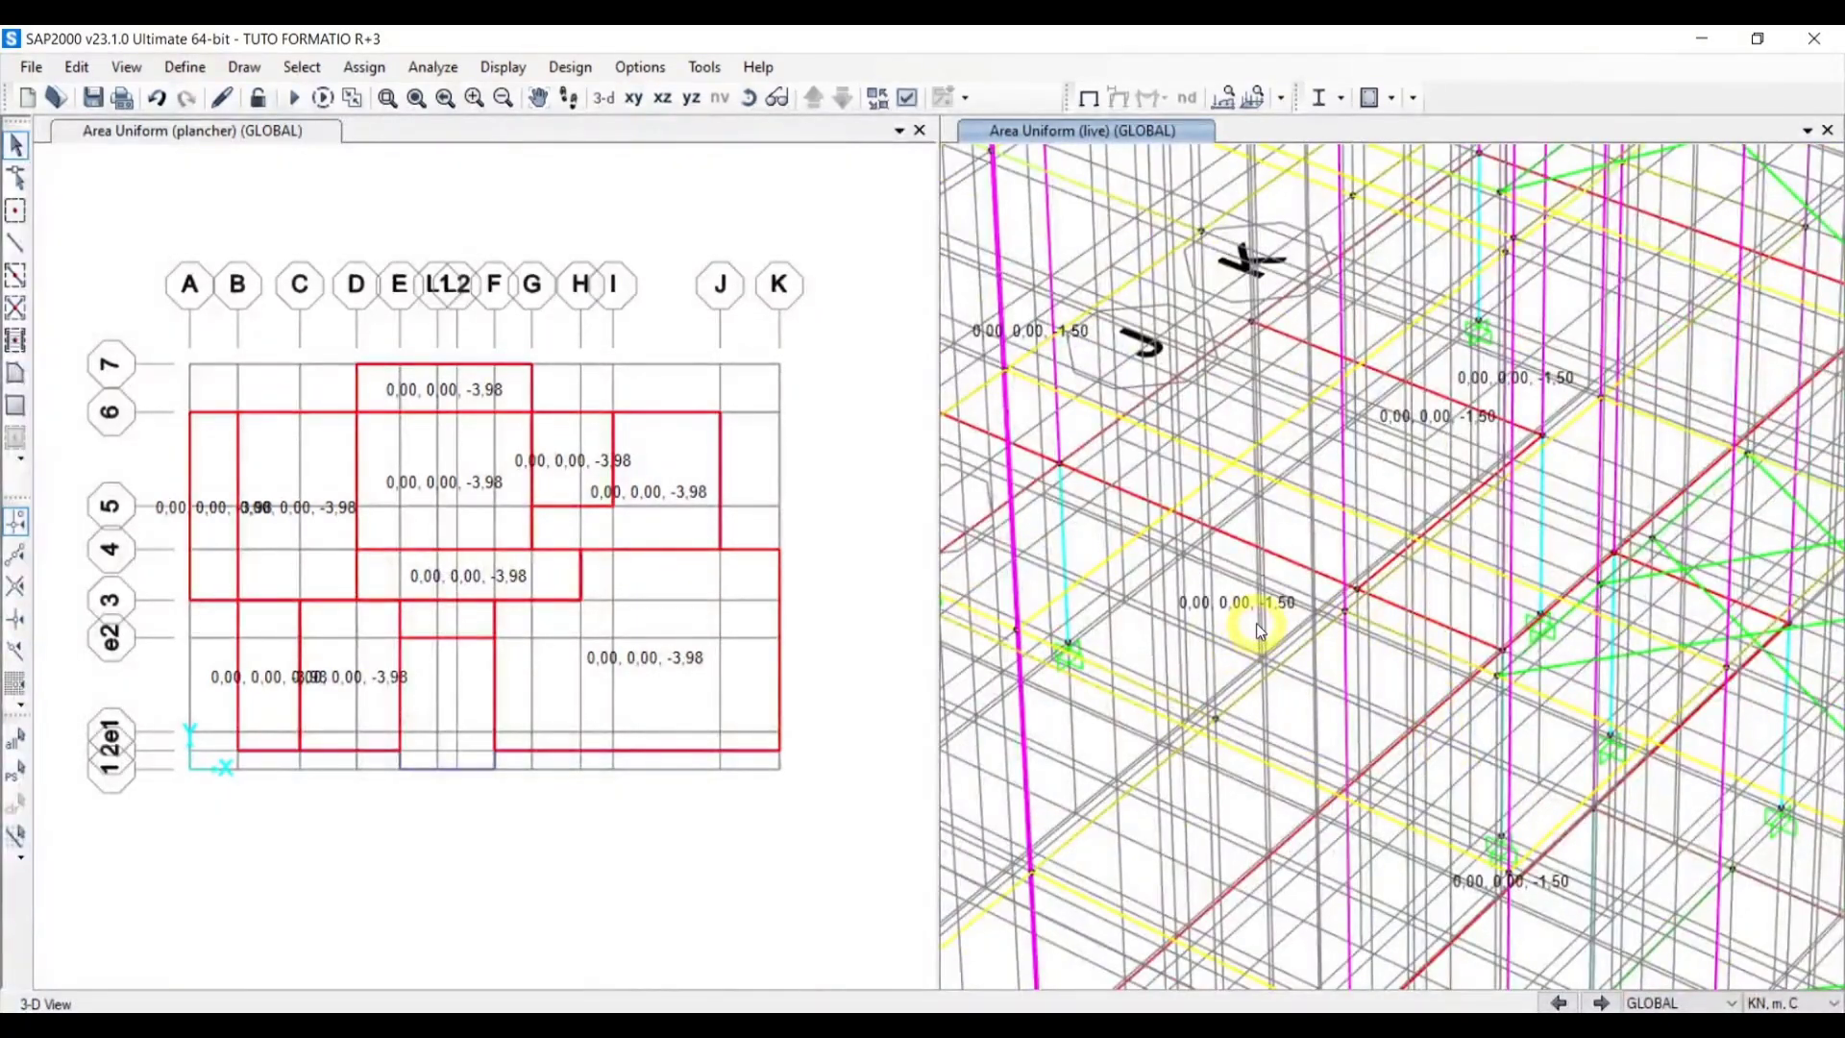
scroll(1406, 542, down, 3)
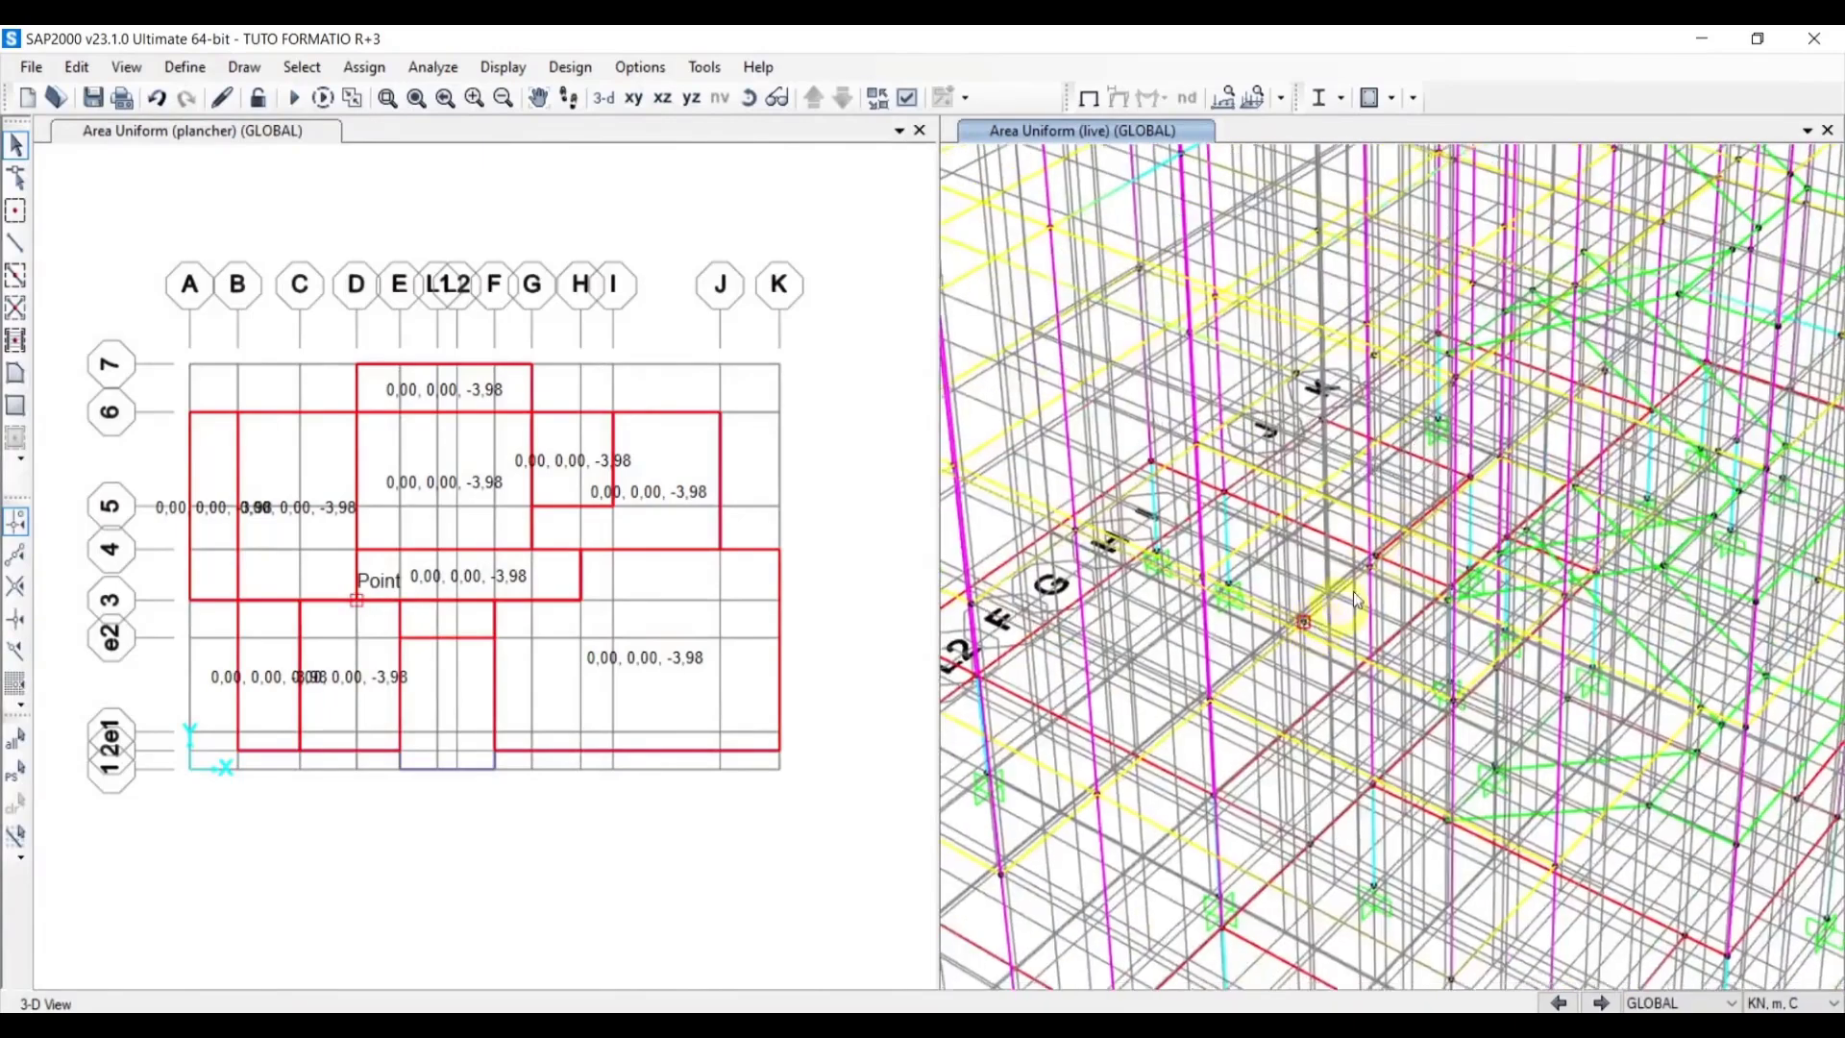
mouse_move(1307, 625)
middle_down()
mouse_move(1373, 567)
mouse_move(1393, 574)
middle_up()
scroll(1388, 625, down, 3)
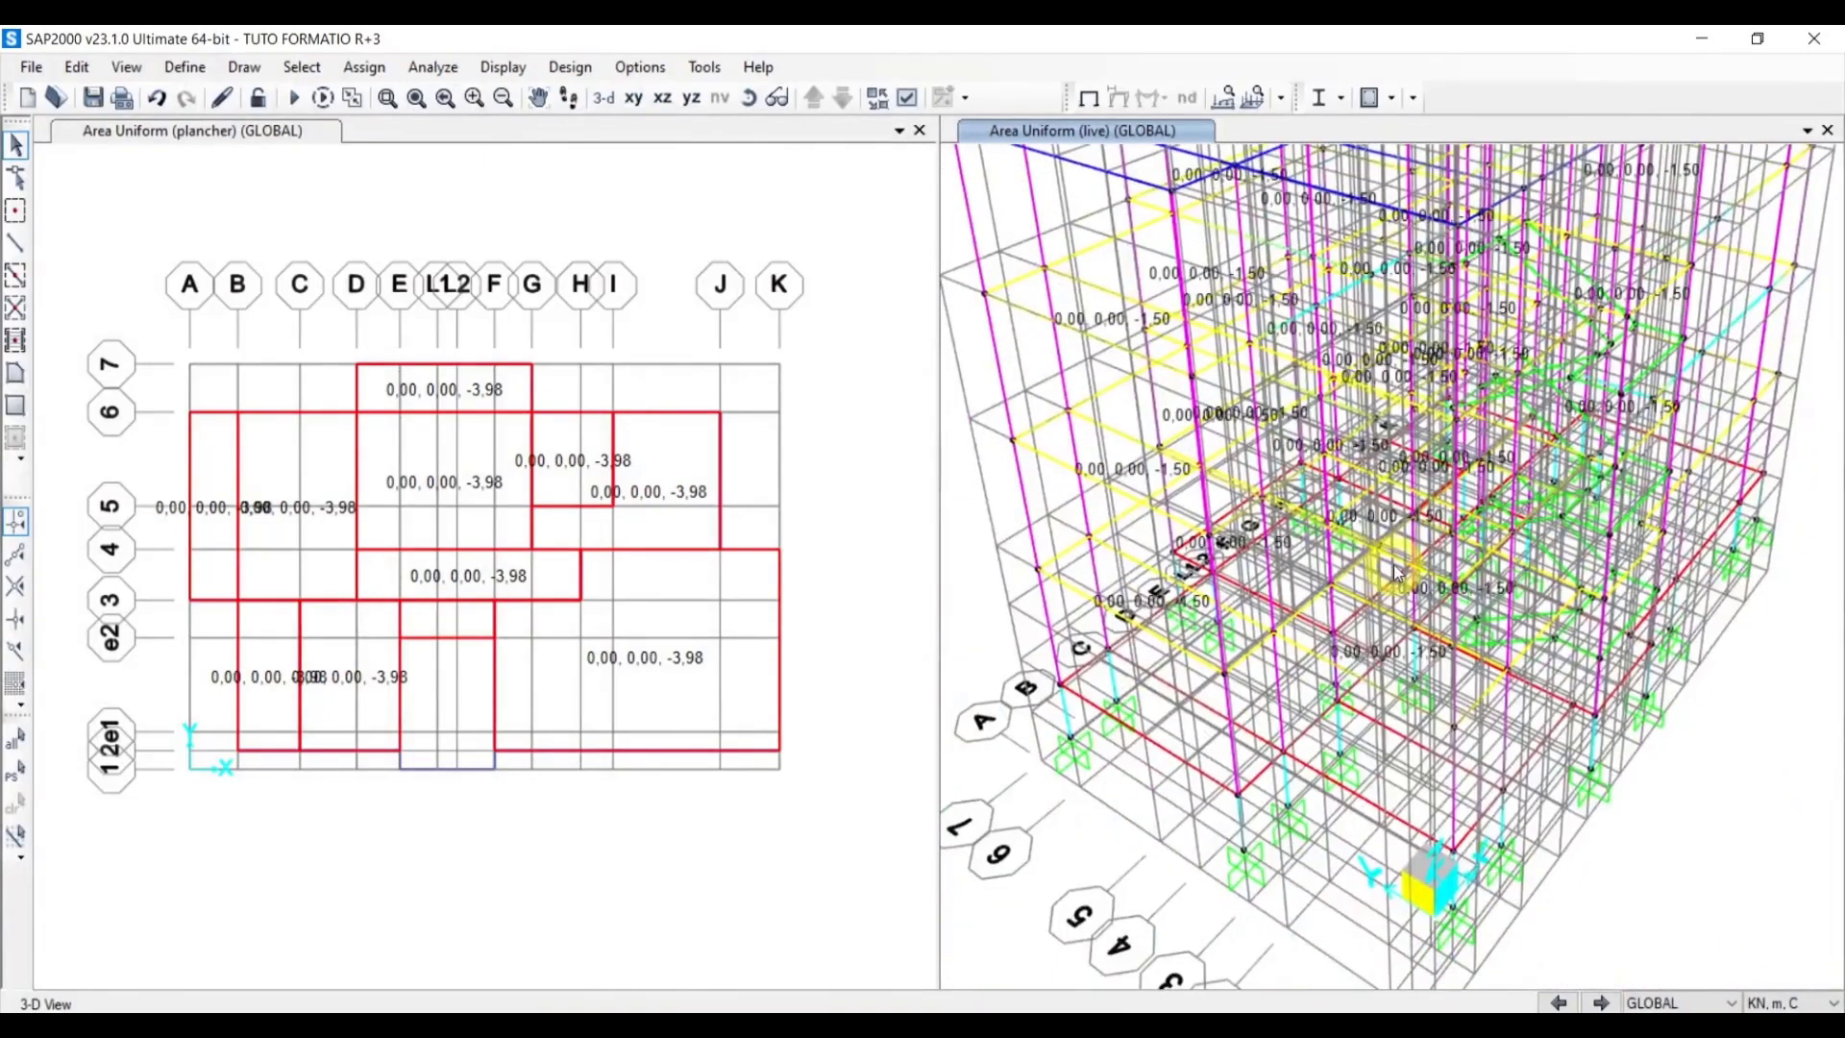
scroll(1394, 572, up, 3)
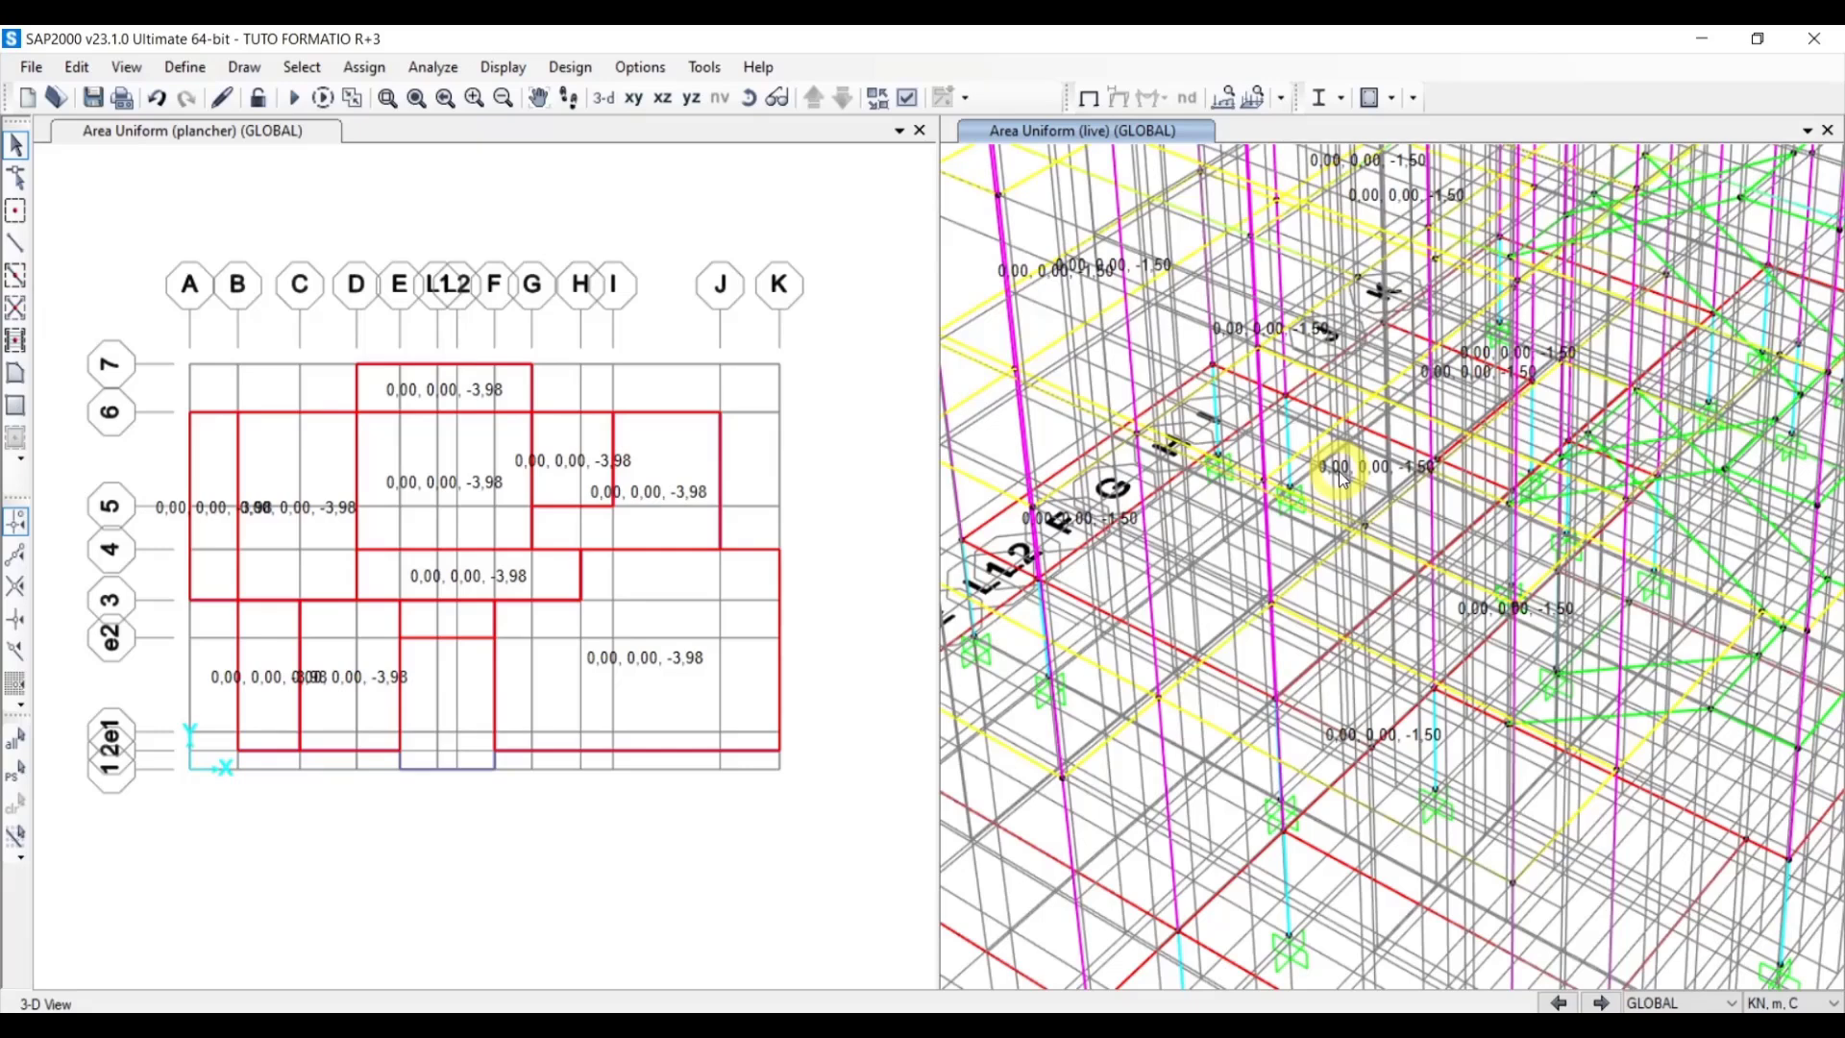
middle_drag(1421, 735, 1456, 678)
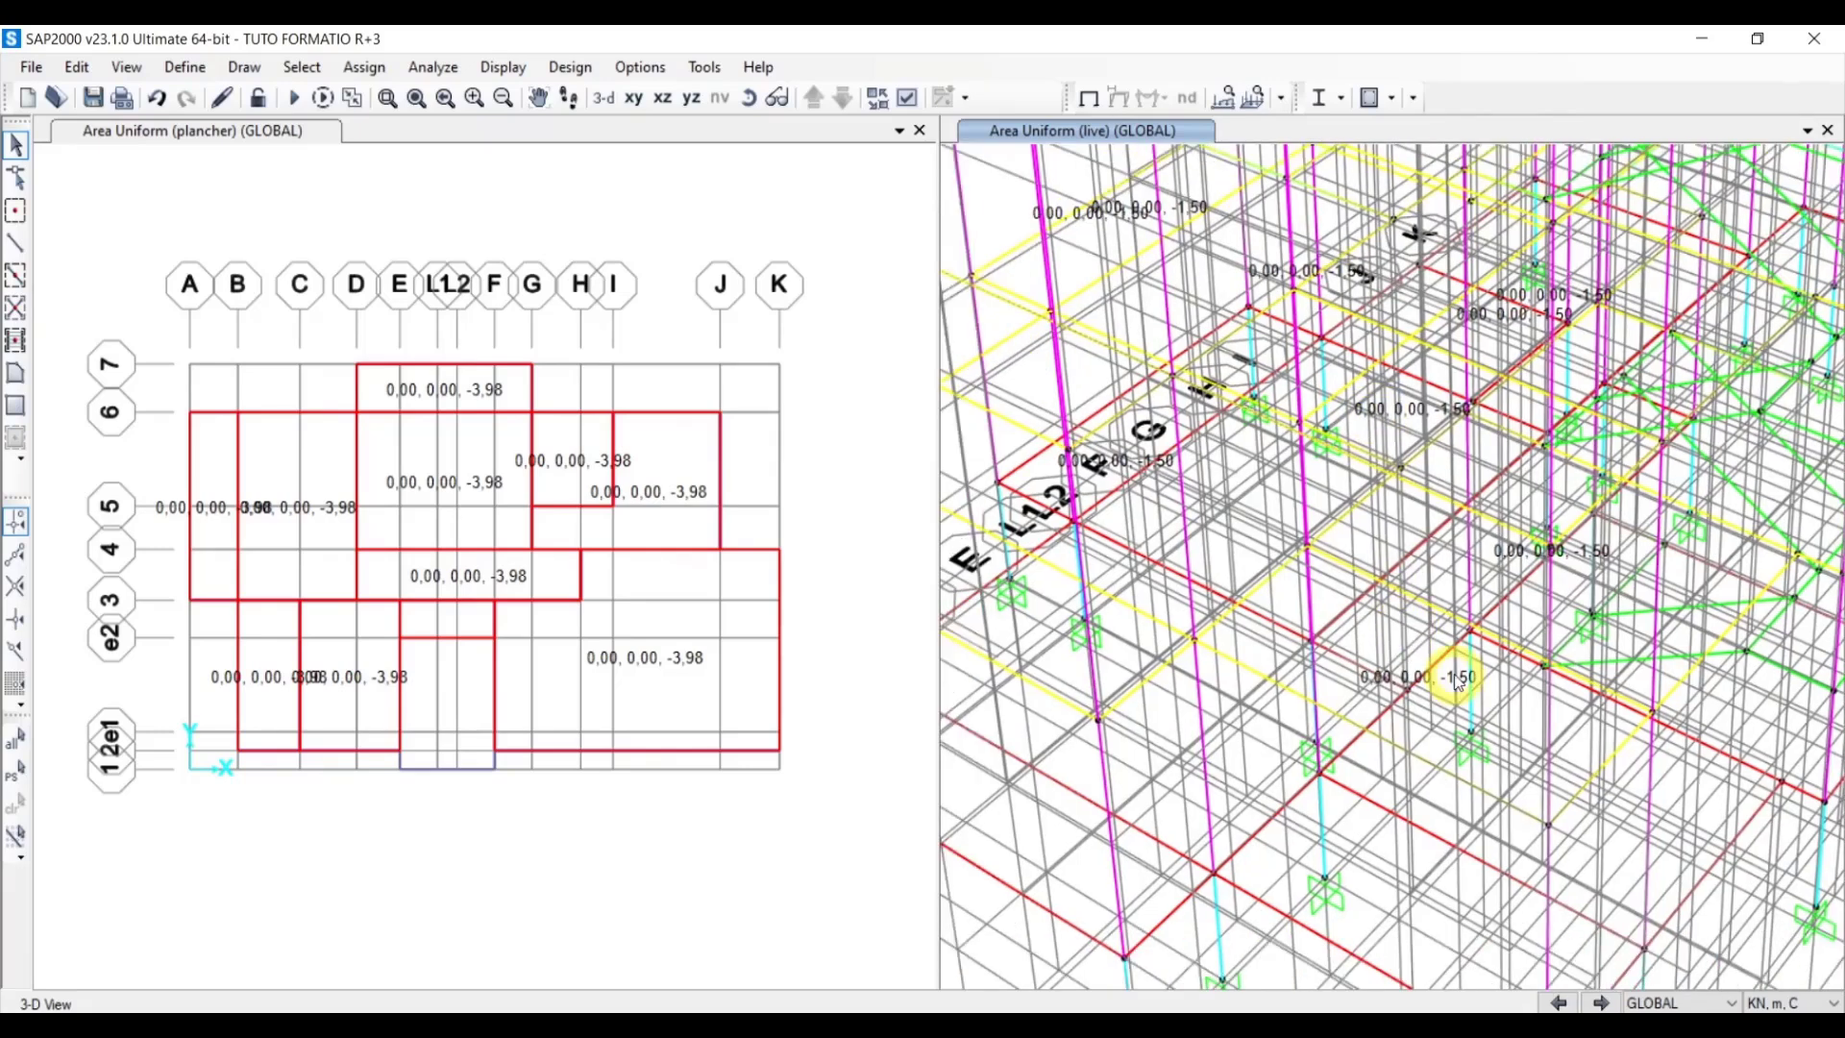